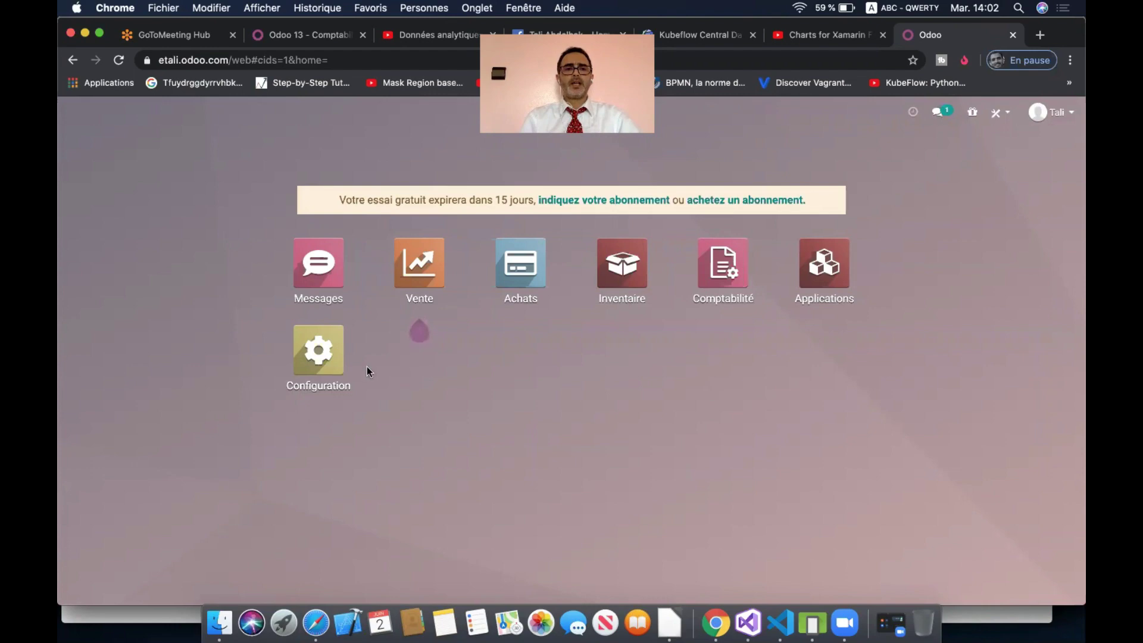
- Open the eTali company record from the Settings companies list in edit mode
click(331, 363)
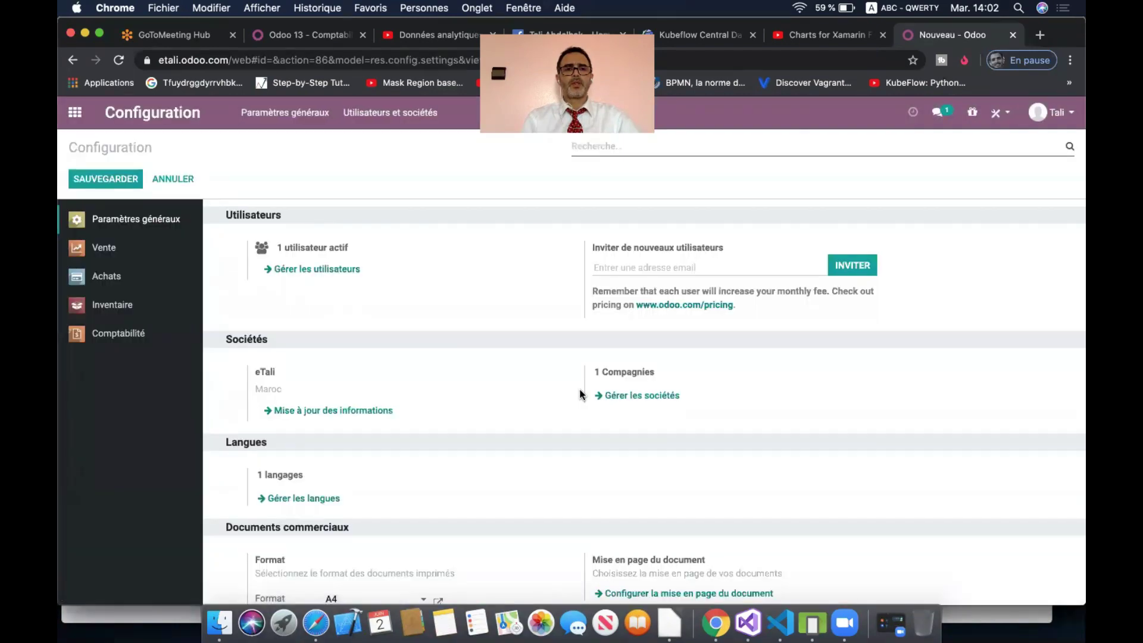
click(646, 397)
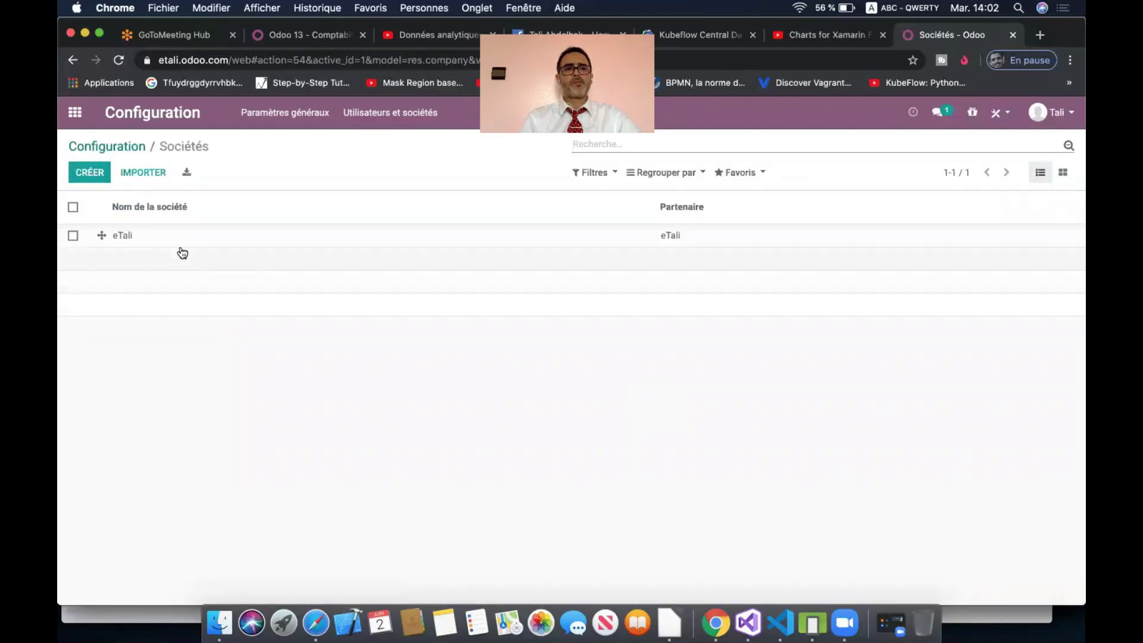
click(142, 239)
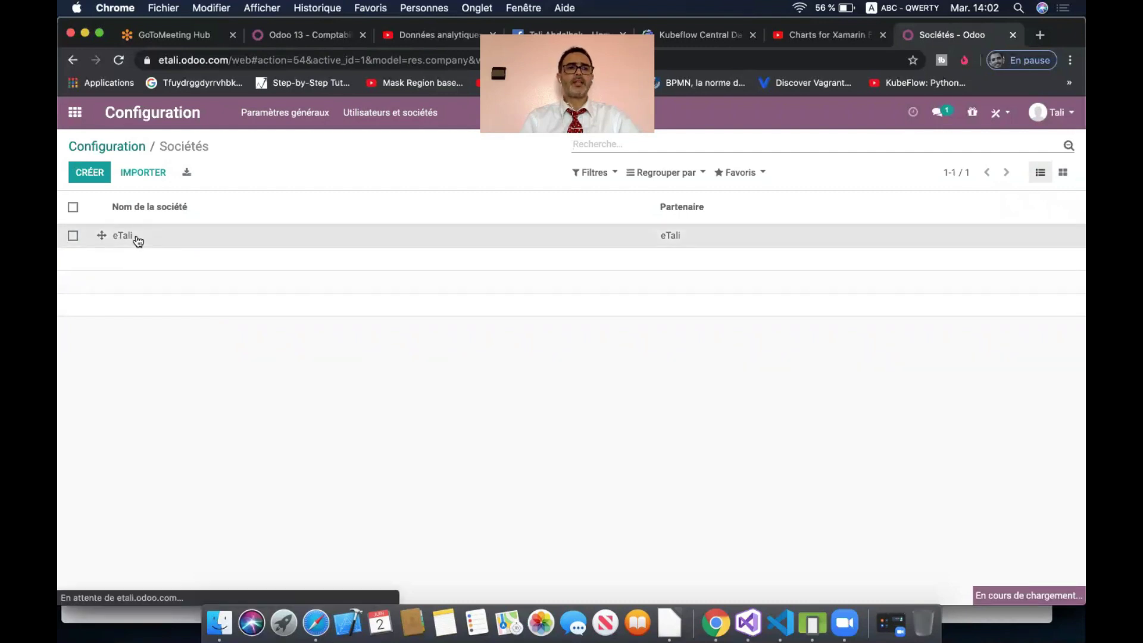
click(102, 174)
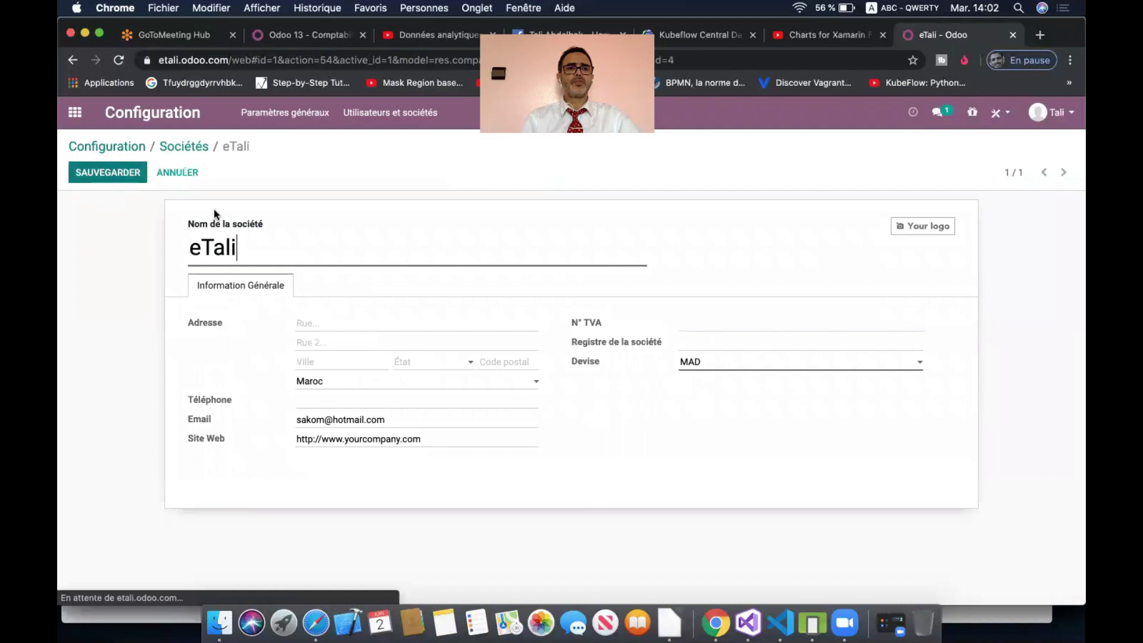
- Replace the company name eTali with Casa and save the record
double_click(271, 251)
text(Caa)
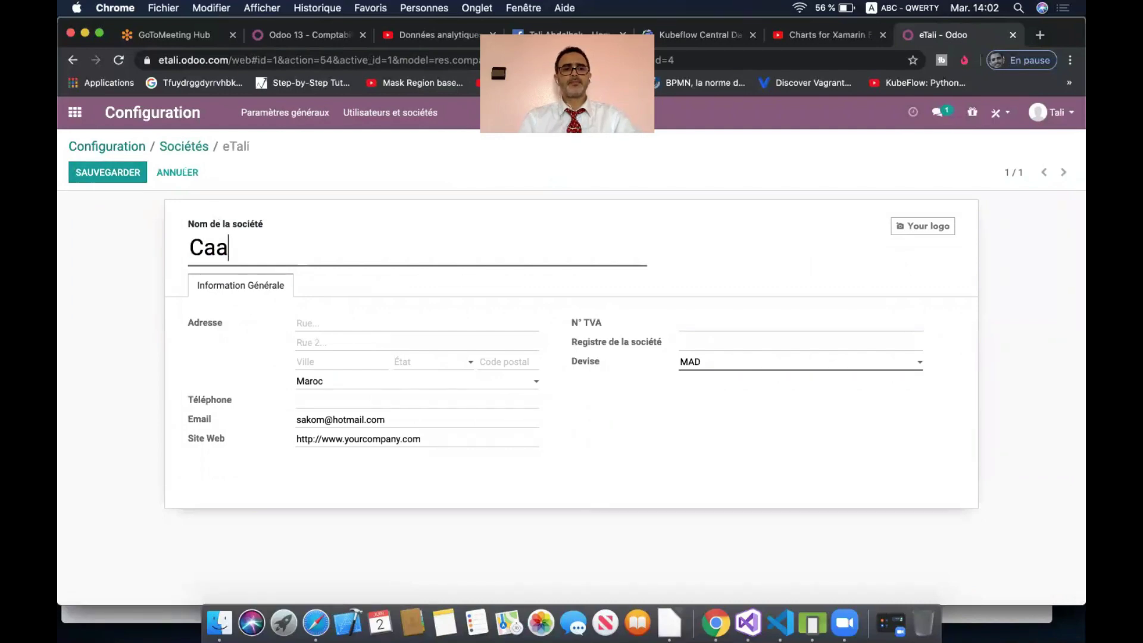
key(BackSpace)
text(sa)
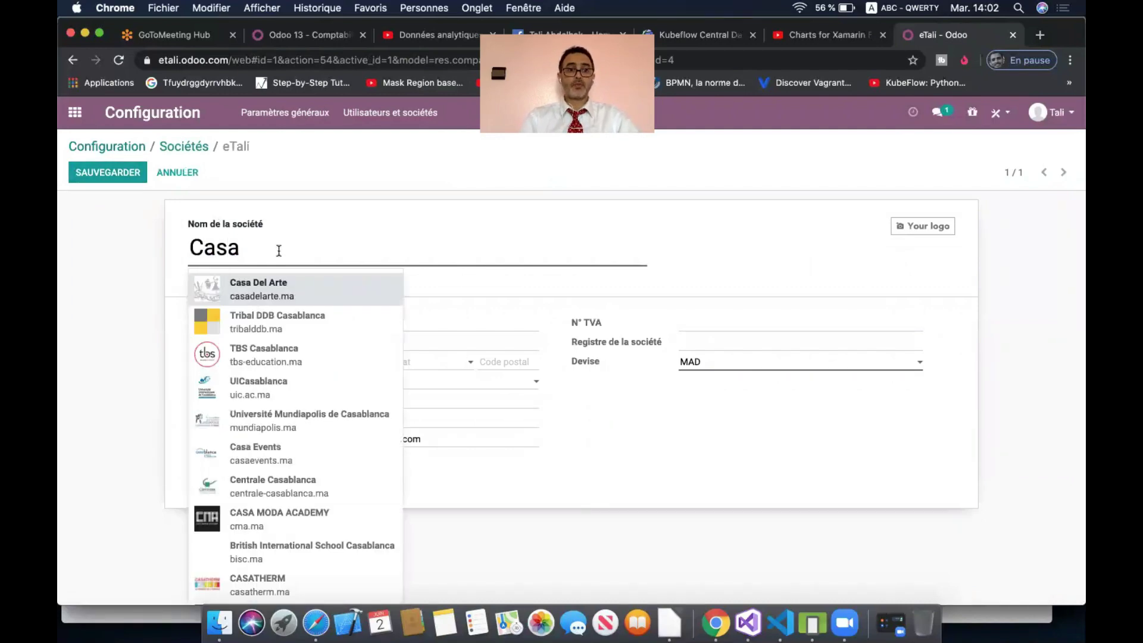
click(117, 259)
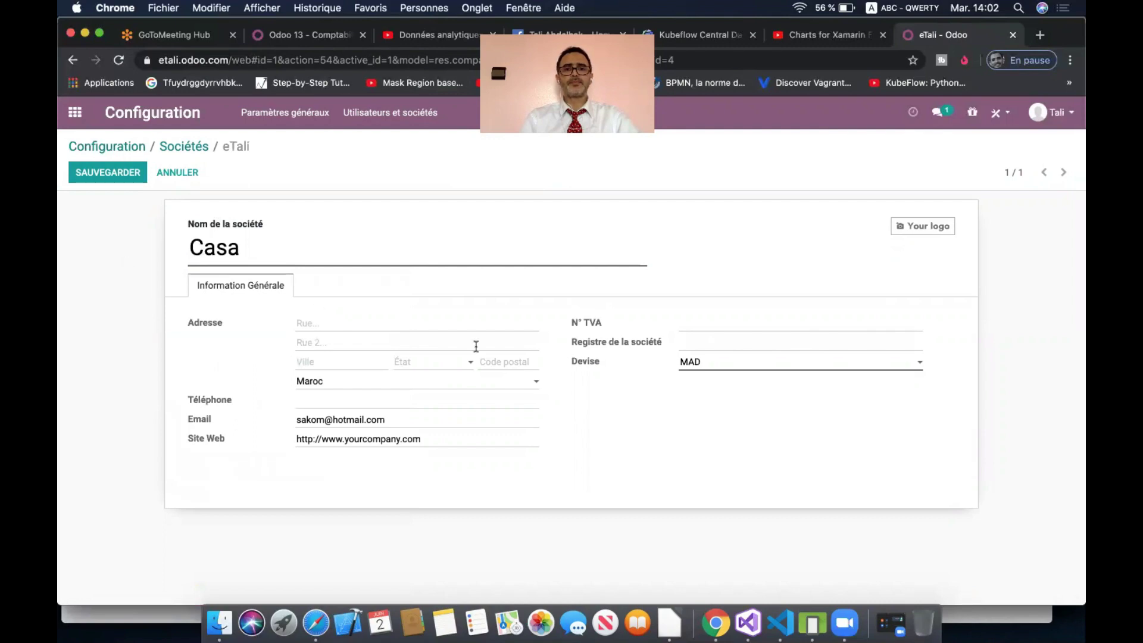
click(134, 176)
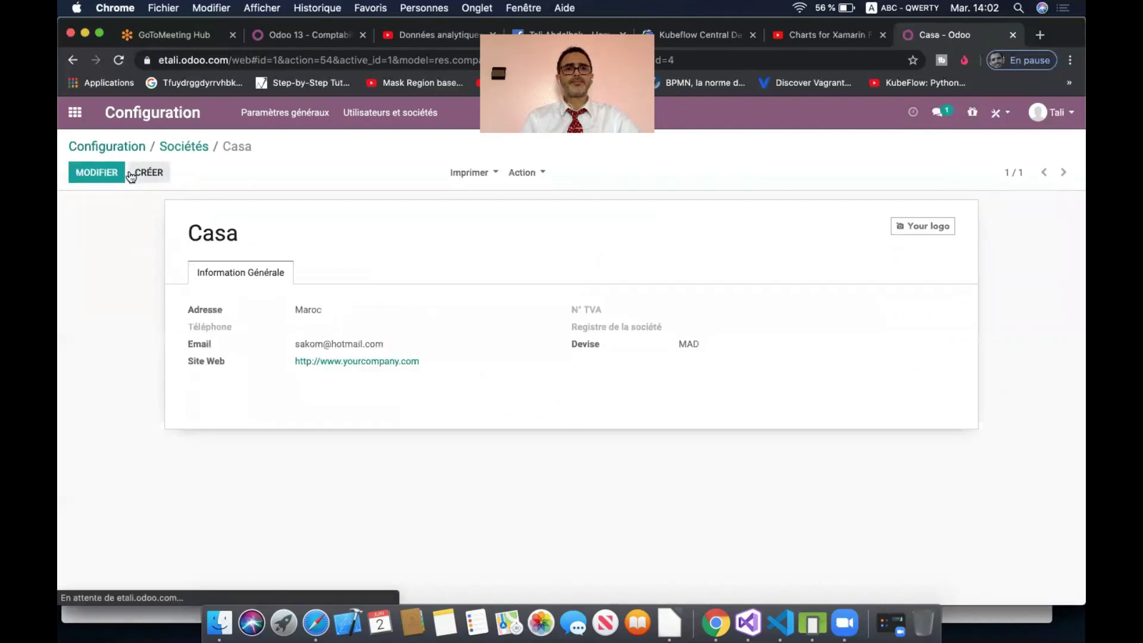
click(156, 174)
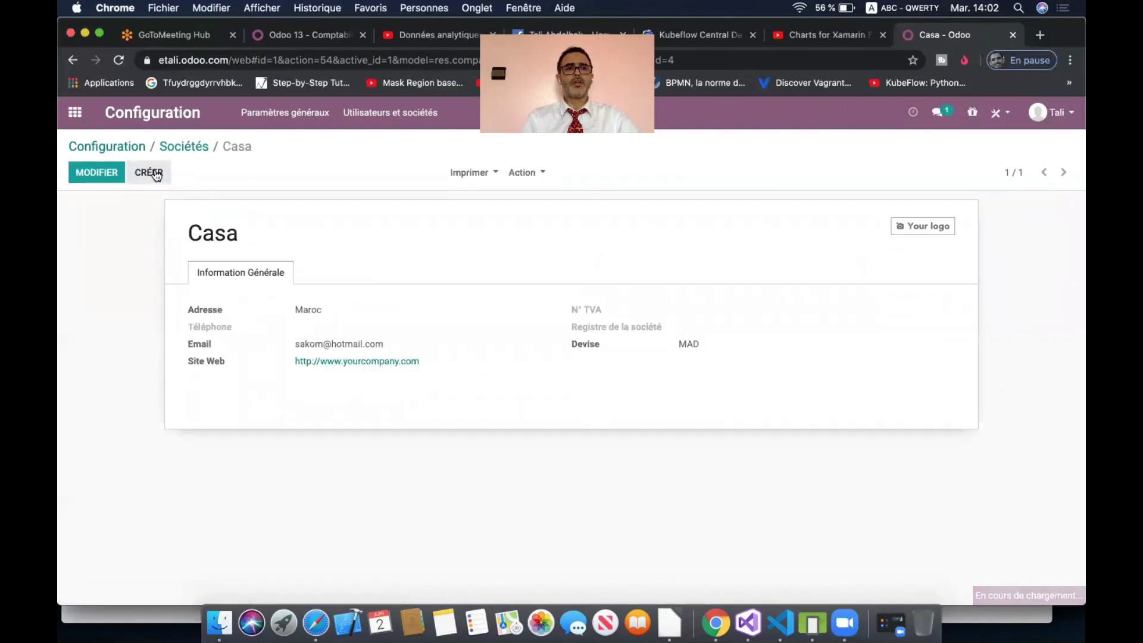
- Name the new company Tanger, save it, and go back to the companies list
text(Tanger)
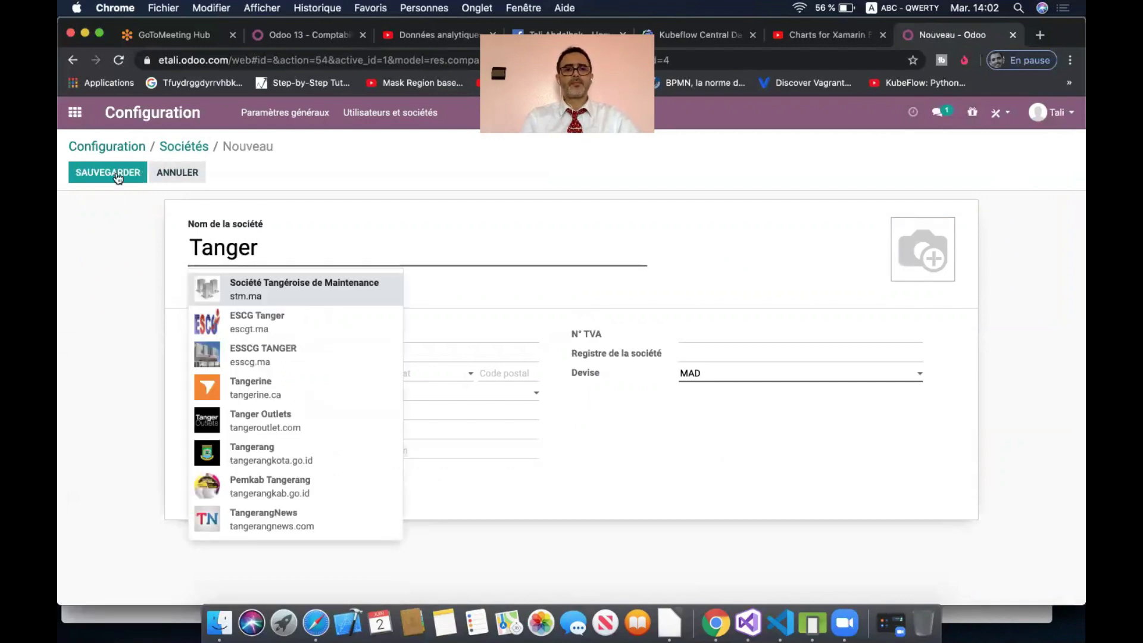
click(117, 265)
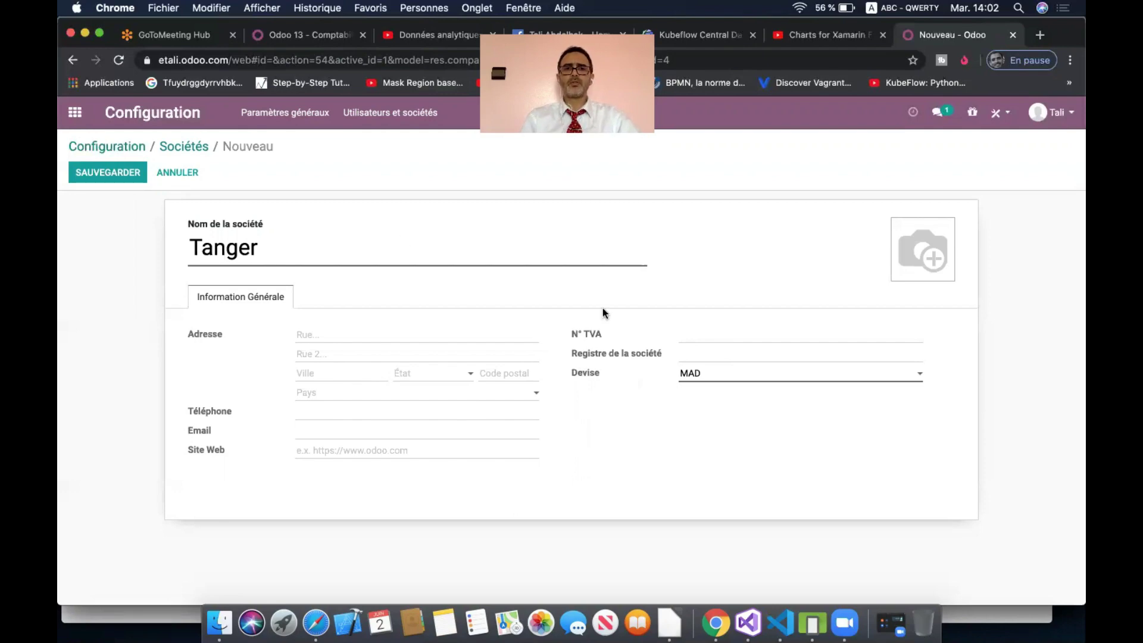
click(110, 175)
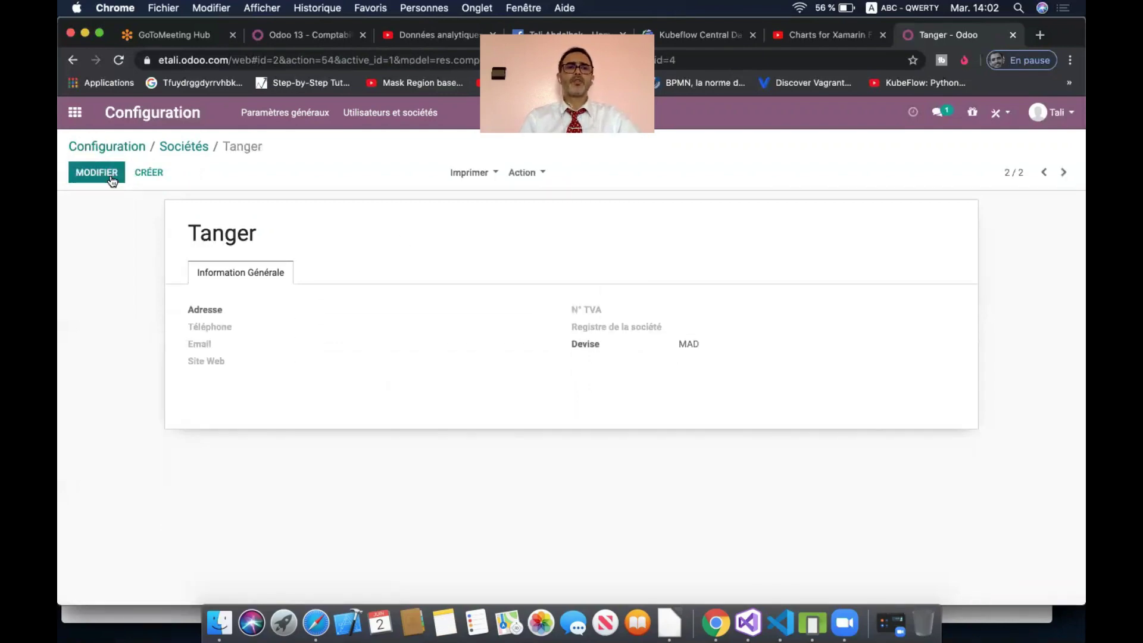
click(185, 148)
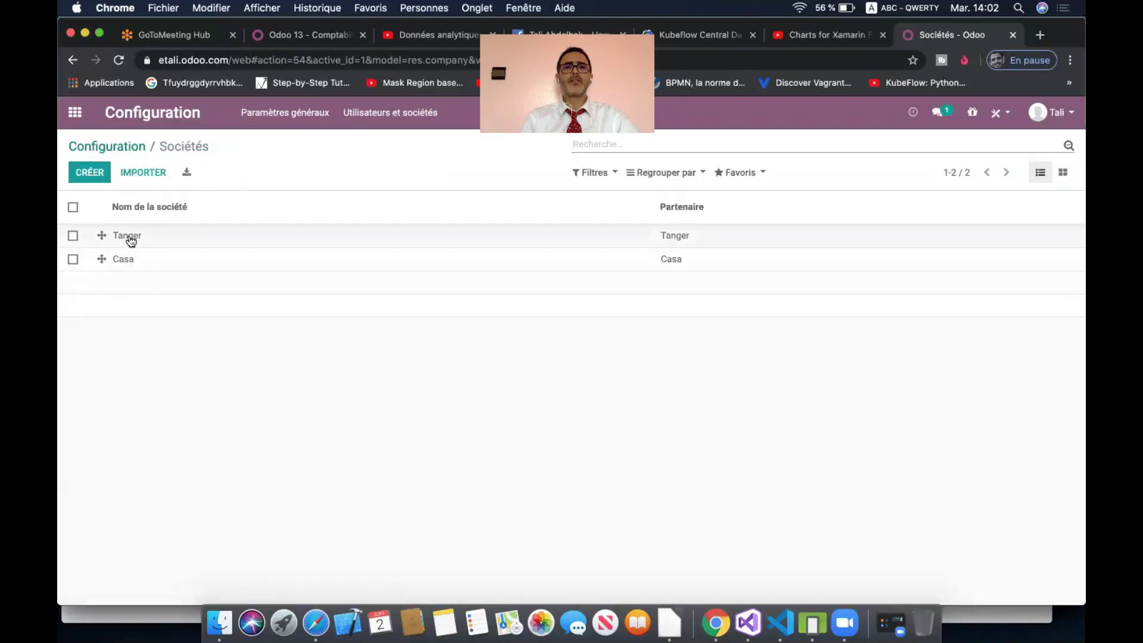
- Reload the page, switch the current company to Tanger, and also enable Casa
click(119, 60)
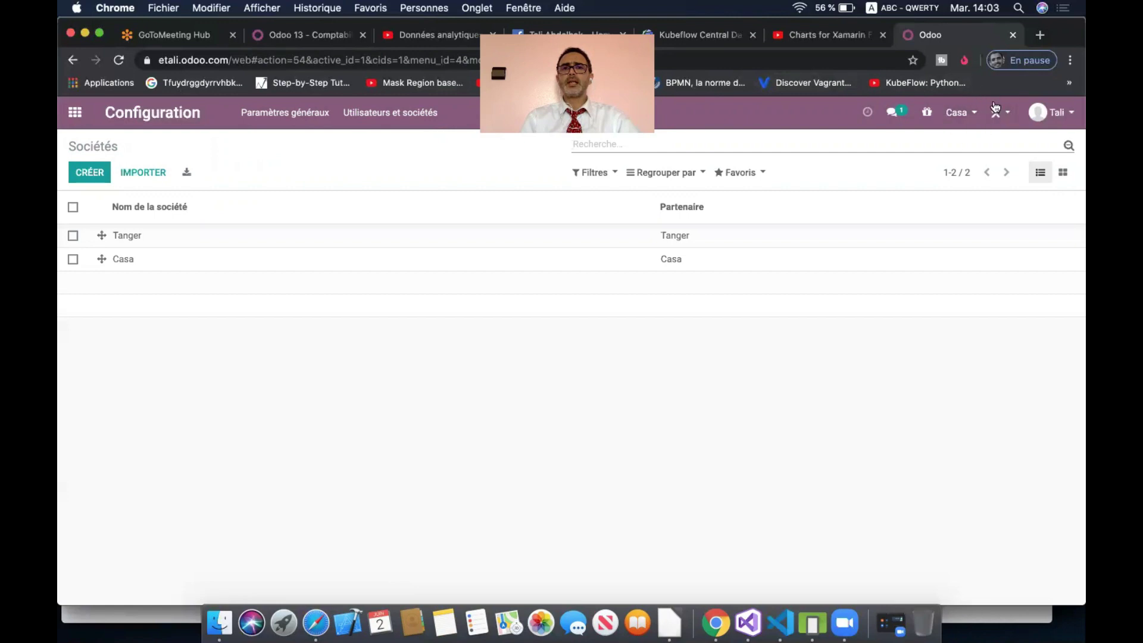
click(974, 115)
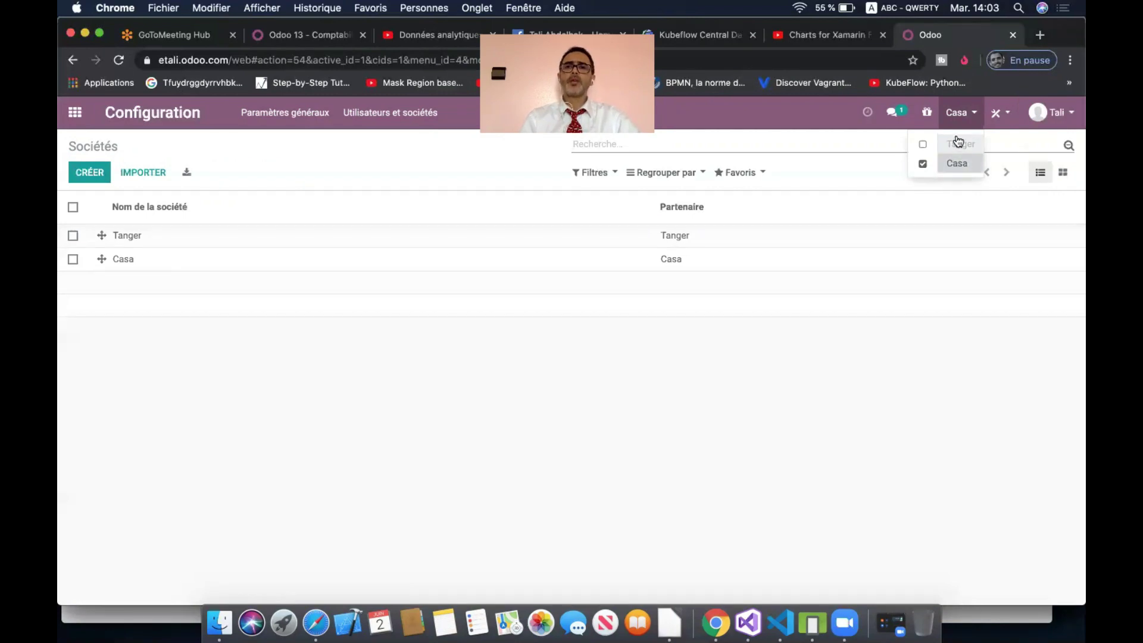
click(965, 145)
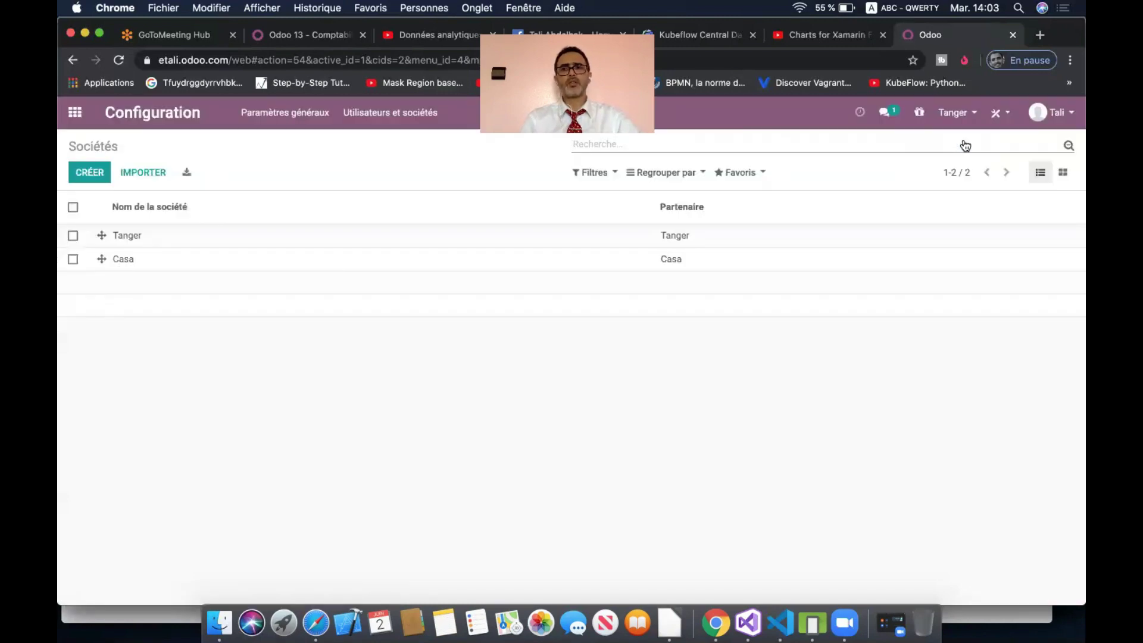
click(957, 113)
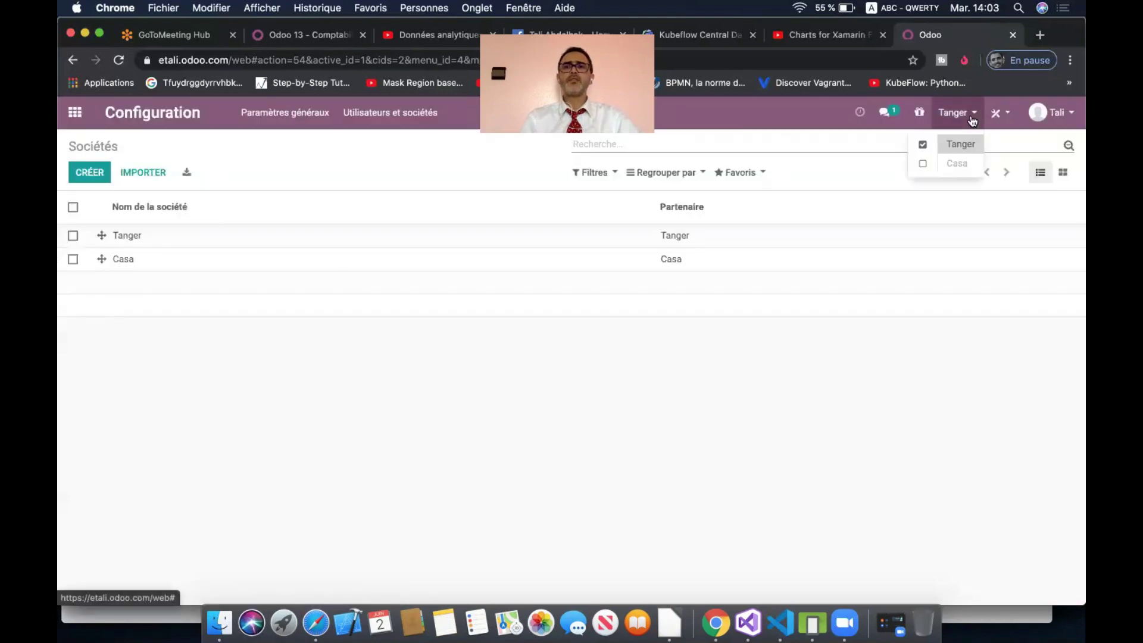
click(922, 165)
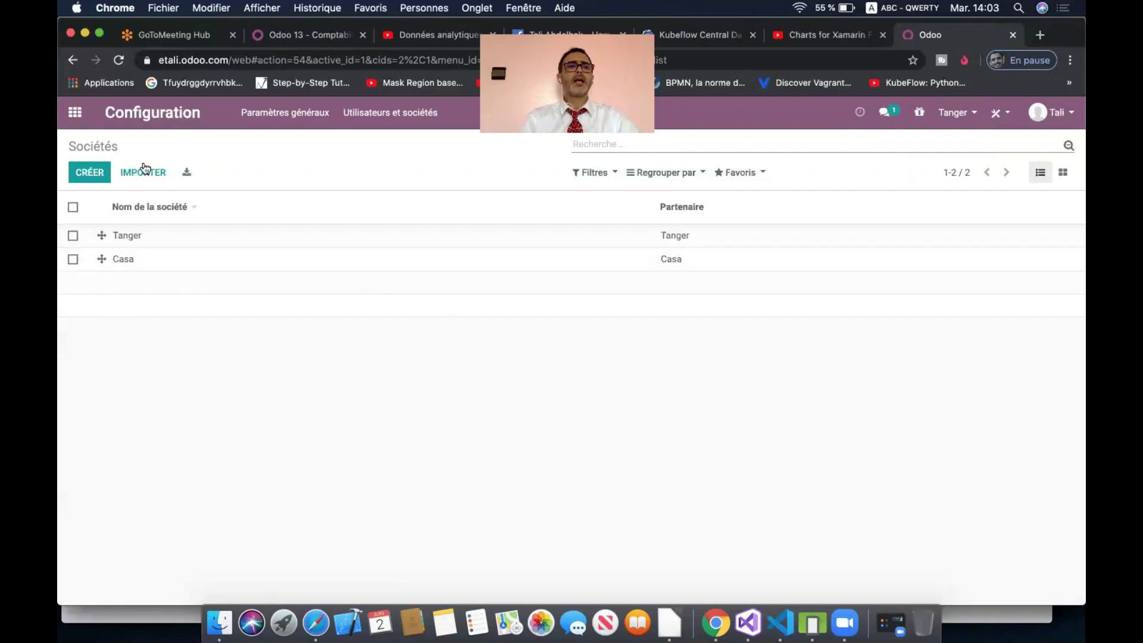
- Set Casa as the Société mère of Tanger, save, and go to the apps menu
click(160, 238)
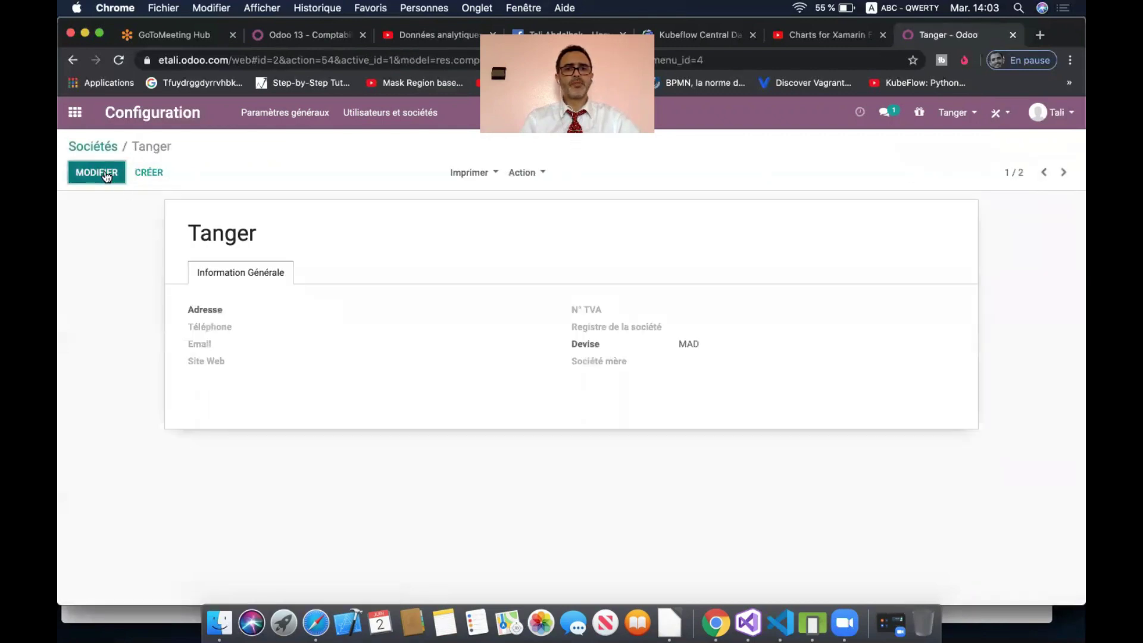
click(89, 172)
click(727, 395)
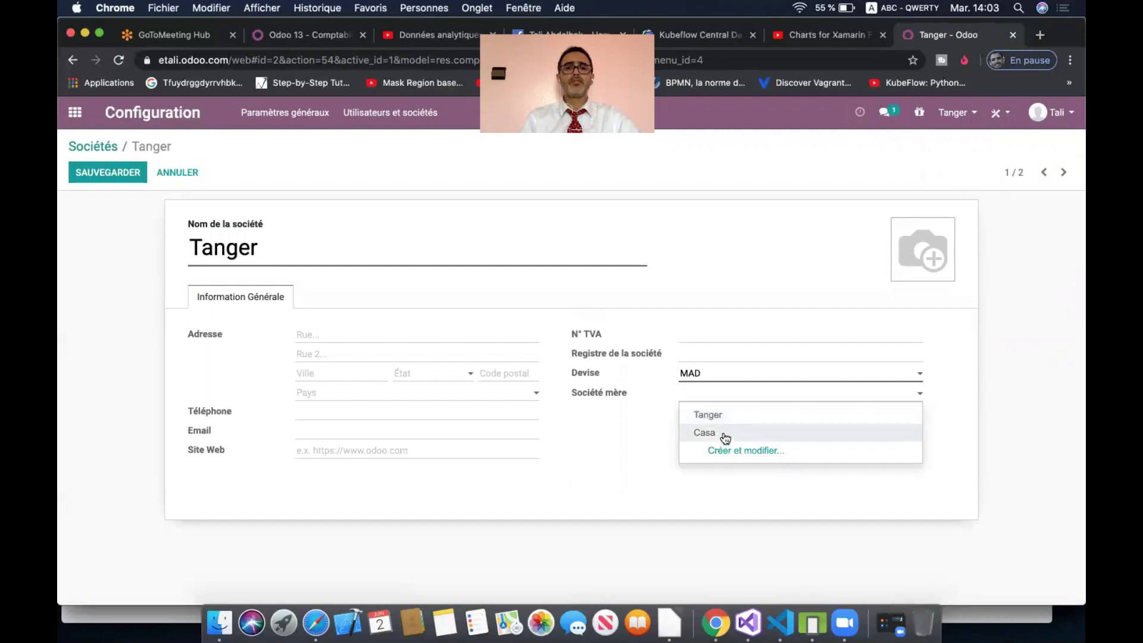
click(725, 436)
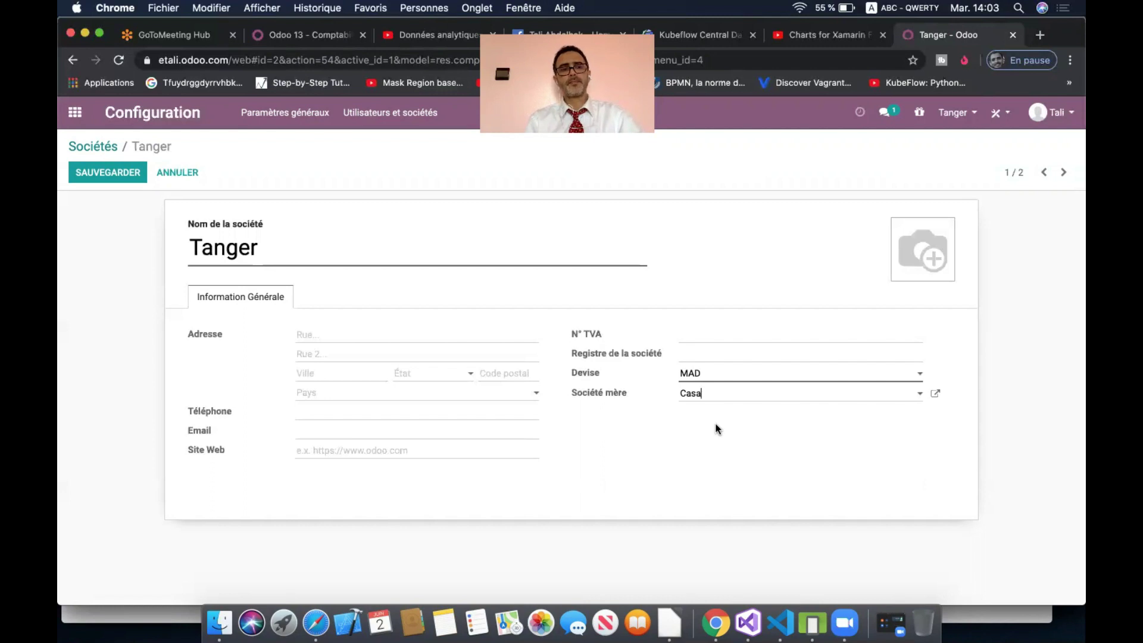
click(101, 174)
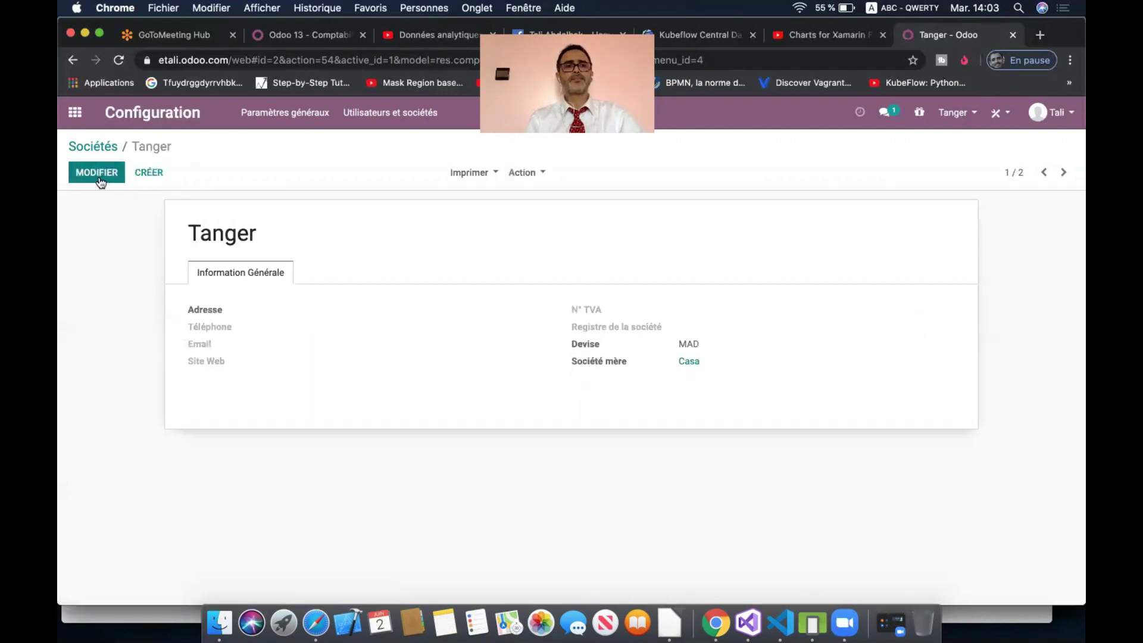
click(81, 113)
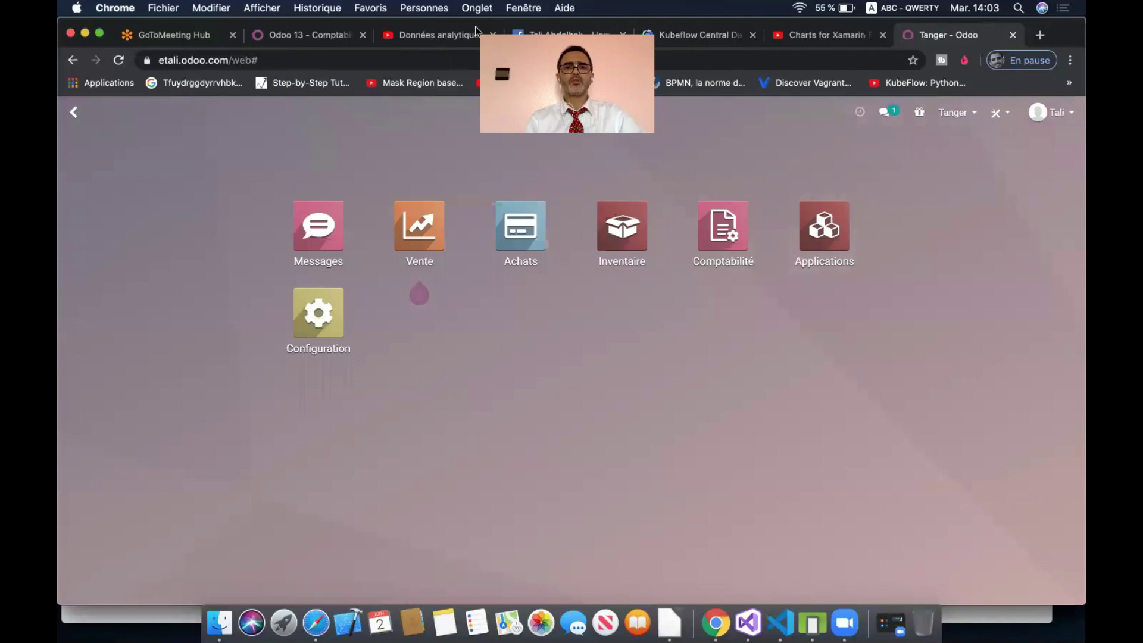
- Group the Inventory overview by Entrepôt, then open Configuration > Entrepôts
click(617, 228)
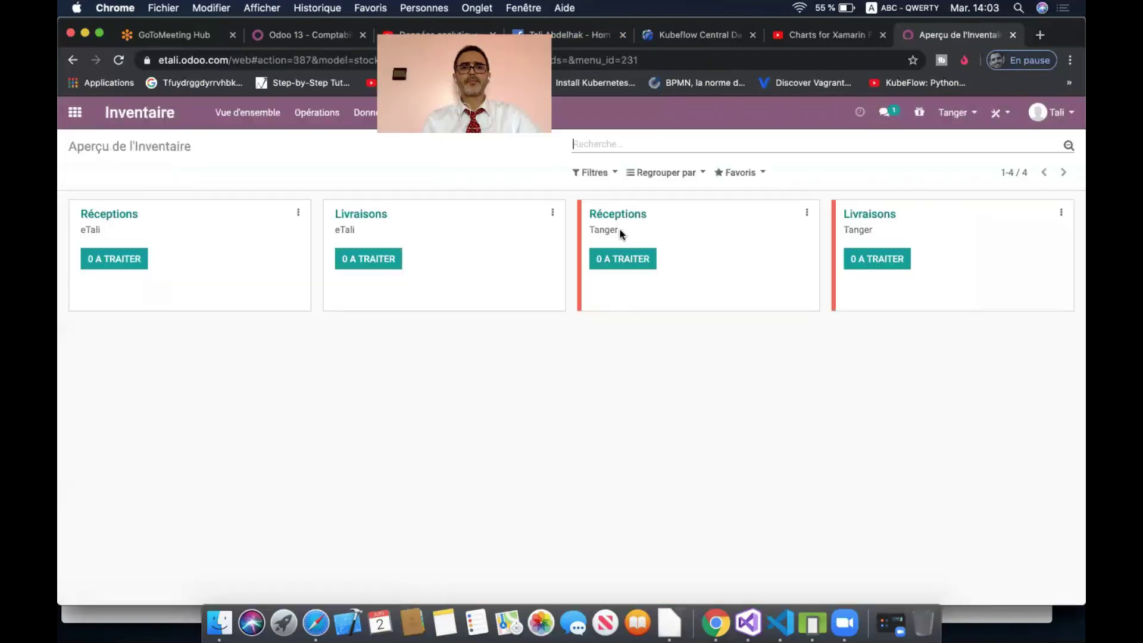
click(667, 173)
click(667, 215)
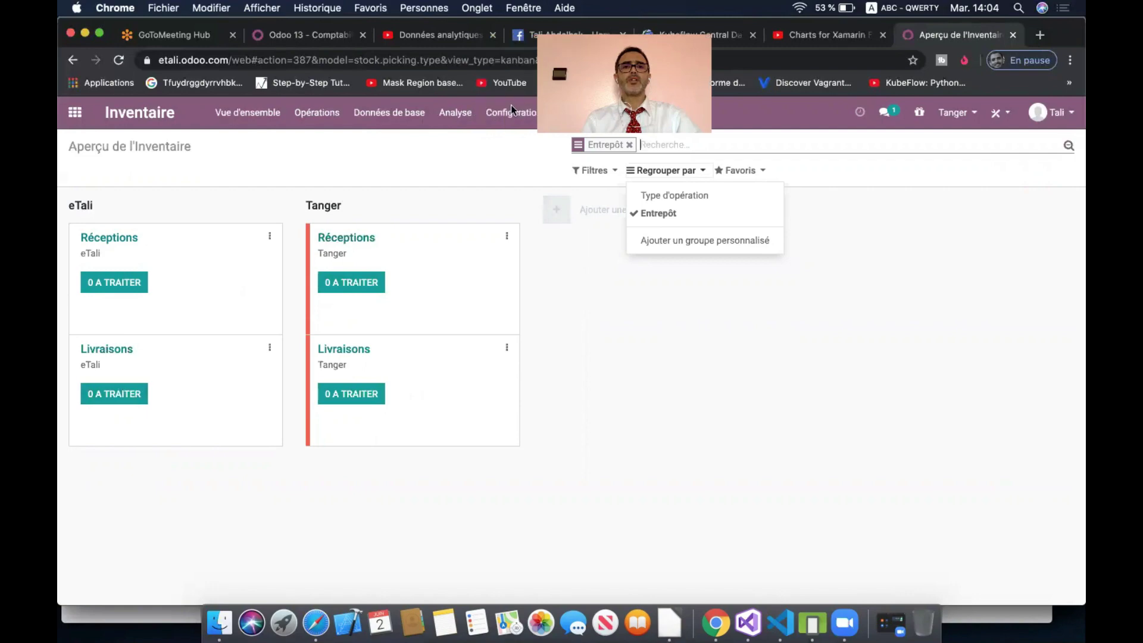
click(510, 110)
click(520, 175)
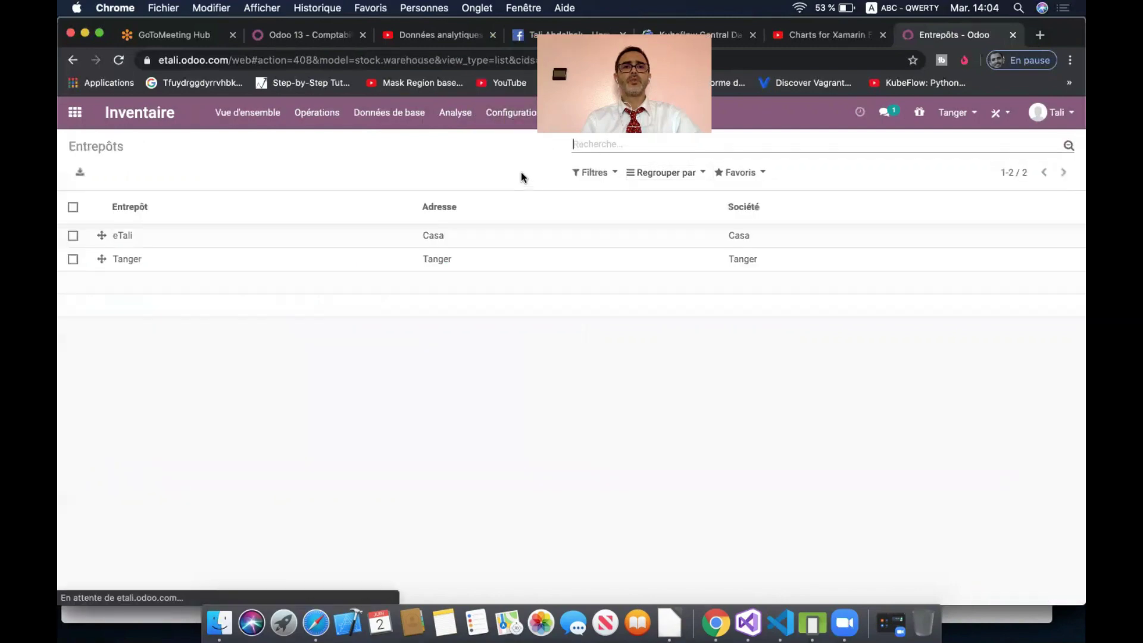
- Rename the eTali warehouse to Casa with short name CAWH and save it
click(130, 235)
click(104, 172)
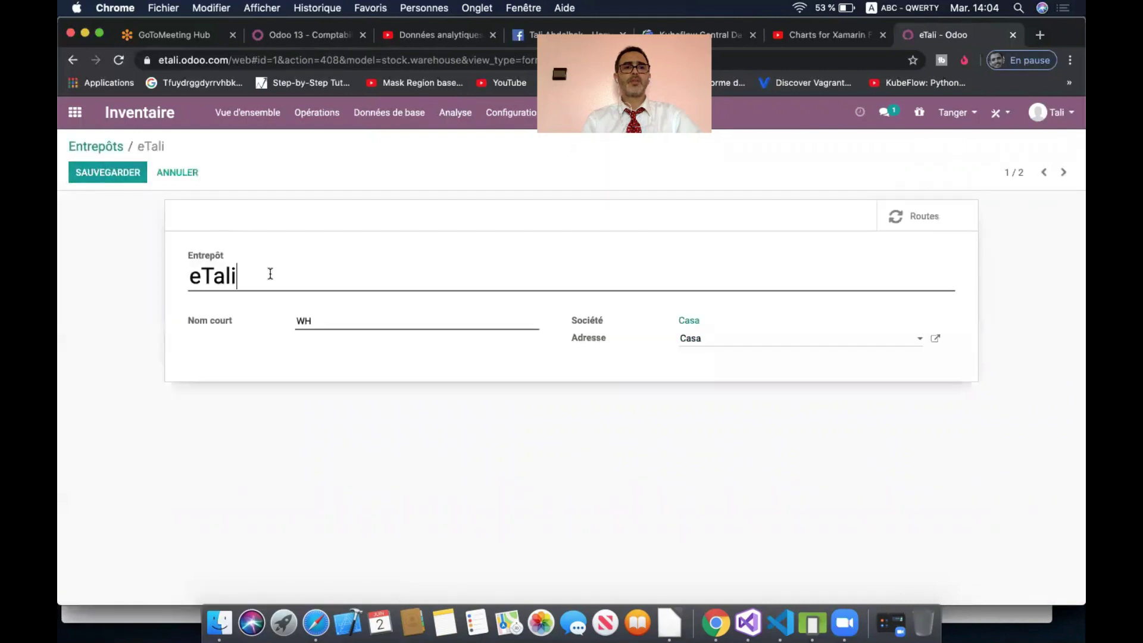
double_click(270, 274)
text(Casa)
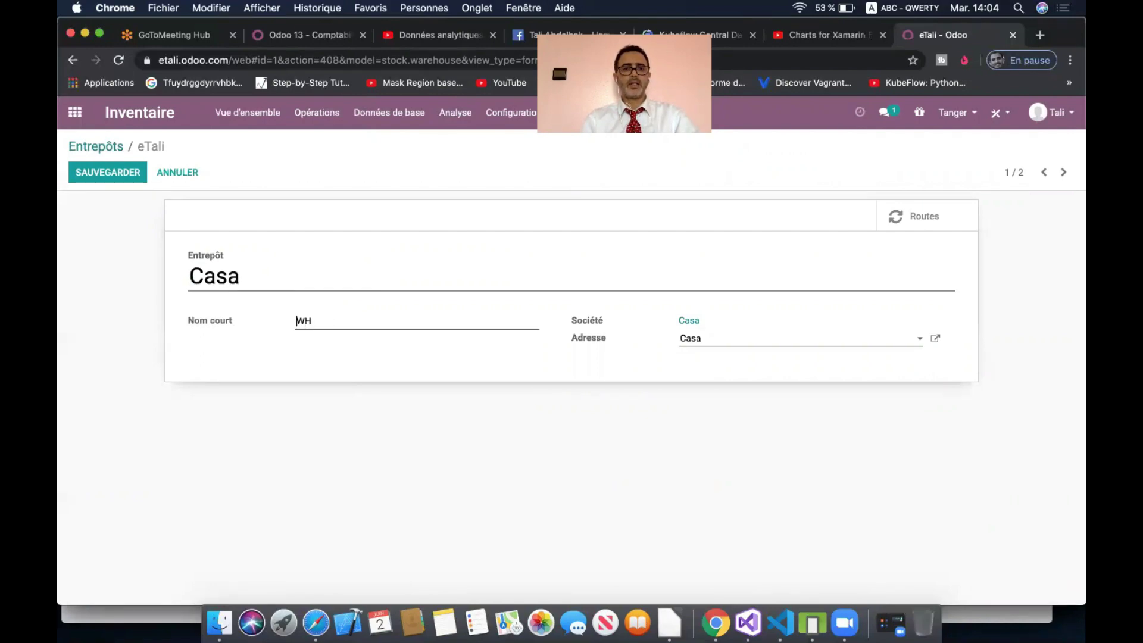
click(297, 321)
text(Ca)
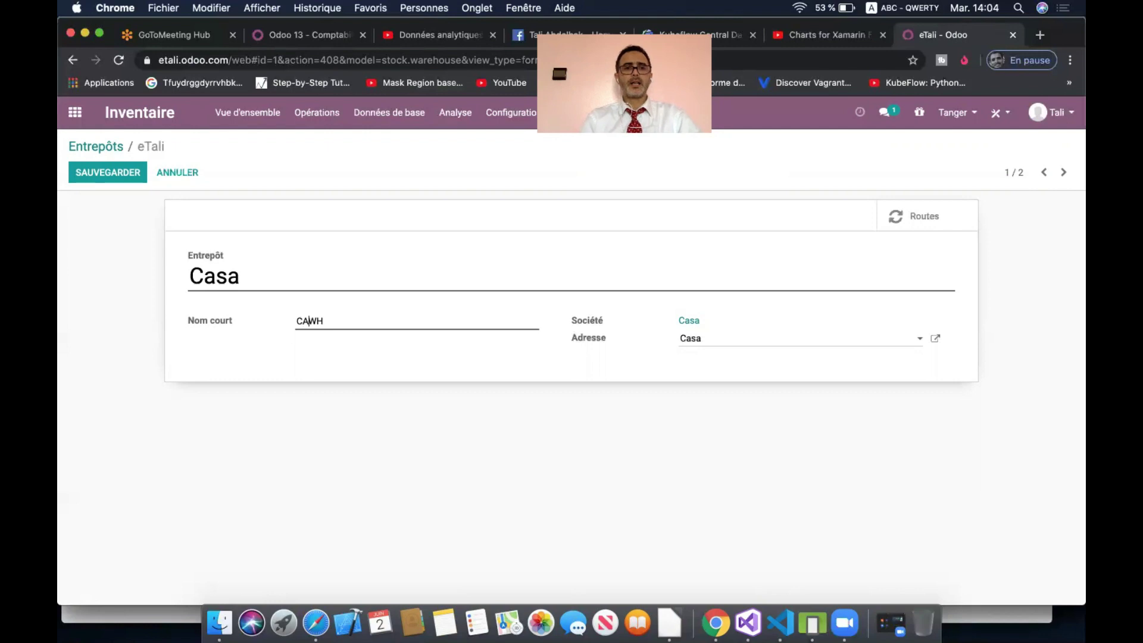
click(104, 171)
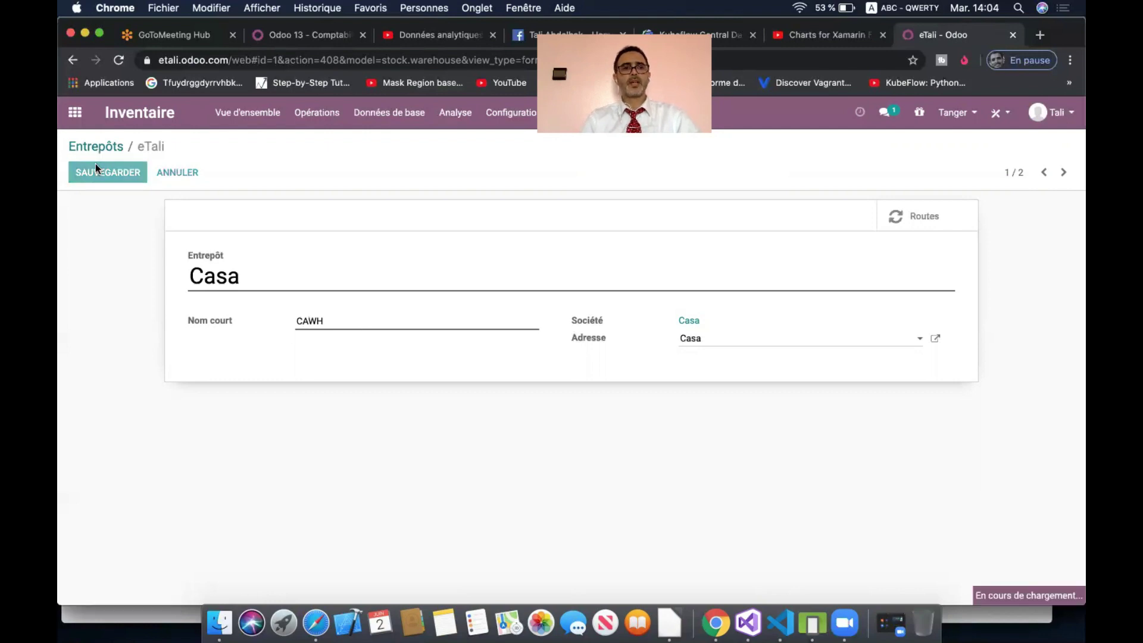
click(103, 149)
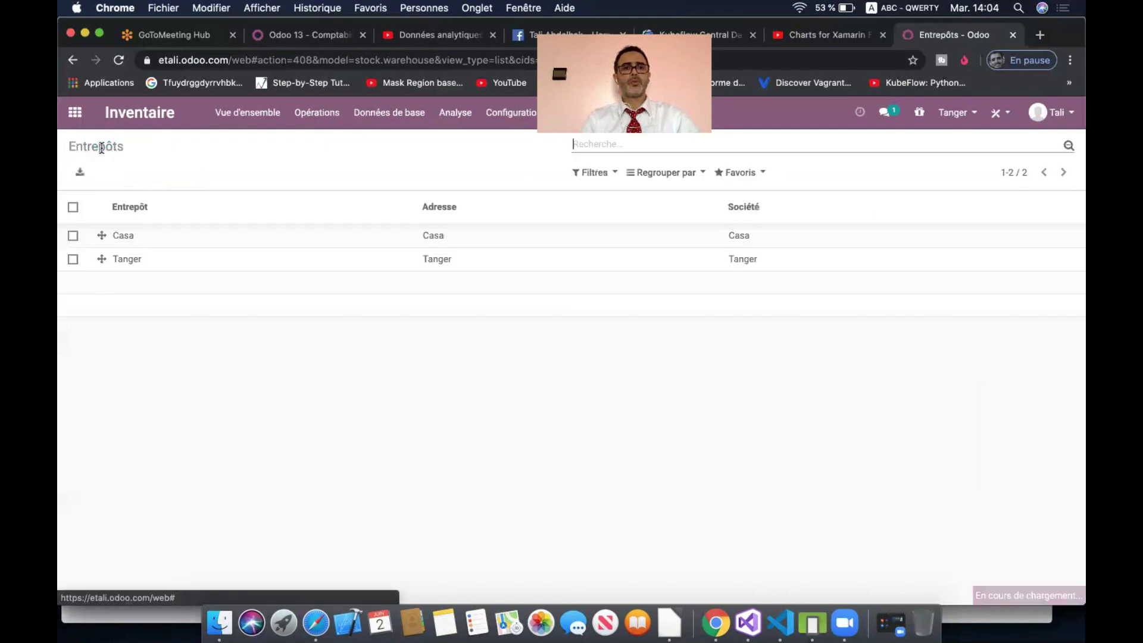
- Change the Tanger warehouse short name to TGWH and save it
click(127, 257)
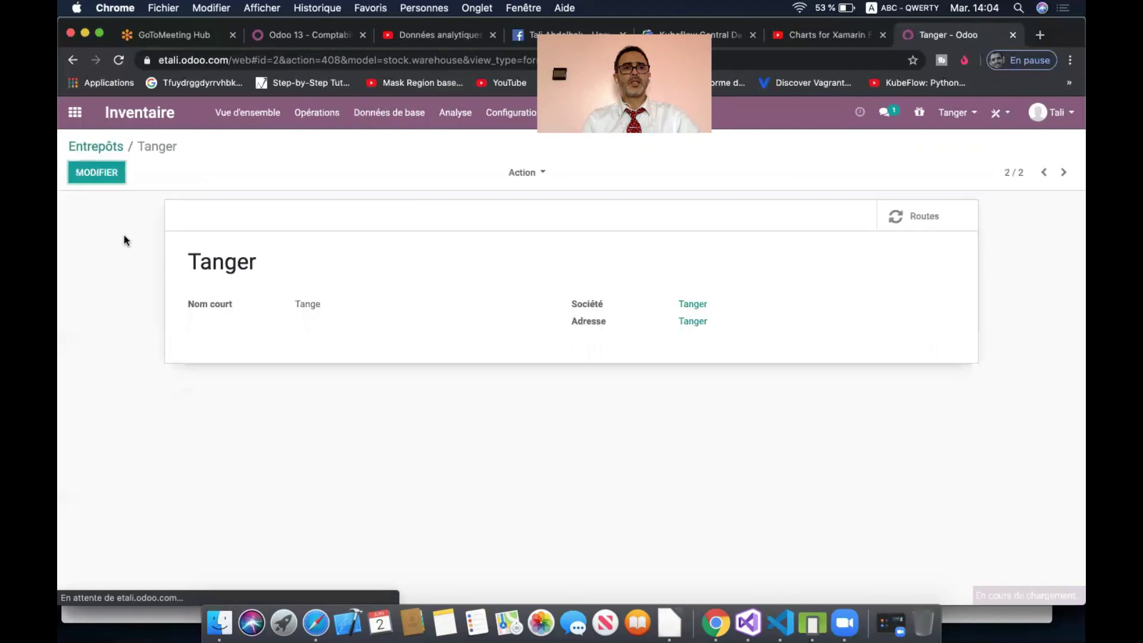
click(103, 173)
double_click(332, 318)
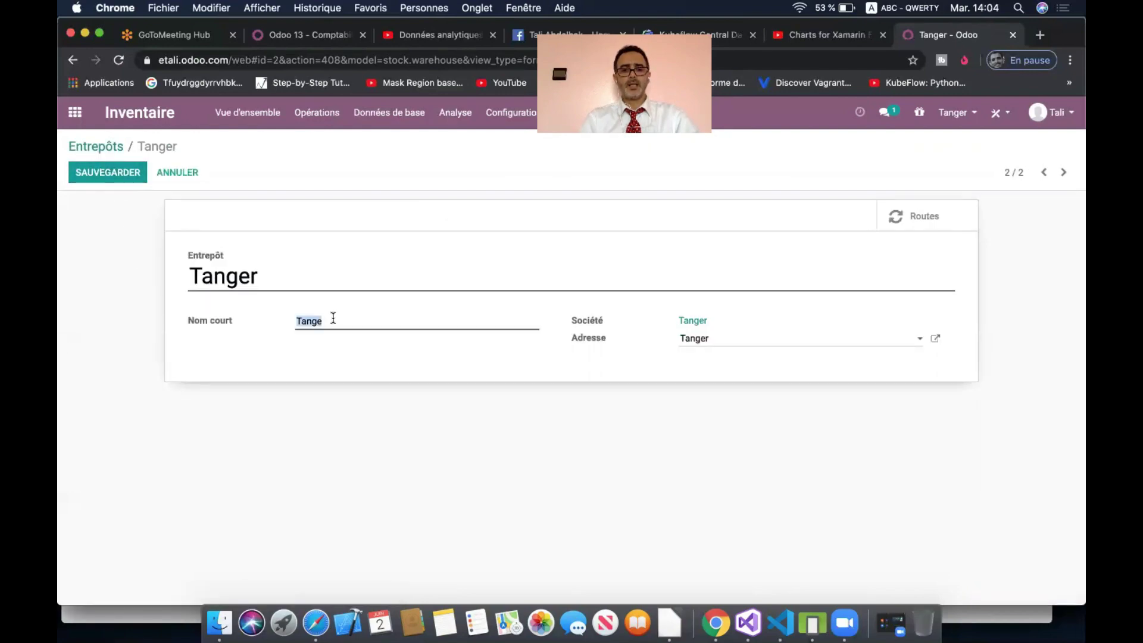
text(TGWH)
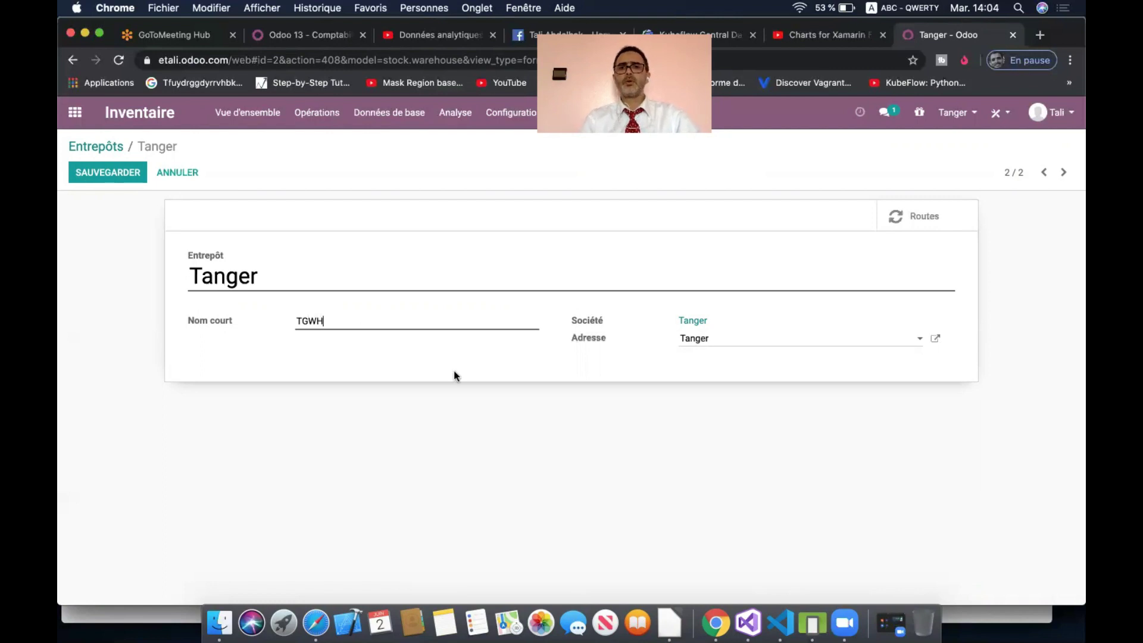
click(122, 178)
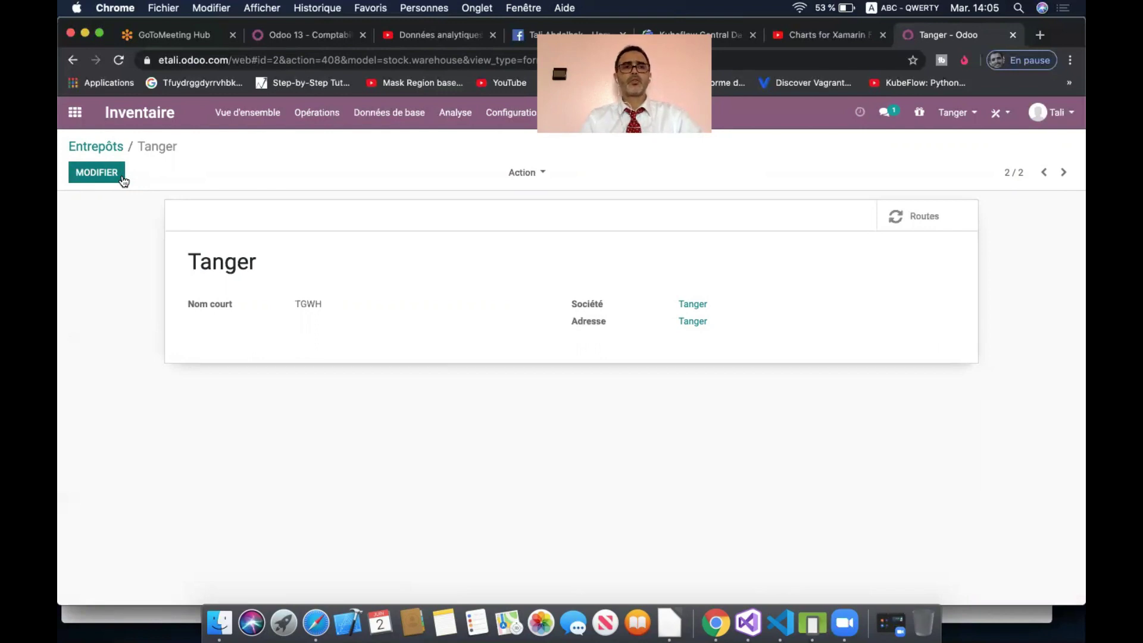
click(959, 113)
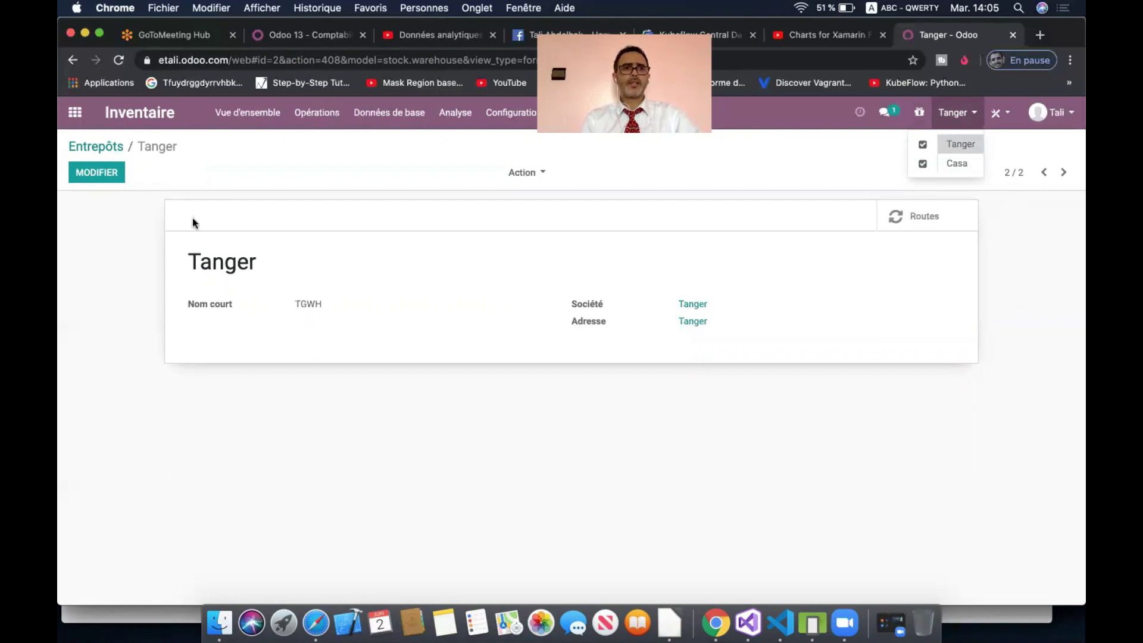
- Go to the companies list under Utilisateurs et sociétés in Settings
click(75, 114)
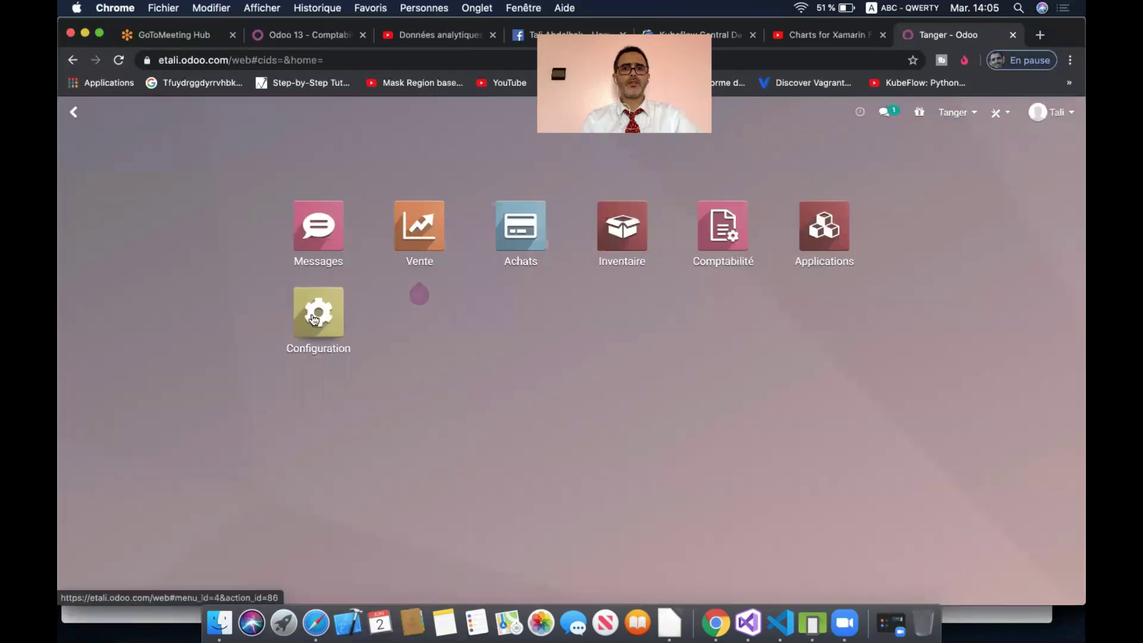
mouse_move(445, 274)
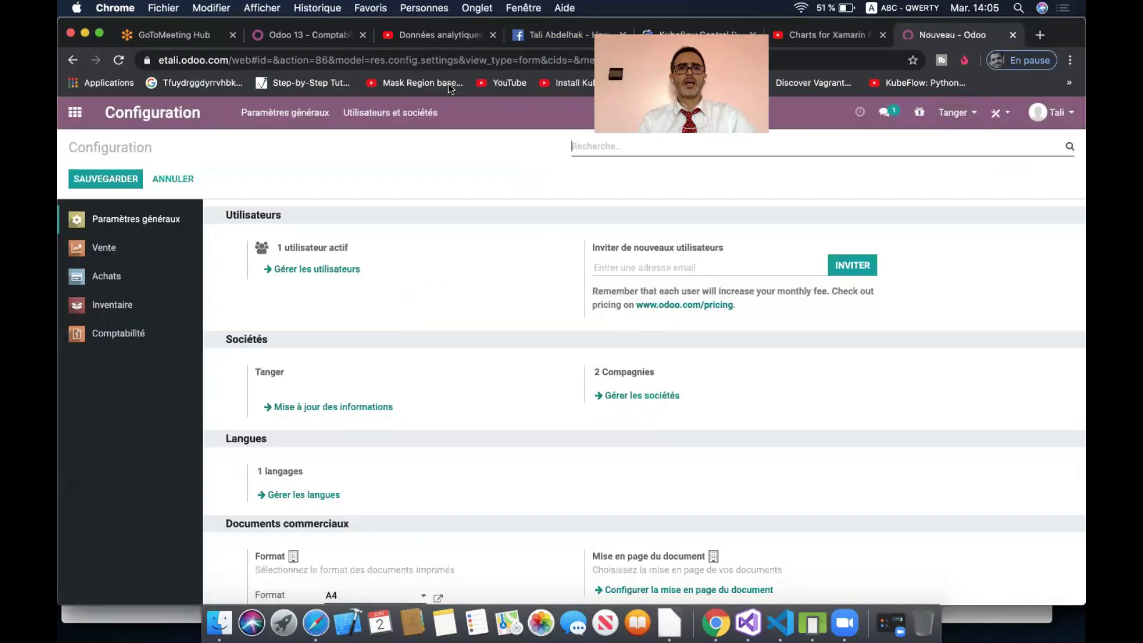
click(398, 111)
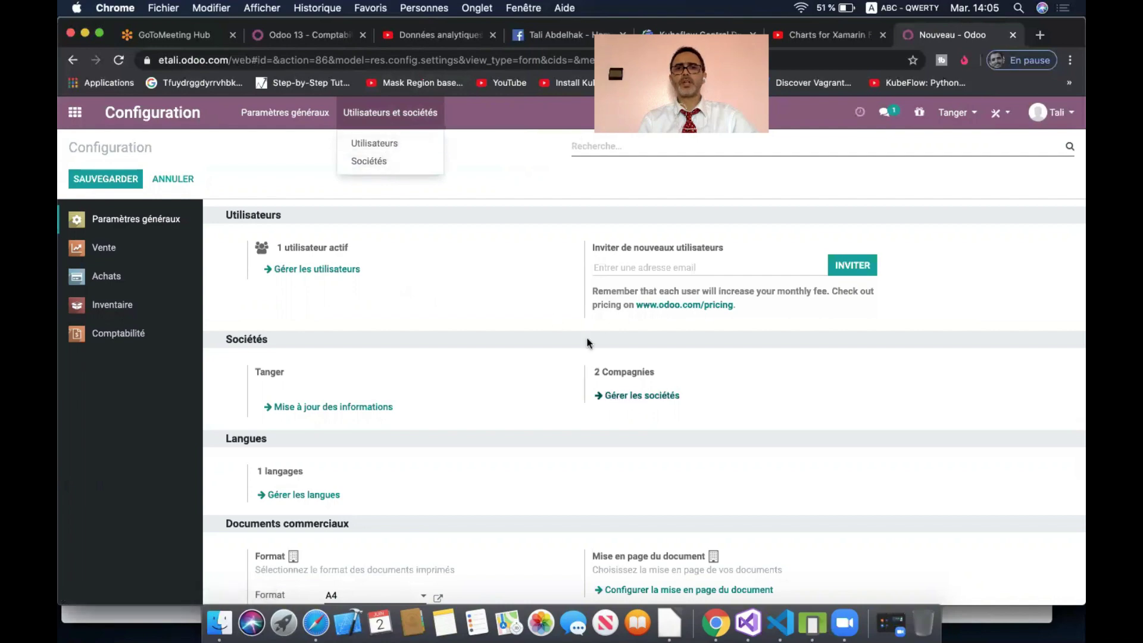
click(390, 161)
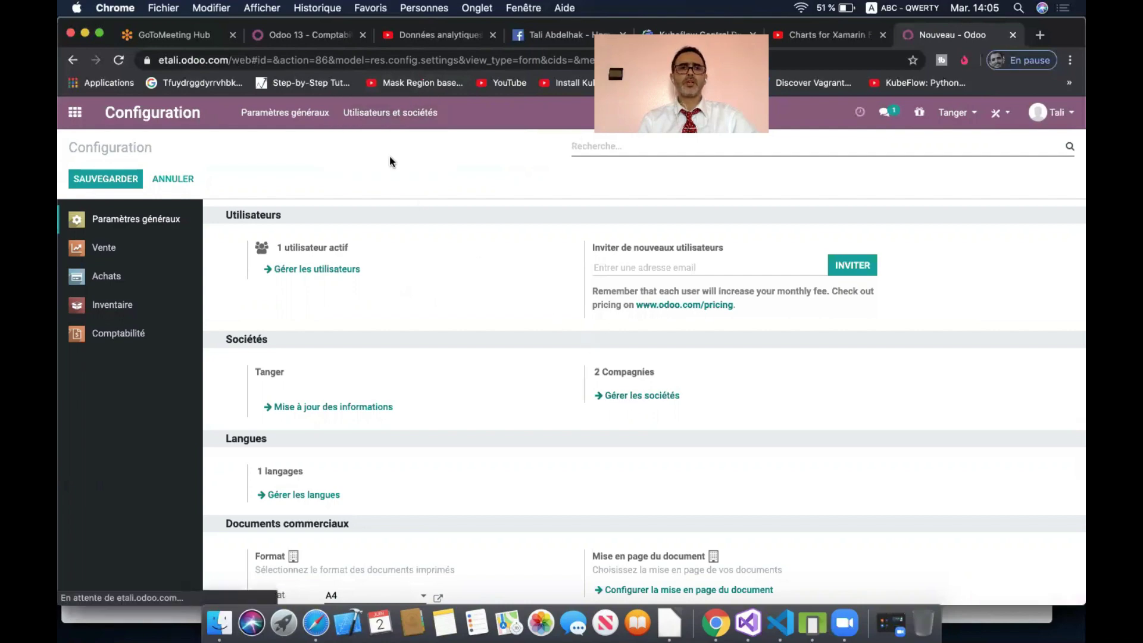
- Create a new company named Tetouan and save it
click(91, 172)
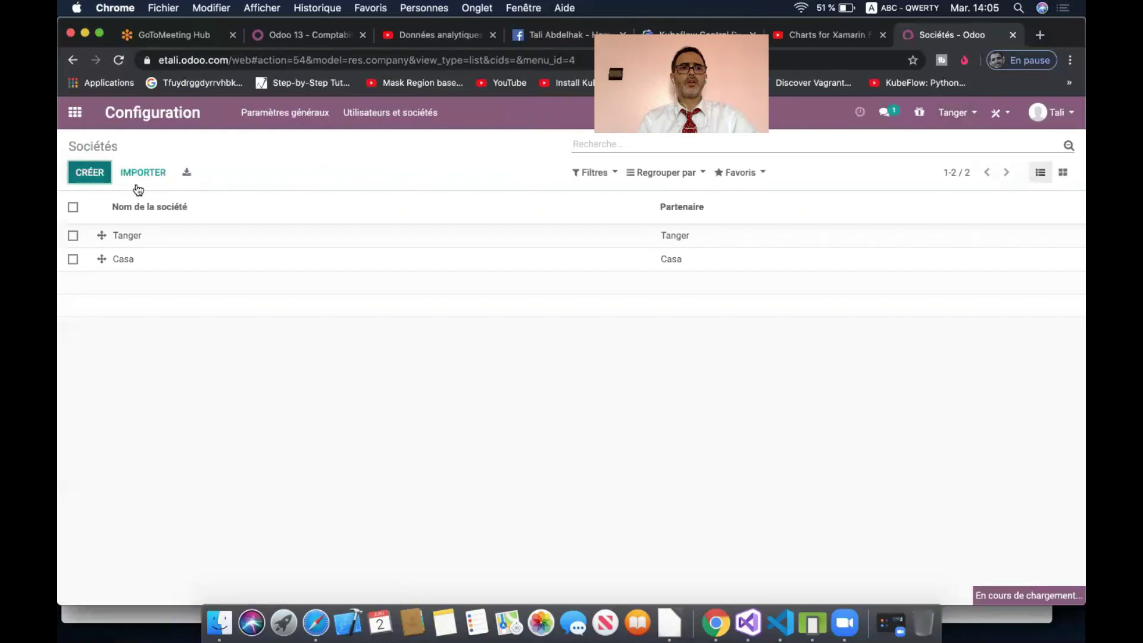
click(91, 172)
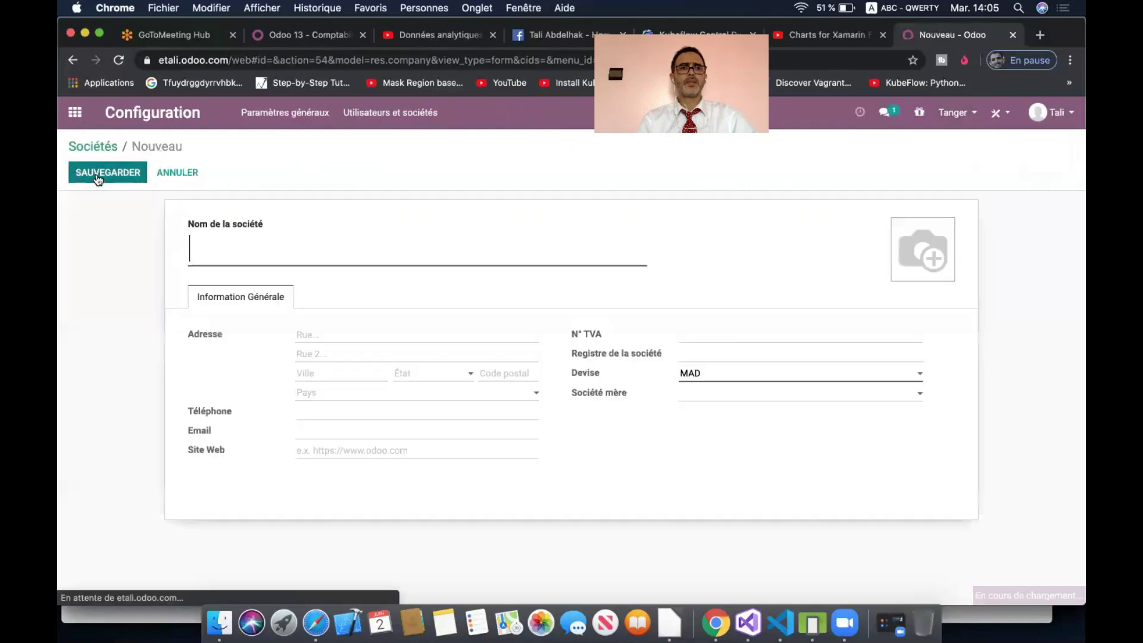
text(Tetouan)
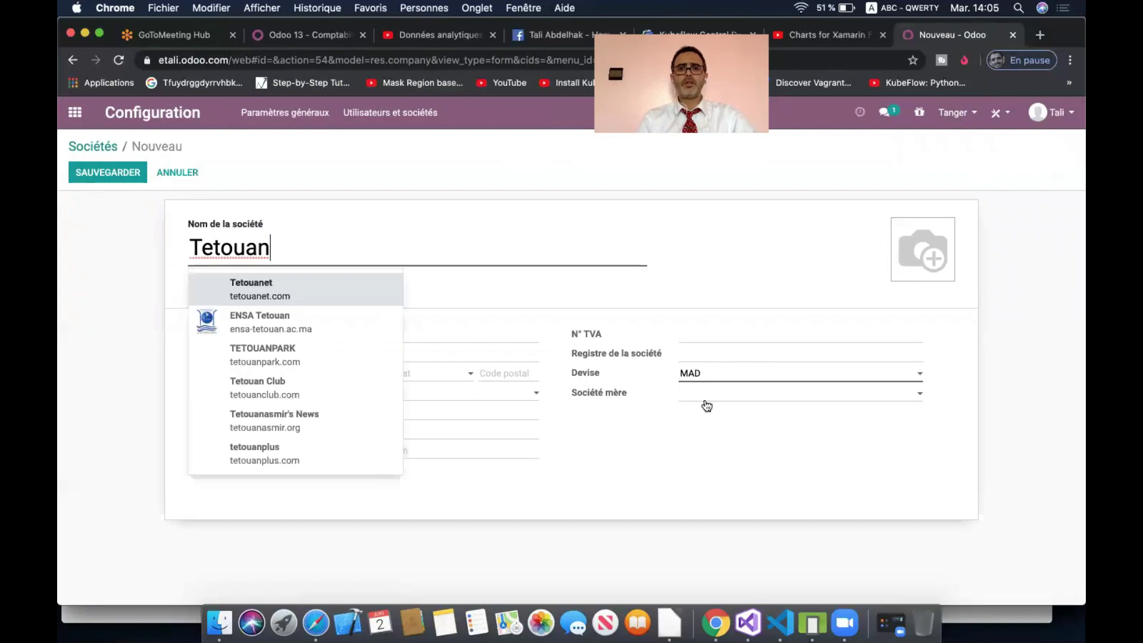
click(695, 446)
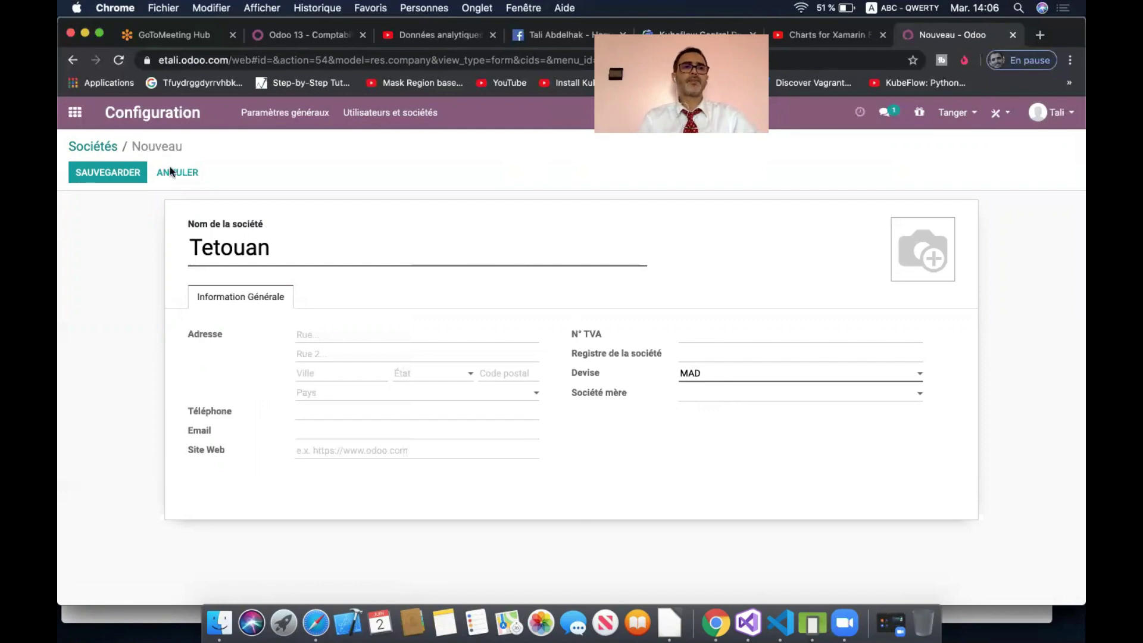
click(116, 173)
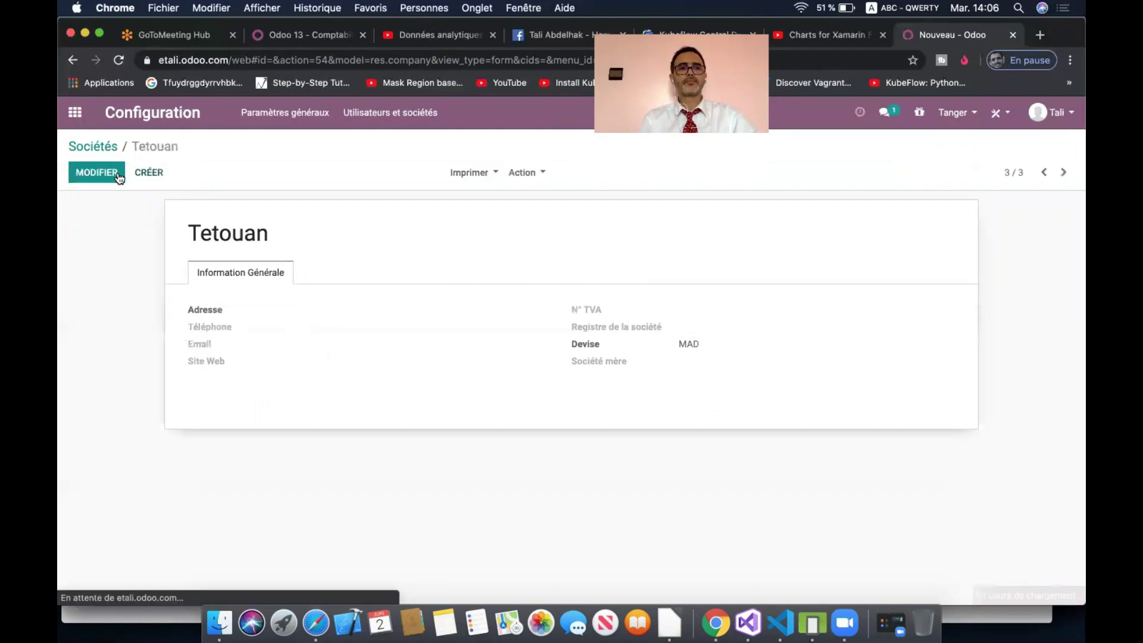
- Reload from the home menu and tick Tetouan in the company switcher
click(75, 113)
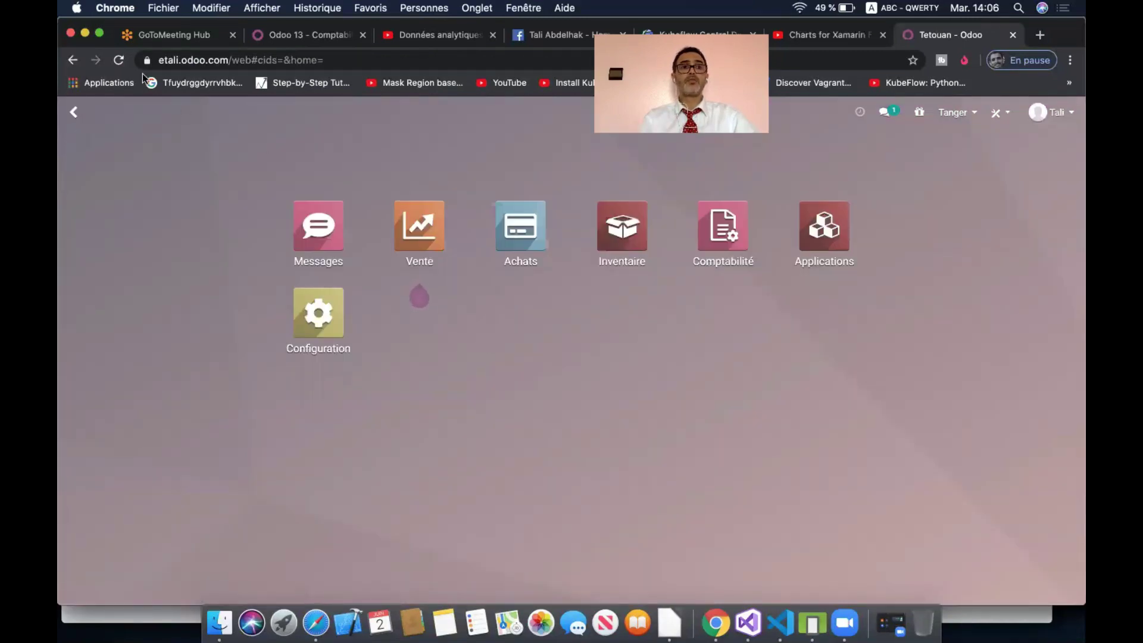
click(125, 59)
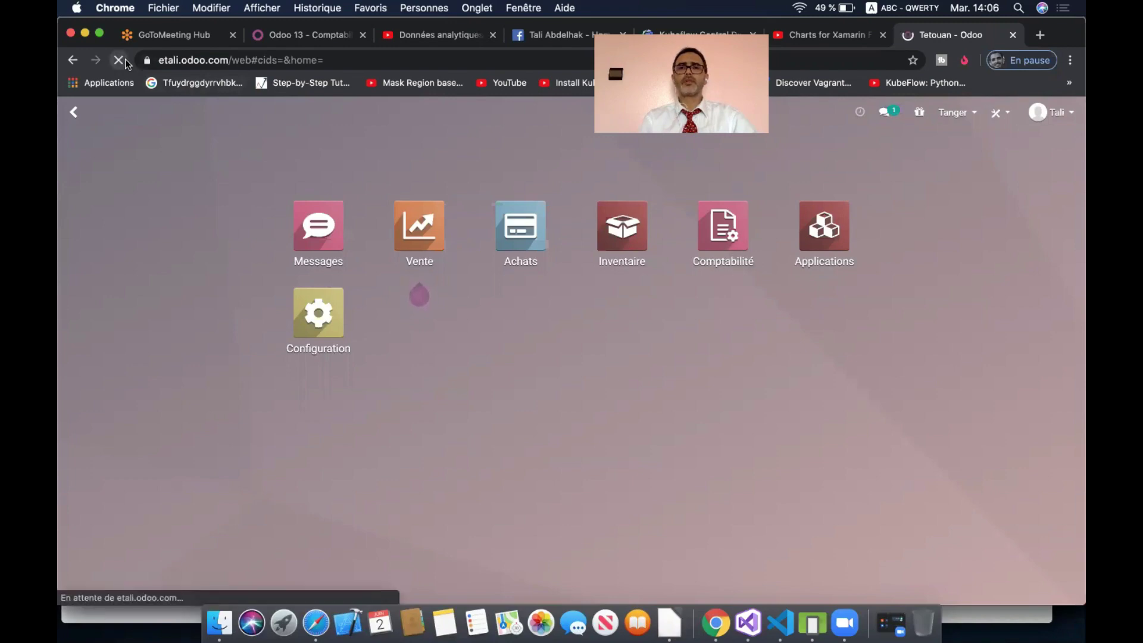
click(974, 117)
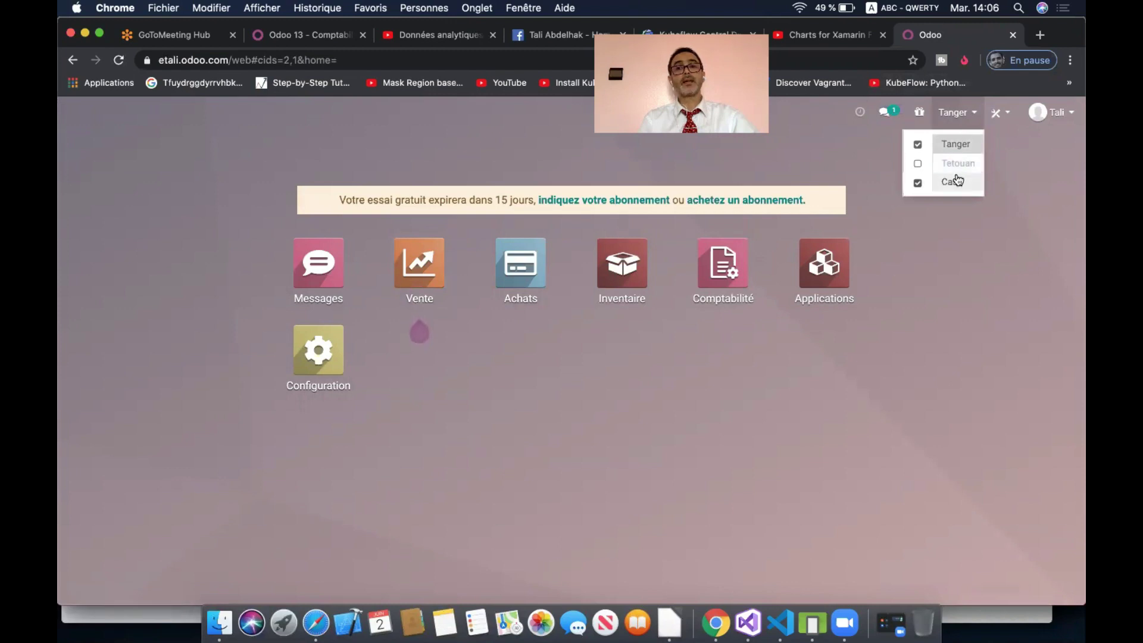
click(918, 164)
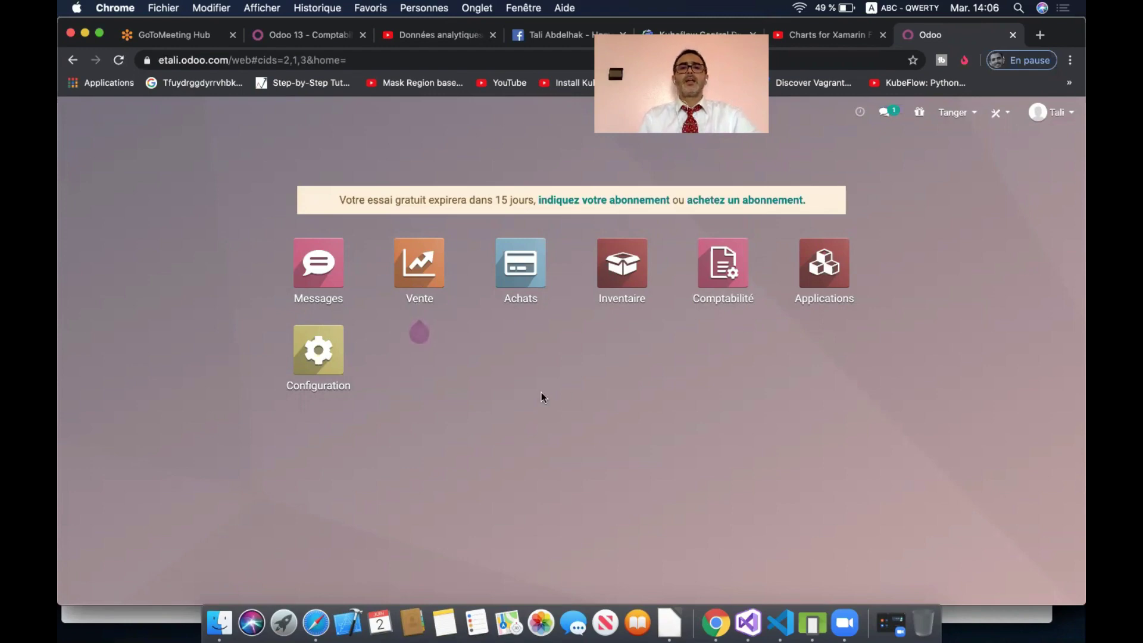
click(615, 291)
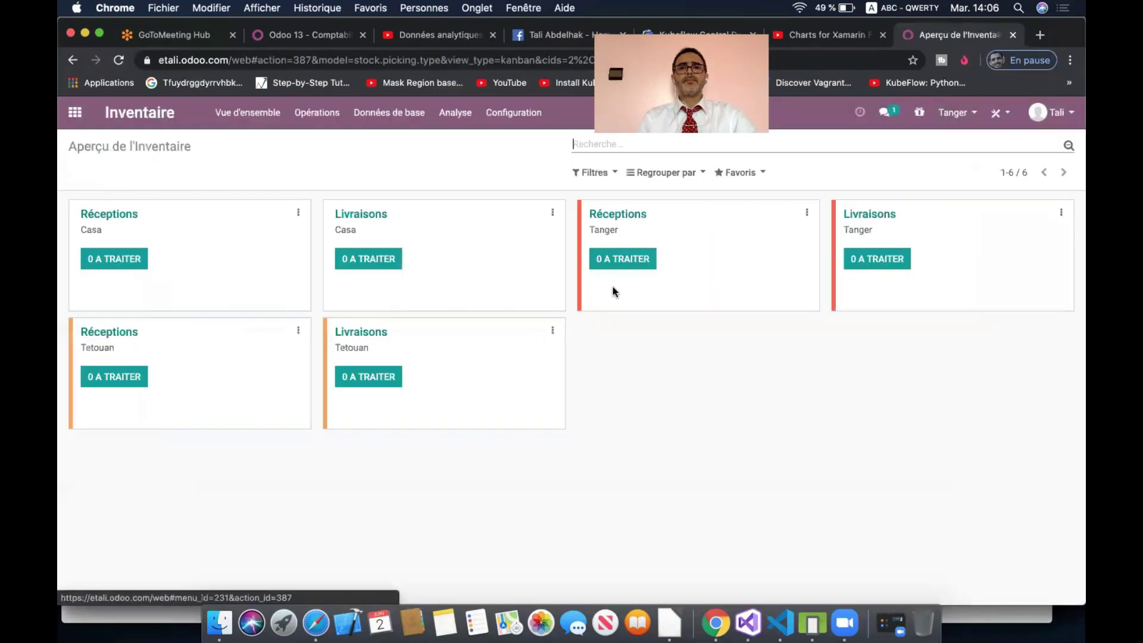
click(610, 173)
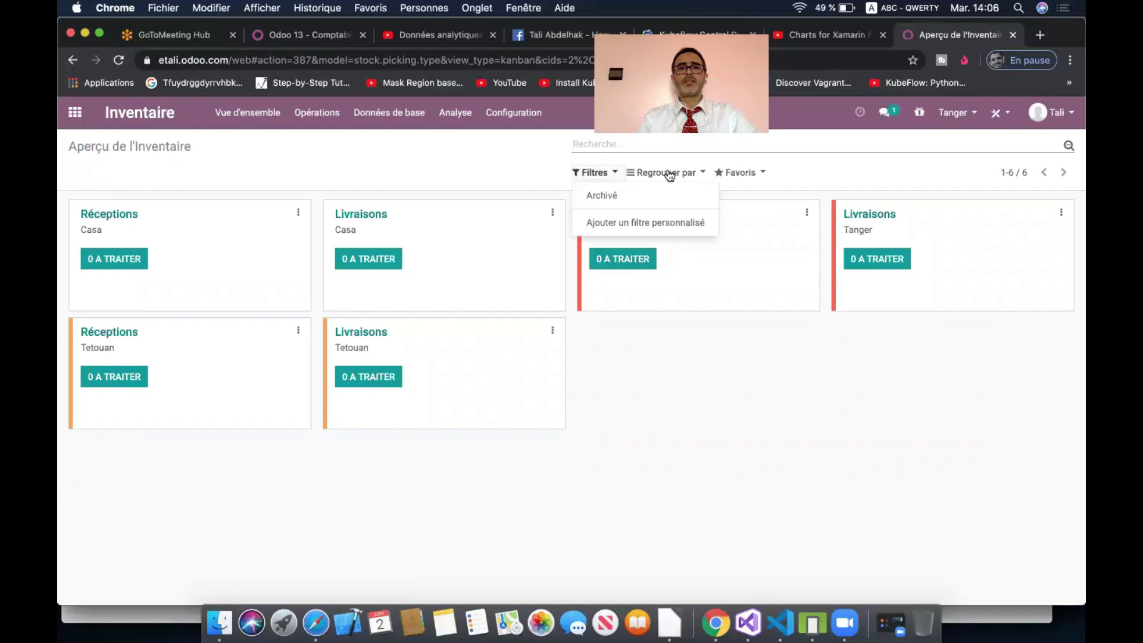
click(666, 172)
click(670, 215)
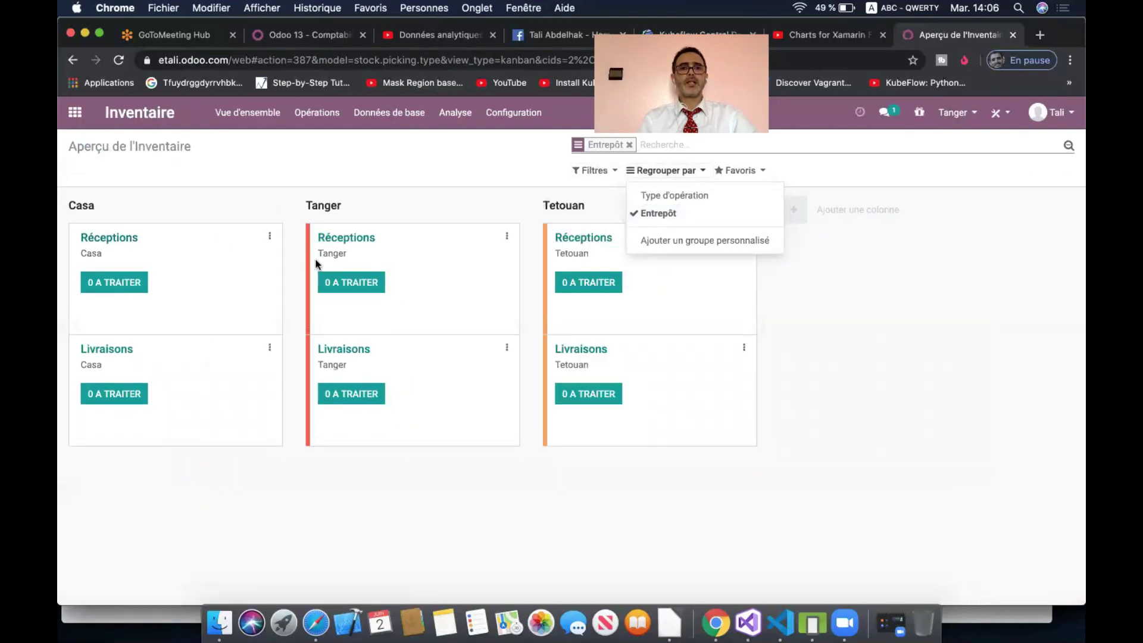
click(860, 331)
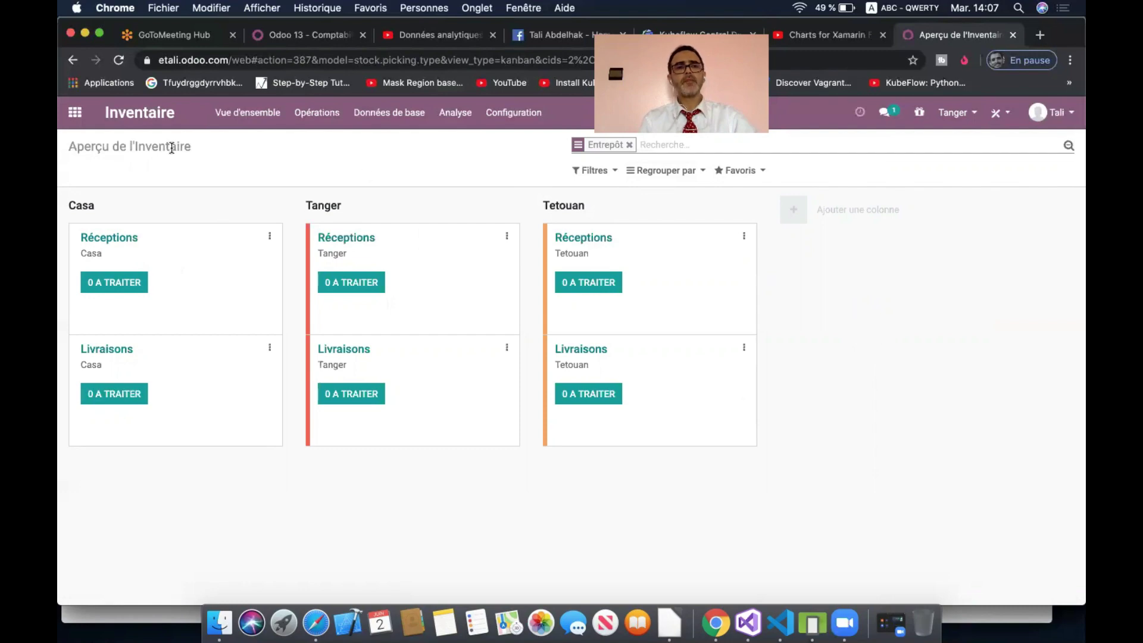
click(74, 112)
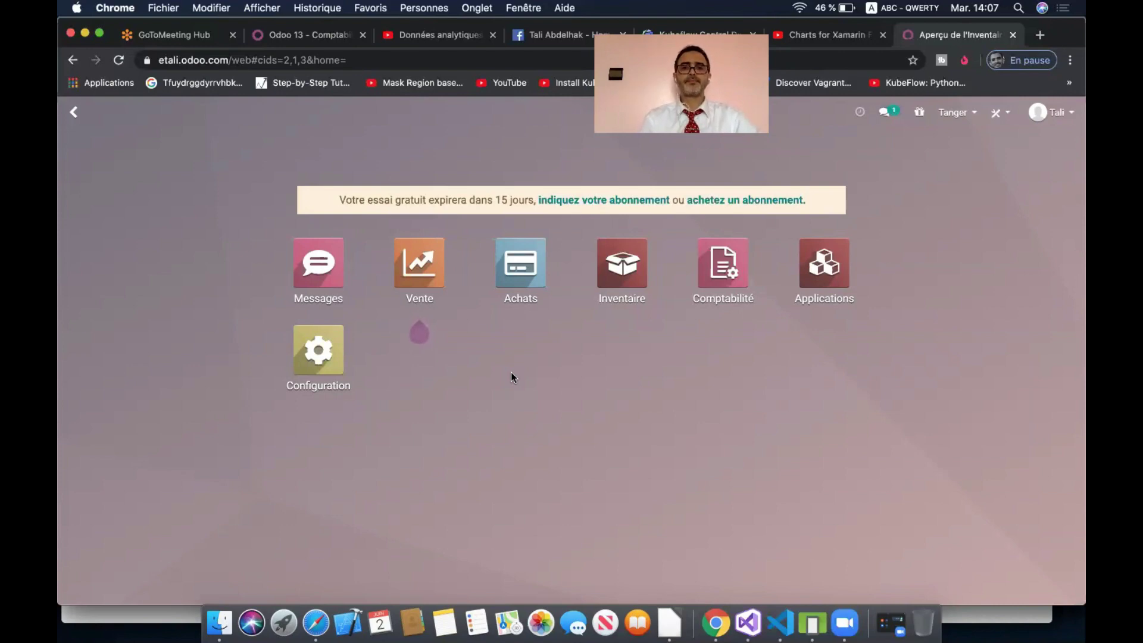
- Open the users list from Settings and start a new user
click(331, 354)
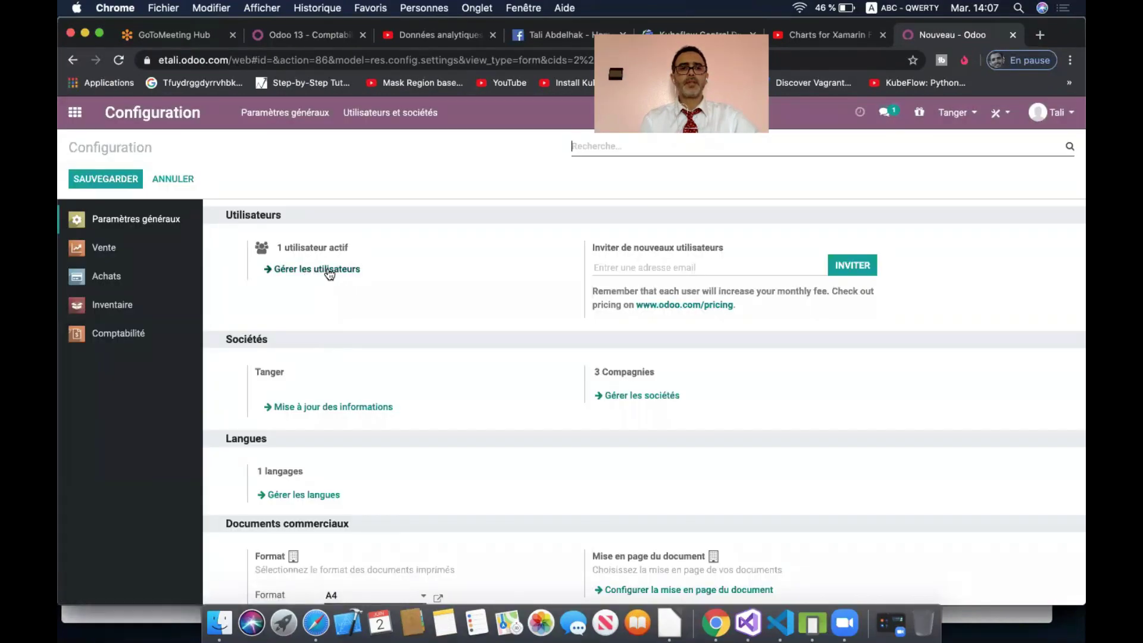
click(324, 269)
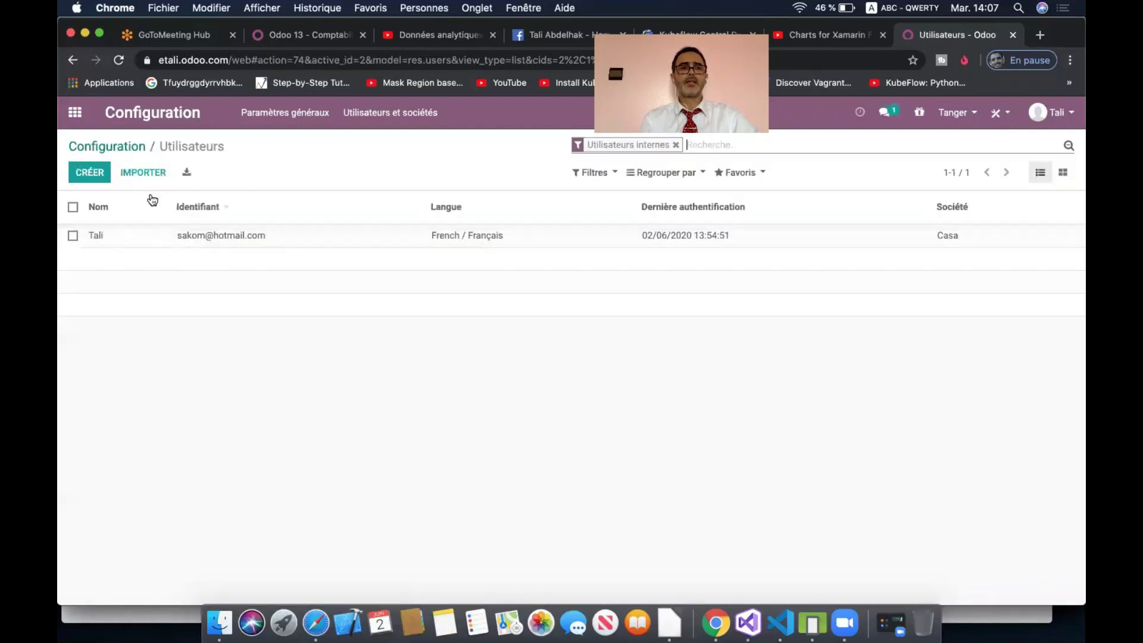
click(101, 176)
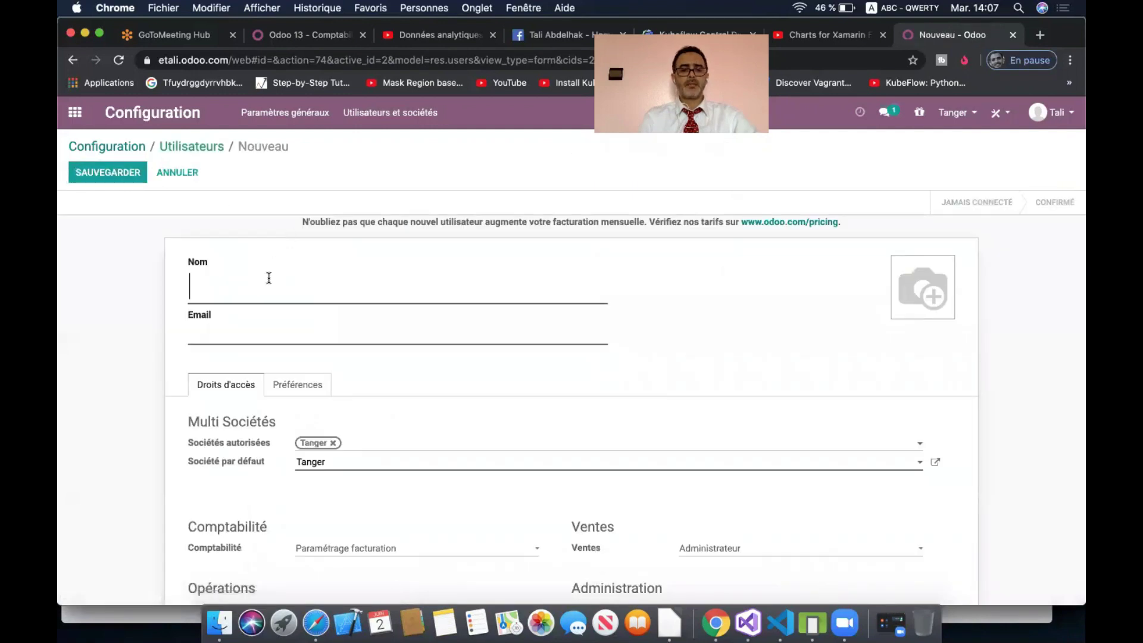
- Enter the new user's name and pick their e-mail address from browser autocomplete
text(yassir)
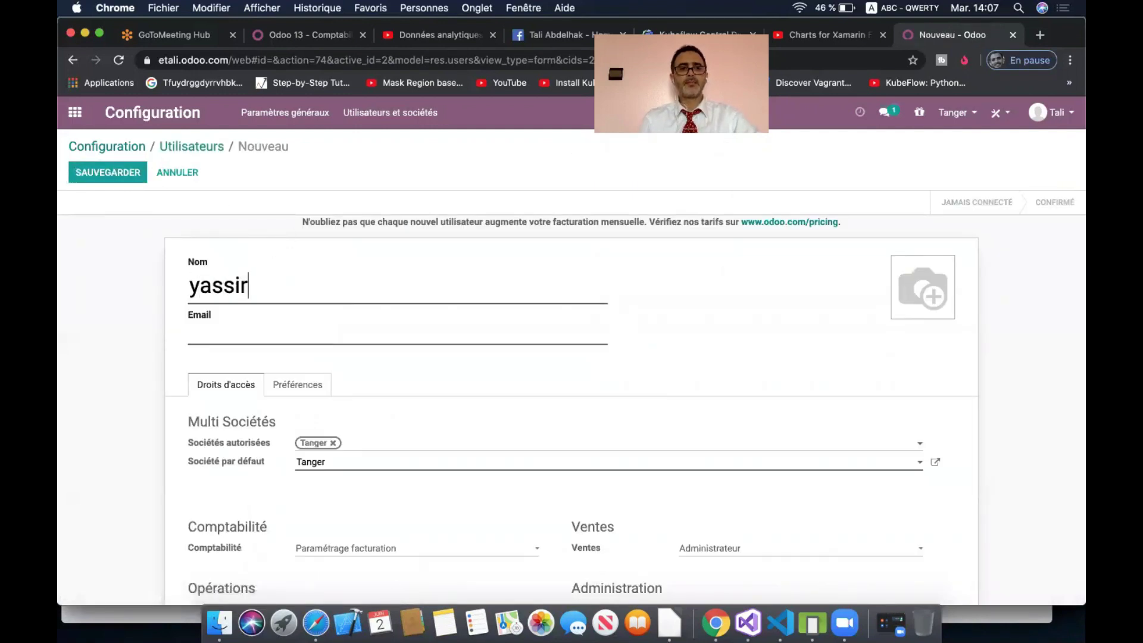
click(294, 338)
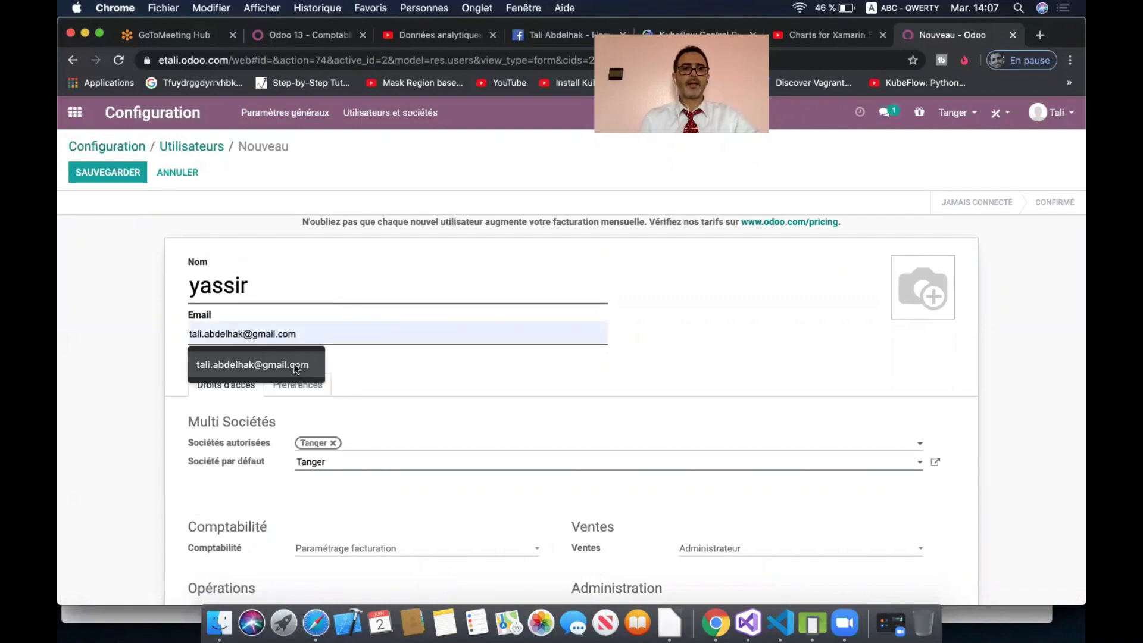
click(295, 365)
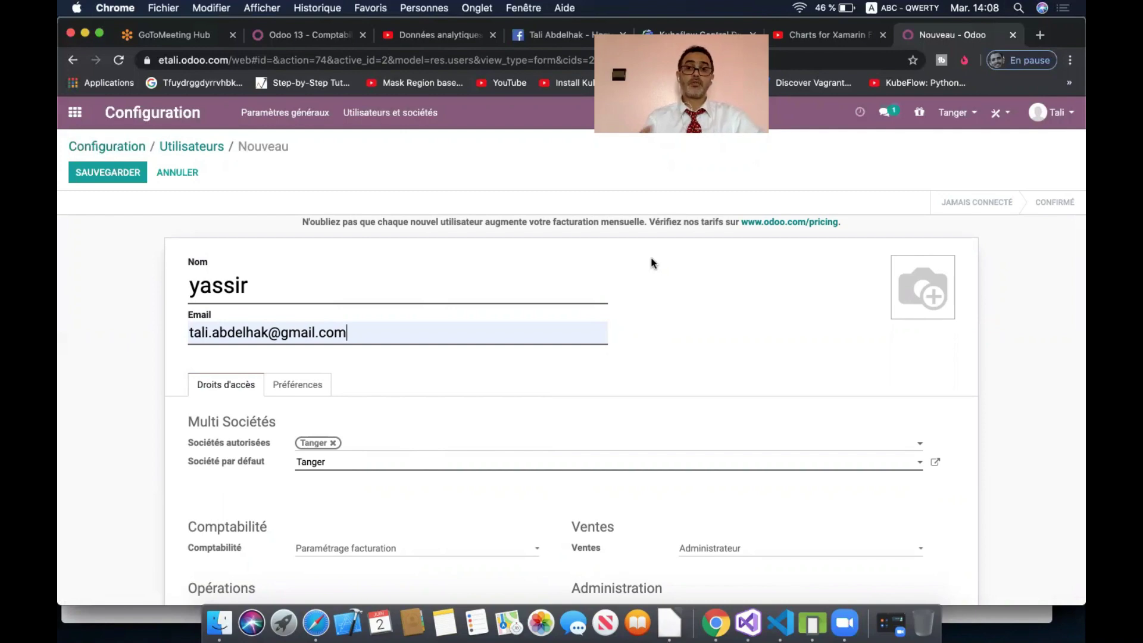
scroll(653, 263, down, 3)
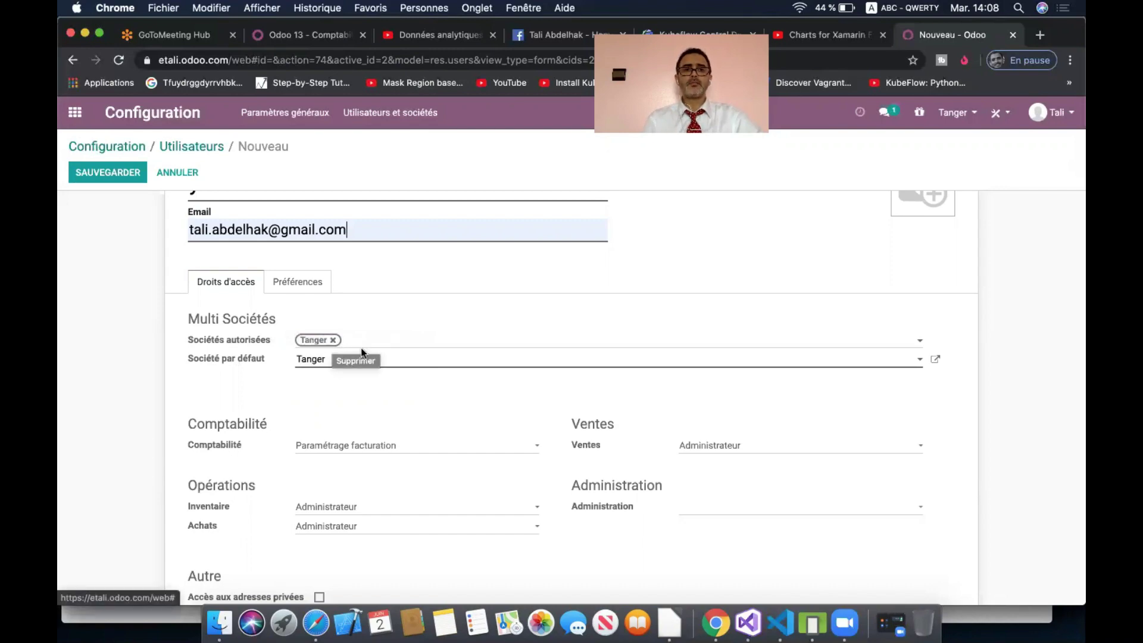
- Remove Tetouan from the new user's allowed companies, keep Tanger as default company, and save
click(387, 344)
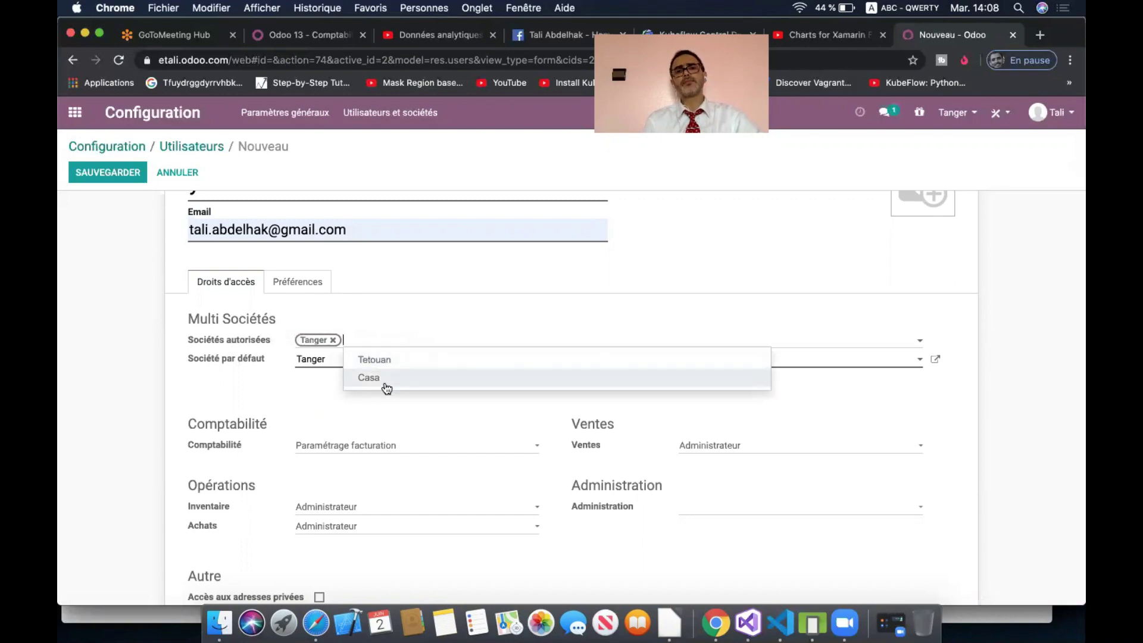
click(436, 310)
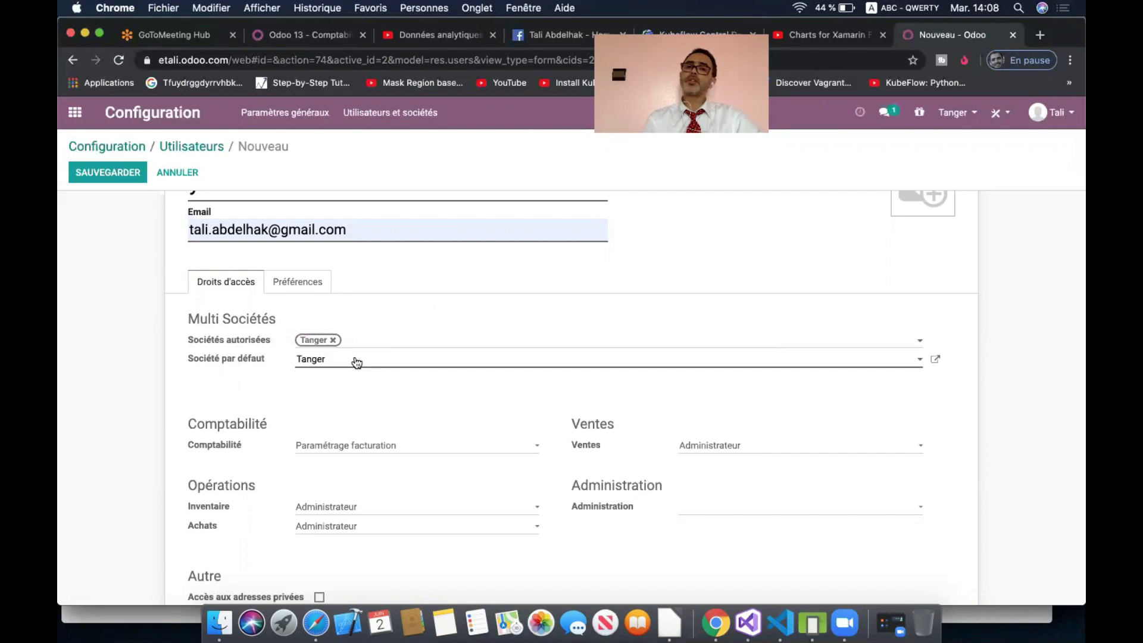
click(380, 342)
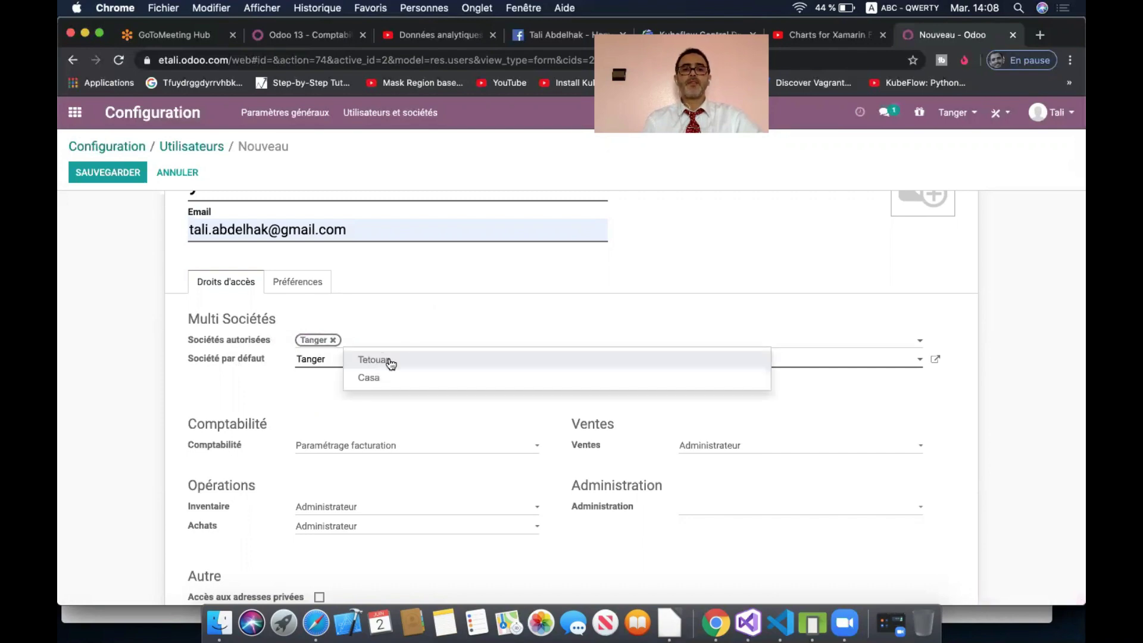
click(391, 365)
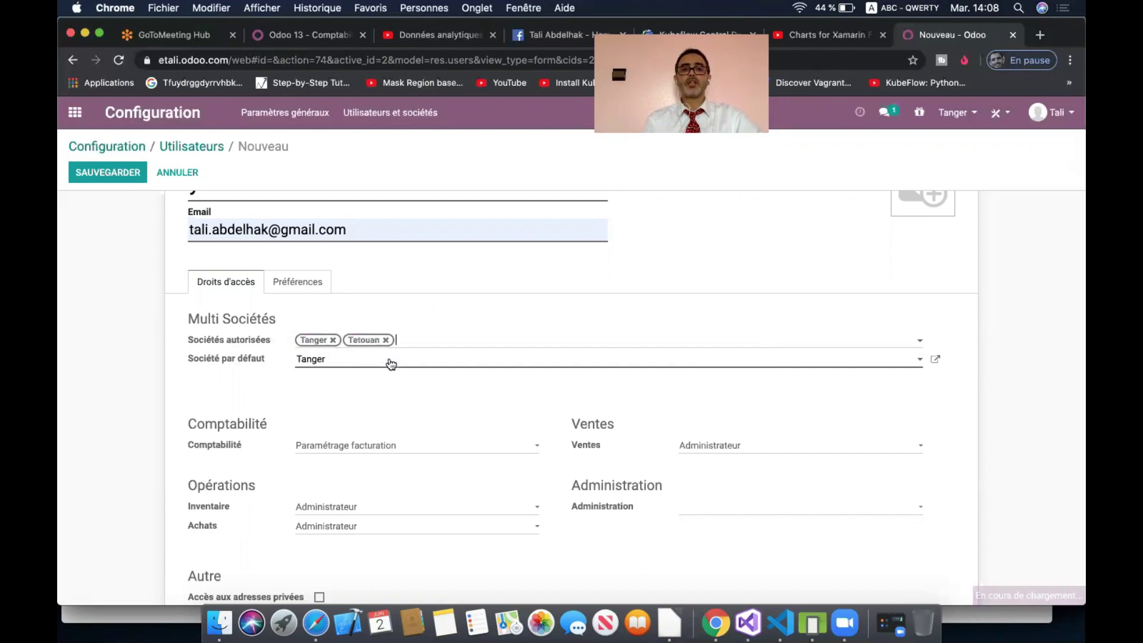
click(308, 369)
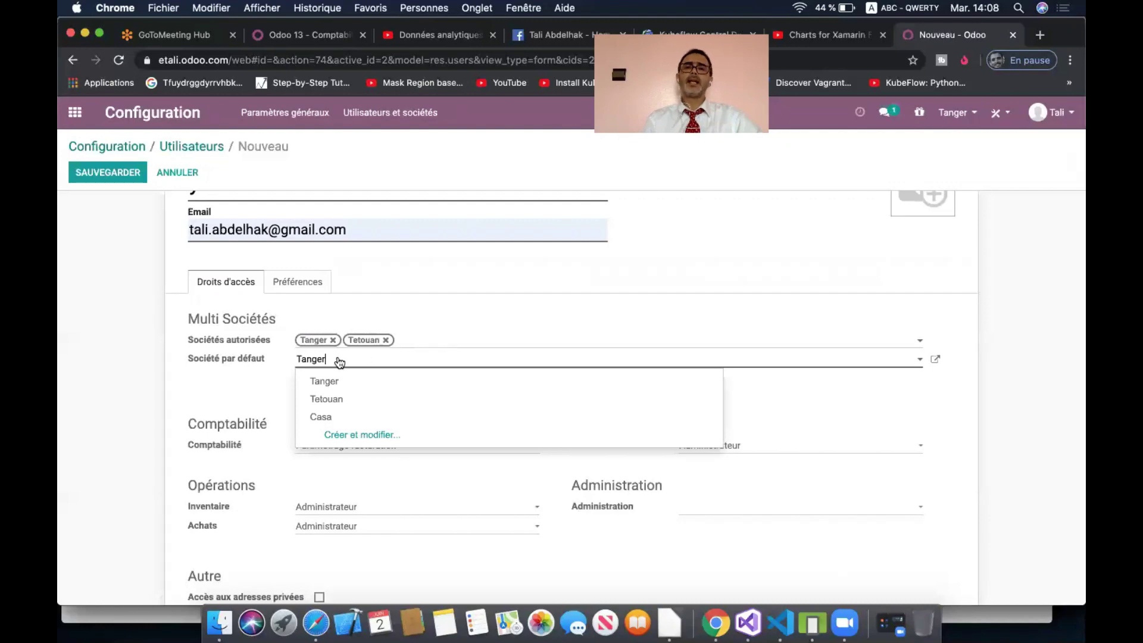
click(385, 341)
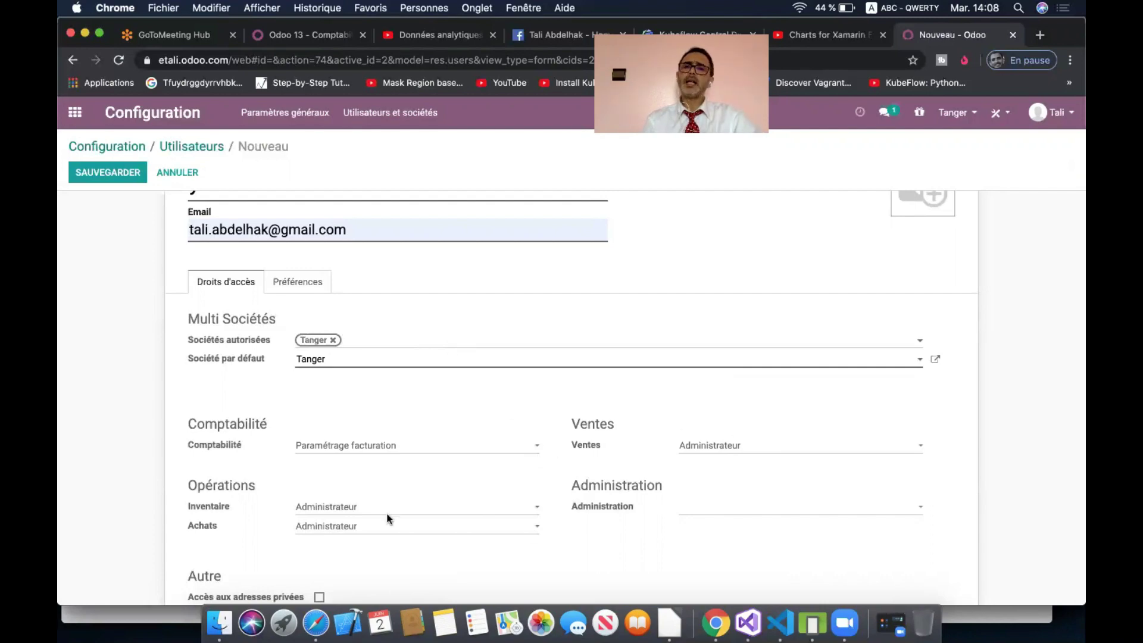
click(92, 174)
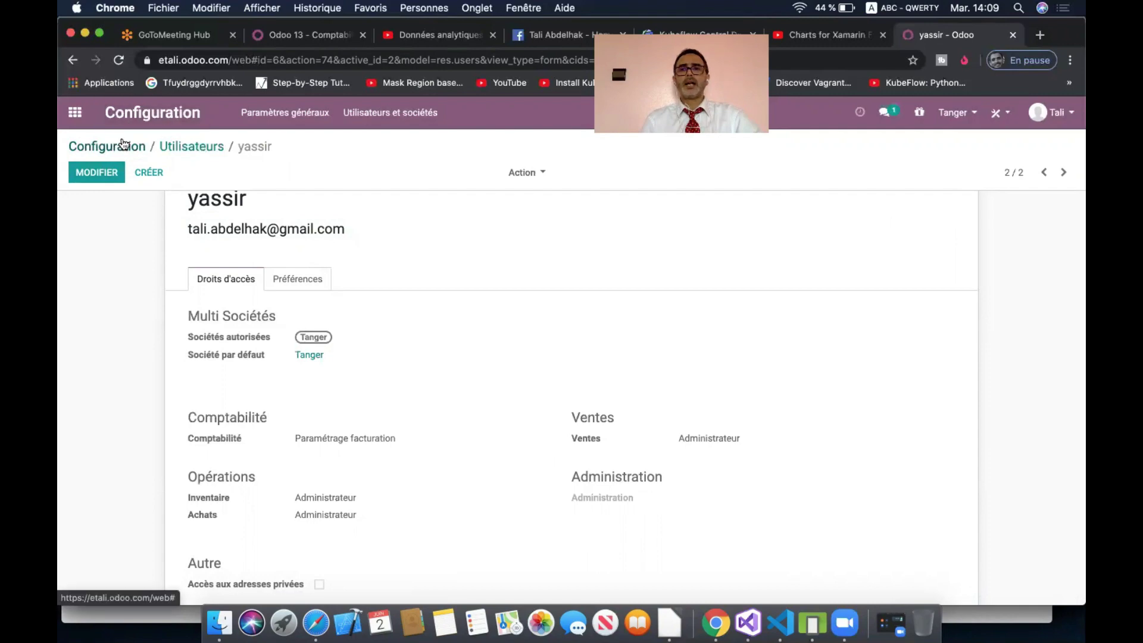
click(1038, 36)
text(gmail.com)
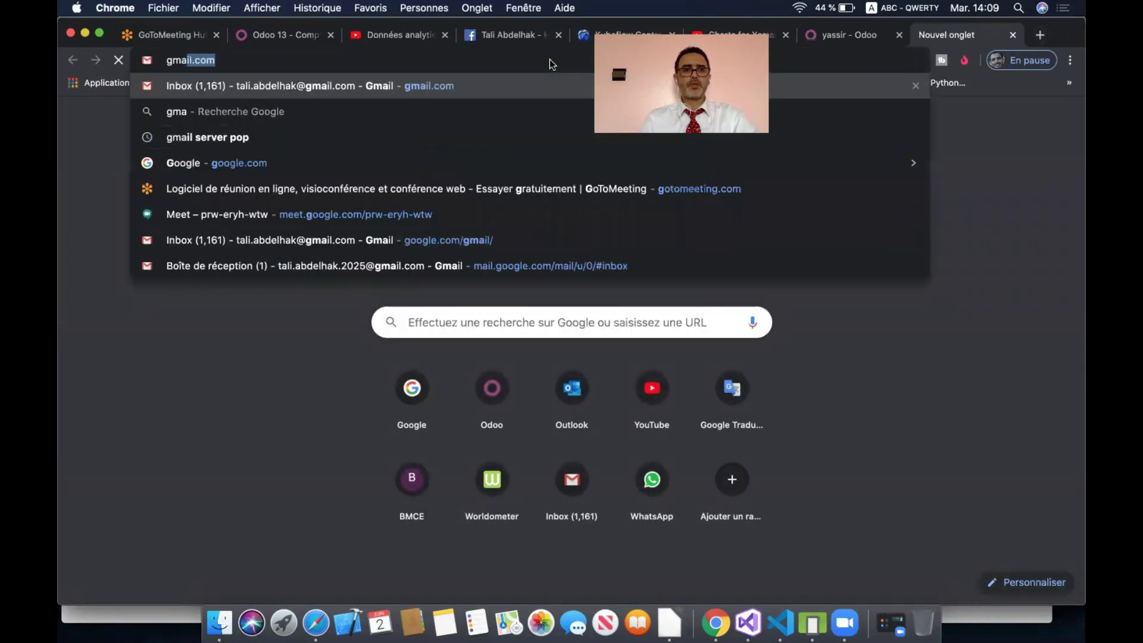
key(Return)
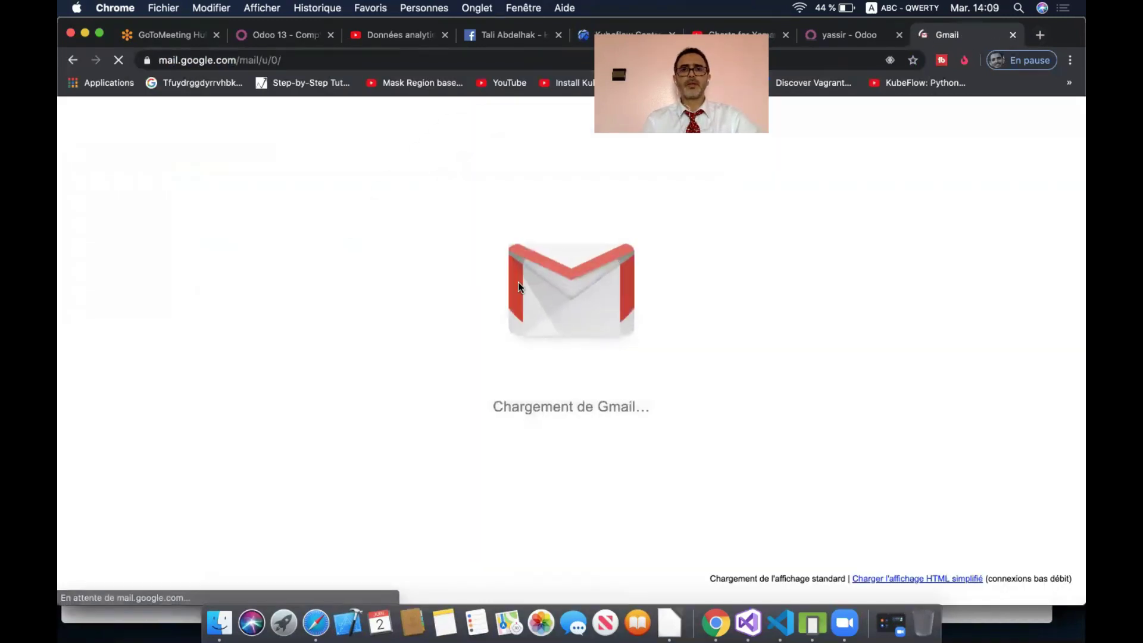
click(1012, 34)
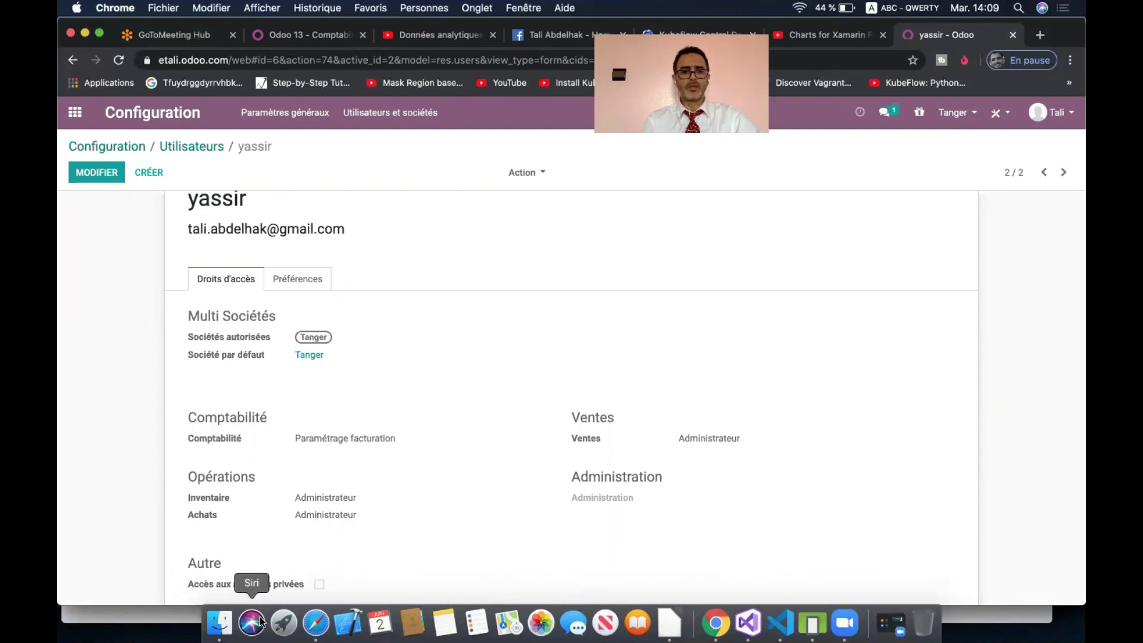
- Load gmail.com in Safari and accept the Tanger invitation to join Odoo
click(316, 622)
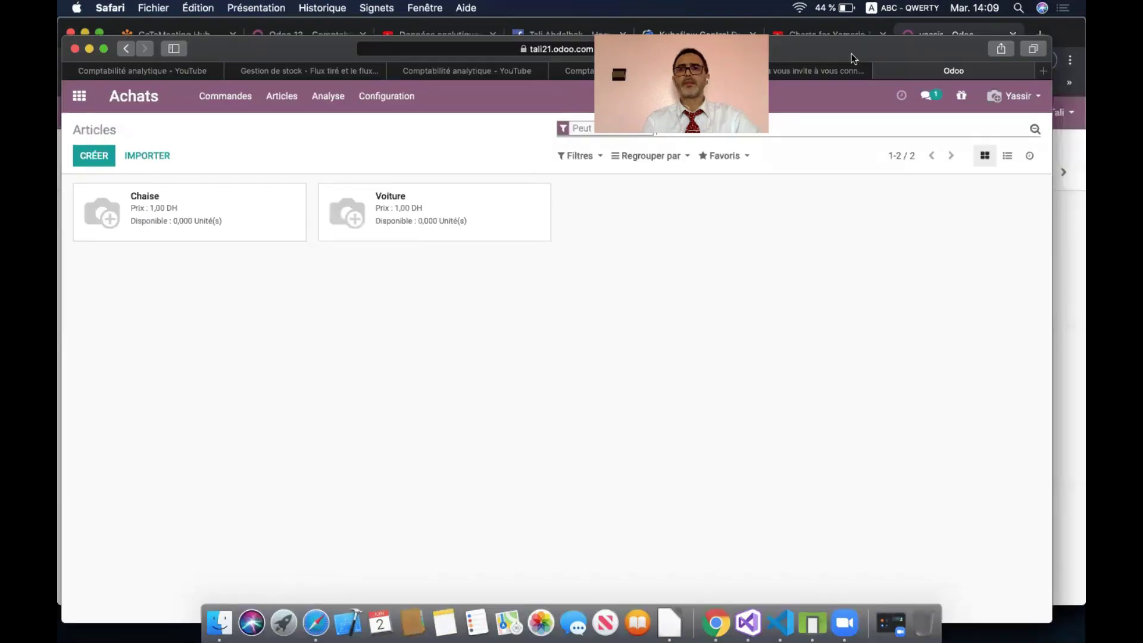
click(537, 51)
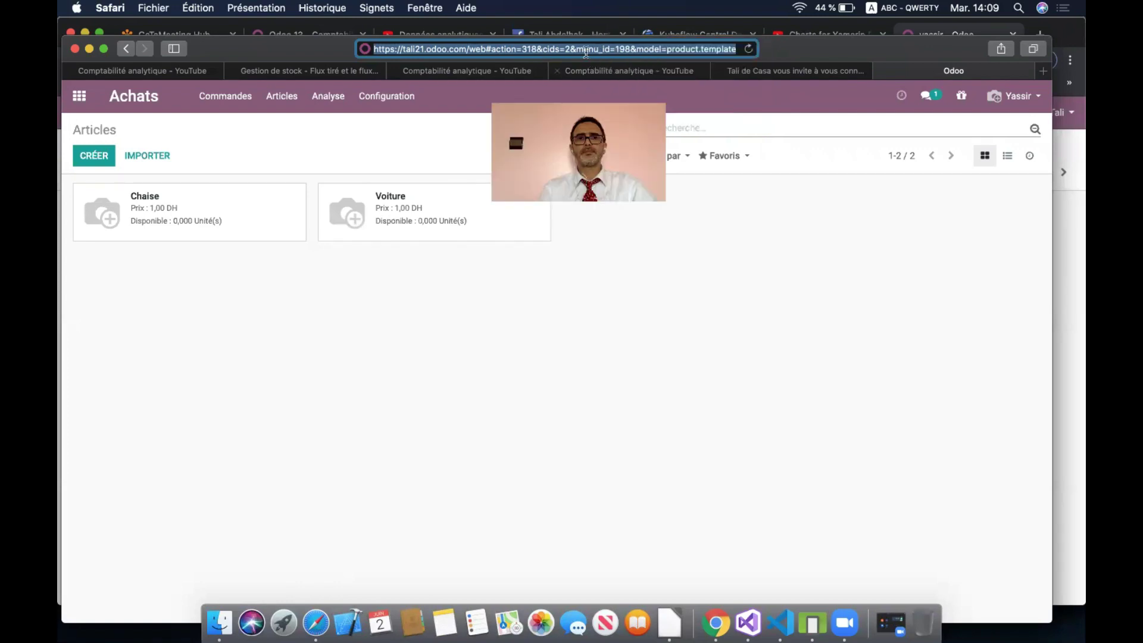
text(gmail.com)
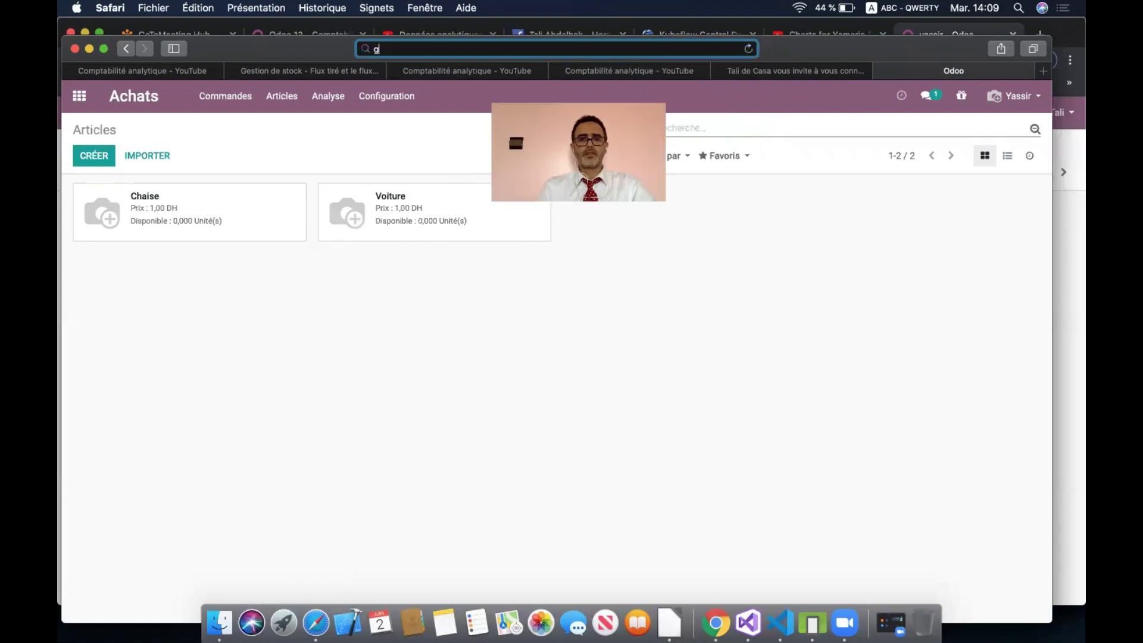
key(Return)
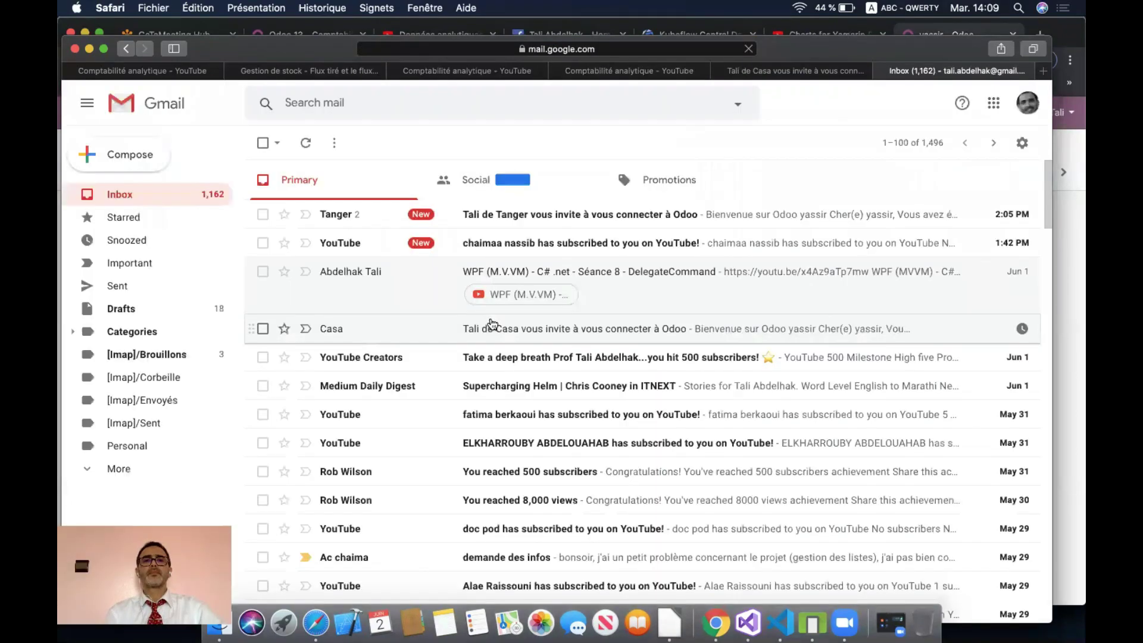
click(348, 215)
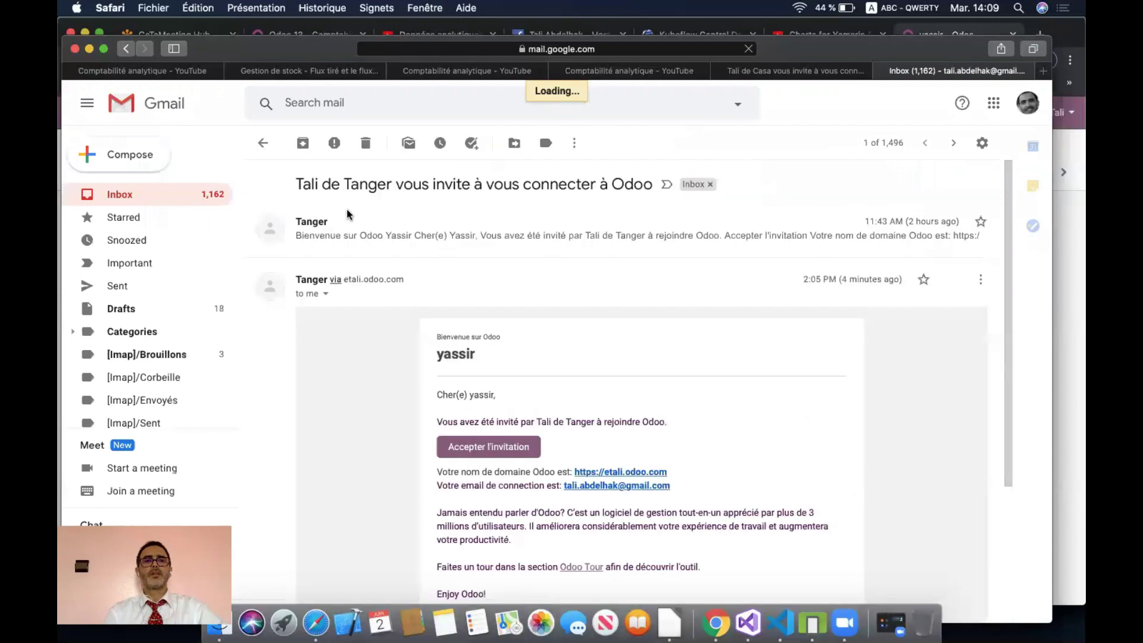
click(505, 451)
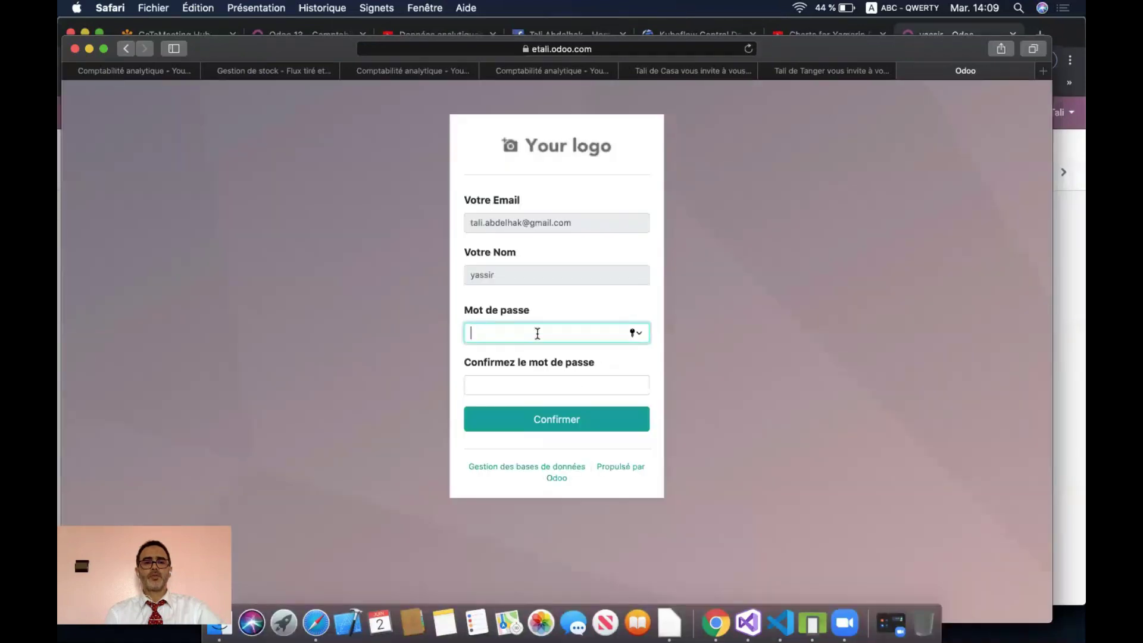
- Set and confirm the account password, skip inviting colleagues, and go to etali.odoo.com
text(123)
click(540, 384)
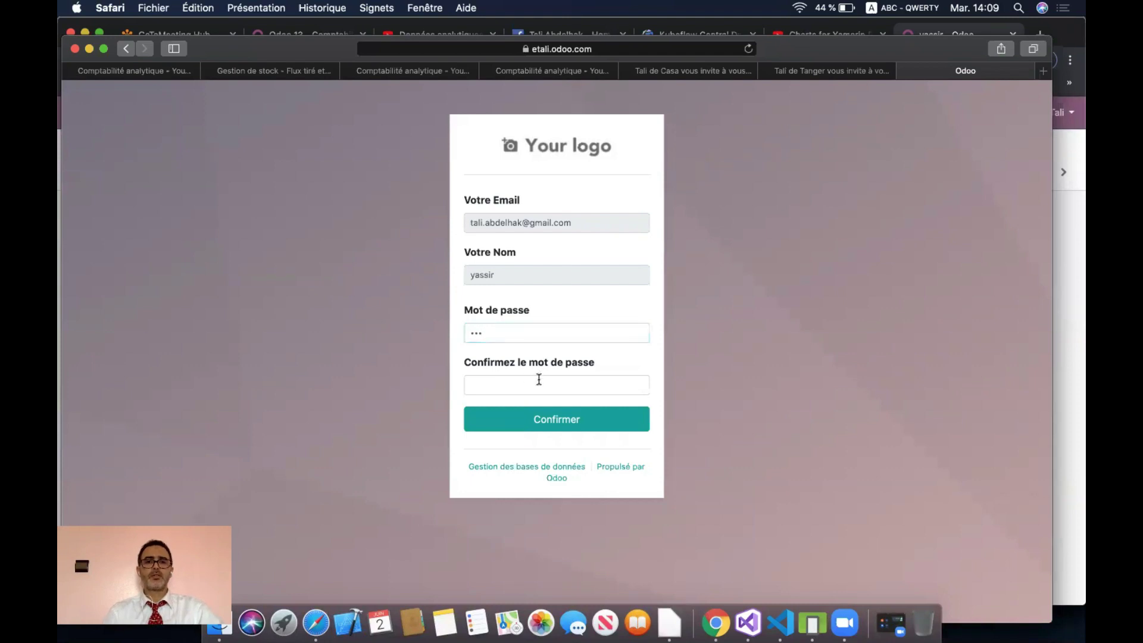
text(123)
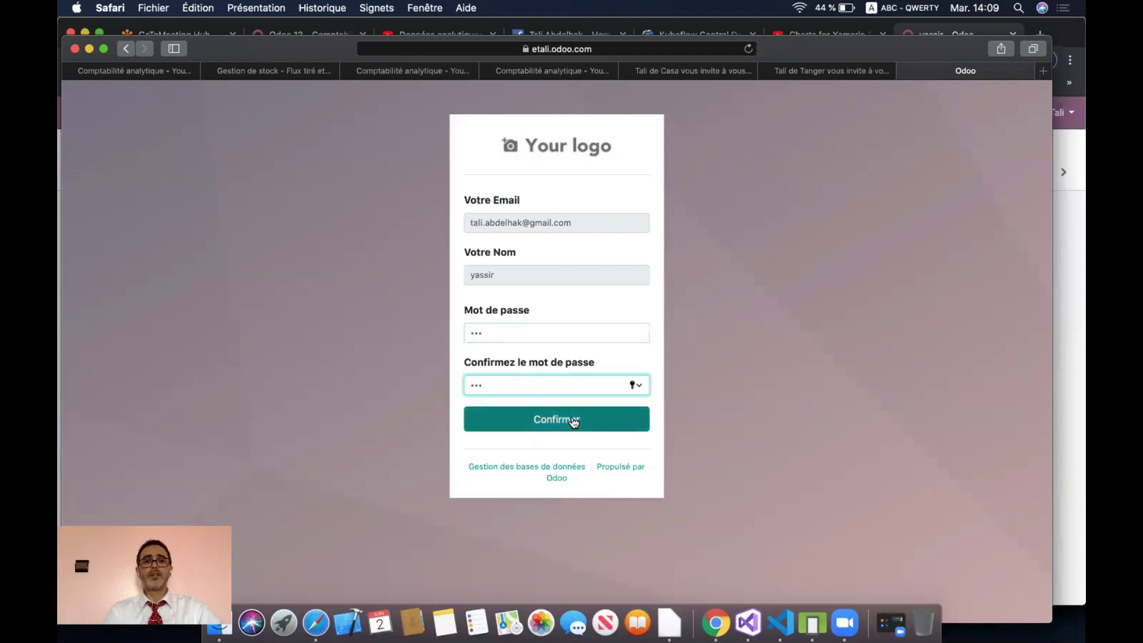
click(573, 420)
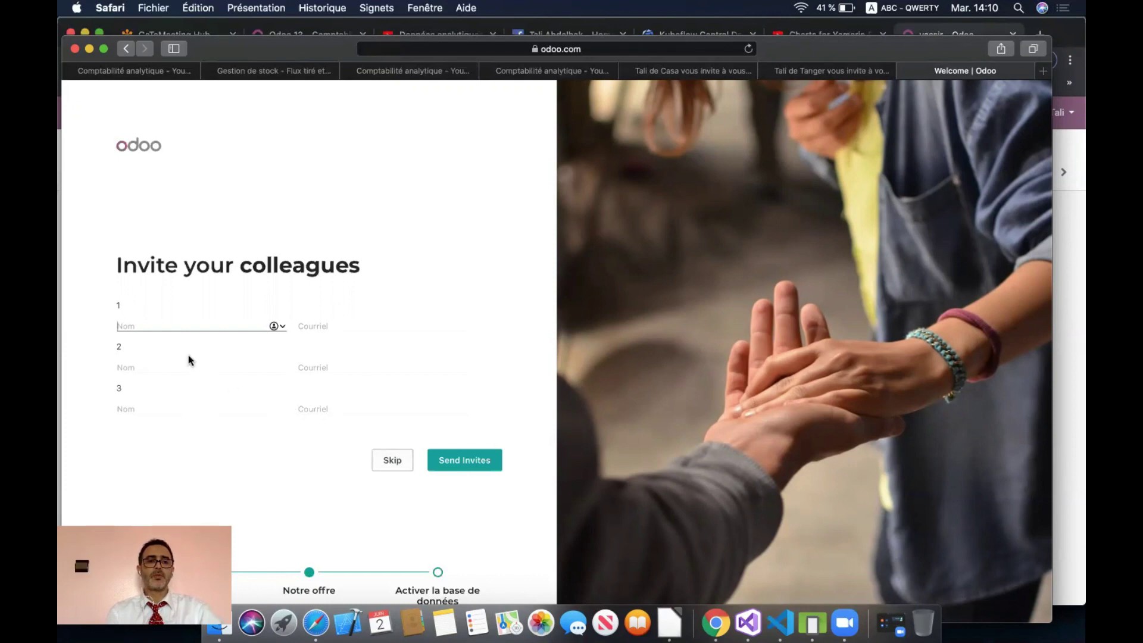
click(393, 464)
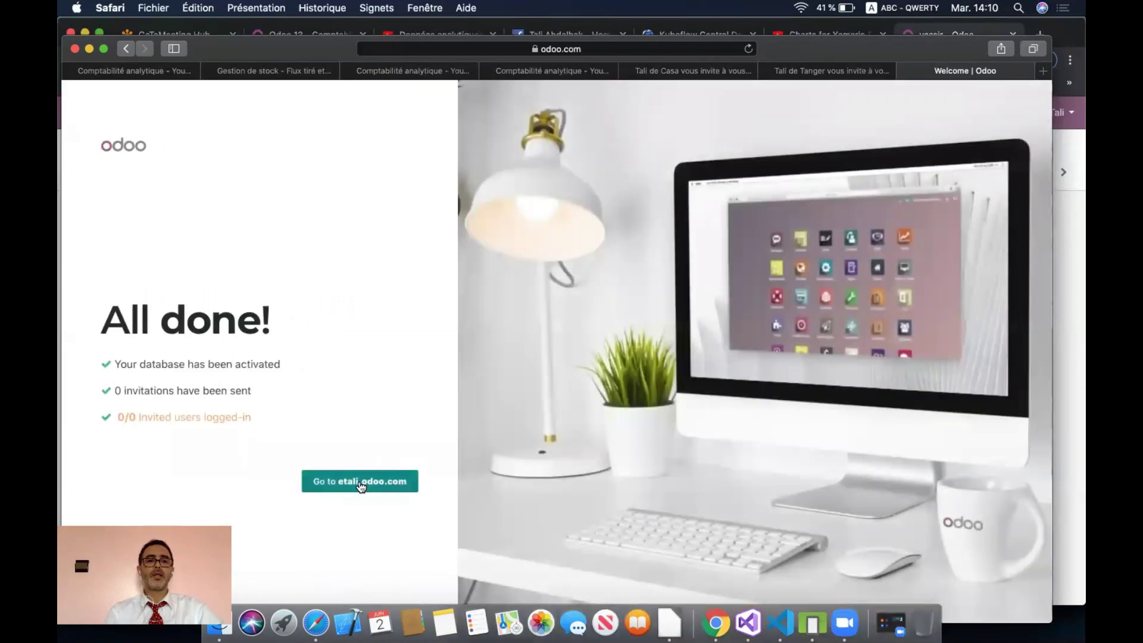
click(361, 487)
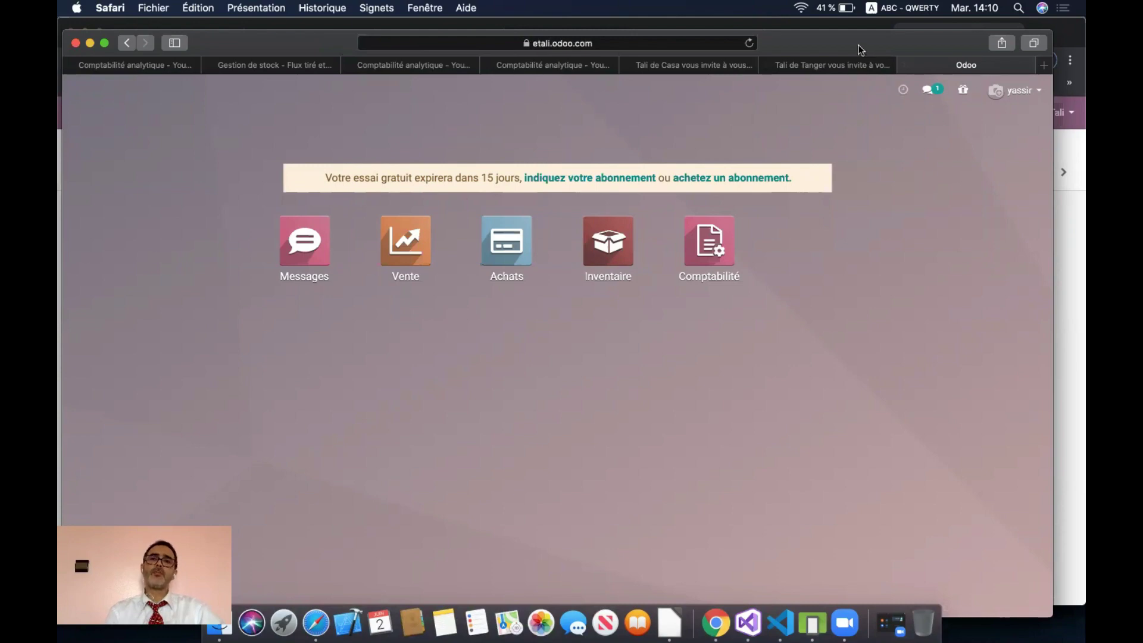
- Return to the administrator's Odoo session and go back to its apps home menu
drag(861, 49, 865, 113)
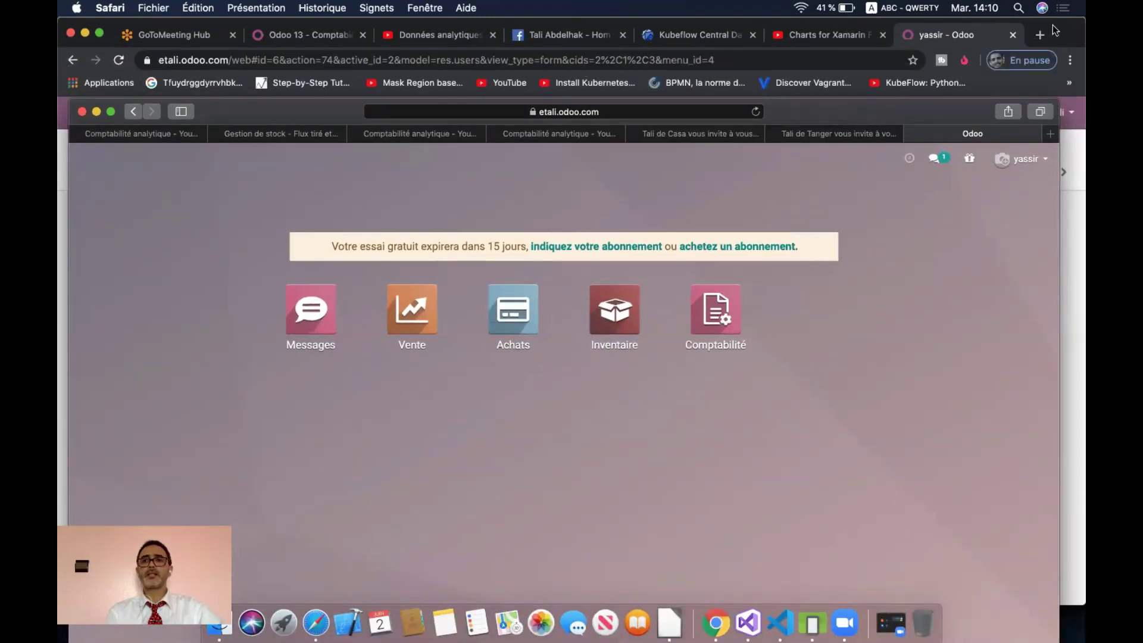
click(125, 20)
click(959, 113)
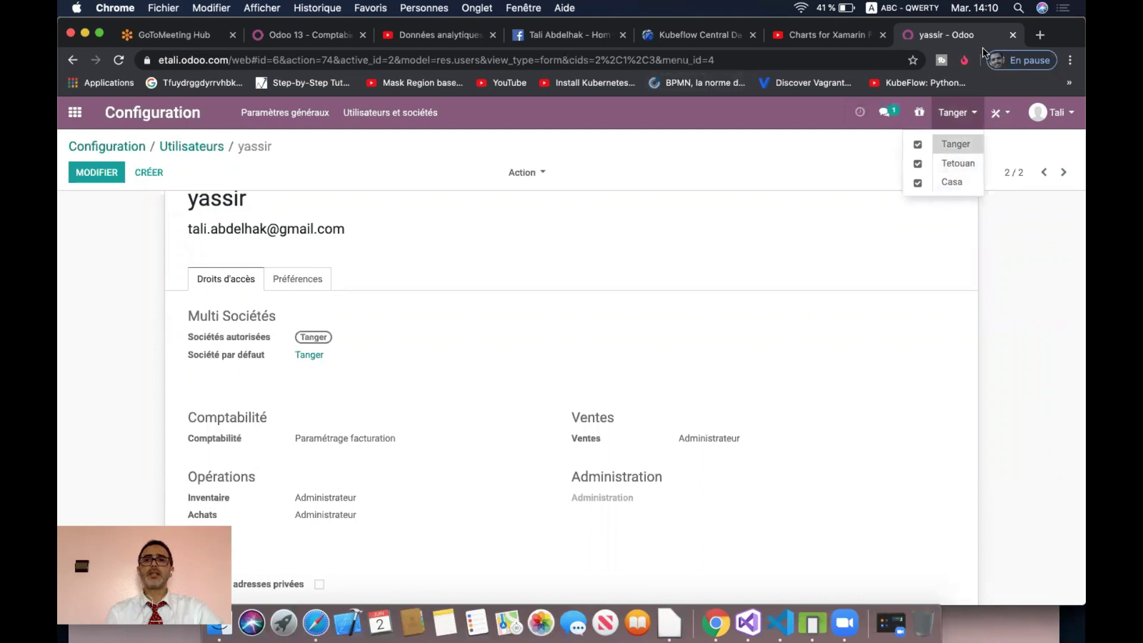
click(315, 622)
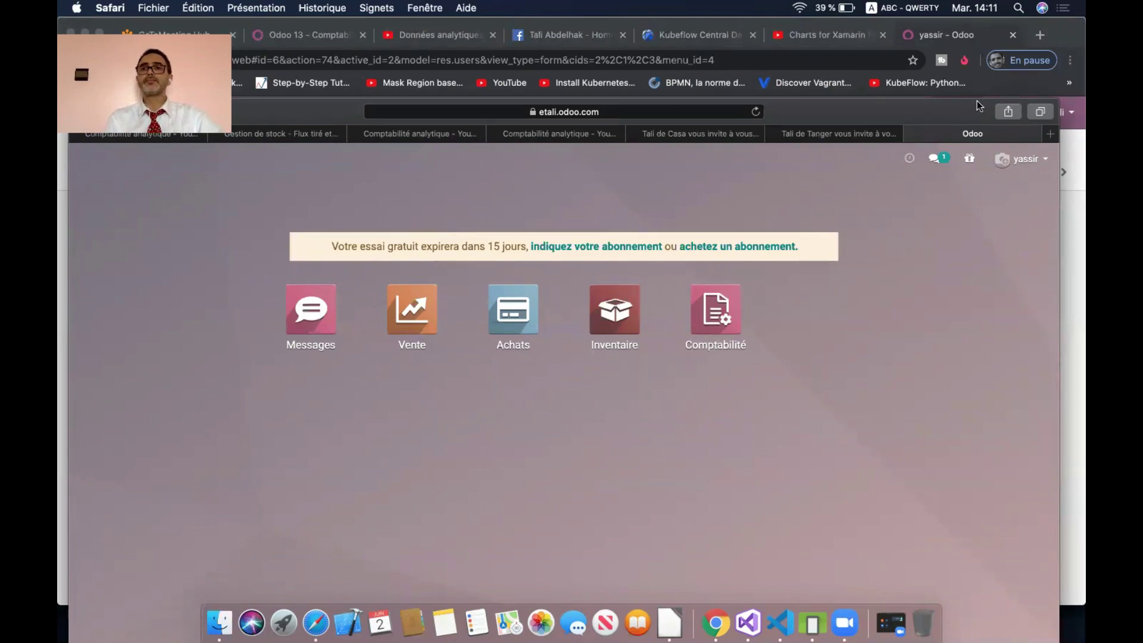
click(1072, 36)
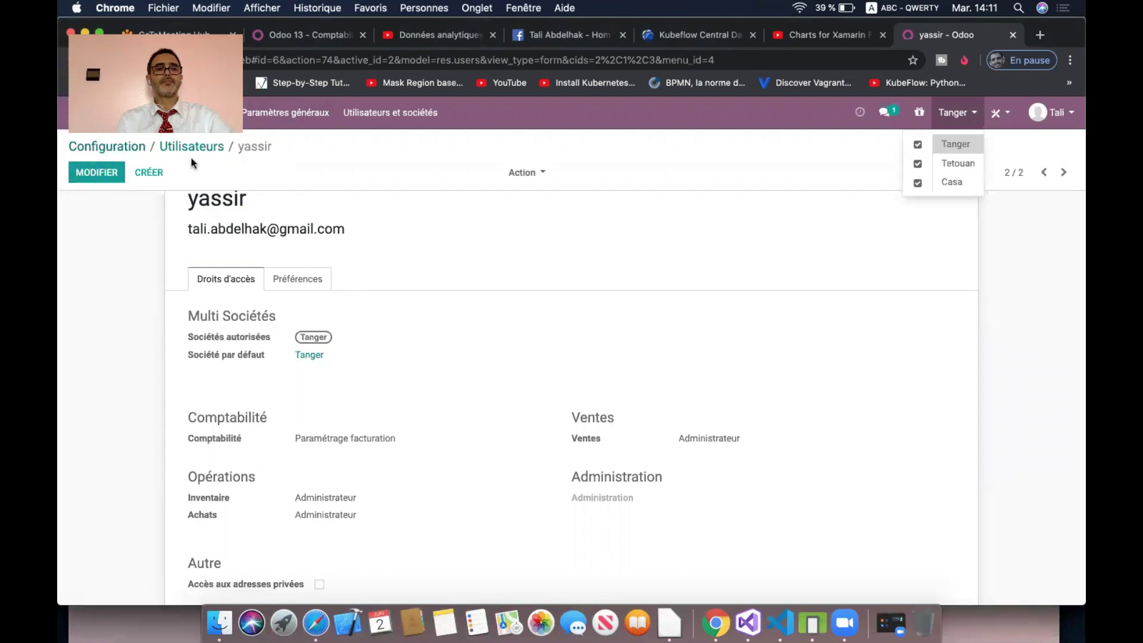
click(72, 113)
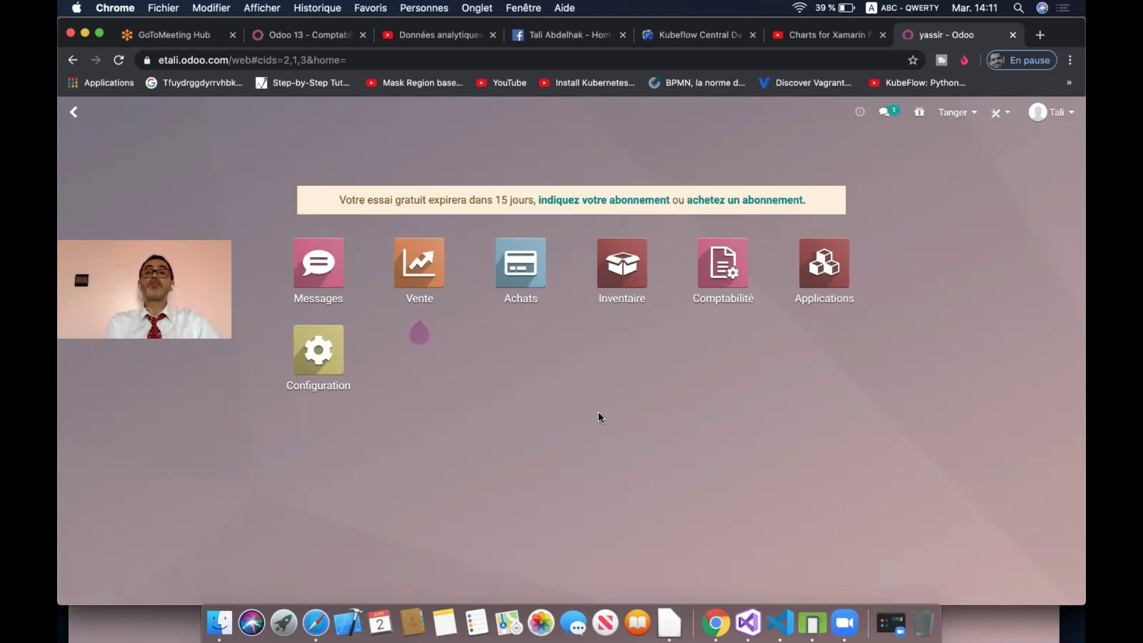
- Open the Comptabilité app and its Configuration > Configuration settings page
click(970, 112)
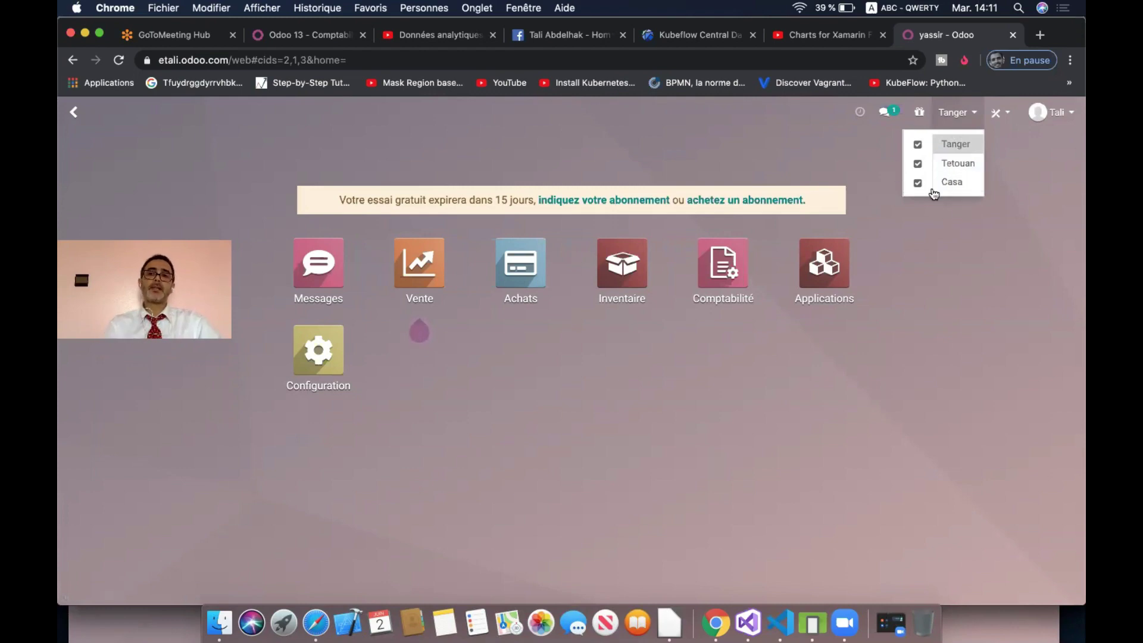
click(941, 366)
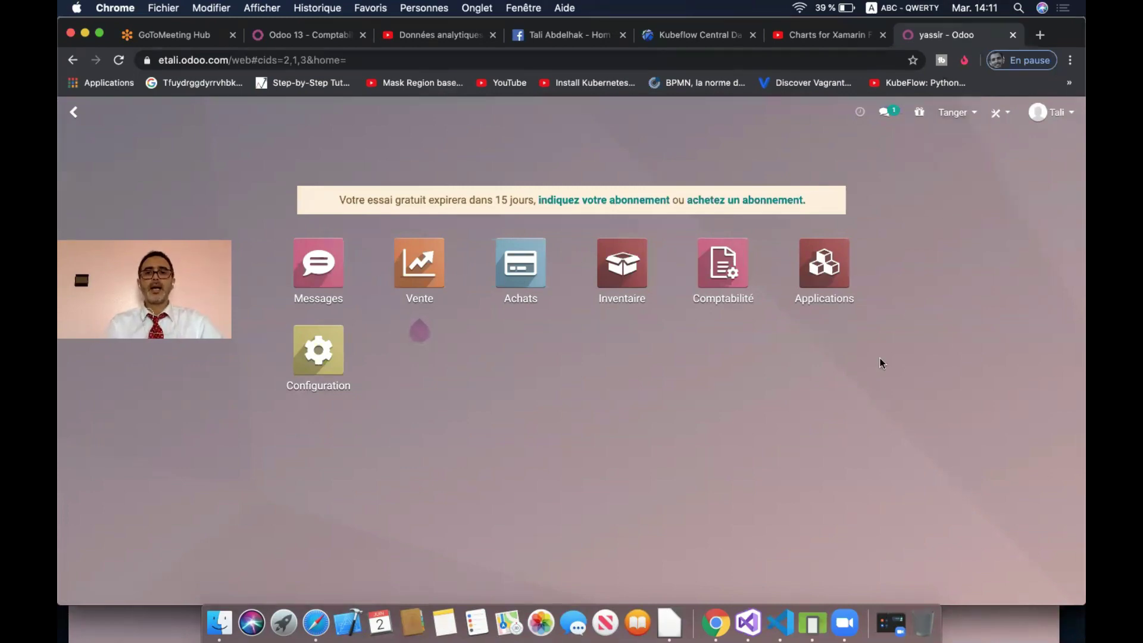
click(724, 266)
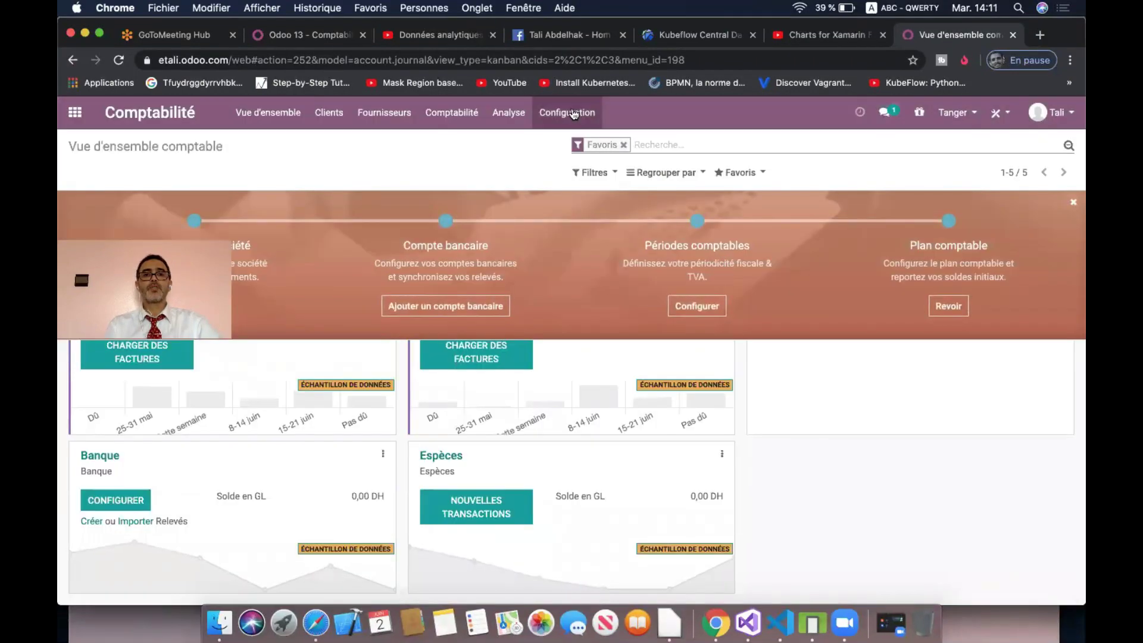
click(573, 114)
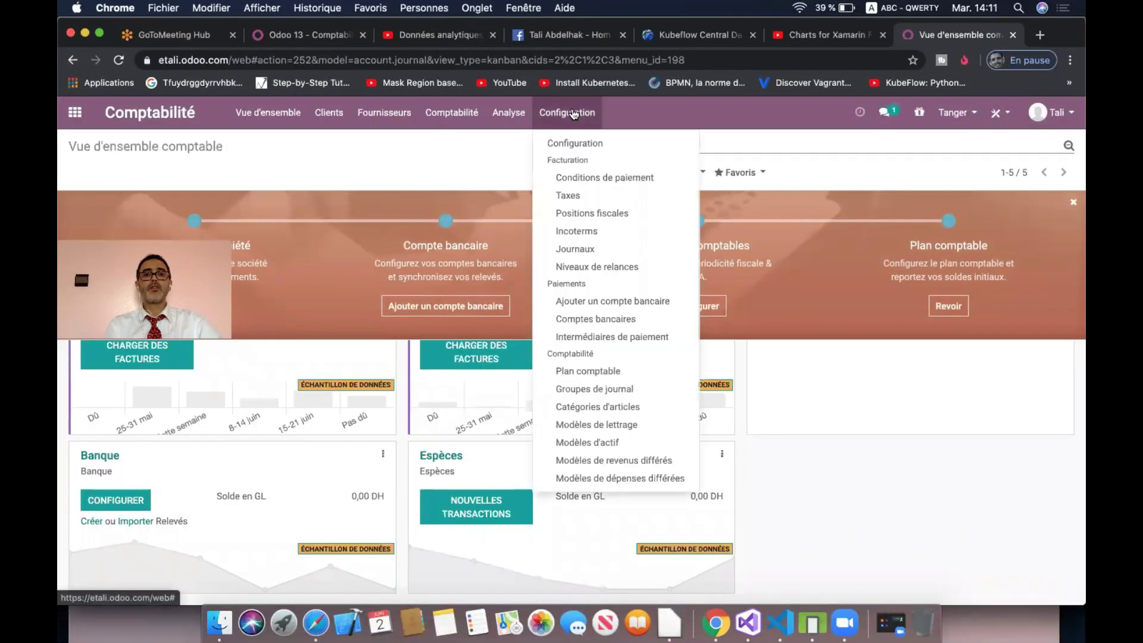
click(577, 147)
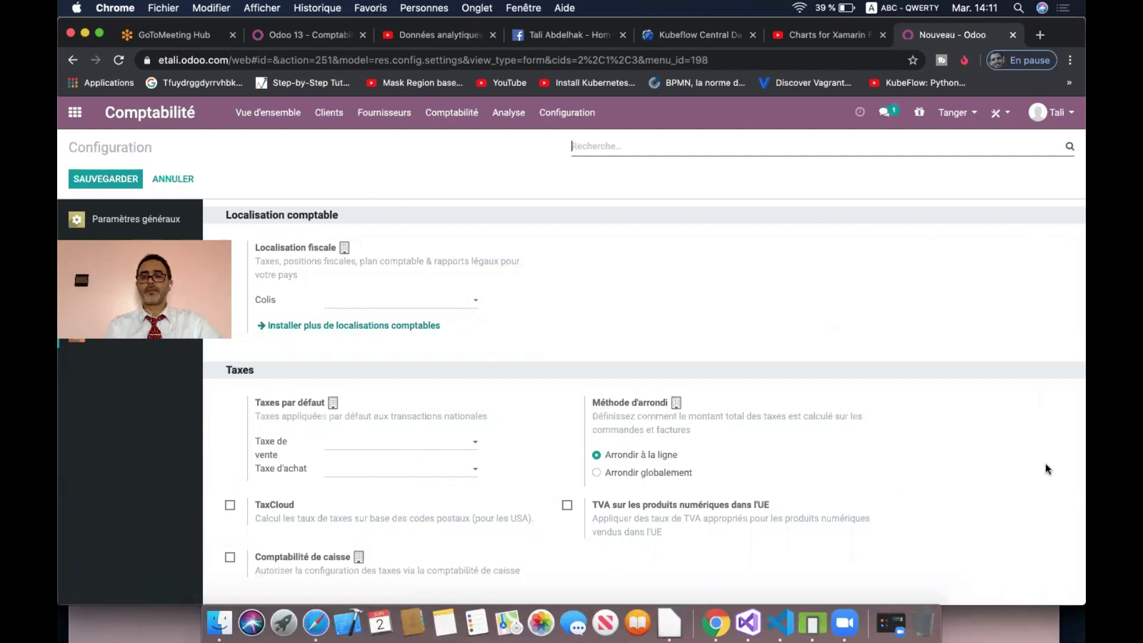
- Uncheck Tetouan and Casa in the company switcher so only Tanger is active
click(970, 113)
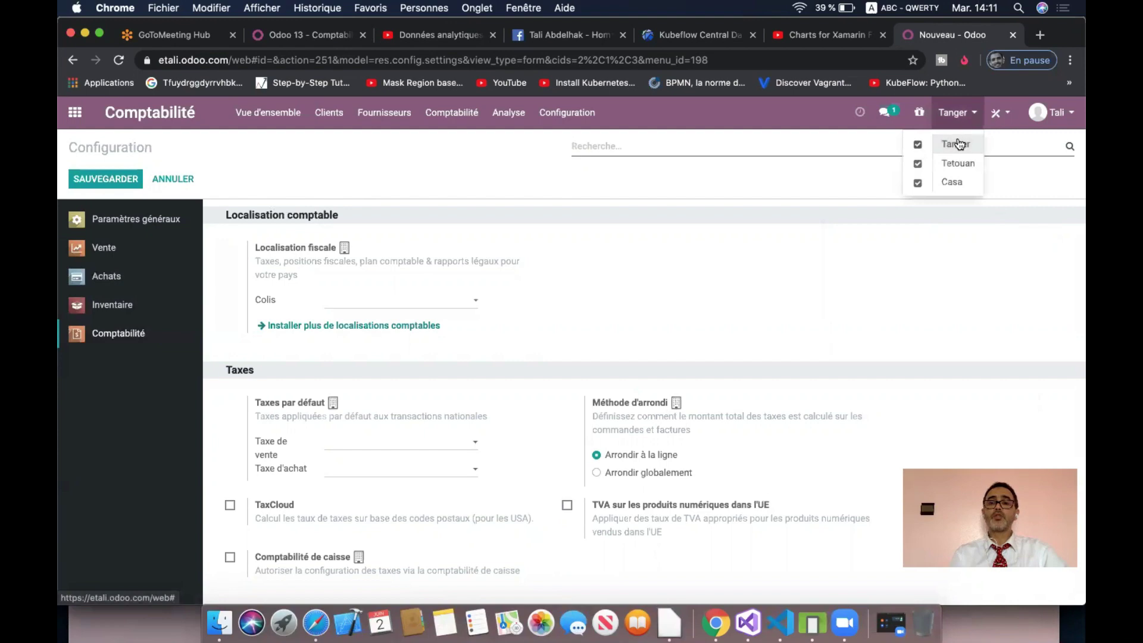
click(918, 164)
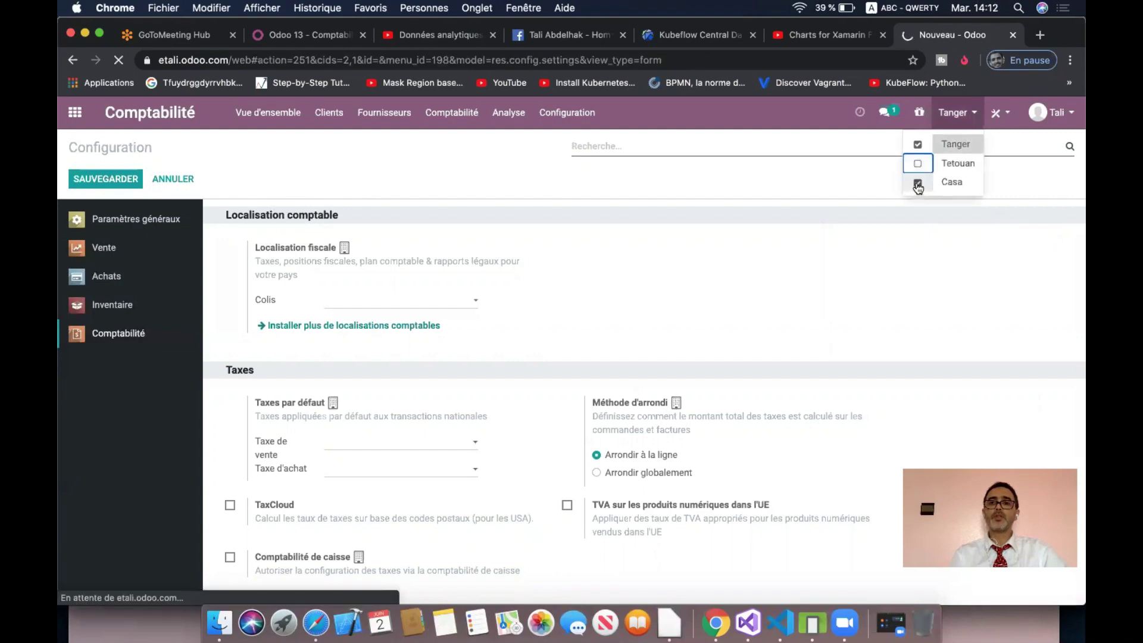
click(918, 184)
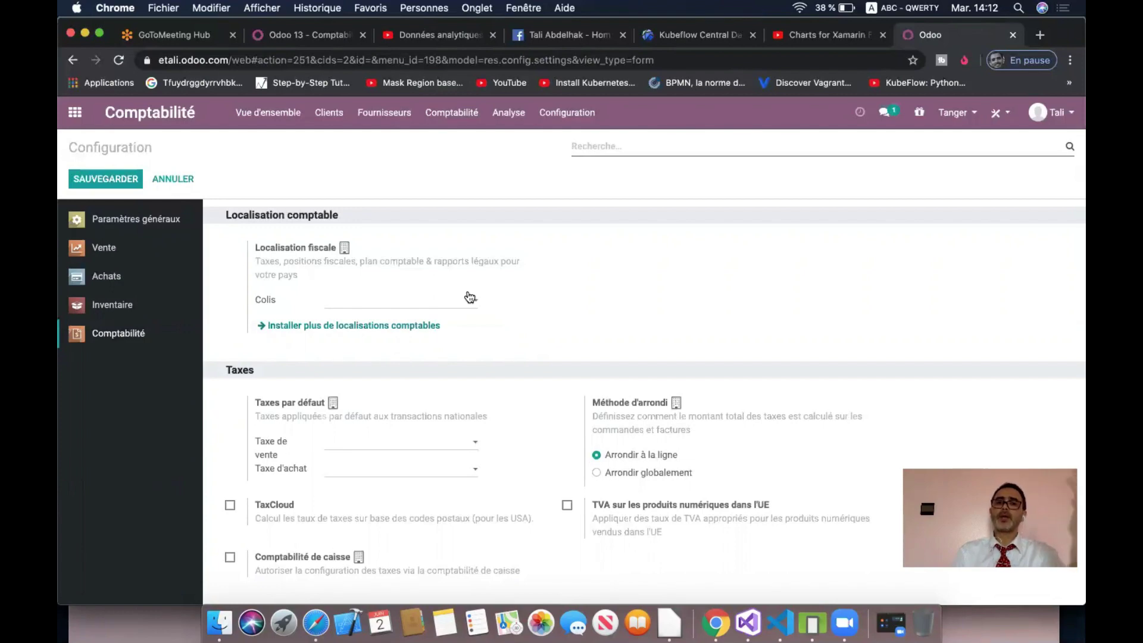
click(952, 114)
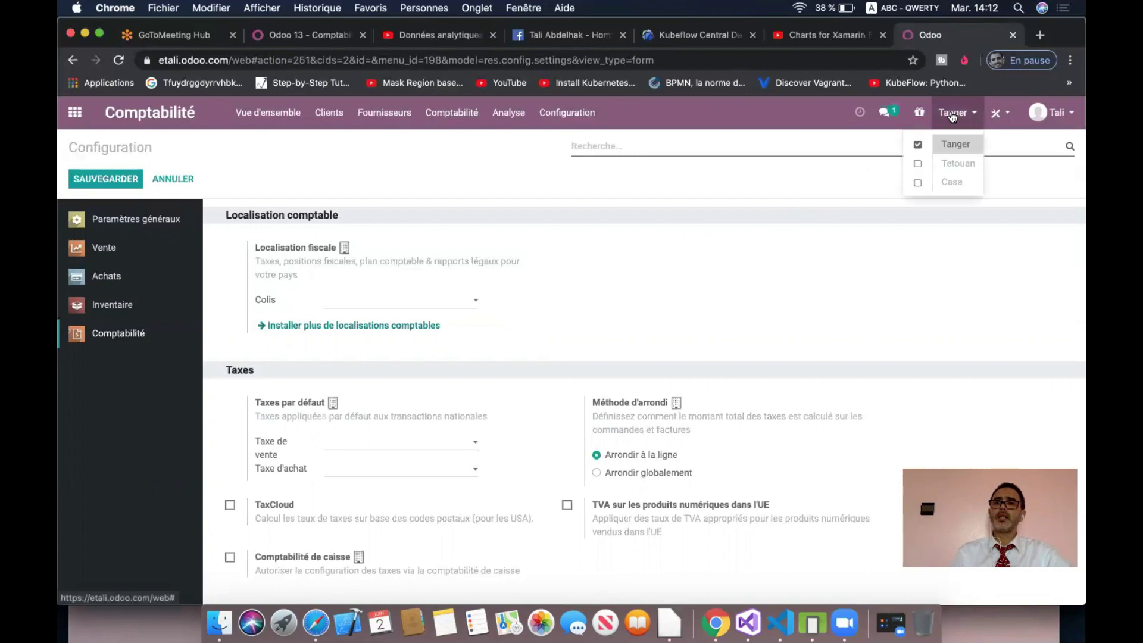
click(917, 144)
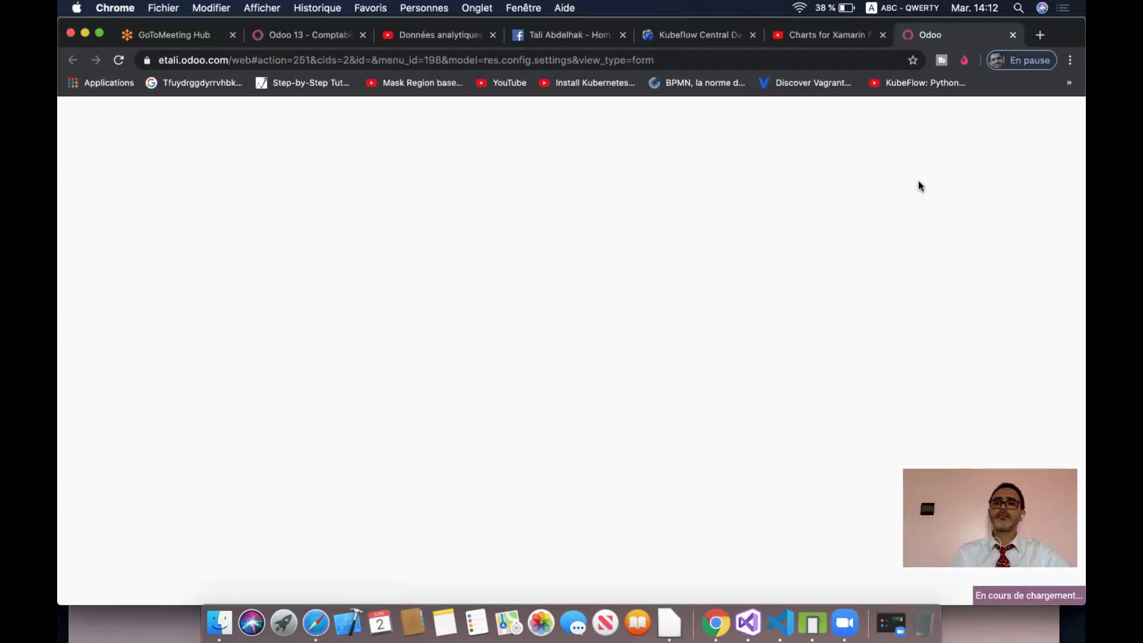
click(952, 113)
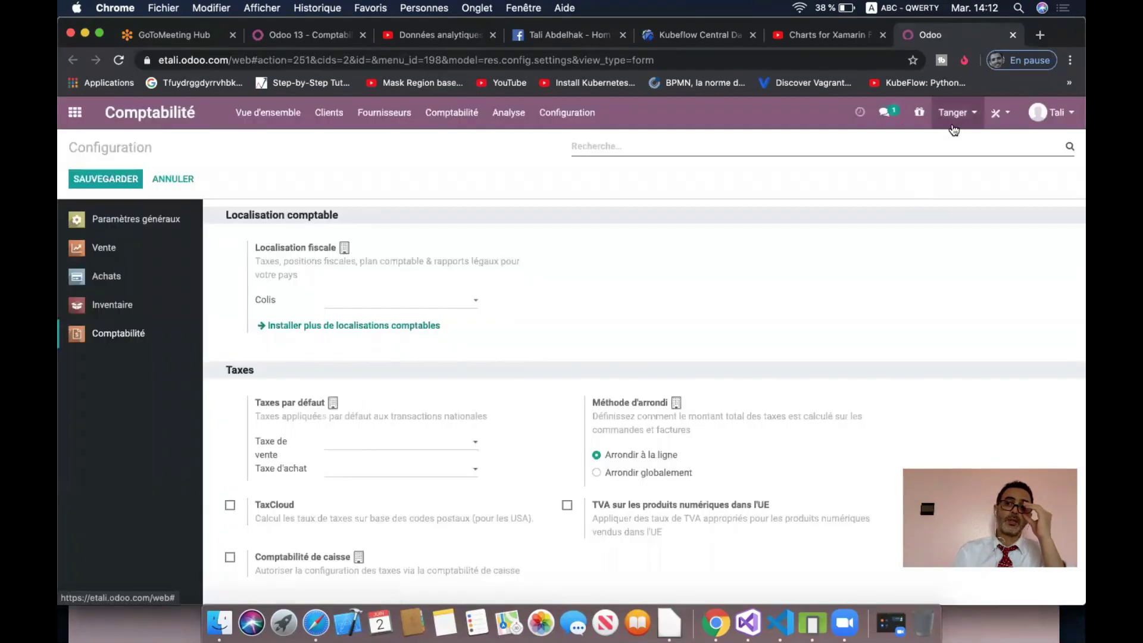
- Under Casa, set default taxes to TVA 20% VENTES and TVA 20% ACHATS and save
click(952, 184)
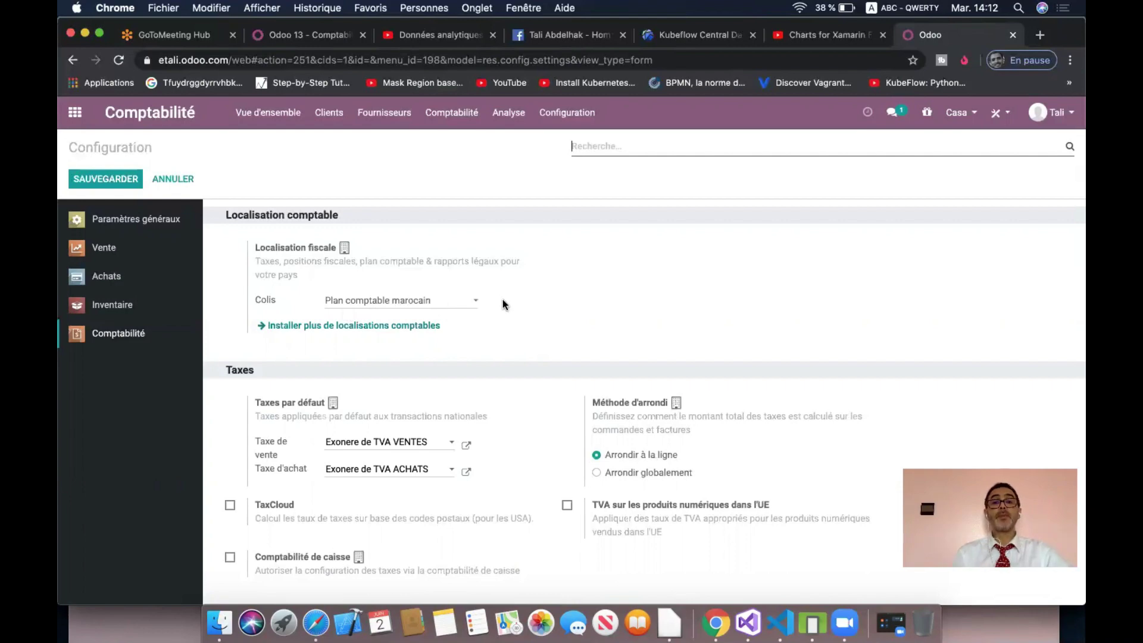
click(426, 445)
click(400, 479)
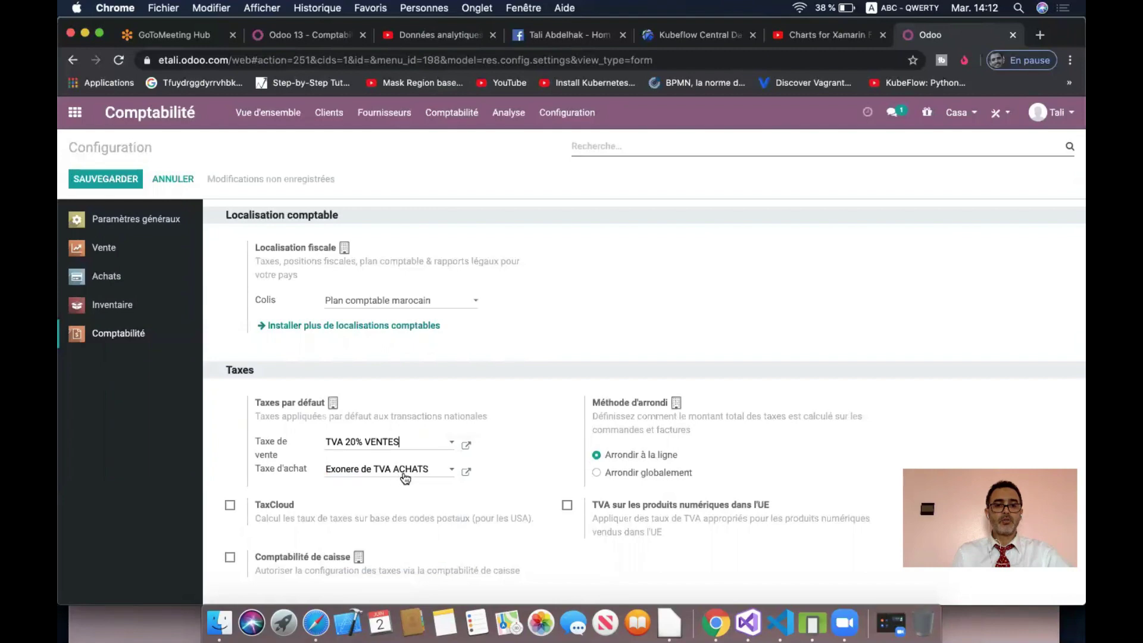
click(406, 469)
click(398, 359)
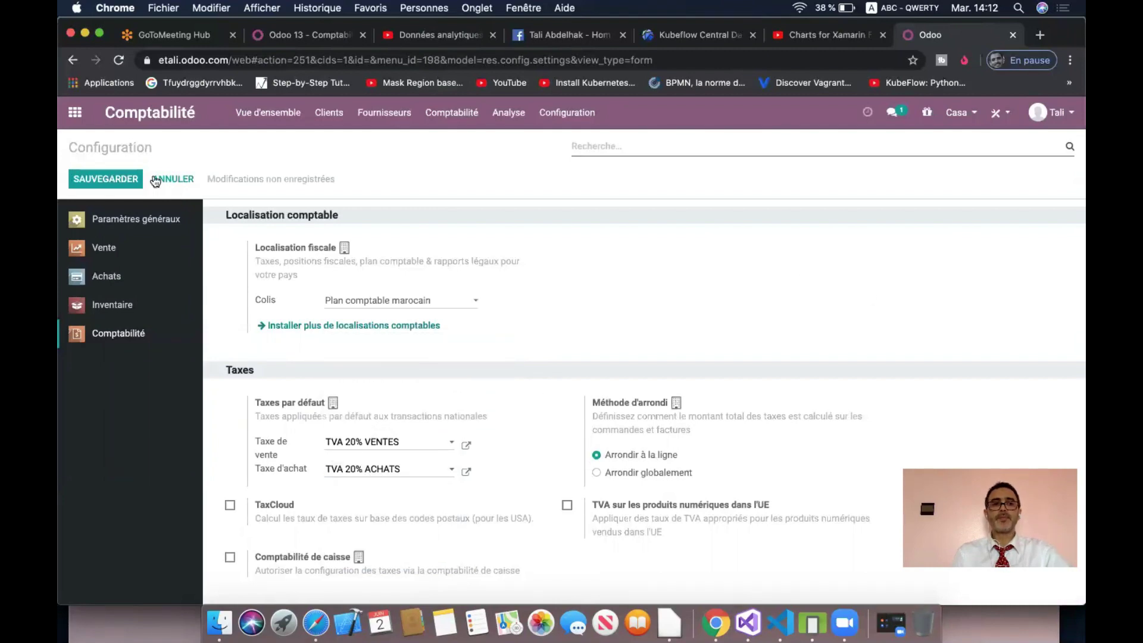
click(114, 178)
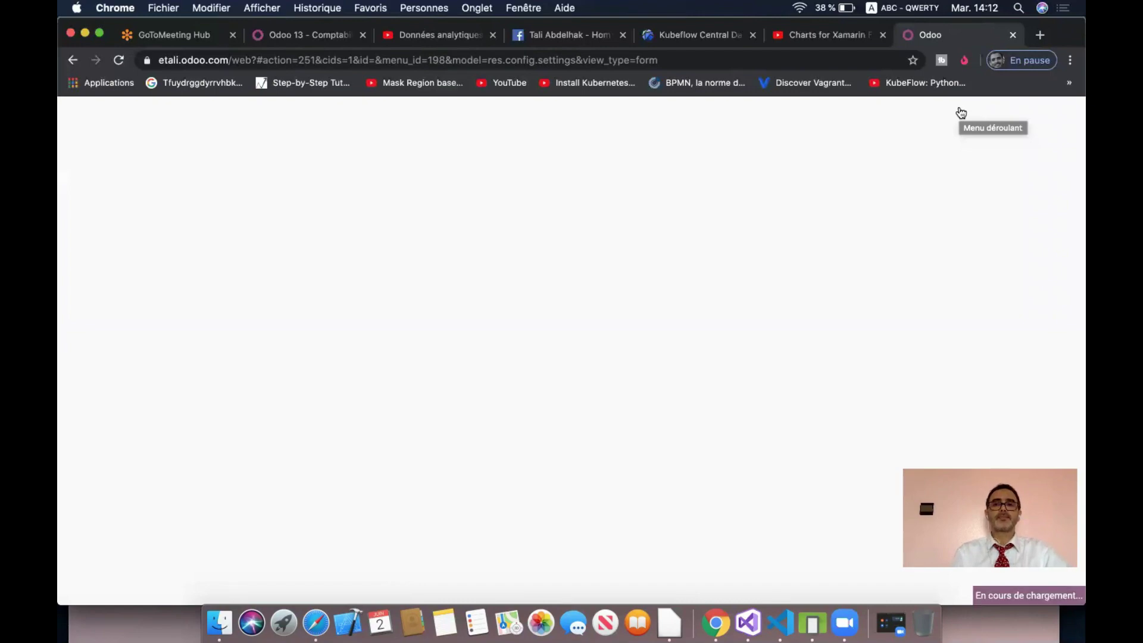
- Select Tanger instead of Casa in the company switcher
click(961, 113)
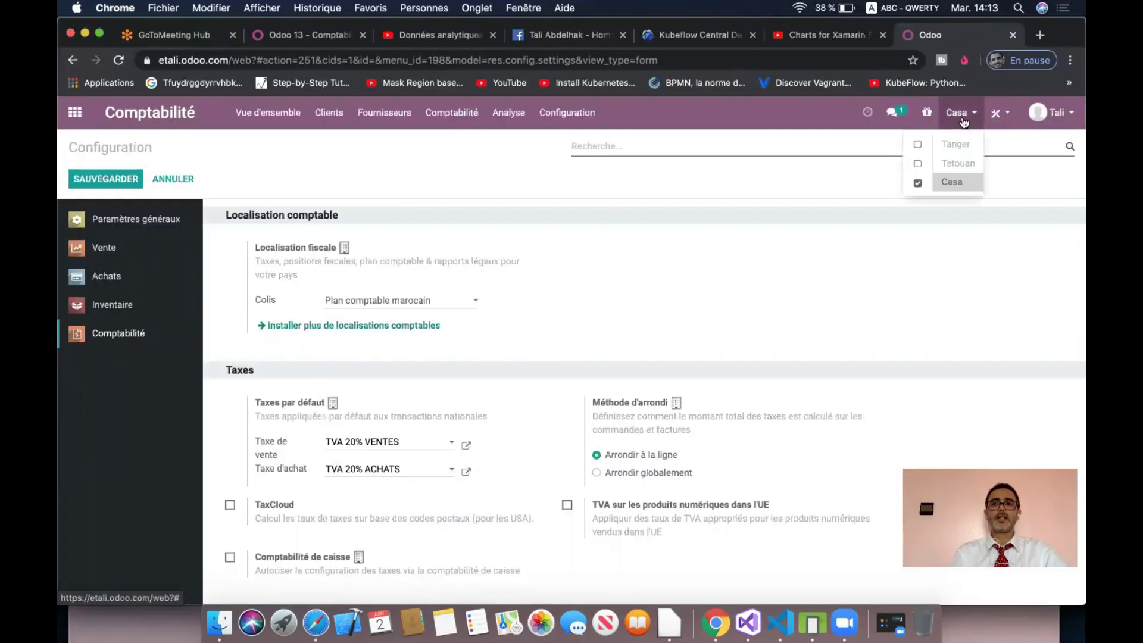
click(957, 146)
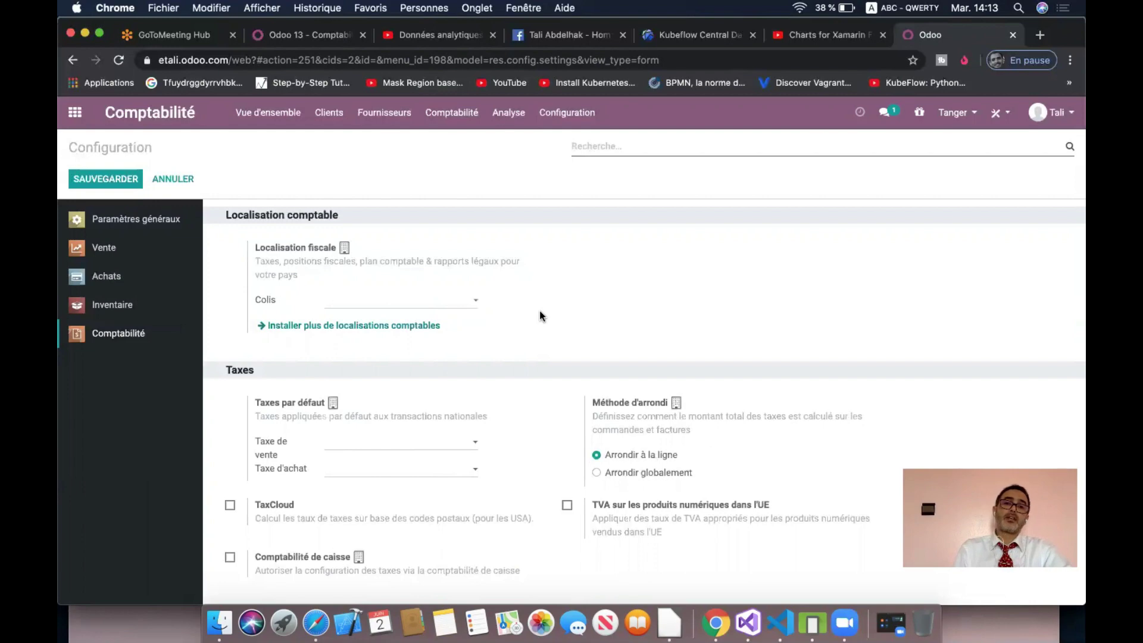
click(360, 331)
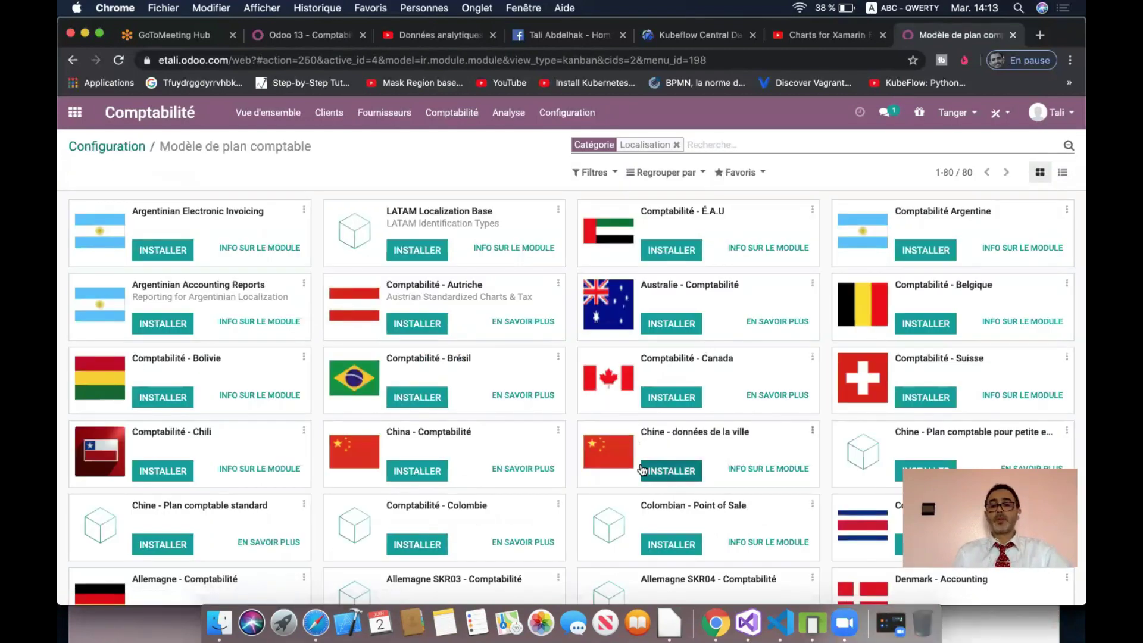
scroll(642, 470, down, 5)
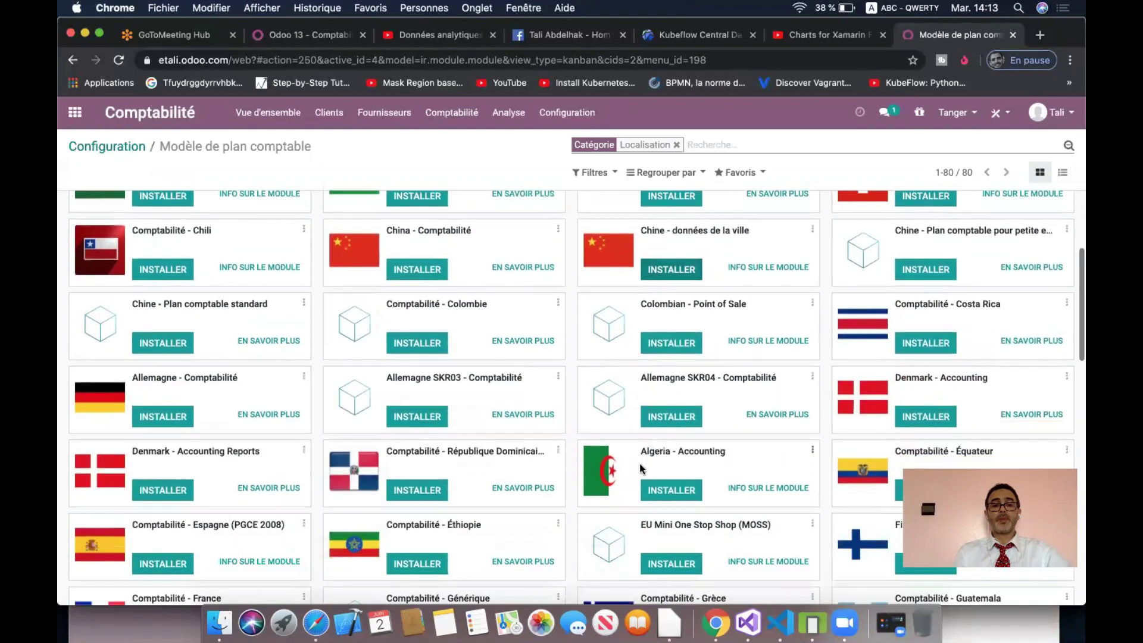
scroll(641, 468, up, 5)
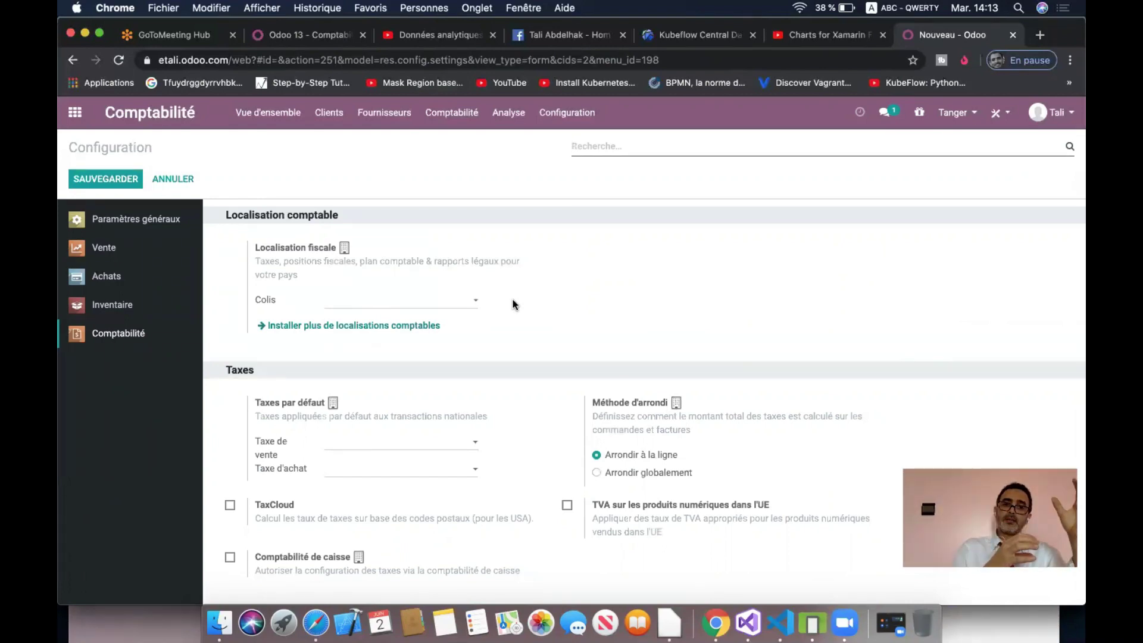
- Choose Plan comptable marocain as Tanger's fiscal localisation and save
click(462, 305)
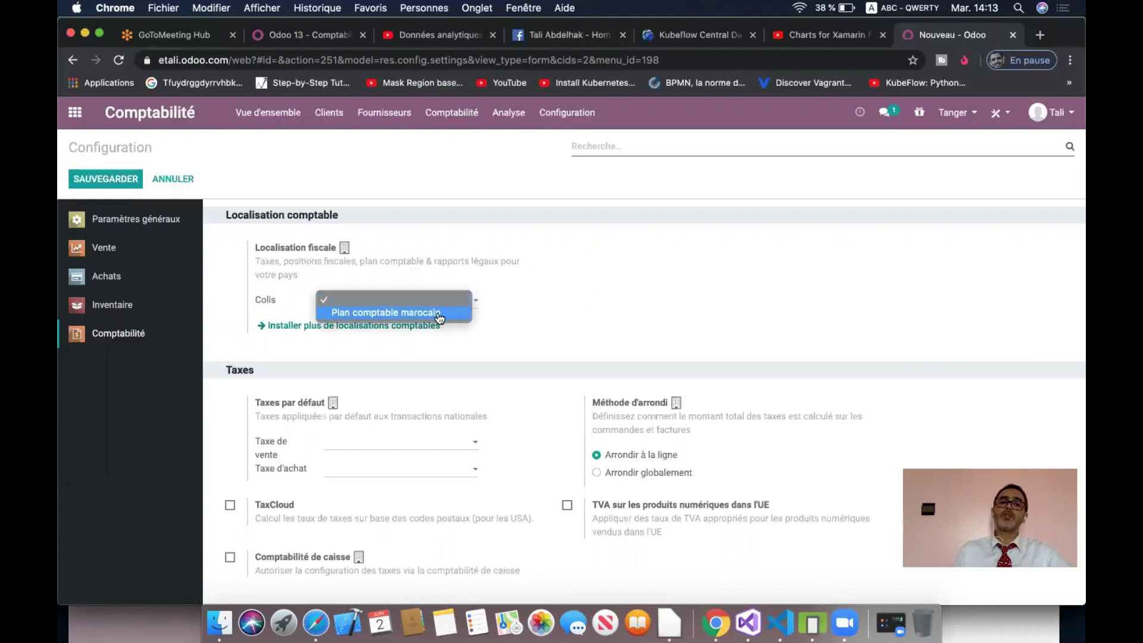
click(439, 314)
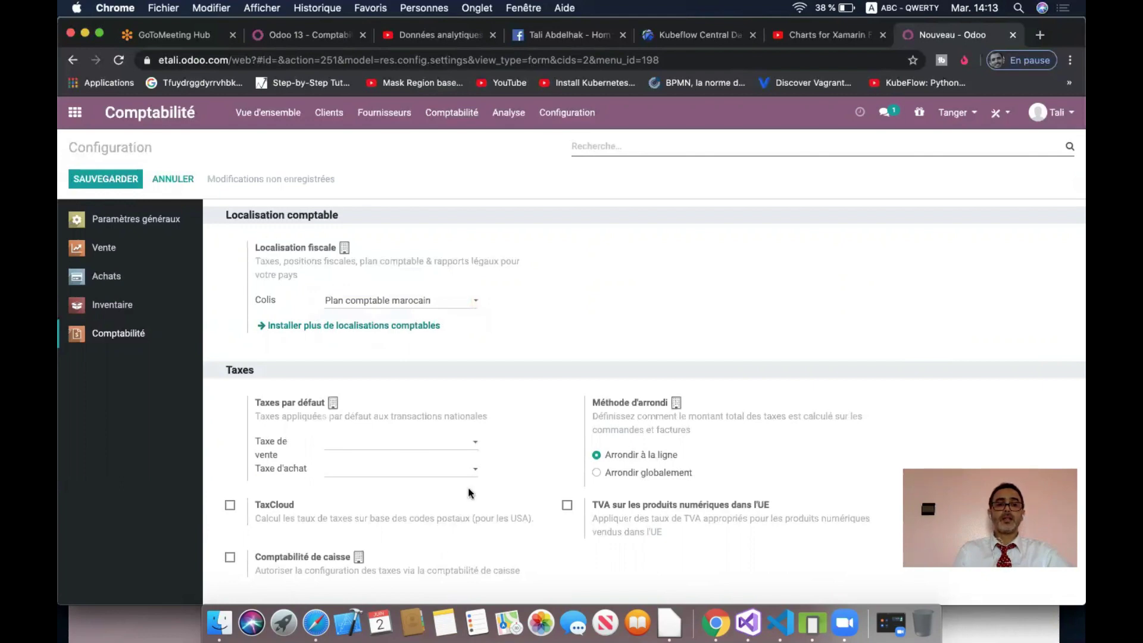
click(460, 447)
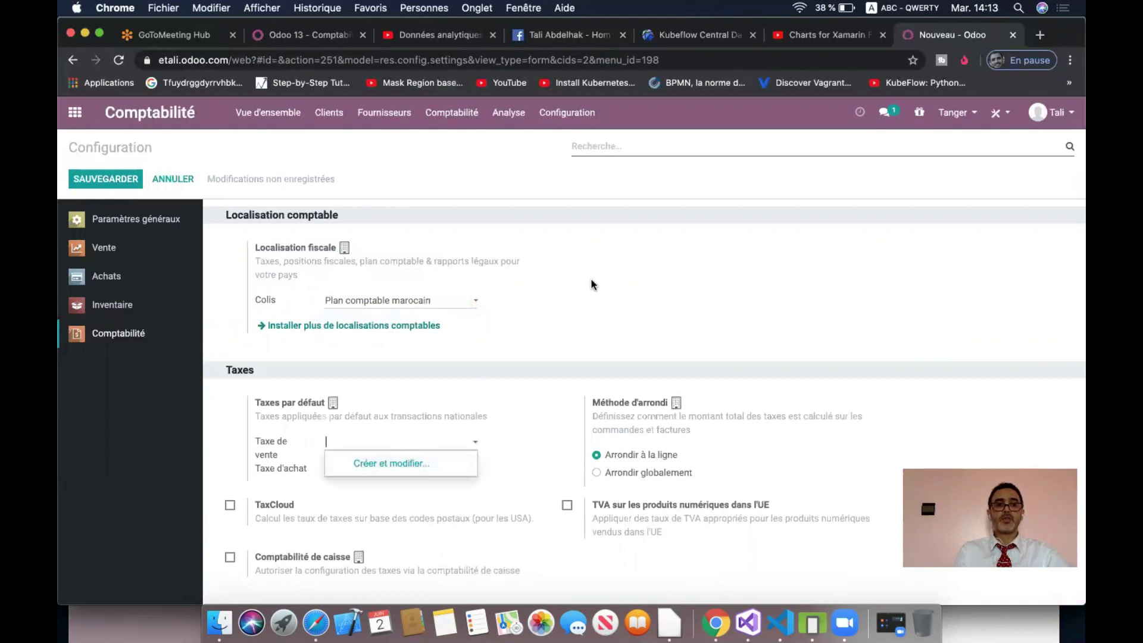
drag(592, 281, 148, 222)
click(111, 177)
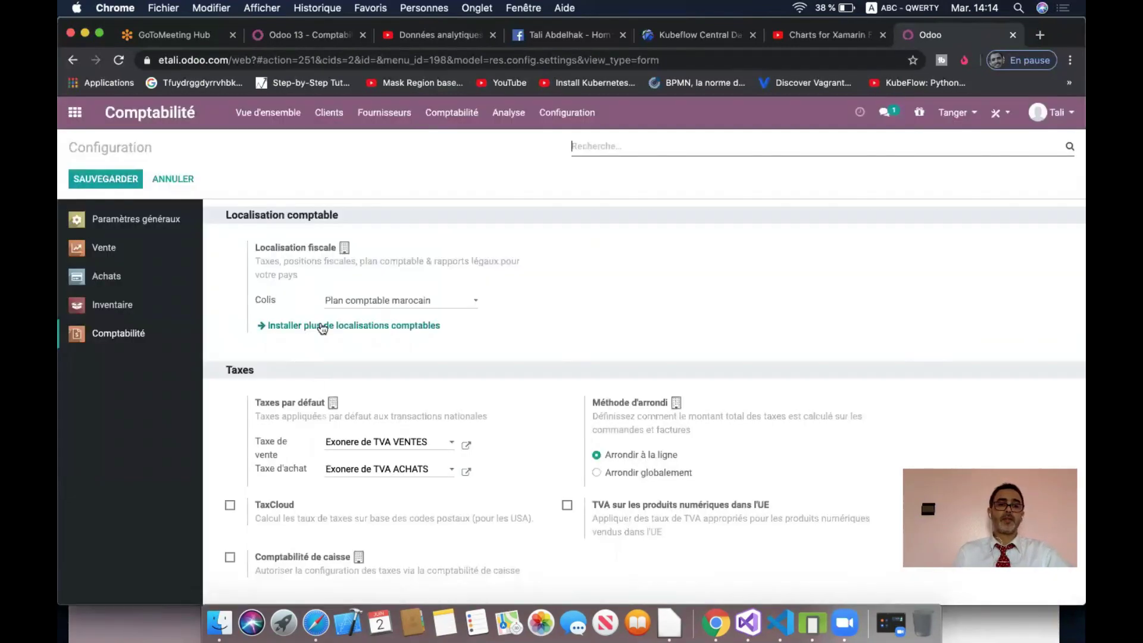
- Set Tanger's default taxes to TVA 20% VENTES and TVA 20% ACHATS and save
click(395, 446)
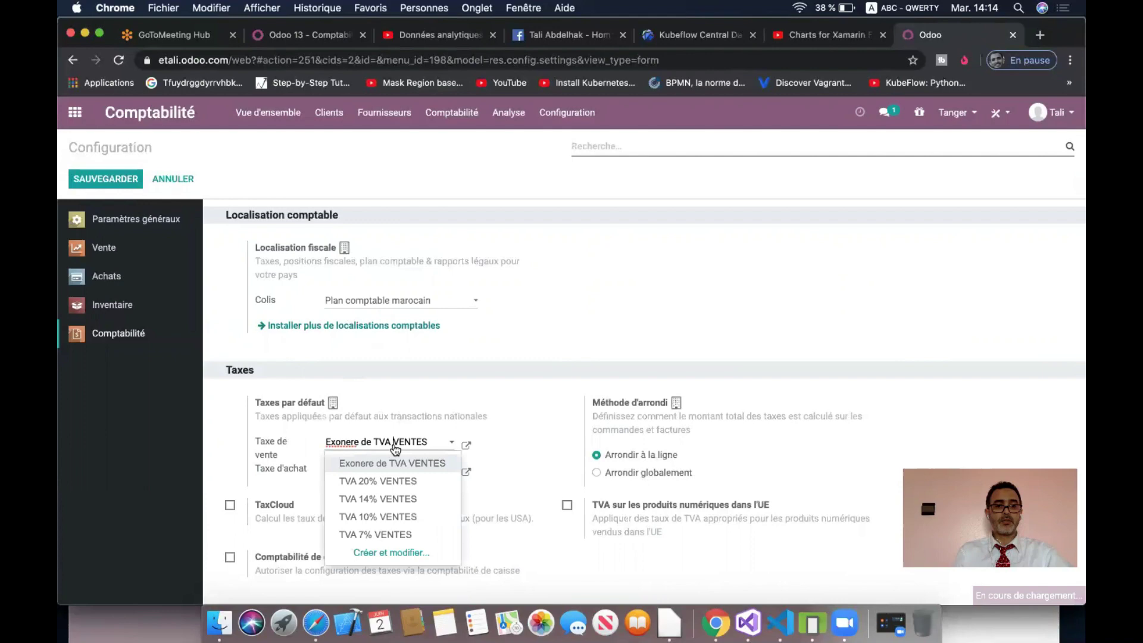
click(404, 479)
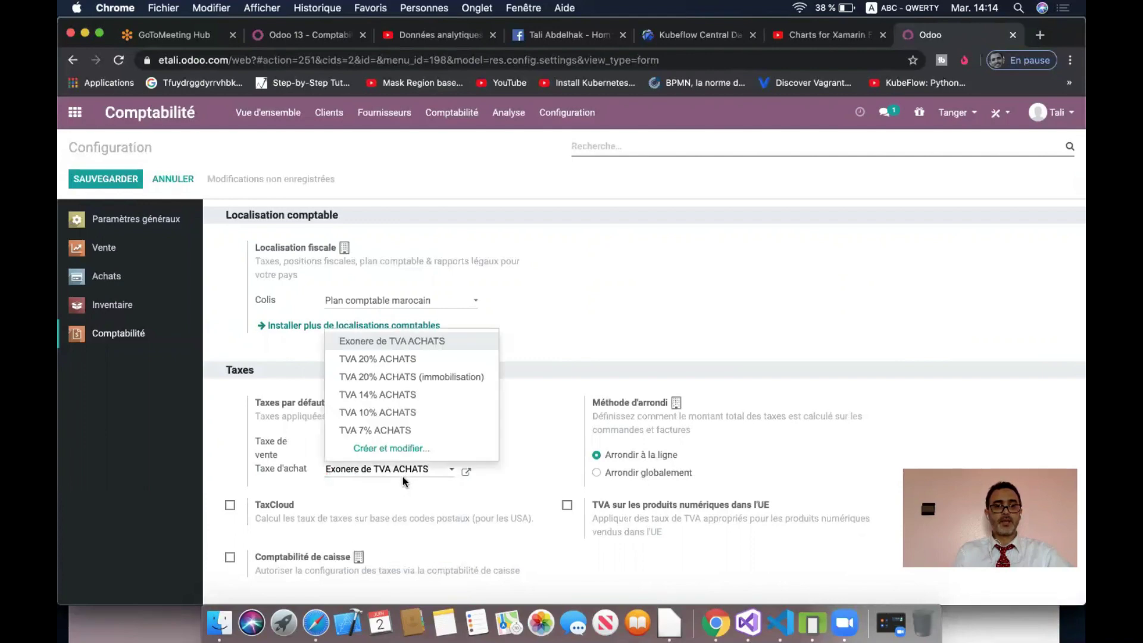
click(401, 359)
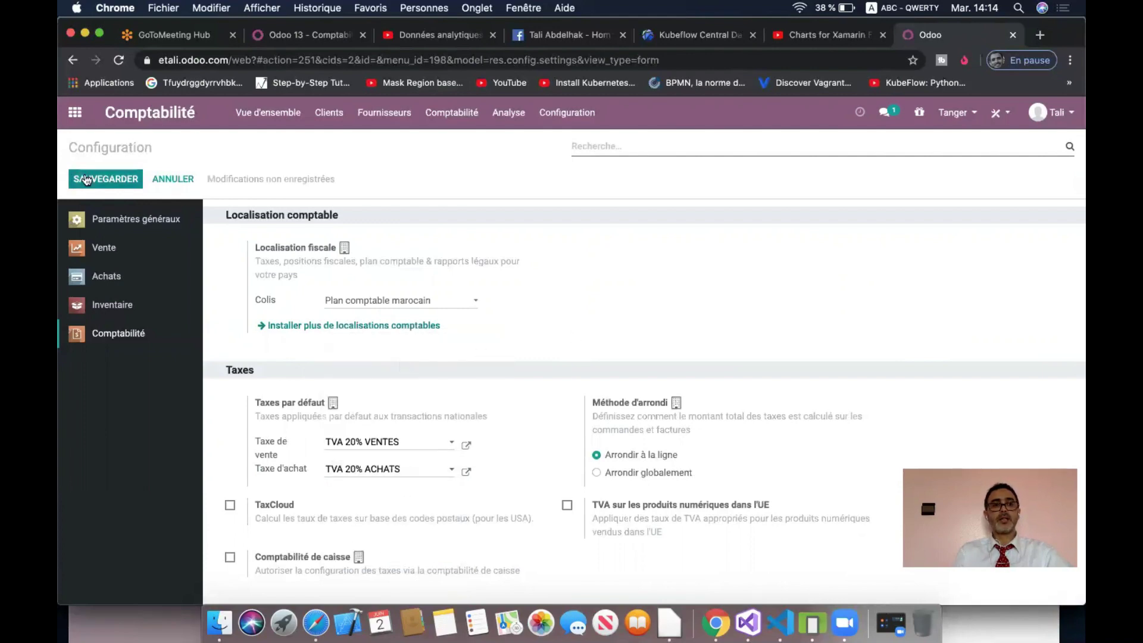
click(106, 178)
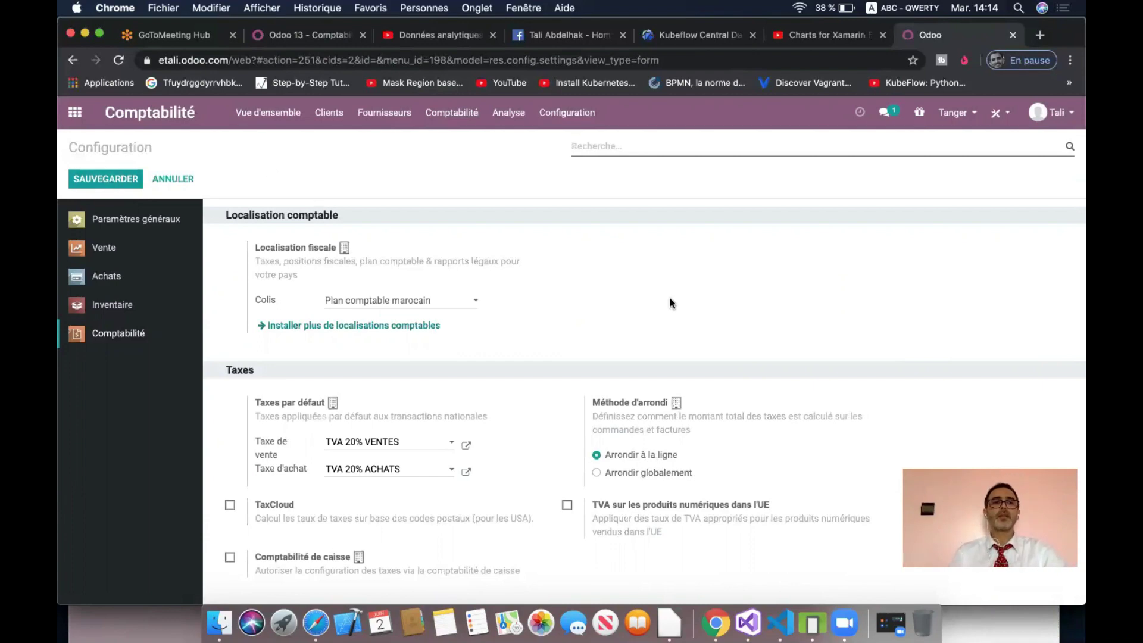
- Switch to Tetouan and check its fiscal localisation choices without selecting one
click(955, 113)
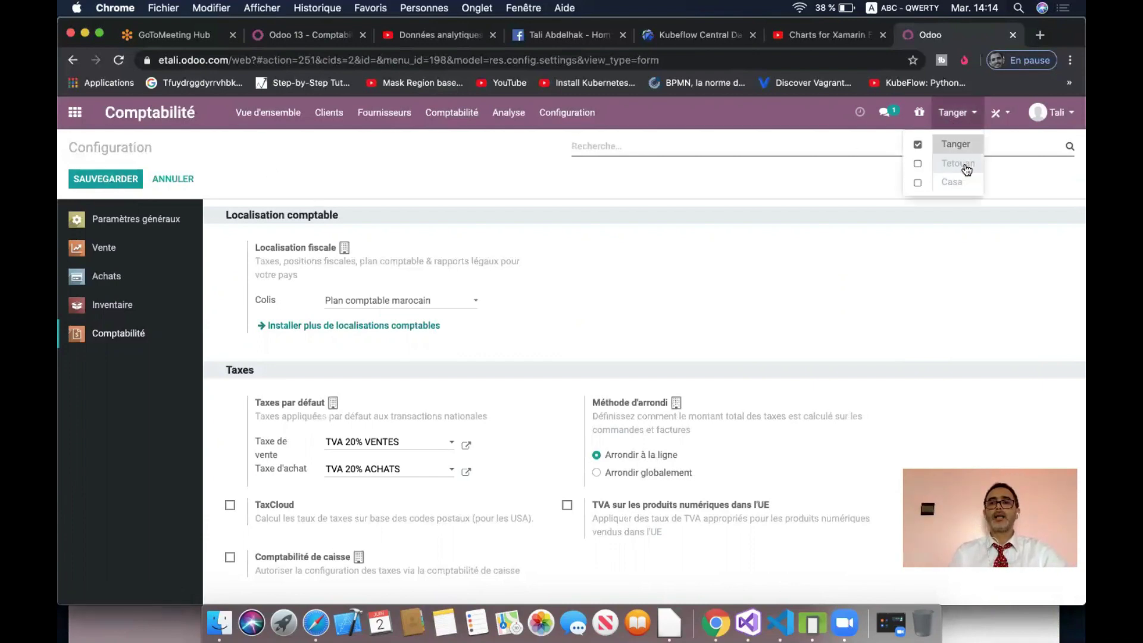
click(966, 170)
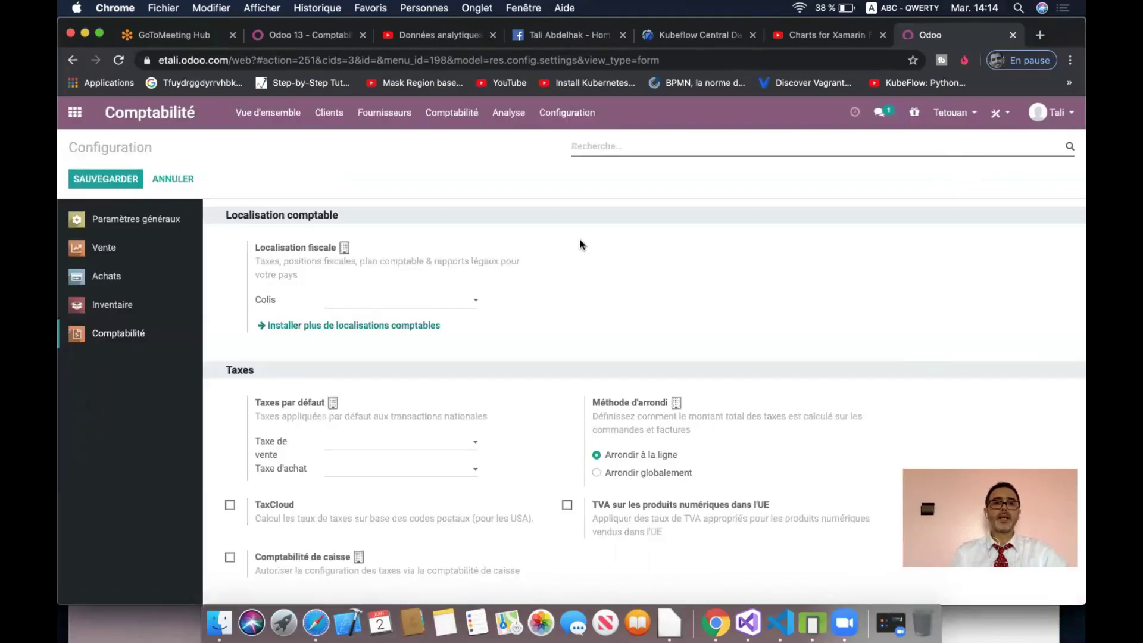
click(475, 305)
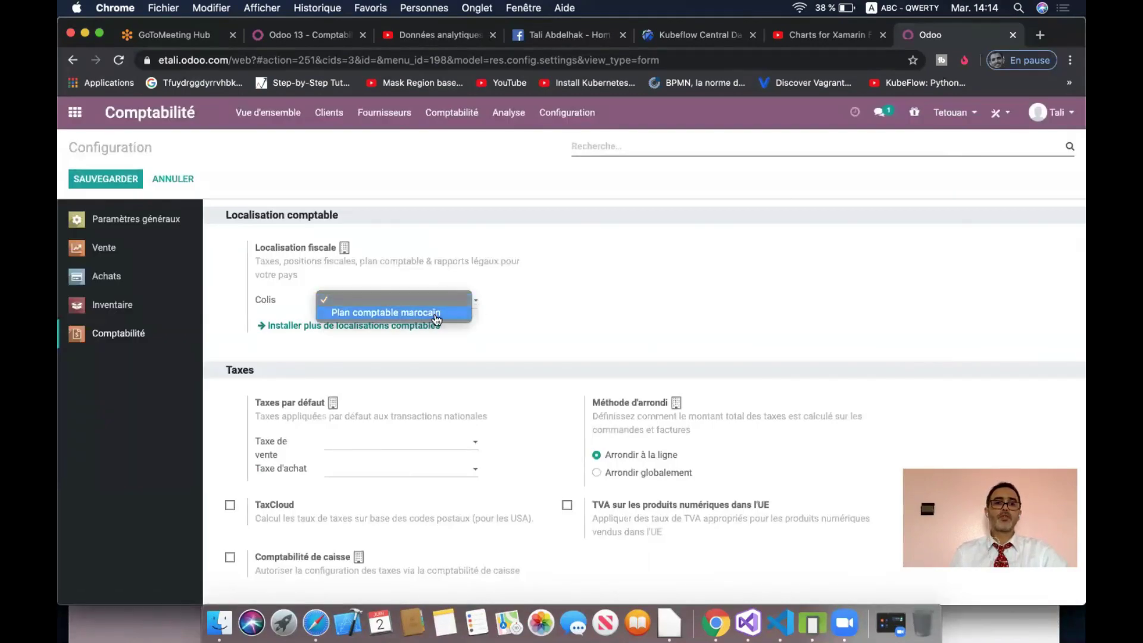
click(570, 295)
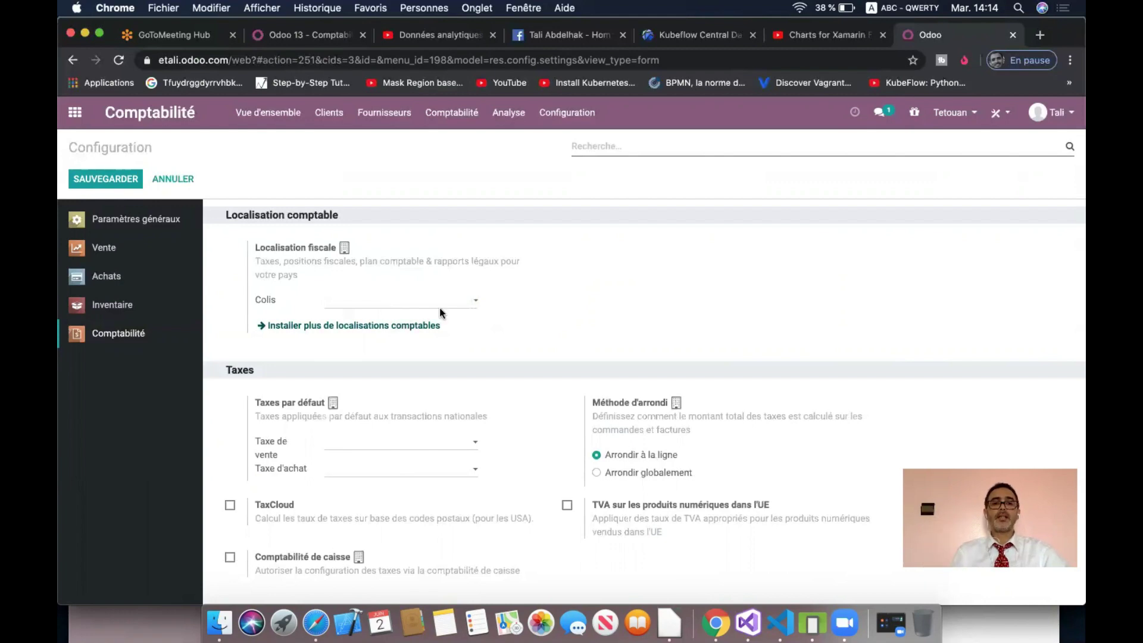
click(402, 332)
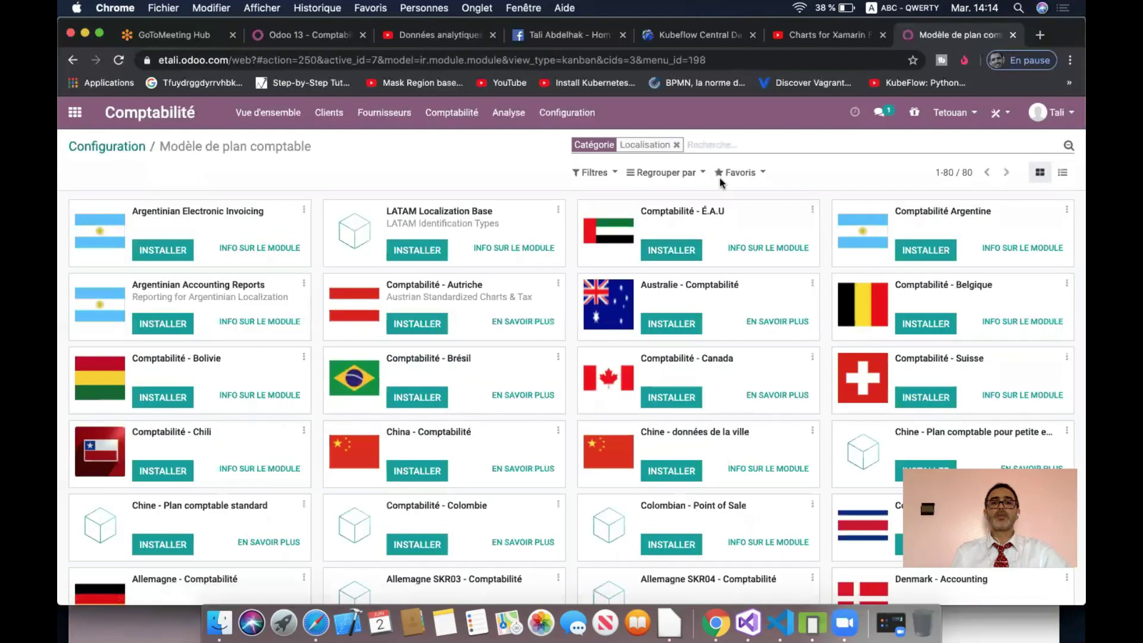
text(mar)
text(oc)
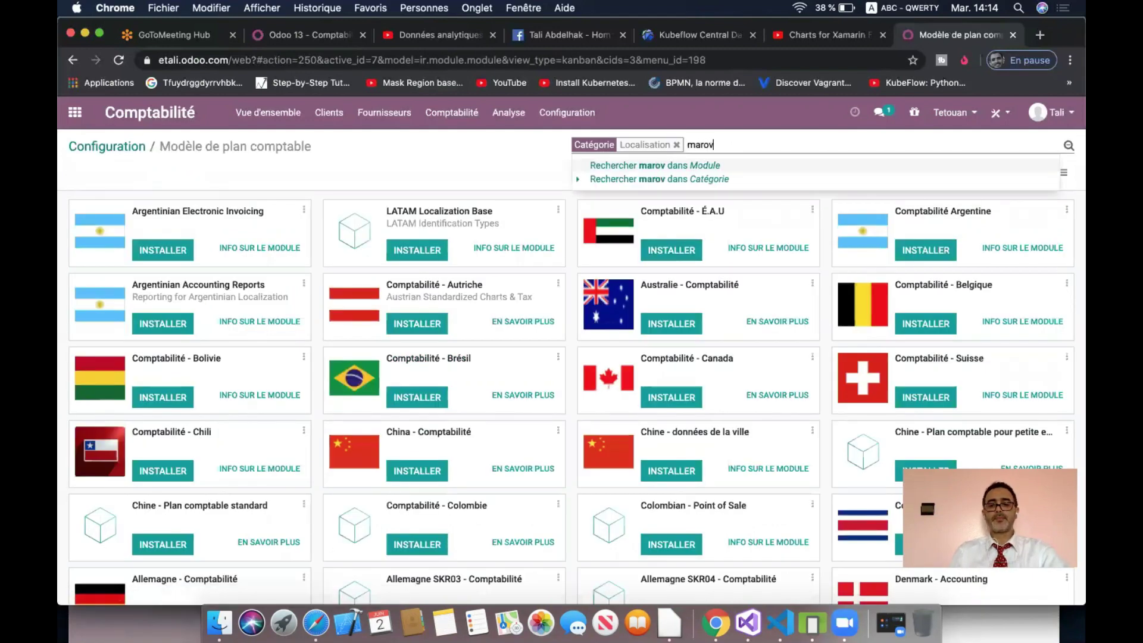
key(Return)
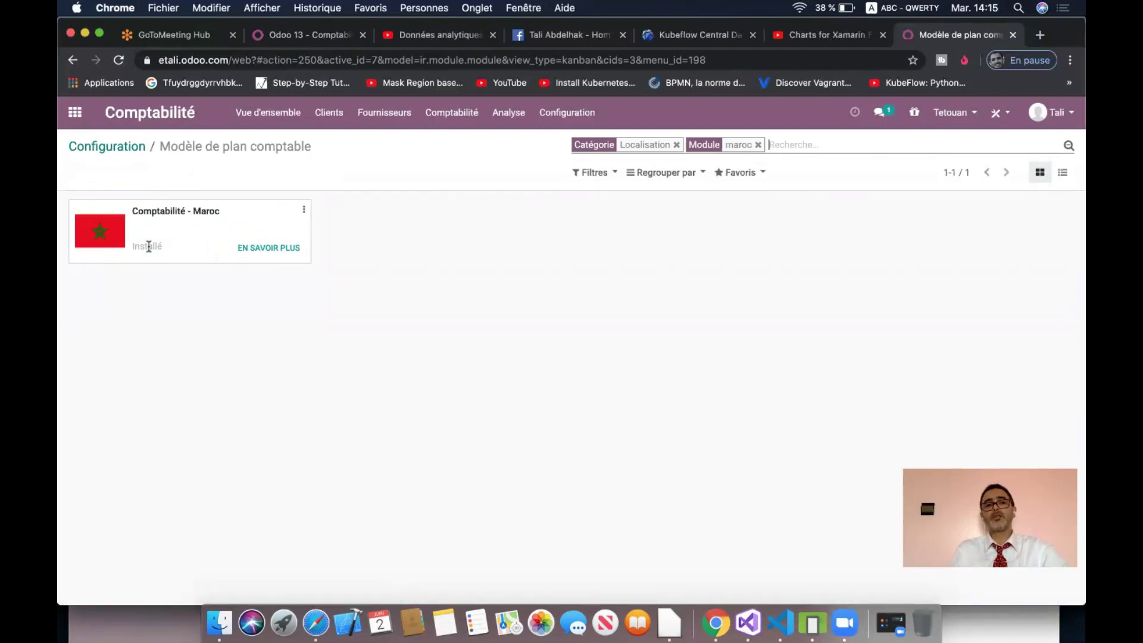
click(758, 144)
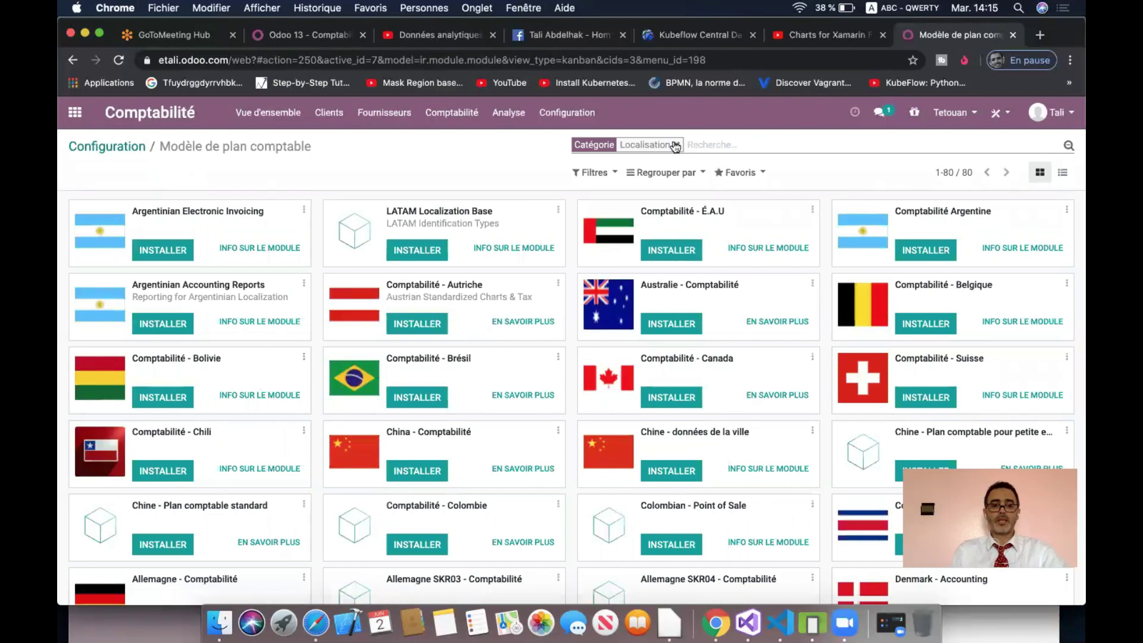
text(fra)
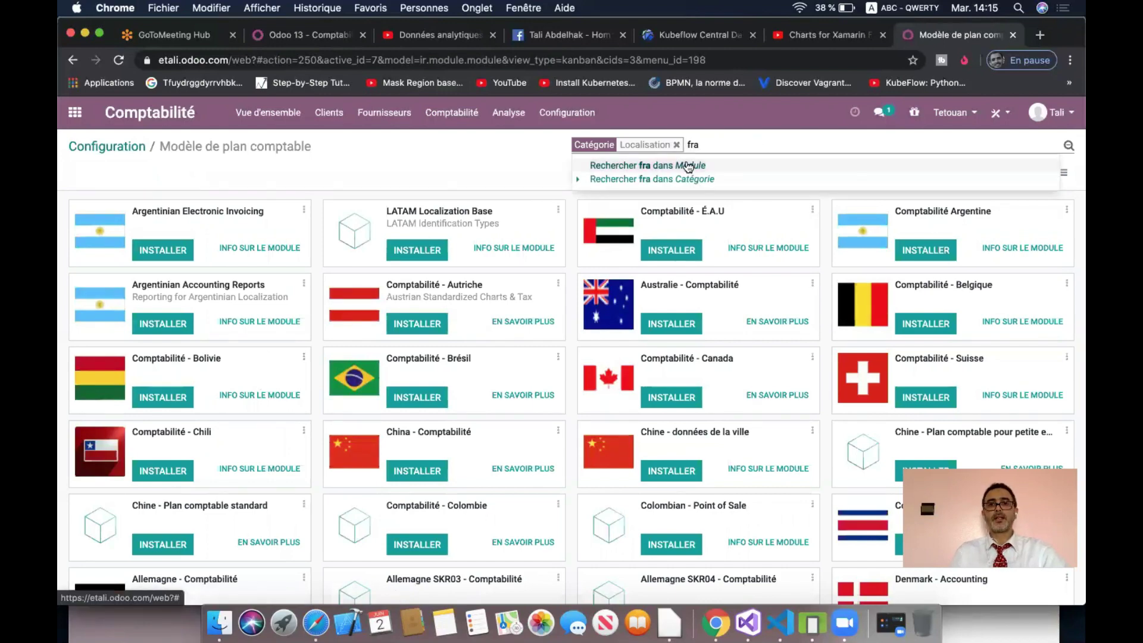
click(685, 165)
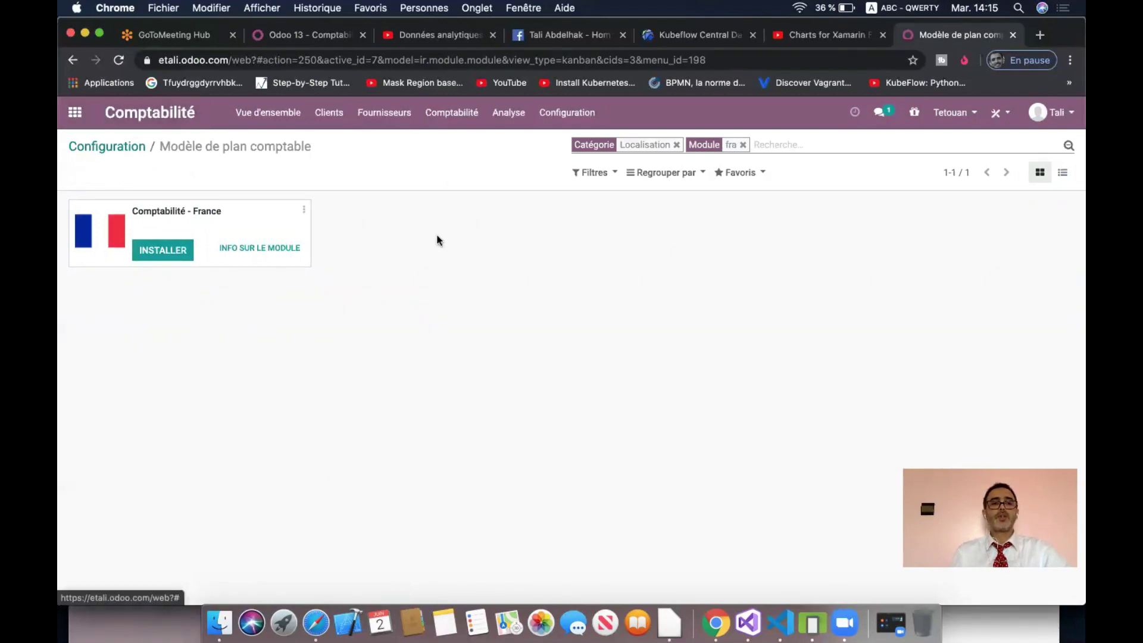
click(121, 144)
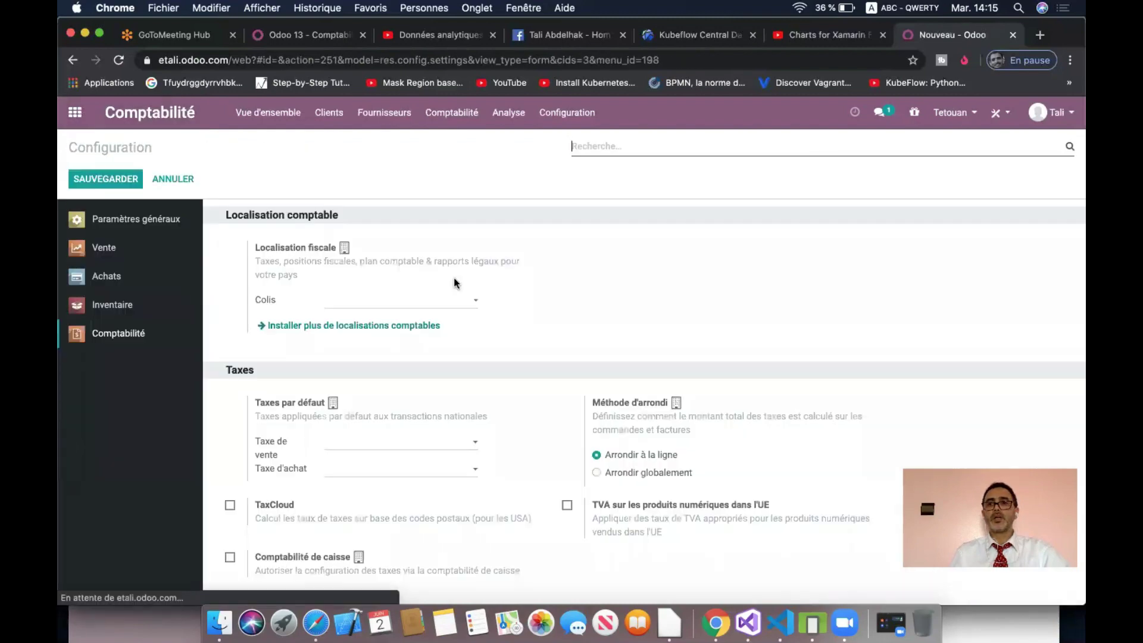
- Set Tetouan's fiscal localisation to Plan comptable marocain and save
click(456, 301)
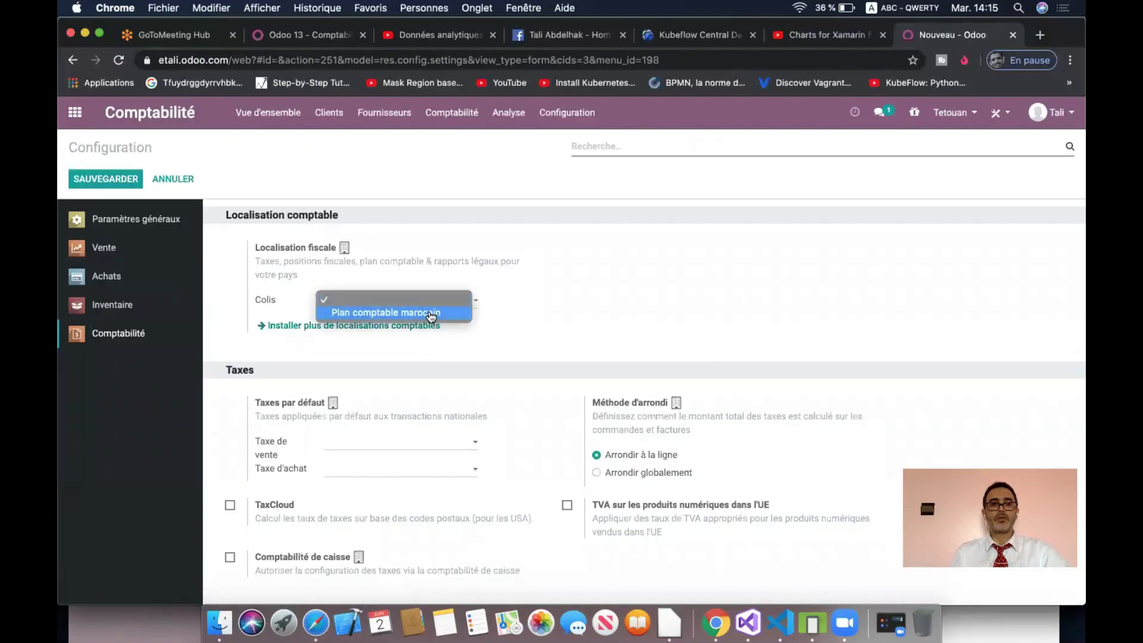
click(431, 313)
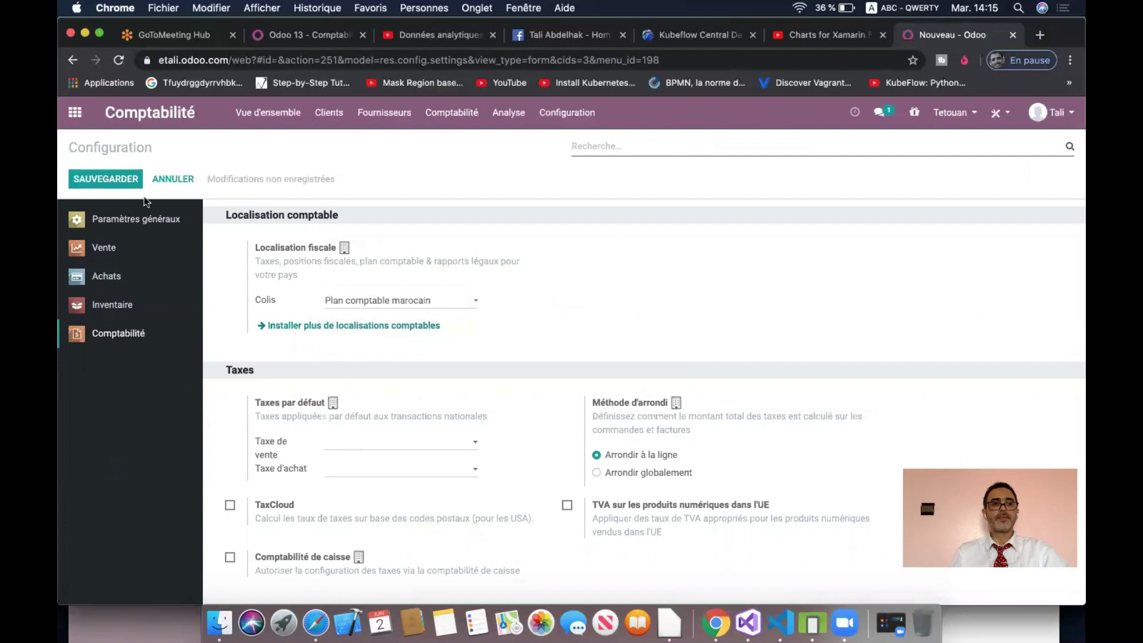
click(132, 181)
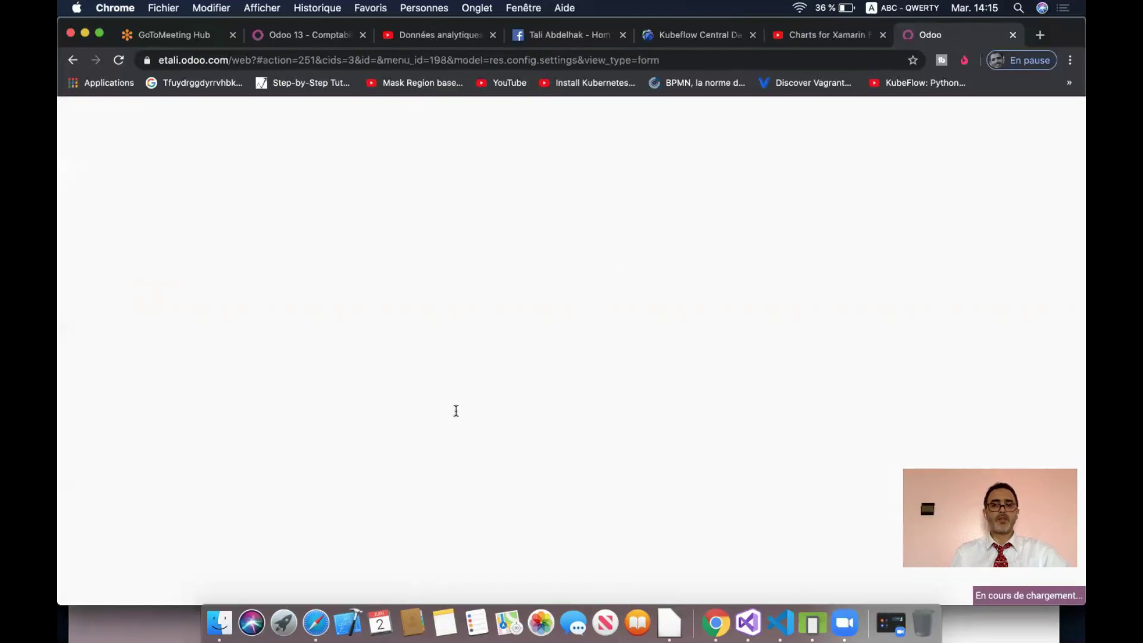
- Set default sale tax TVA 20% VENTES and purchase tax TVA 20% ACHATS, then save
click(446, 443)
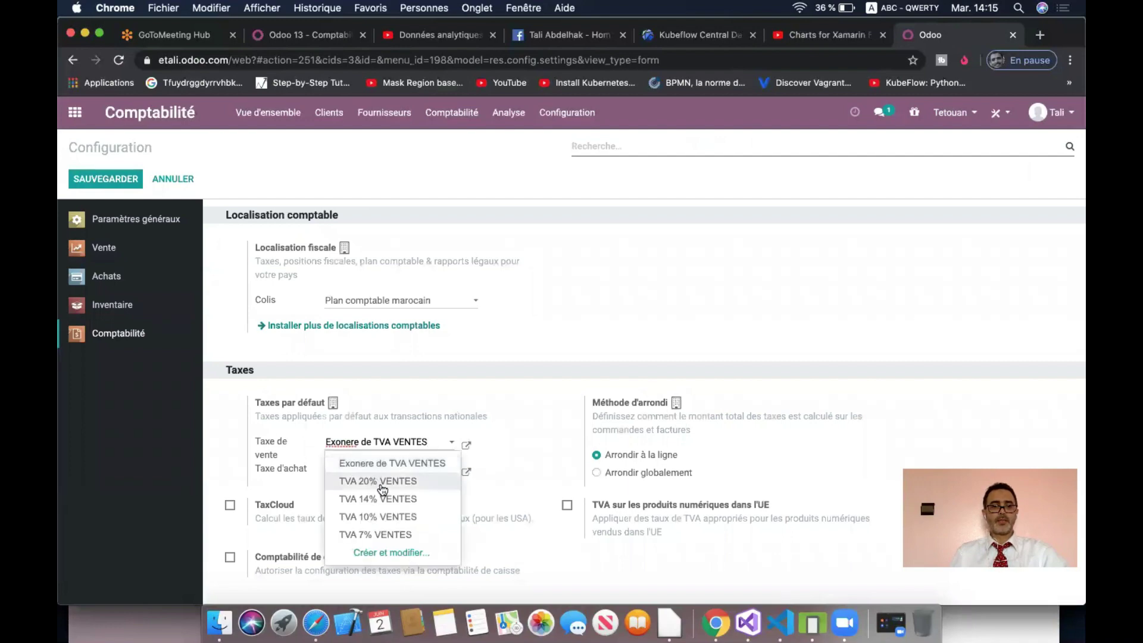
click(385, 478)
click(427, 475)
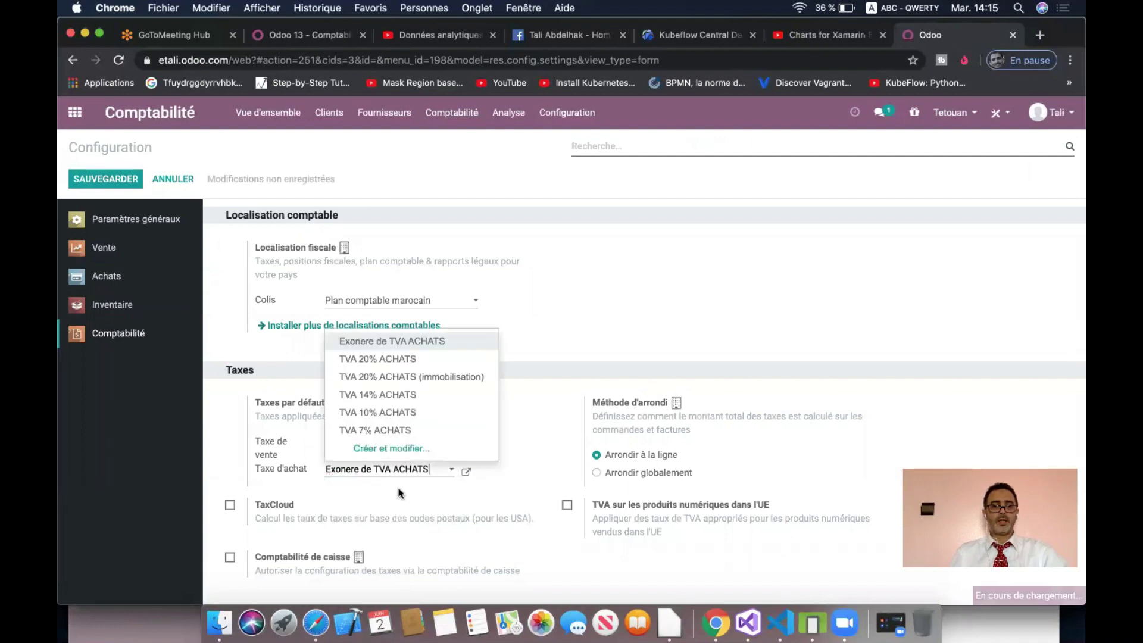
click(406, 359)
click(119, 180)
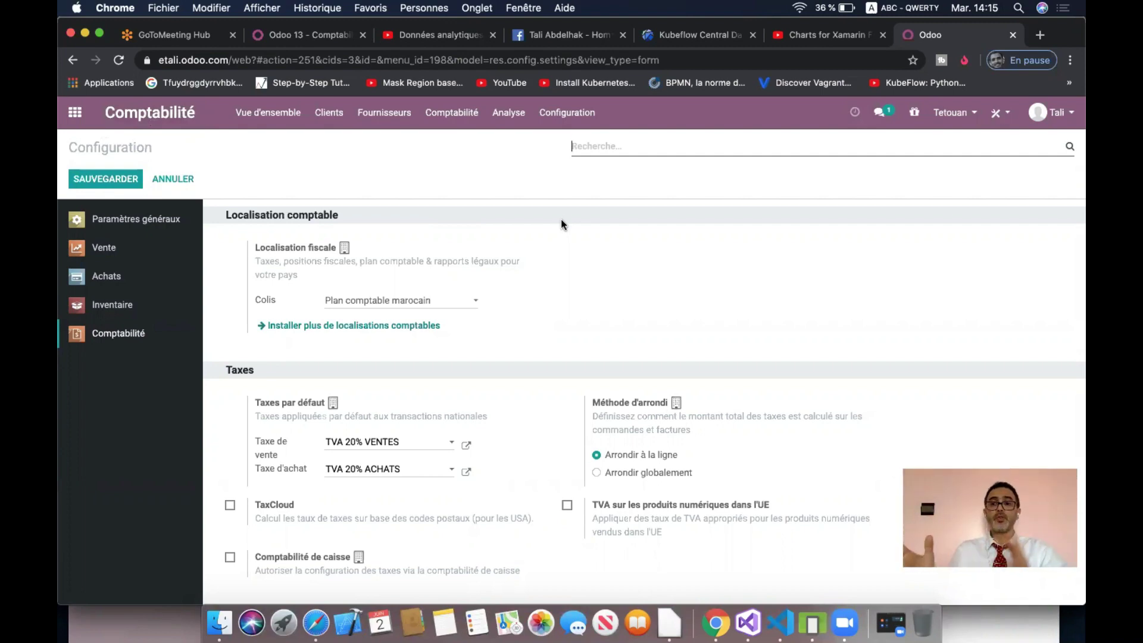
- Switch the active company to Casa and open Inventaire to see its Réceptions and Livraisons
click(953, 112)
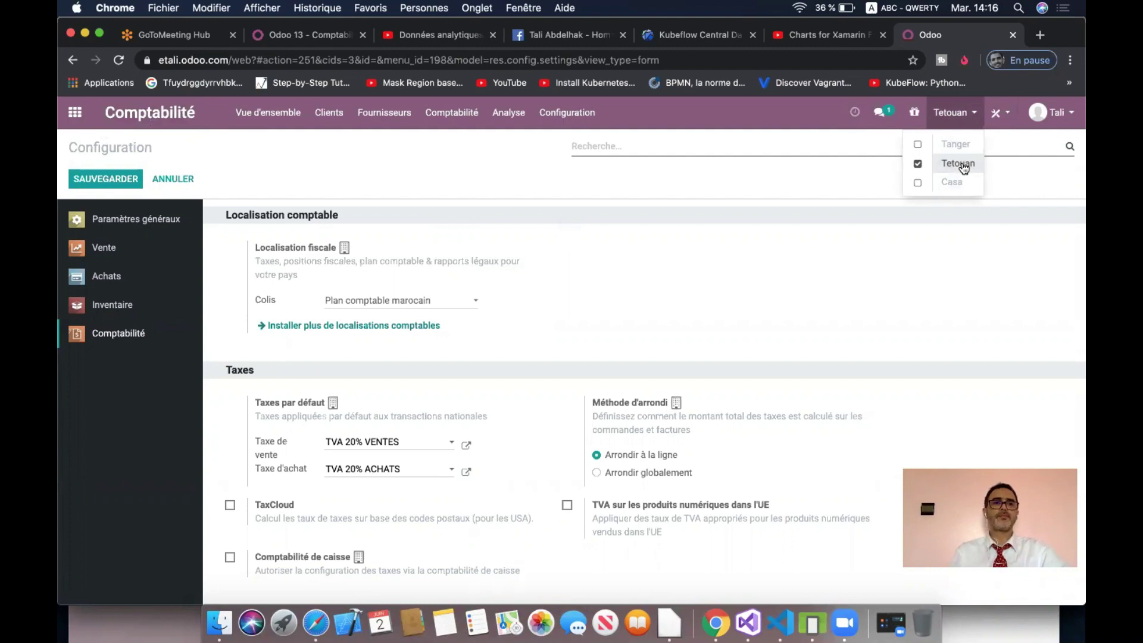
click(721, 294)
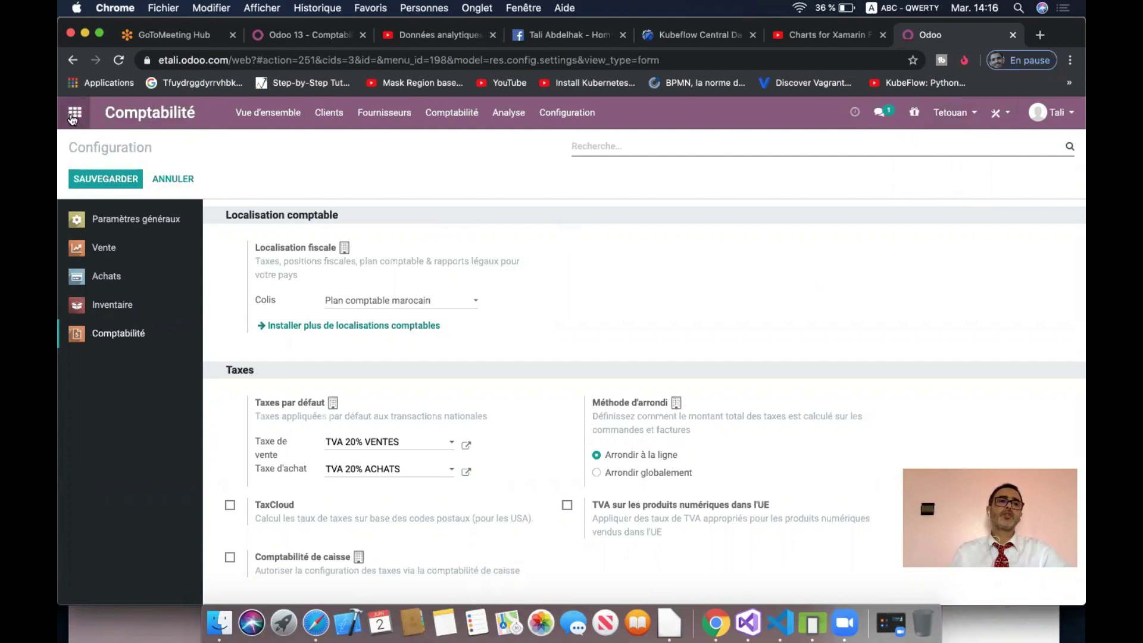
click(75, 112)
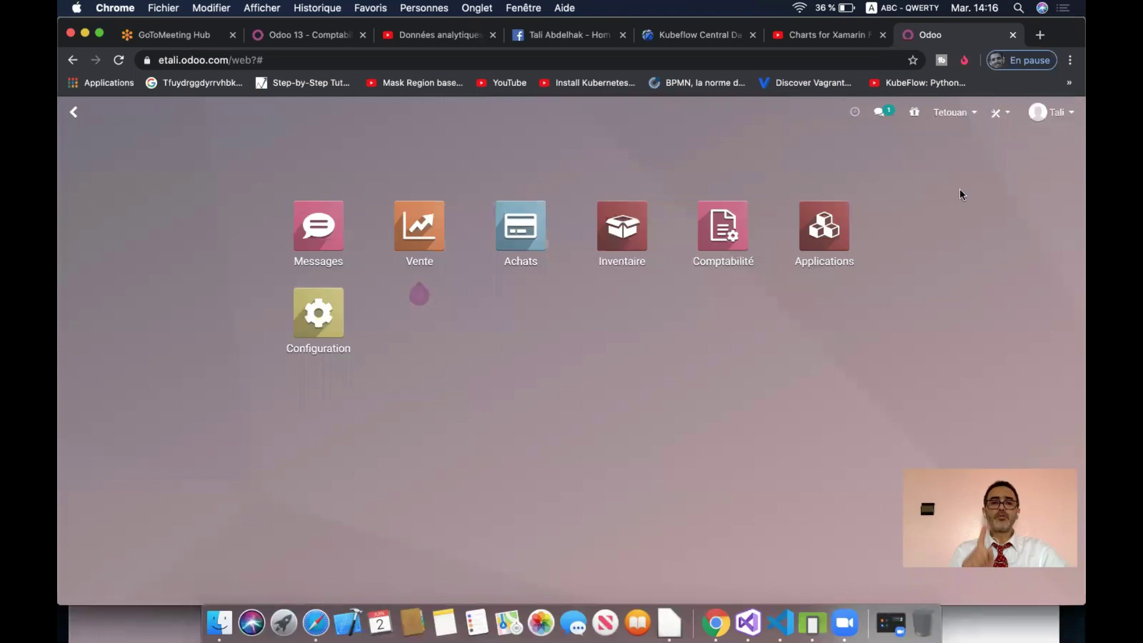
click(964, 114)
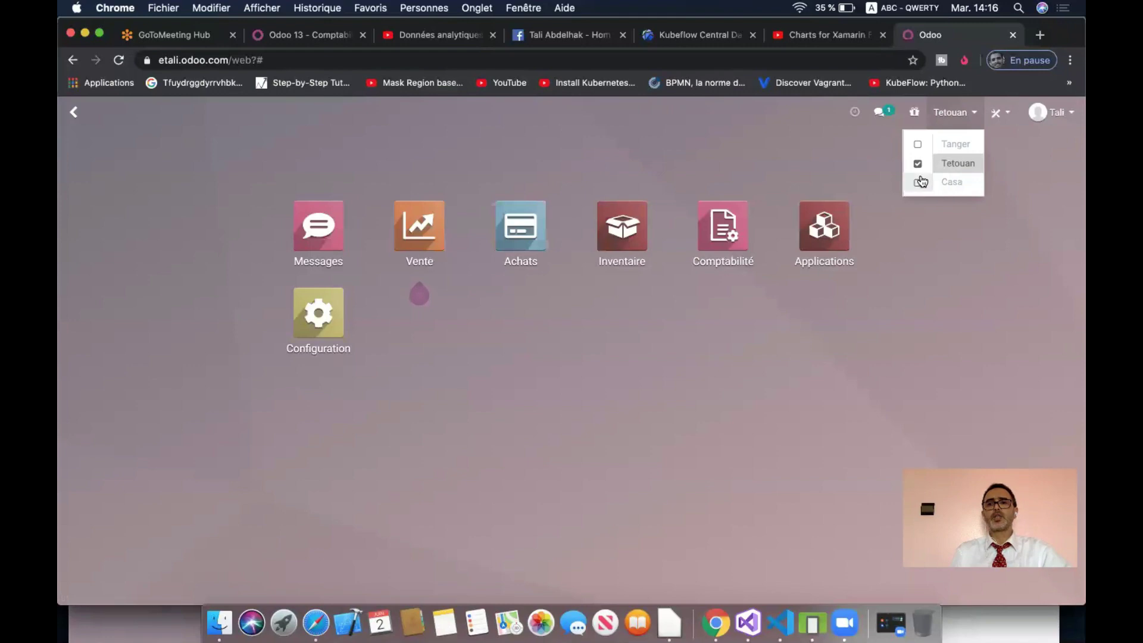
click(955, 183)
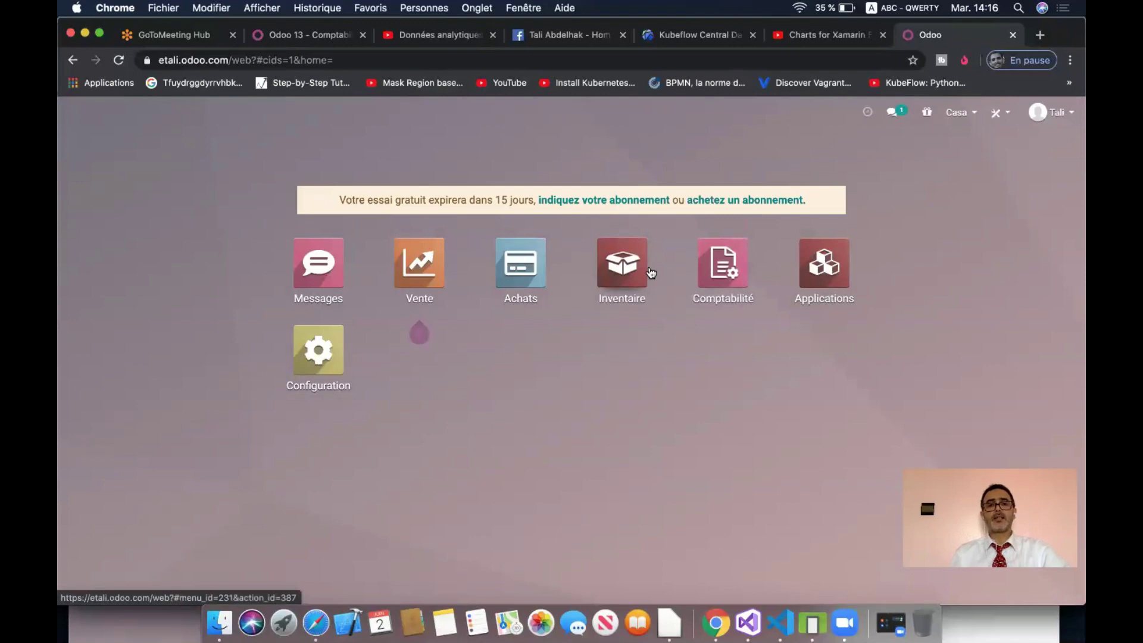
click(613, 272)
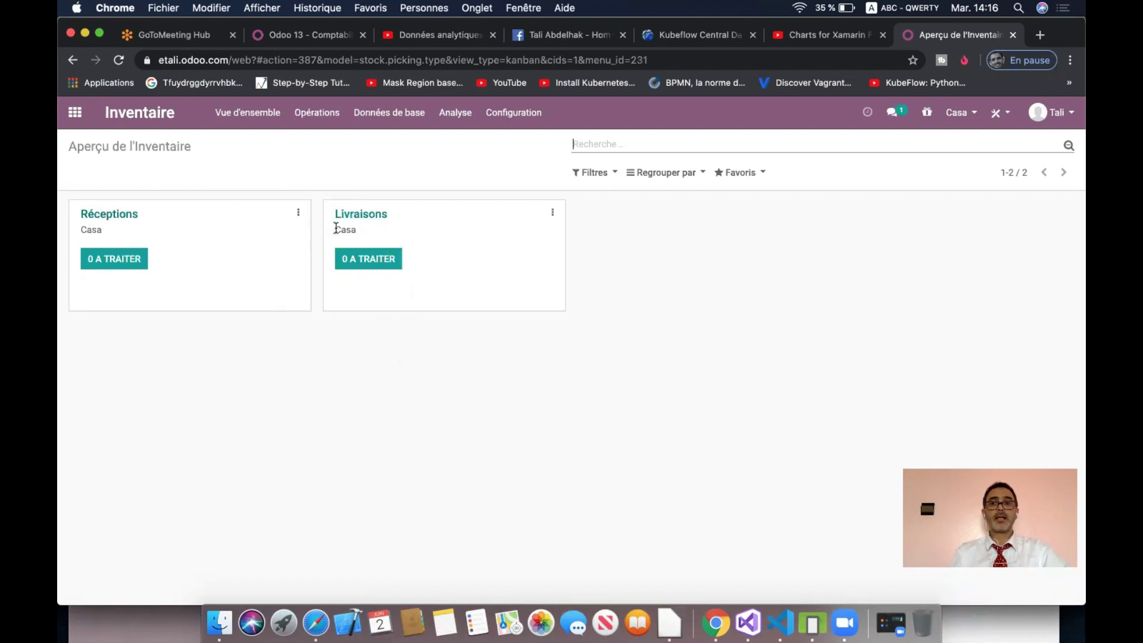
click(959, 112)
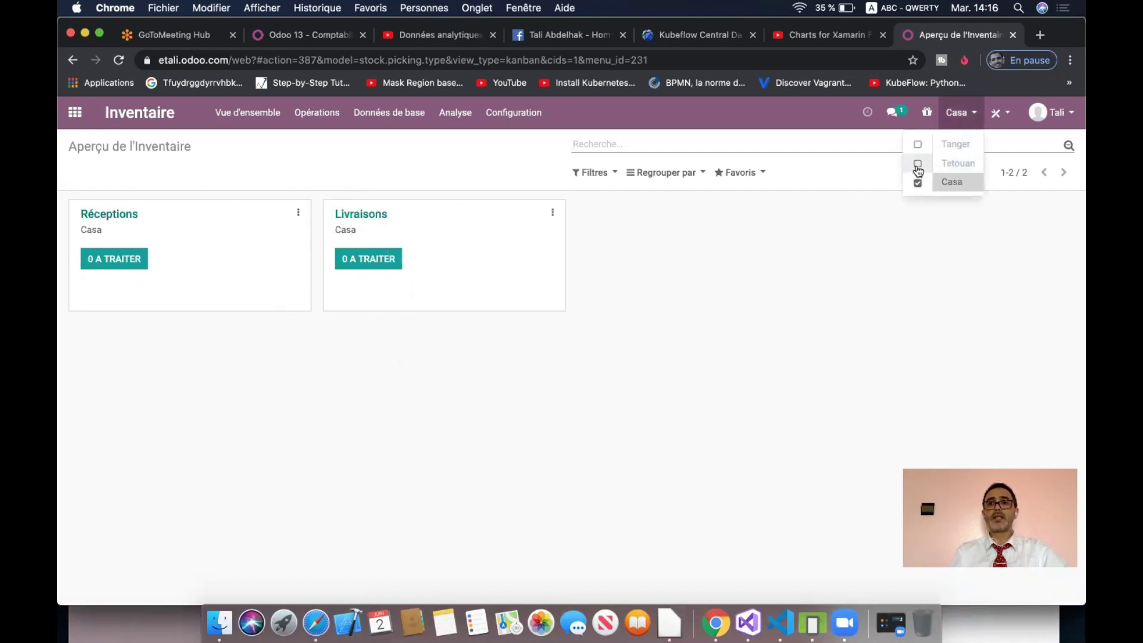
click(918, 164)
click(918, 145)
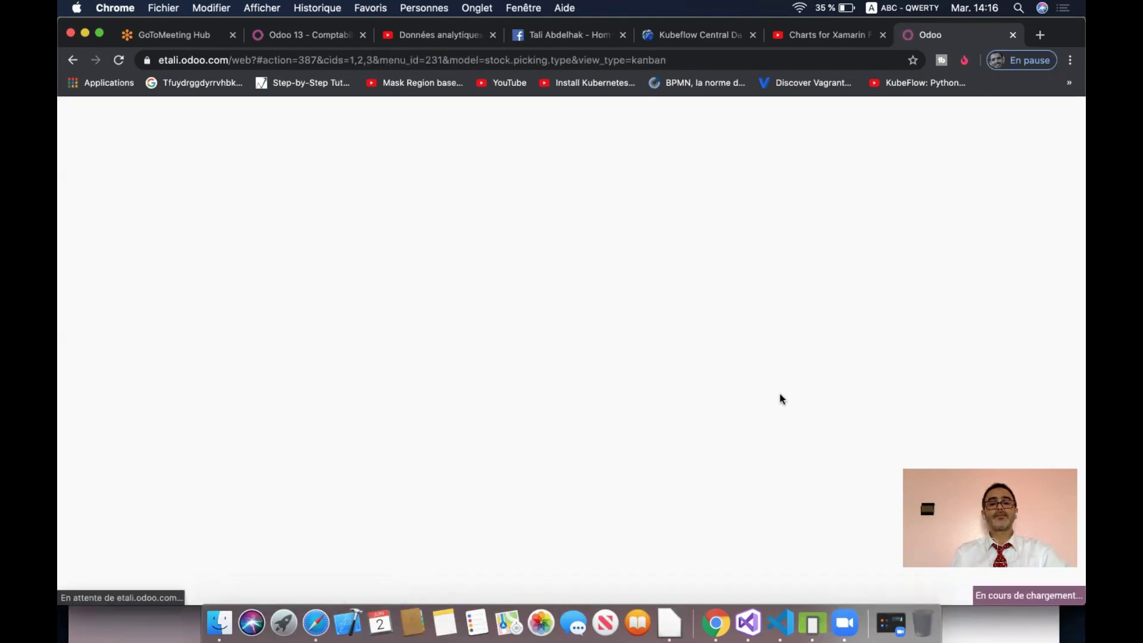
click(669, 174)
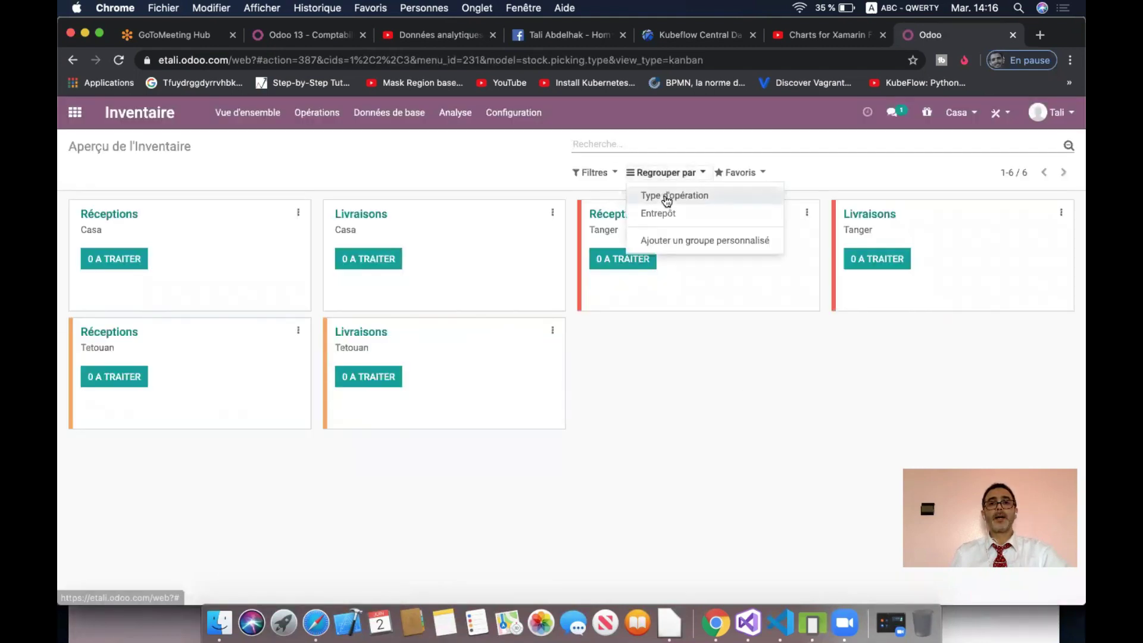
click(666, 214)
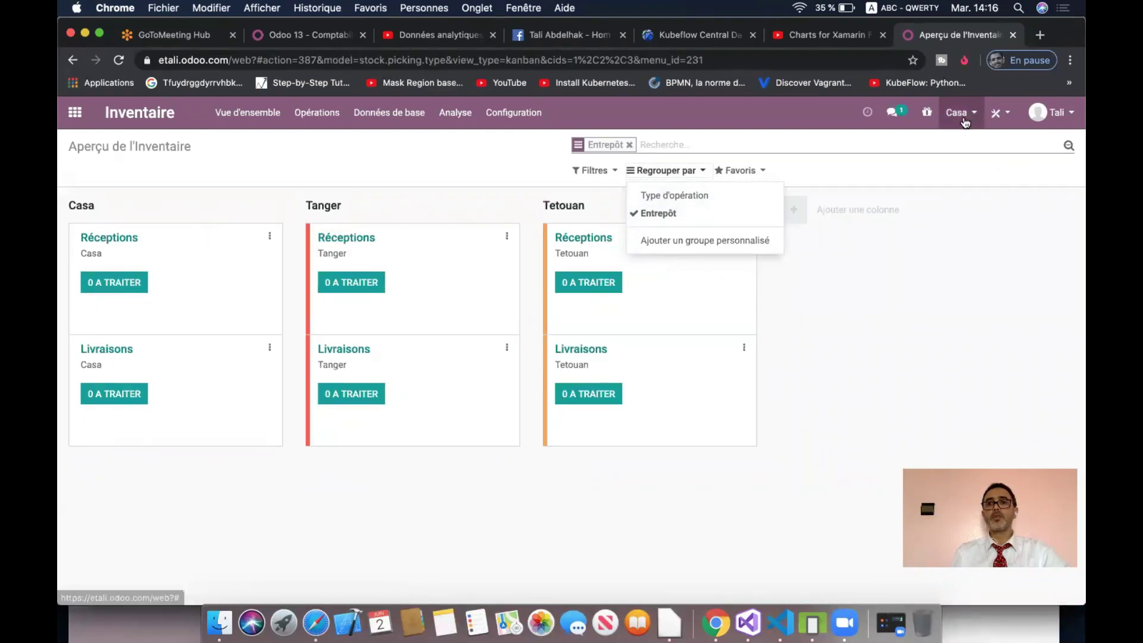
click(958, 112)
click(920, 164)
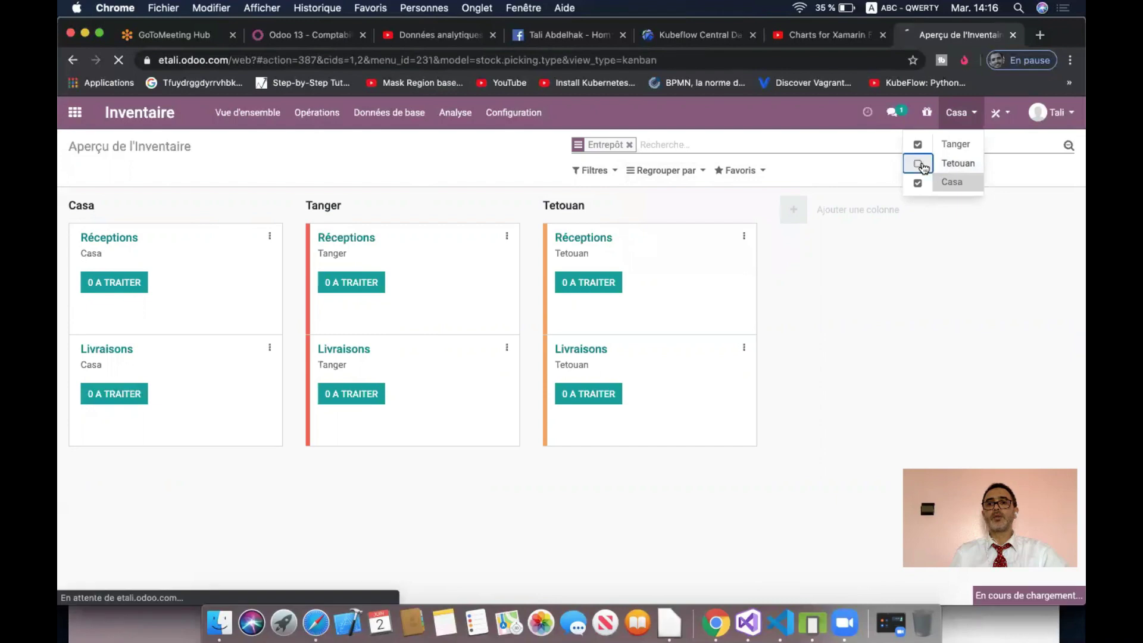
click(958, 112)
click(917, 144)
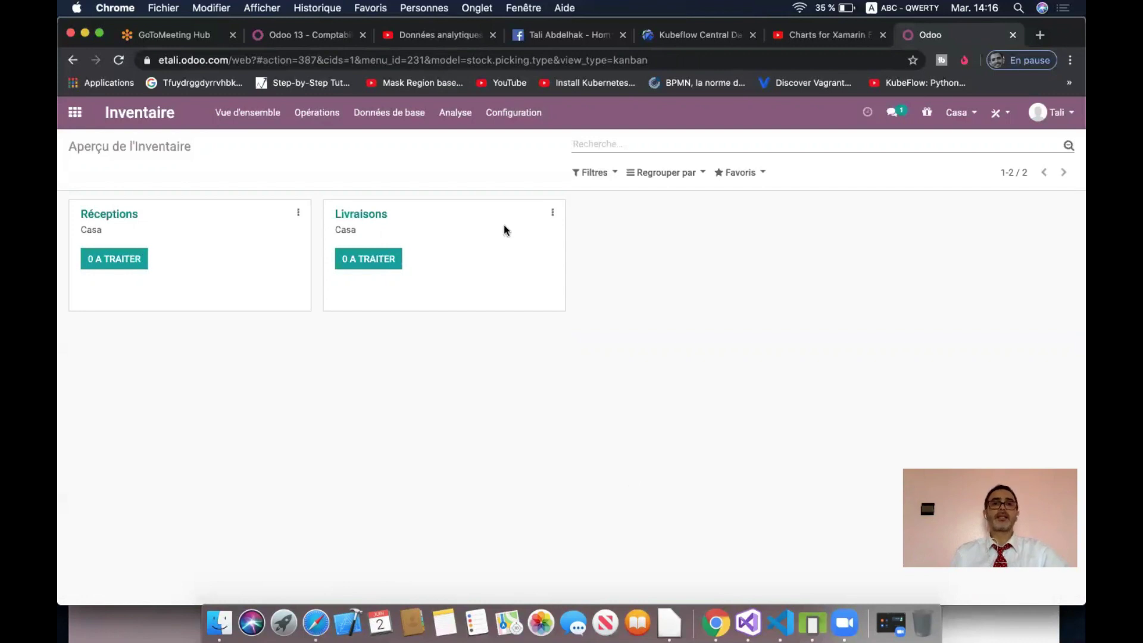
click(394, 114)
- From the products list, create a new article named Table
click(400, 143)
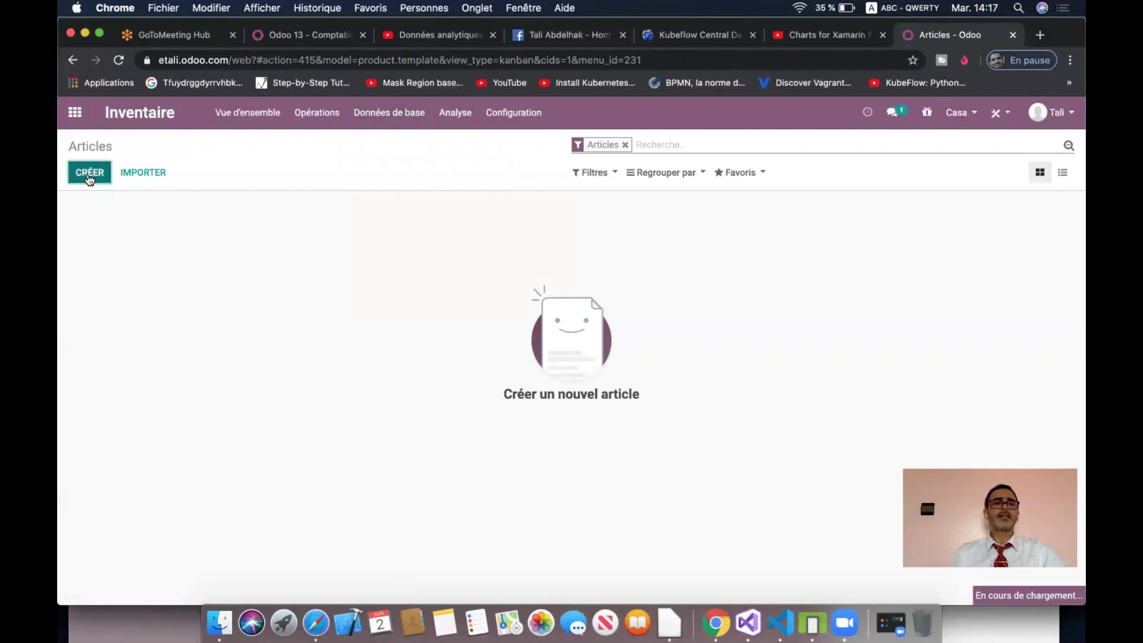
click(90, 178)
click(337, 302)
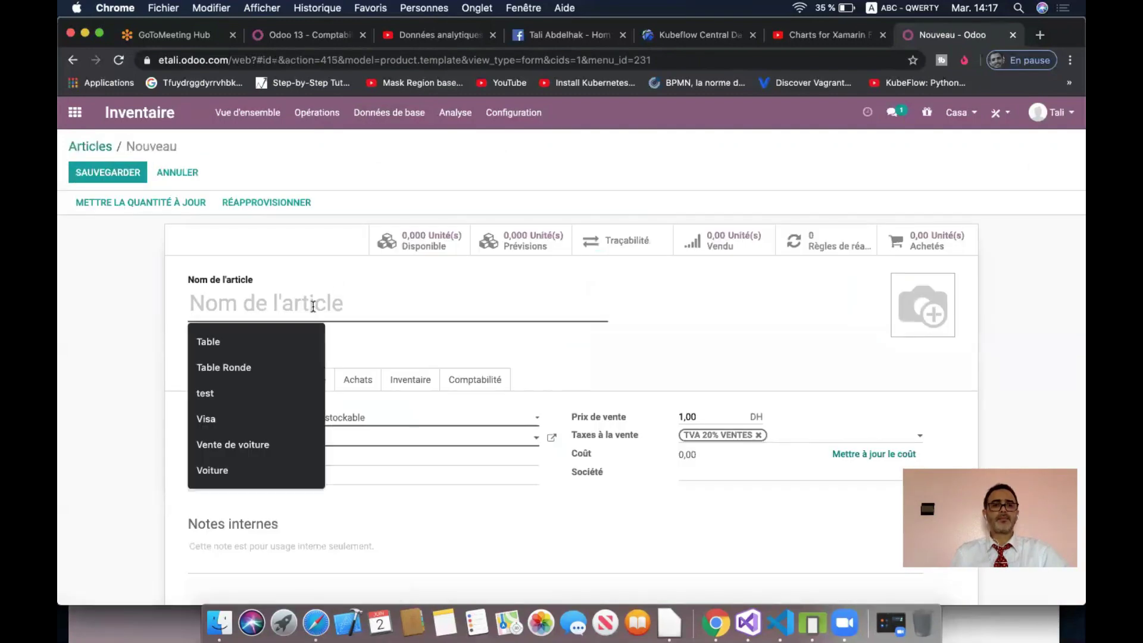
click(288, 340)
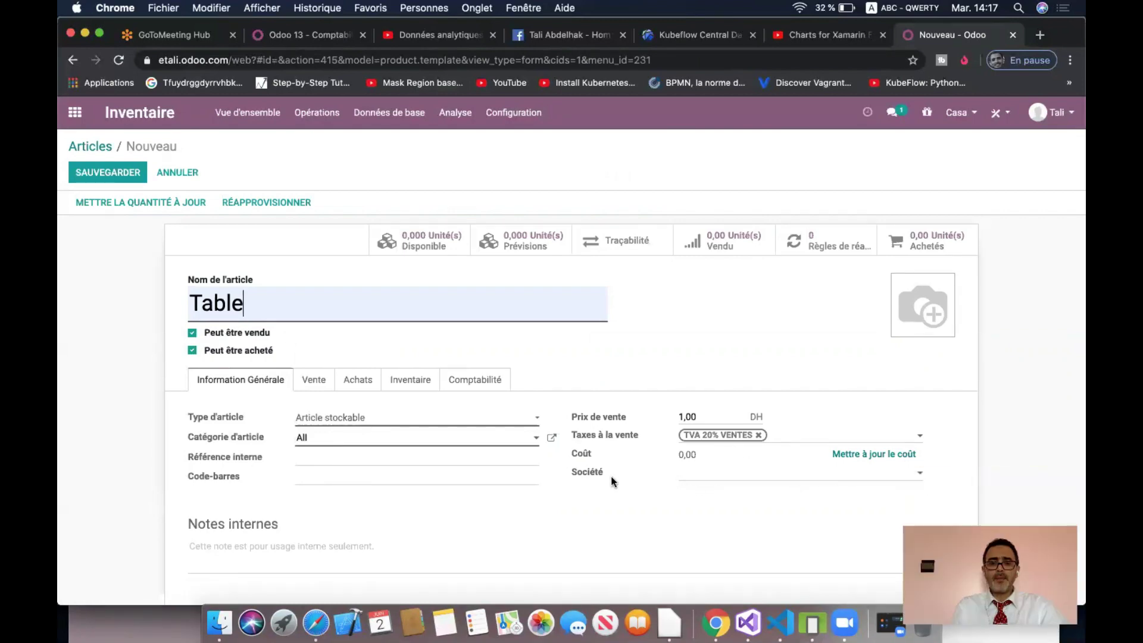
- Set the Table article's Société to Casa
click(769, 471)
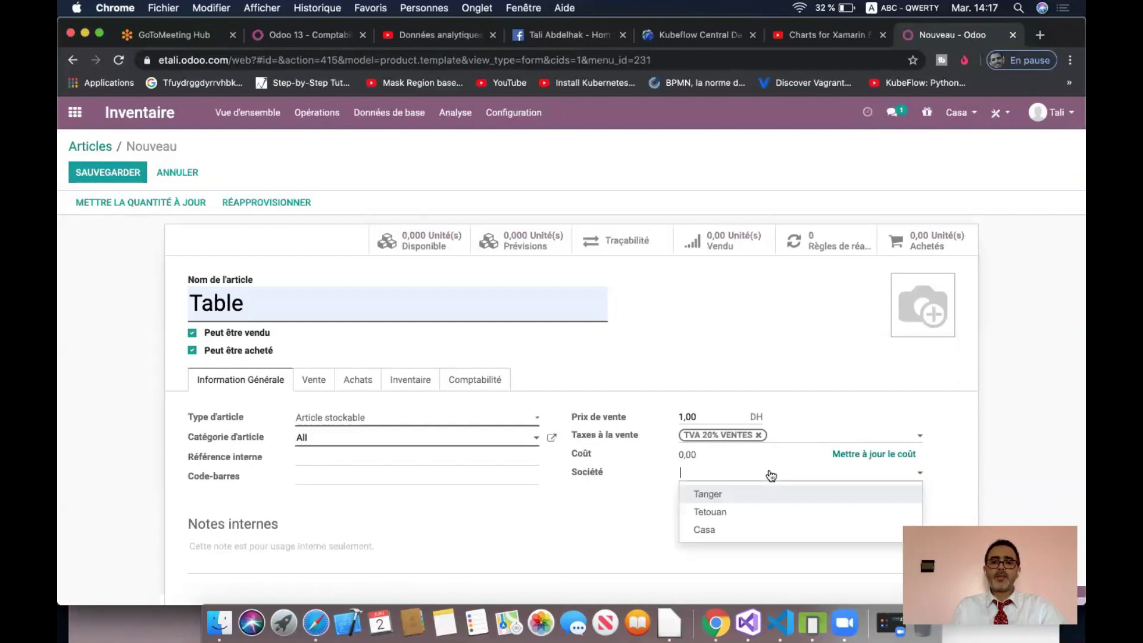
click(734, 533)
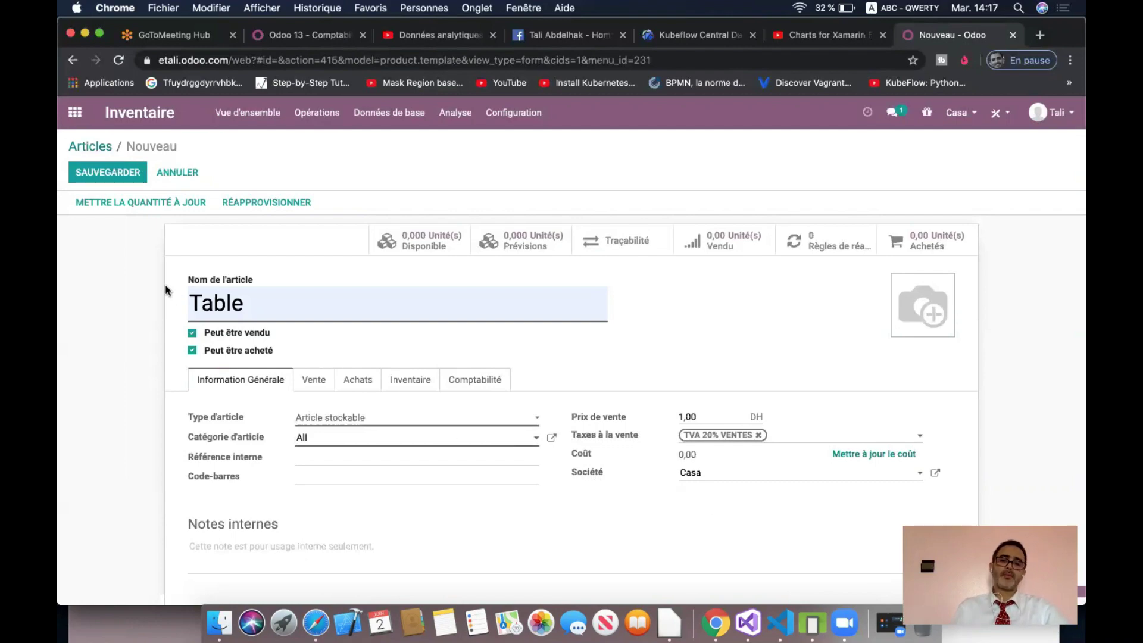
click(757, 473)
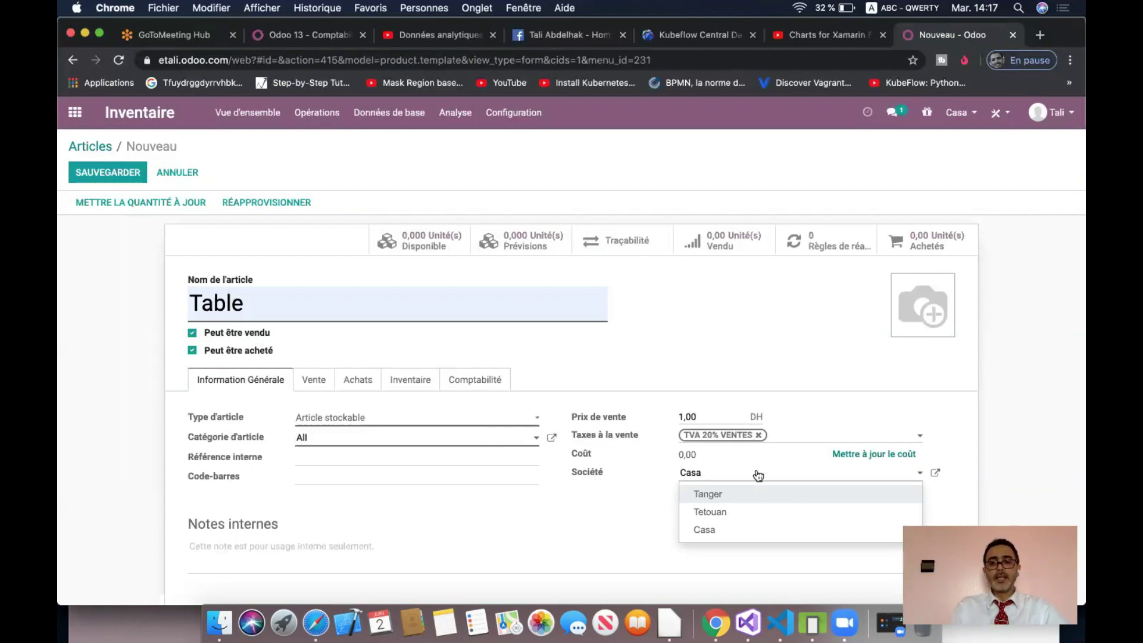
key(BackSpace)
key(BackSpace)
key(BackSpace)
key(BackSpace)
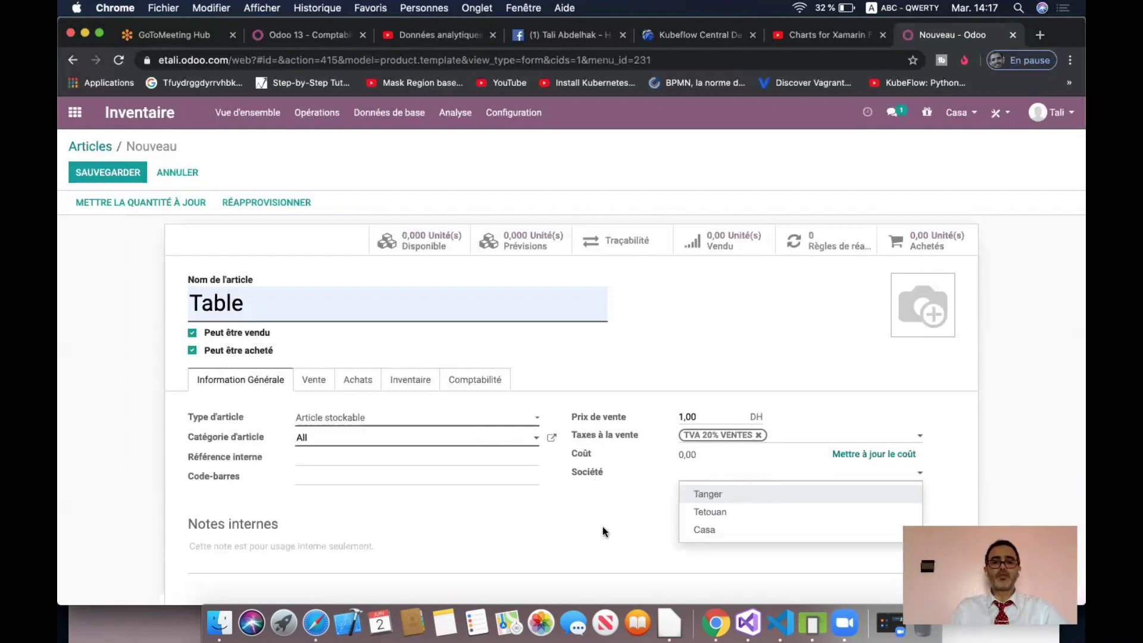
click(603, 531)
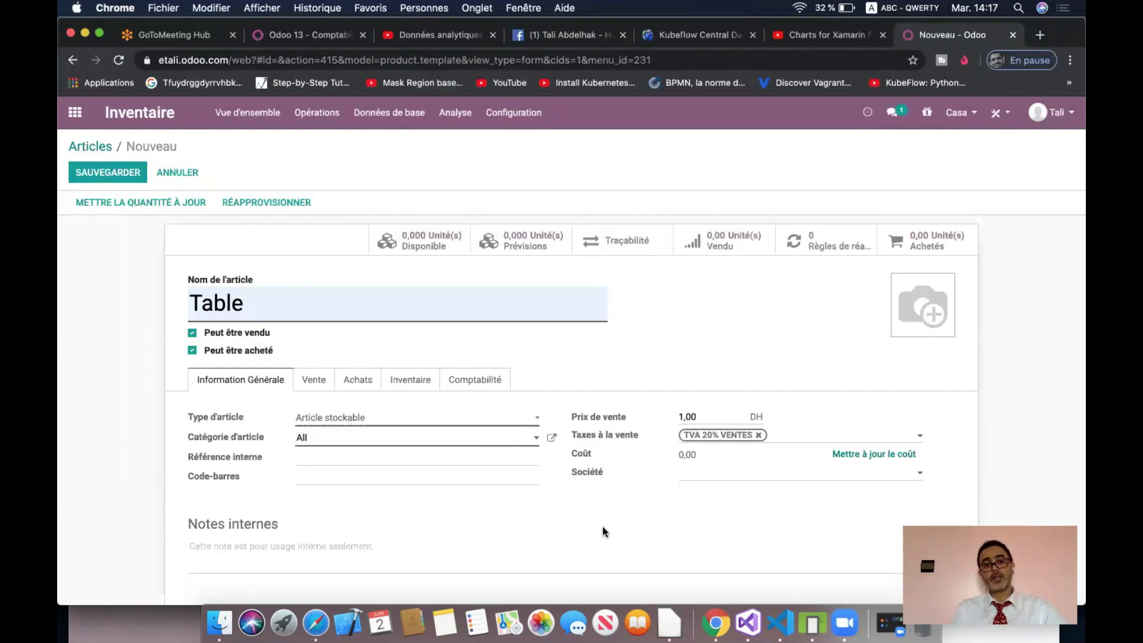
click(757, 478)
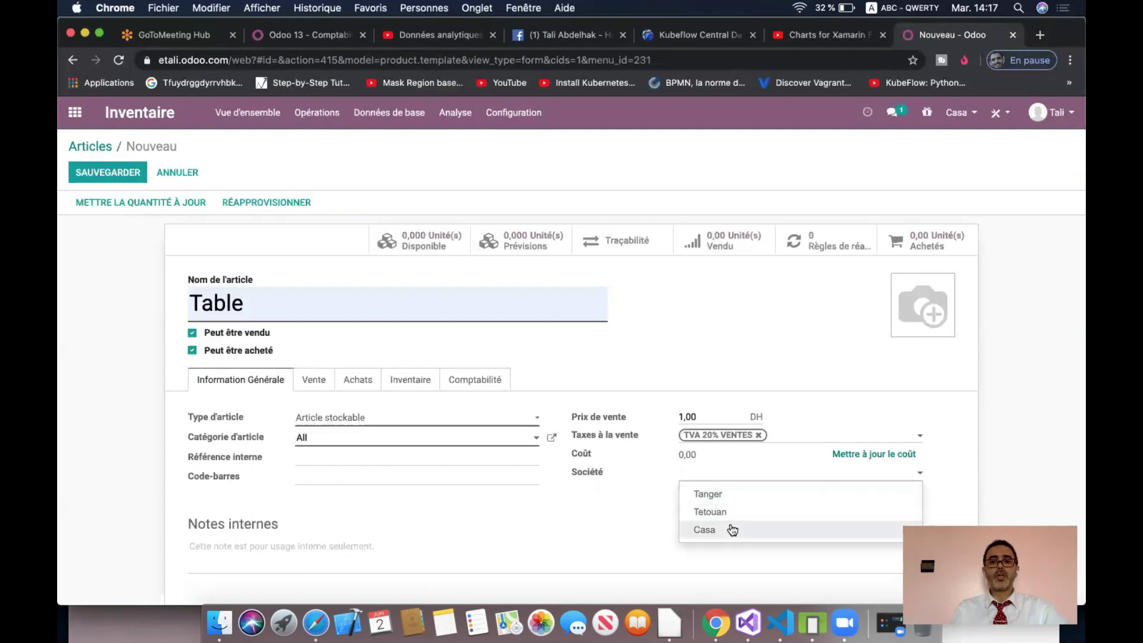
click(732, 530)
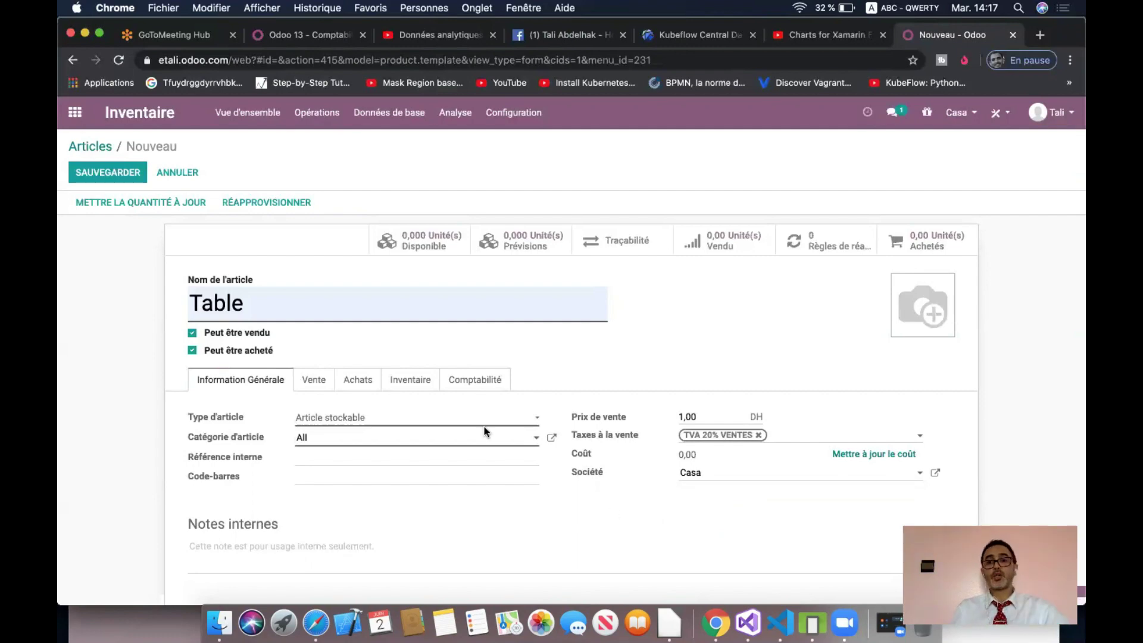
- Set Table's Compte de revenus to 611100 on the Comptabilité tab
click(317, 384)
click(351, 384)
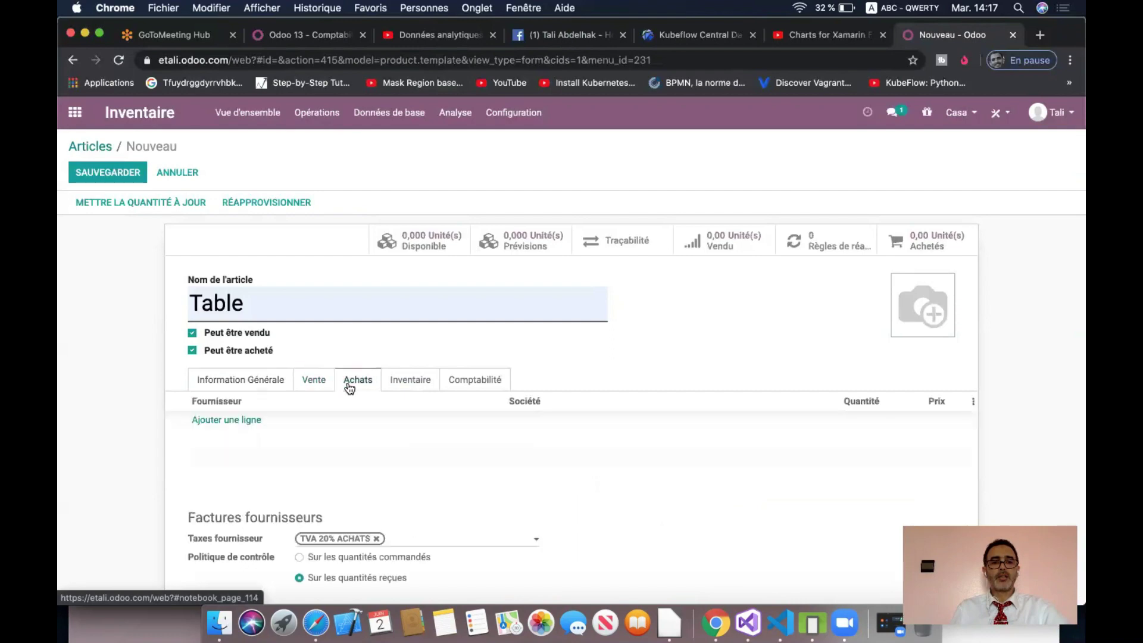
click(414, 381)
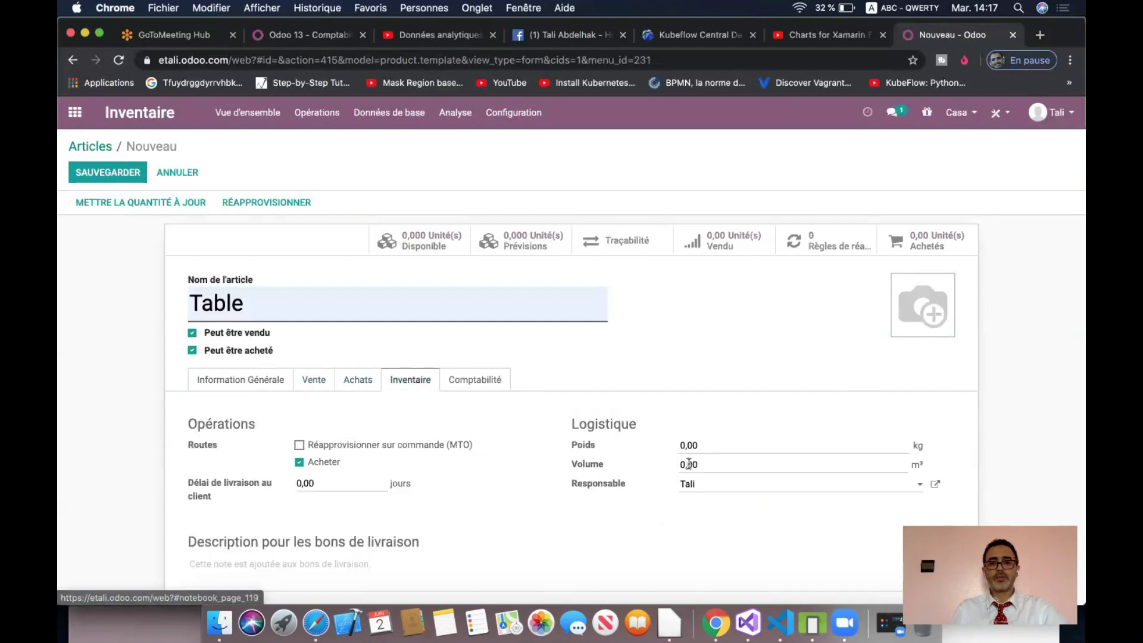
click(496, 383)
click(439, 453)
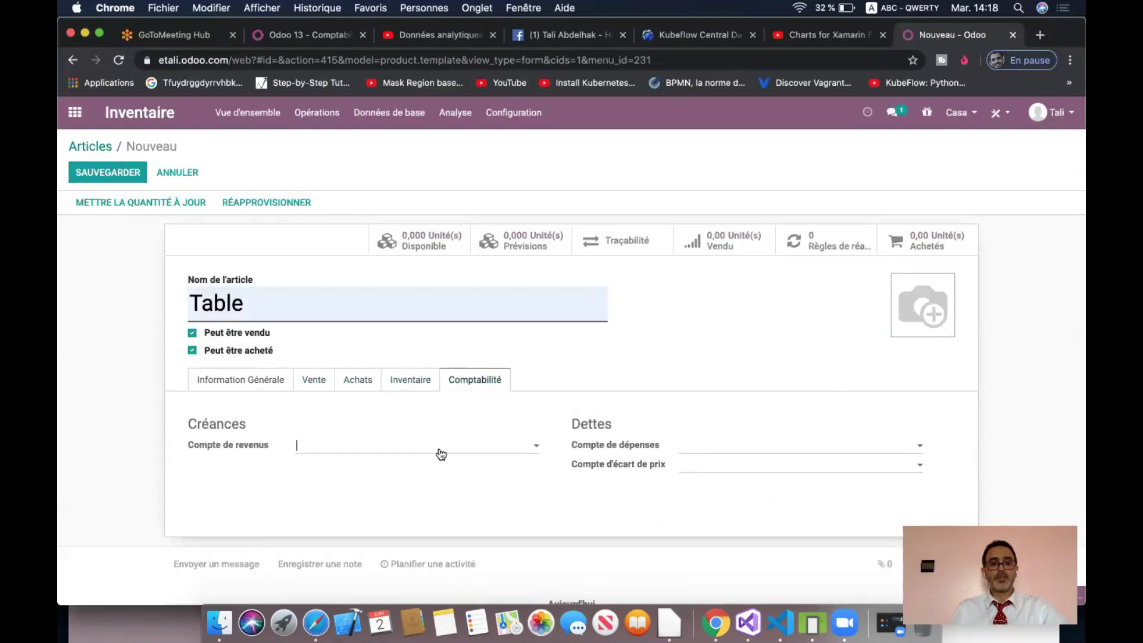
text(61)
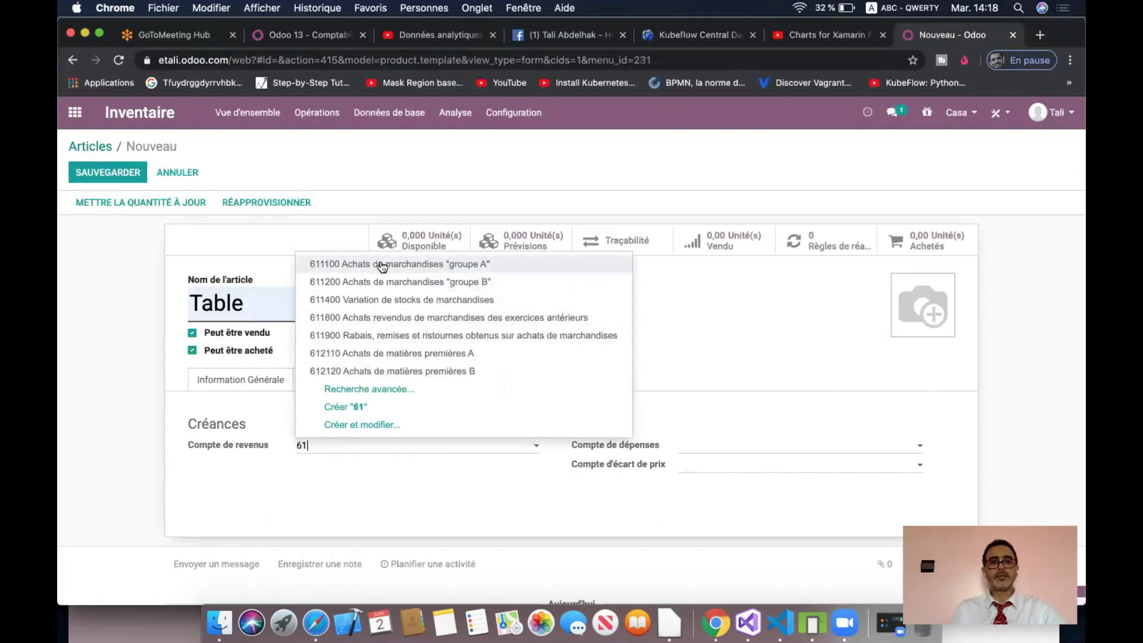
click(383, 262)
- Set Compte de dépenses to 711100, save Table, and start a new blank article
click(768, 447)
text(711)
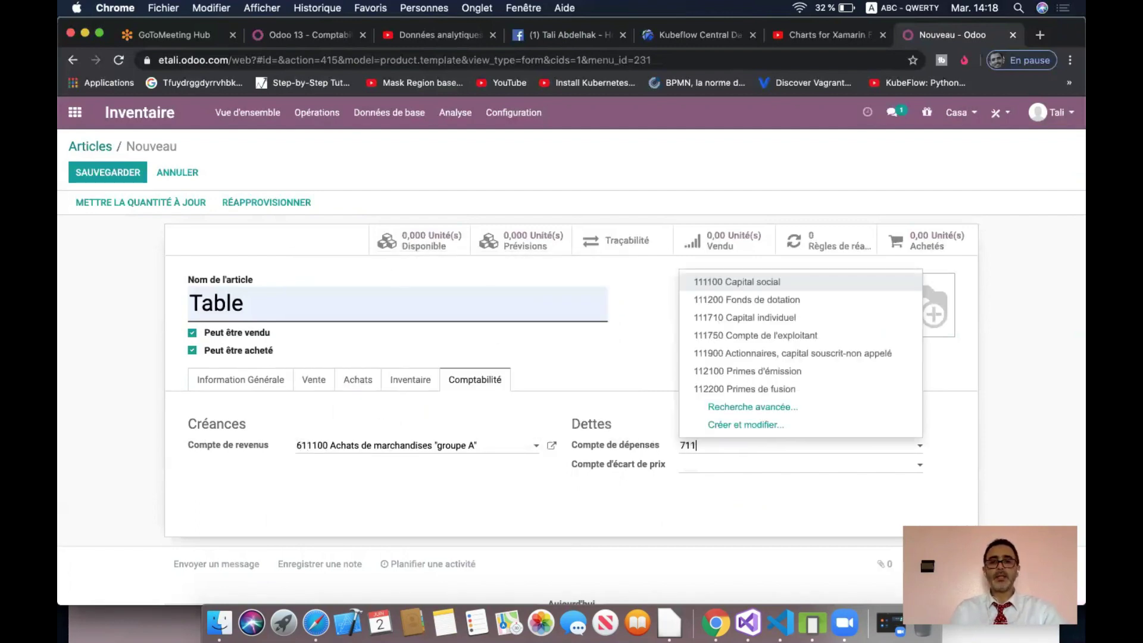
click(783, 468)
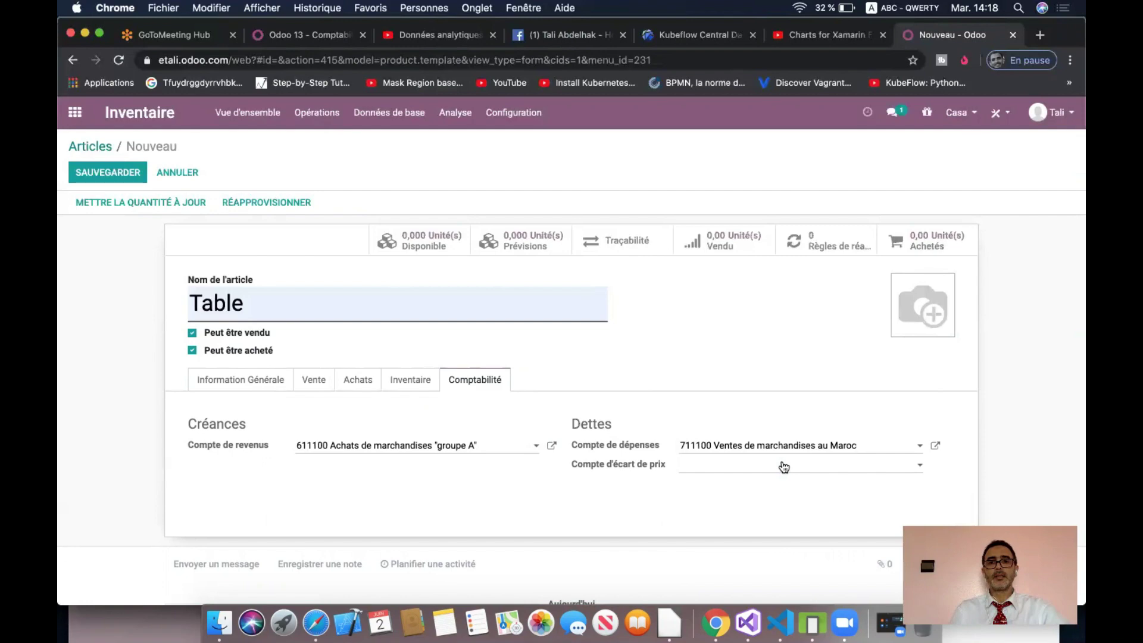
click(118, 173)
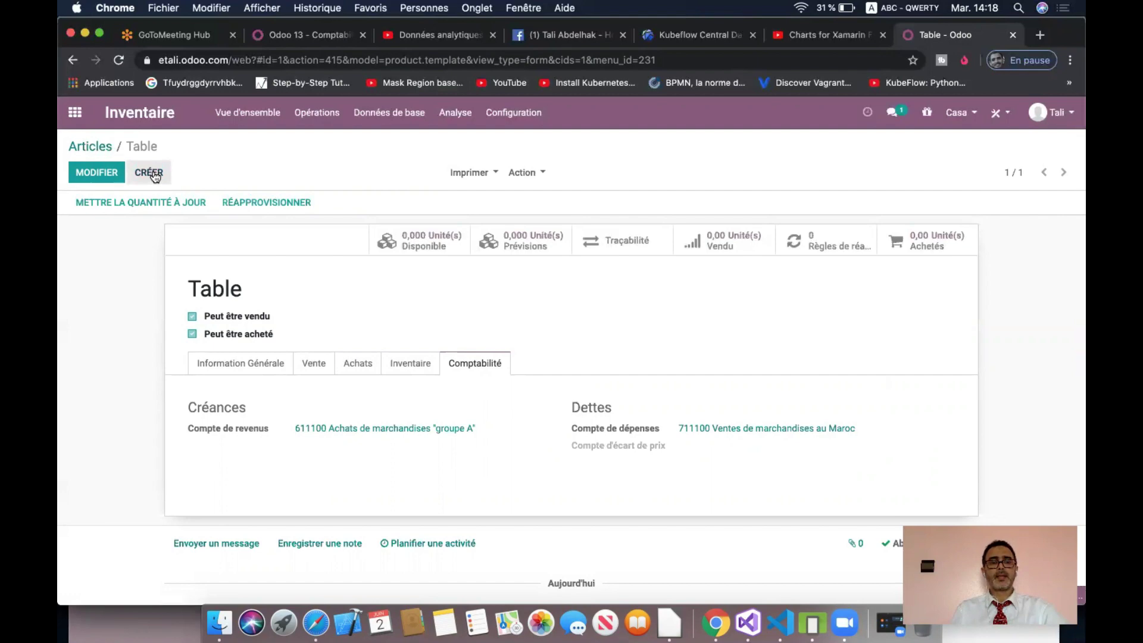
click(152, 174)
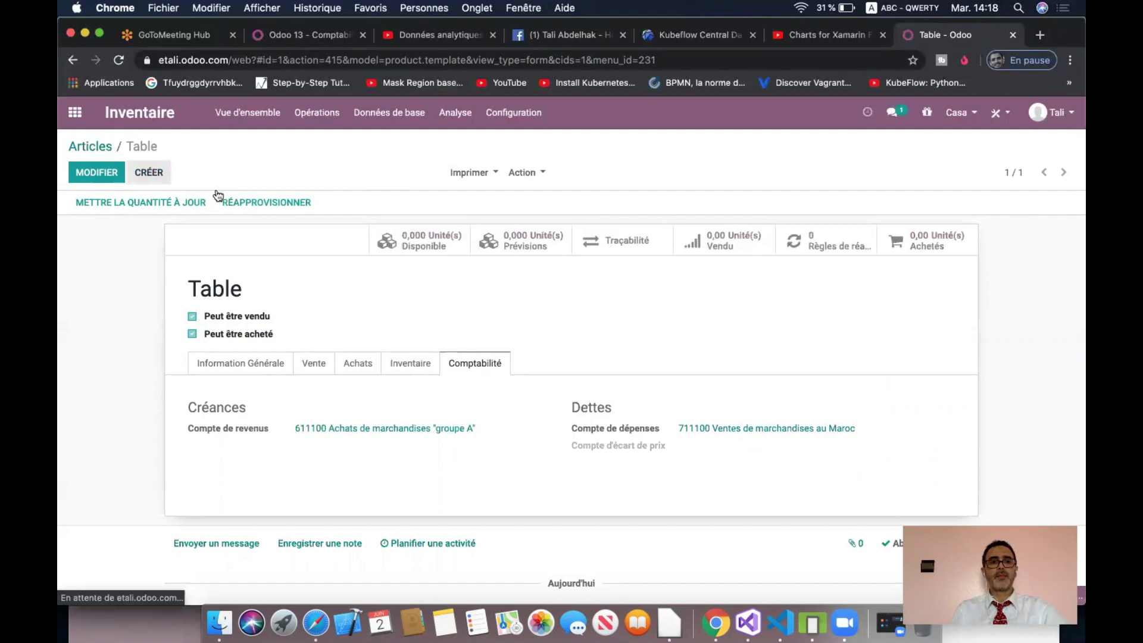
- Name the new article Chaise and set its Société to Tanger
click(288, 311)
text(Chaise)
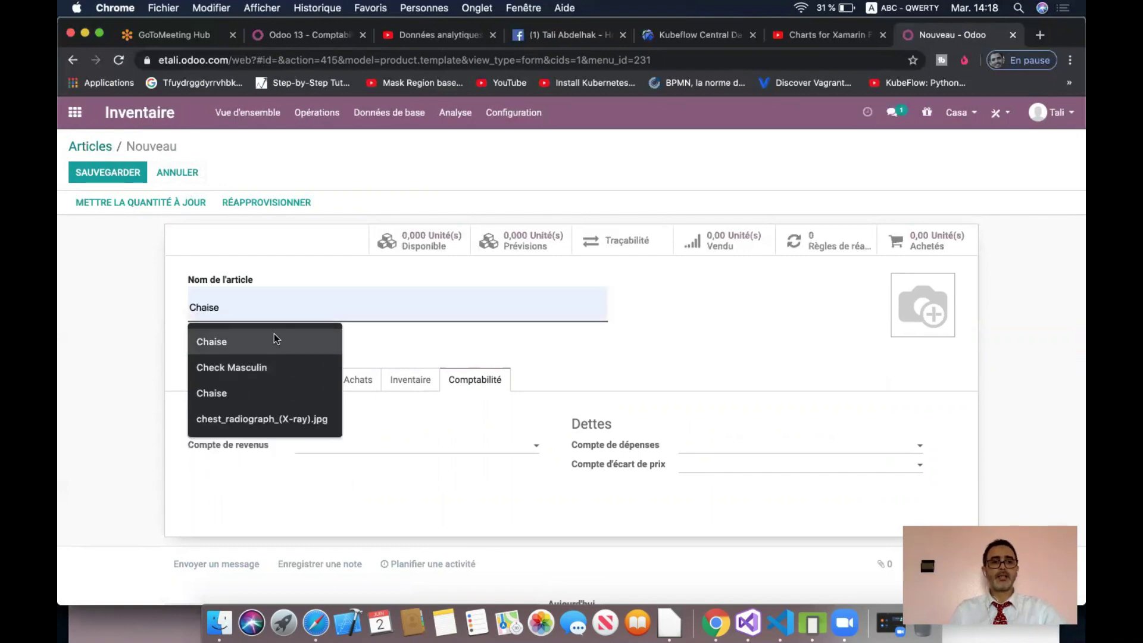
click(275, 337)
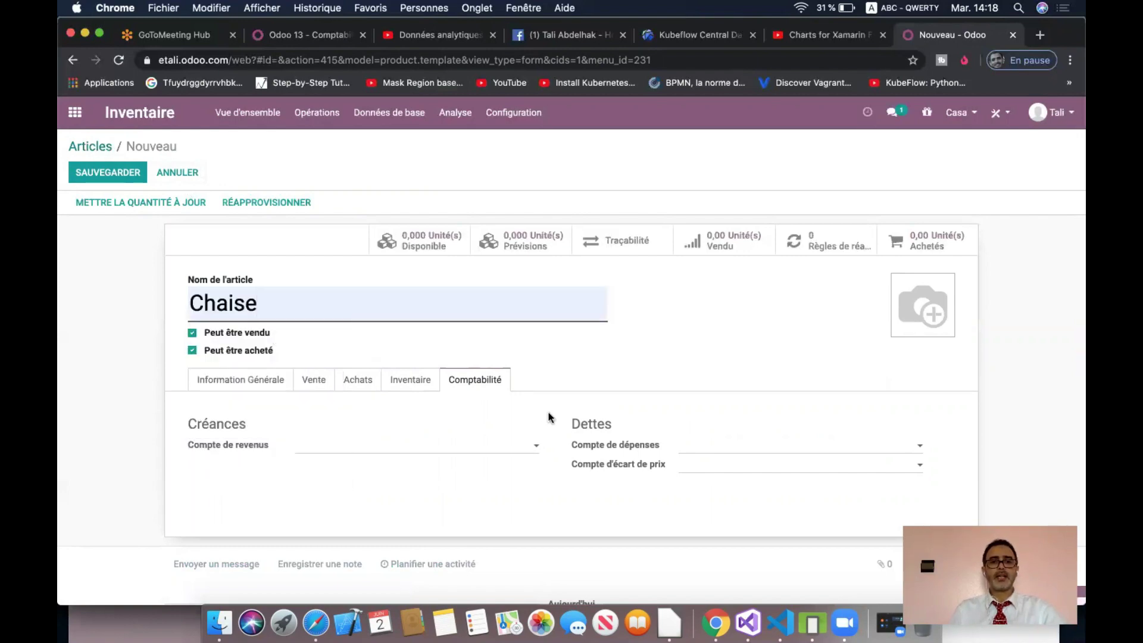
click(244, 383)
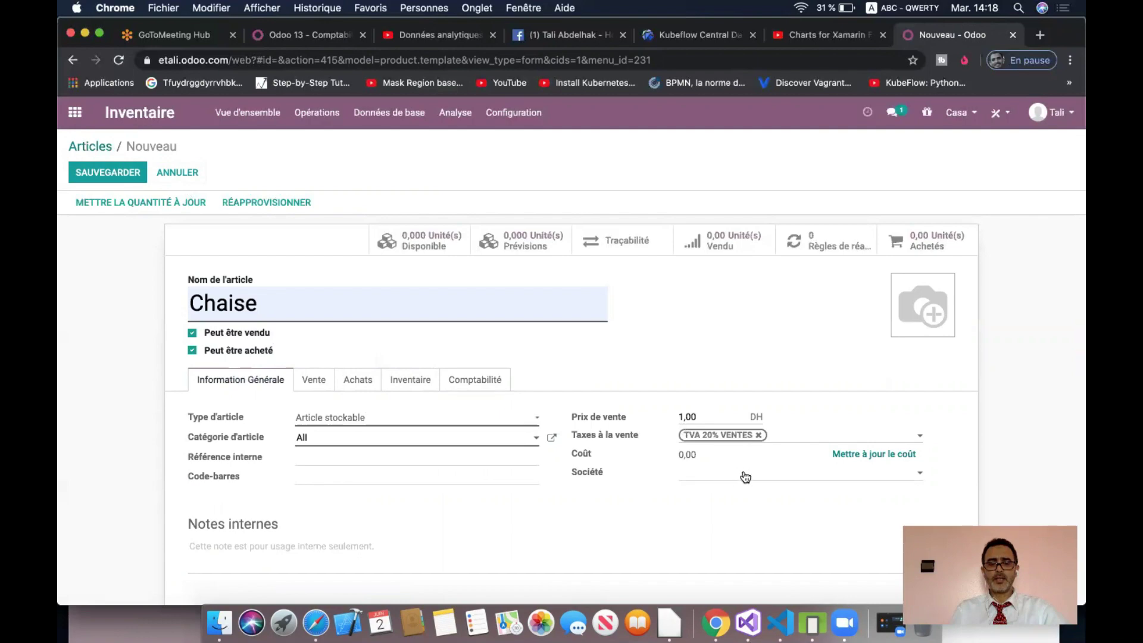
click(744, 474)
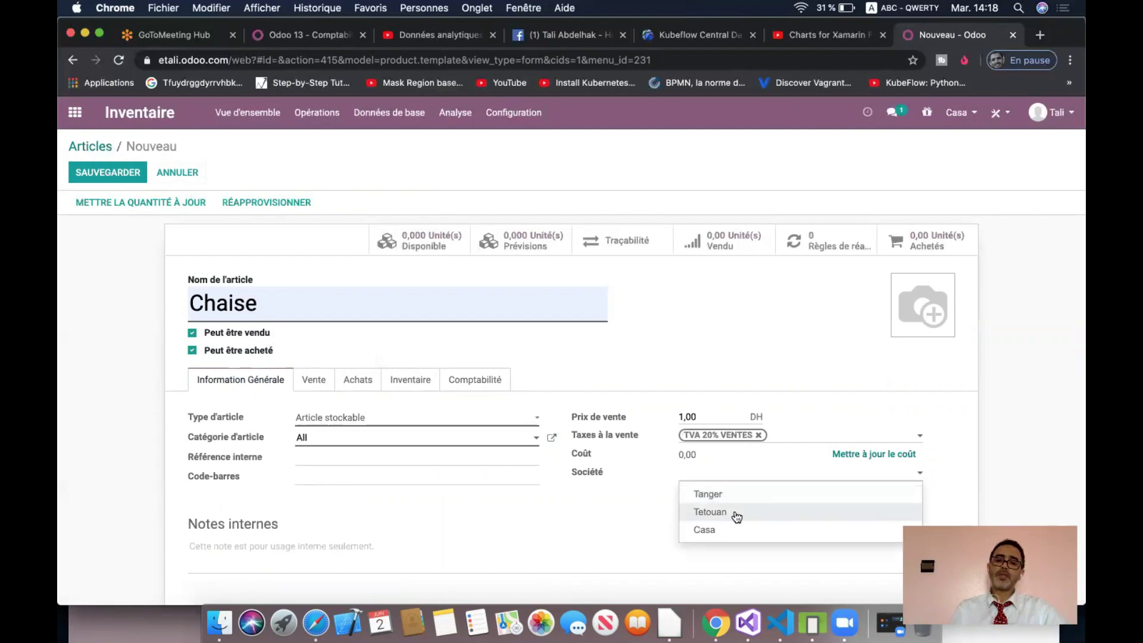
click(739, 498)
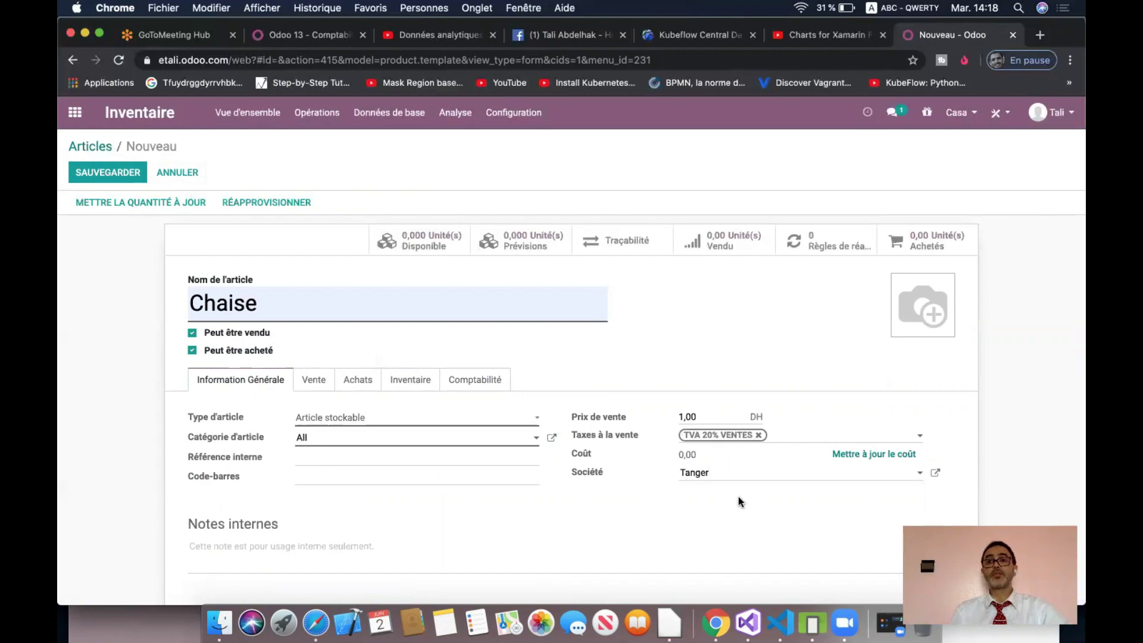
- Set Chaise's accounts to 611100 revenue and 711100 expense, then try saving
click(419, 380)
click(482, 386)
click(416, 449)
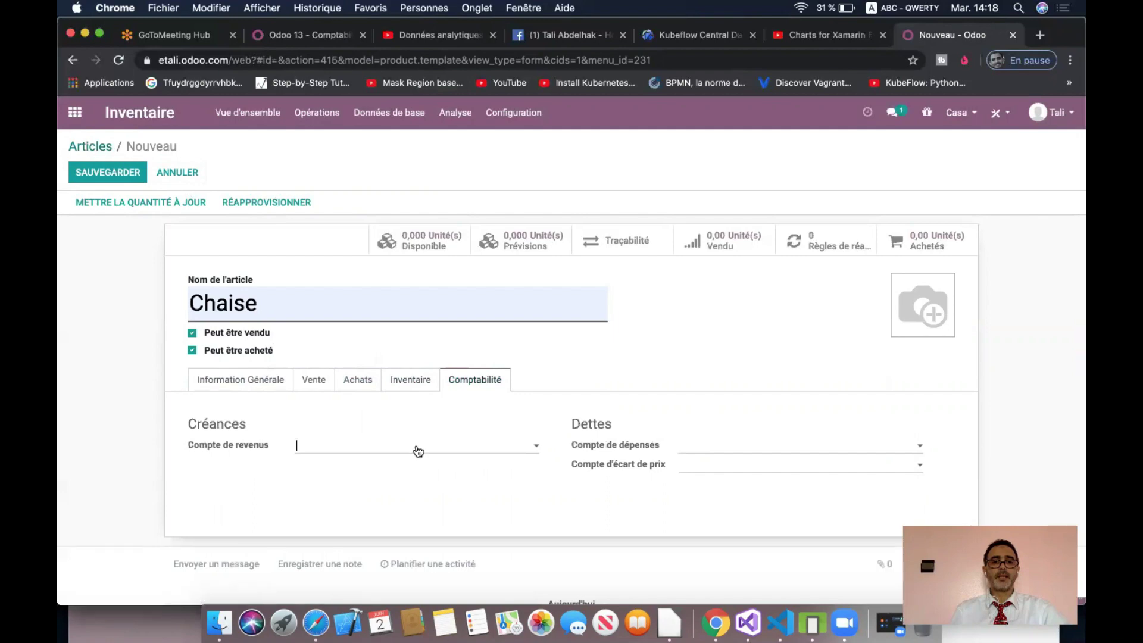
text(611)
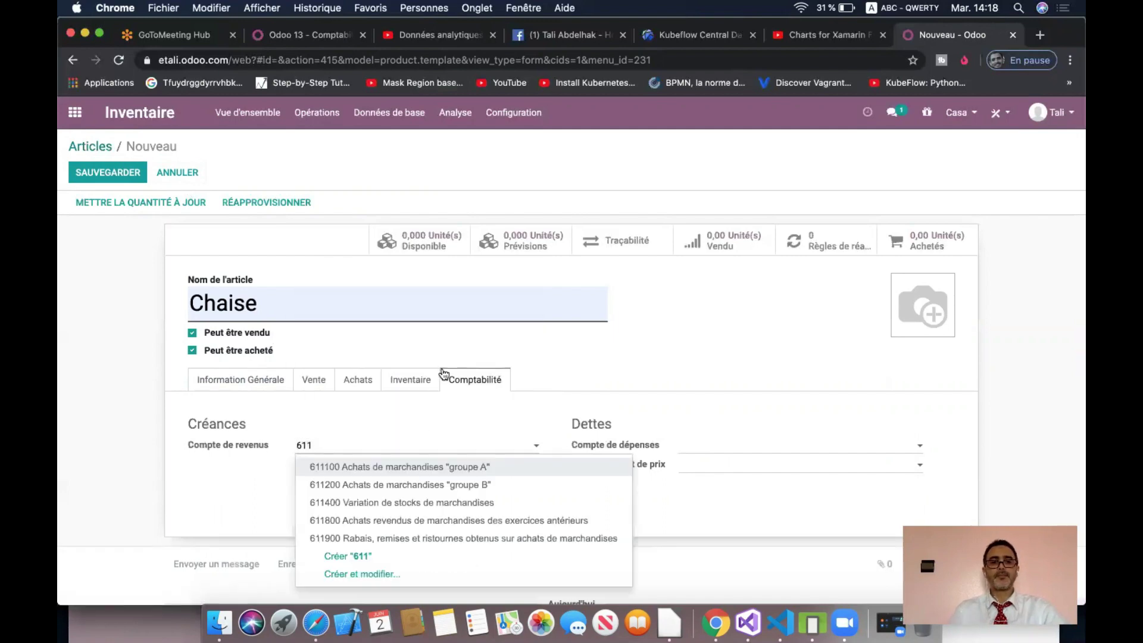
click(419, 465)
click(741, 445)
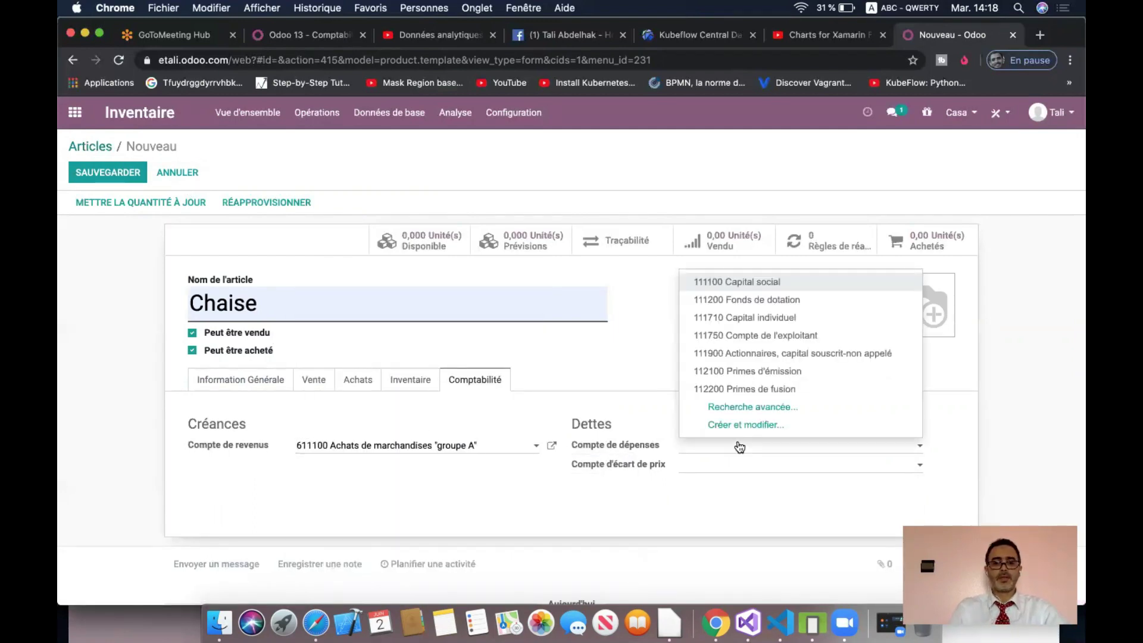
text(711)
click(780, 465)
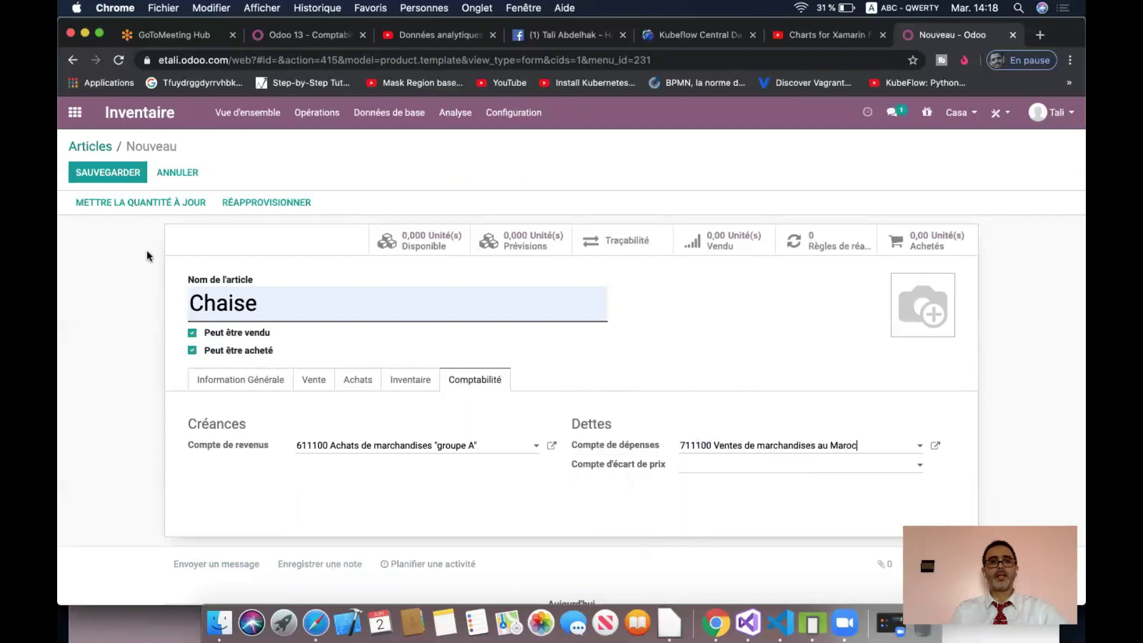
click(118, 177)
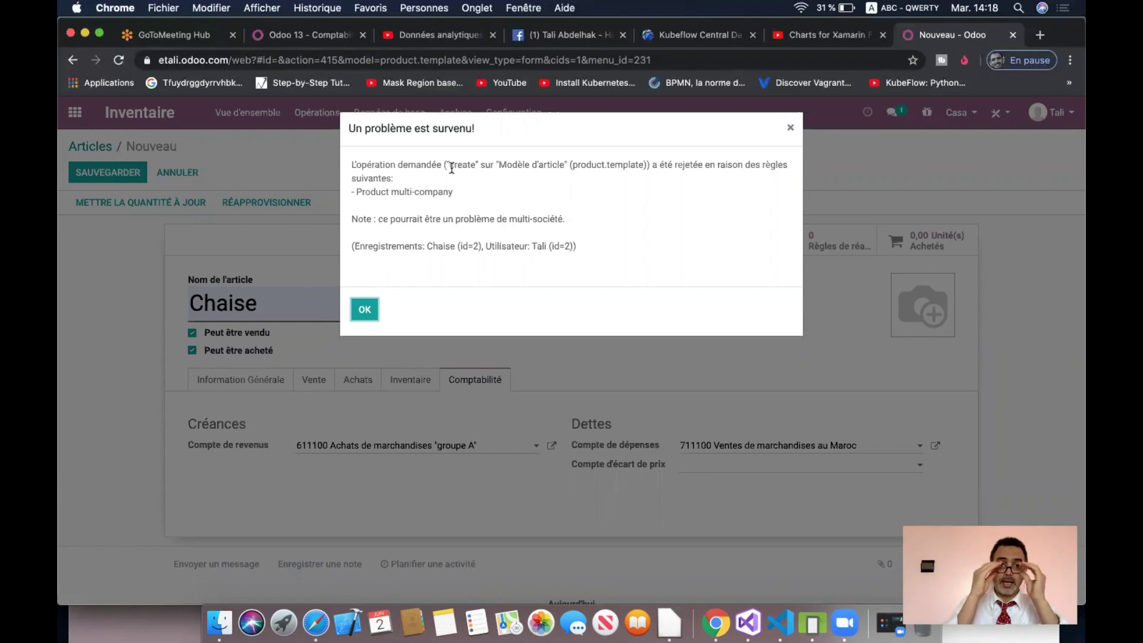
- Dismiss the multi-company error and enable Tanger alongside Casa, discarding unsaved changes
click(366, 309)
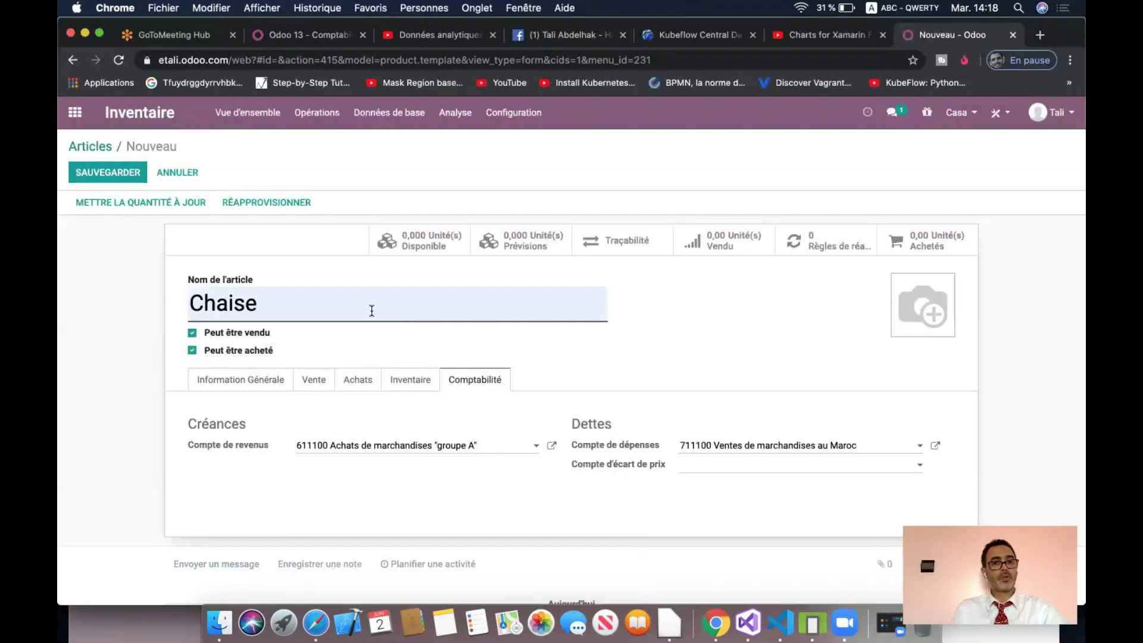
click(958, 113)
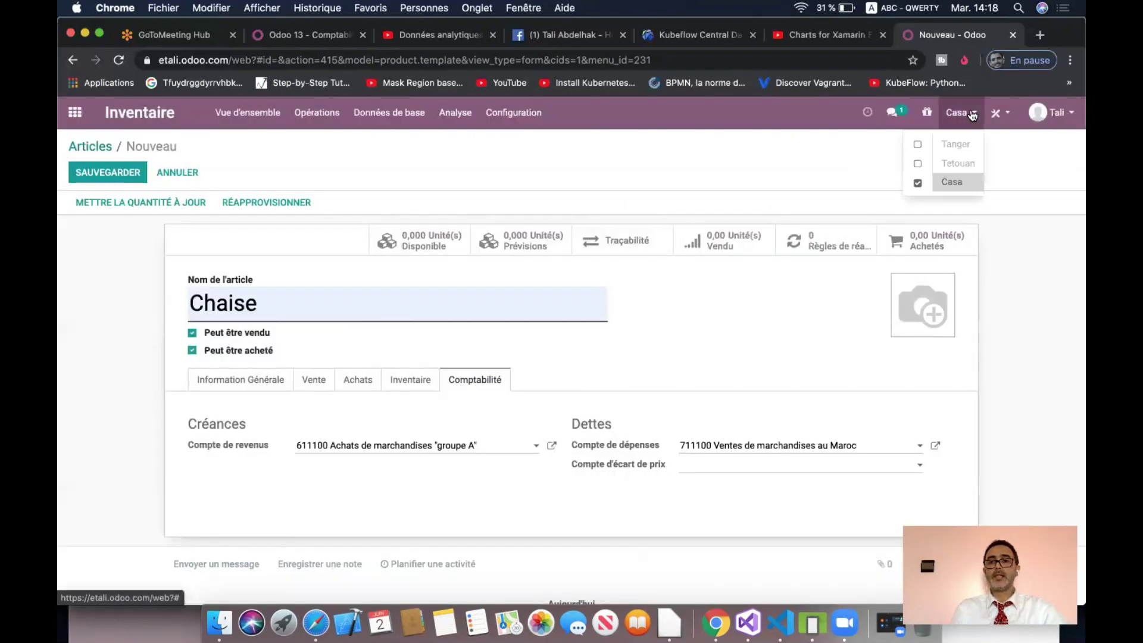
click(917, 146)
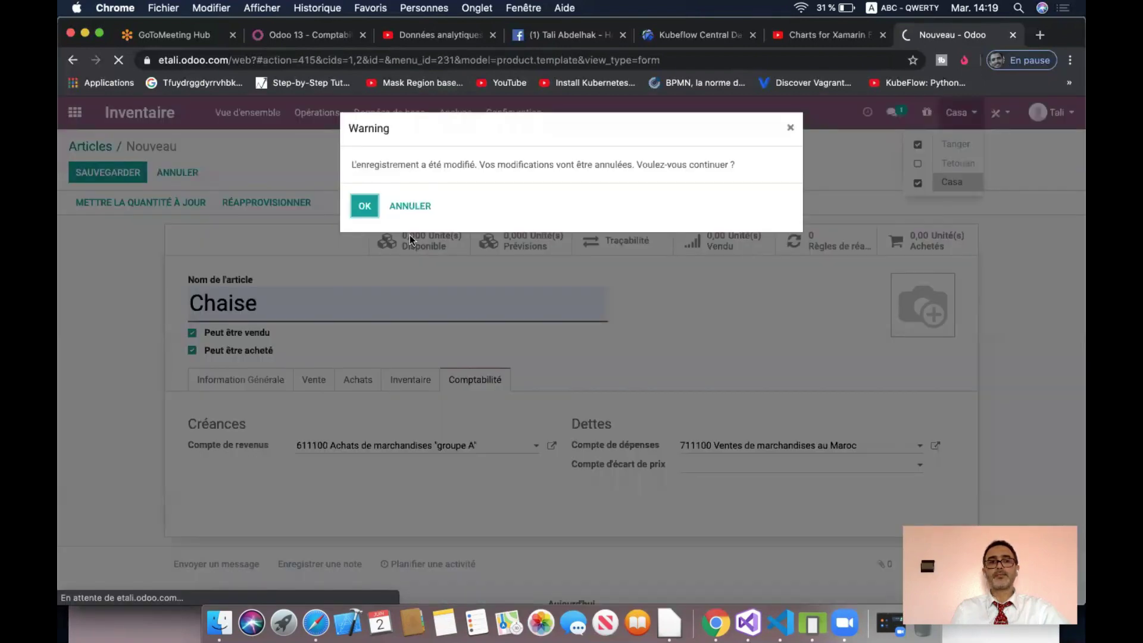
click(365, 206)
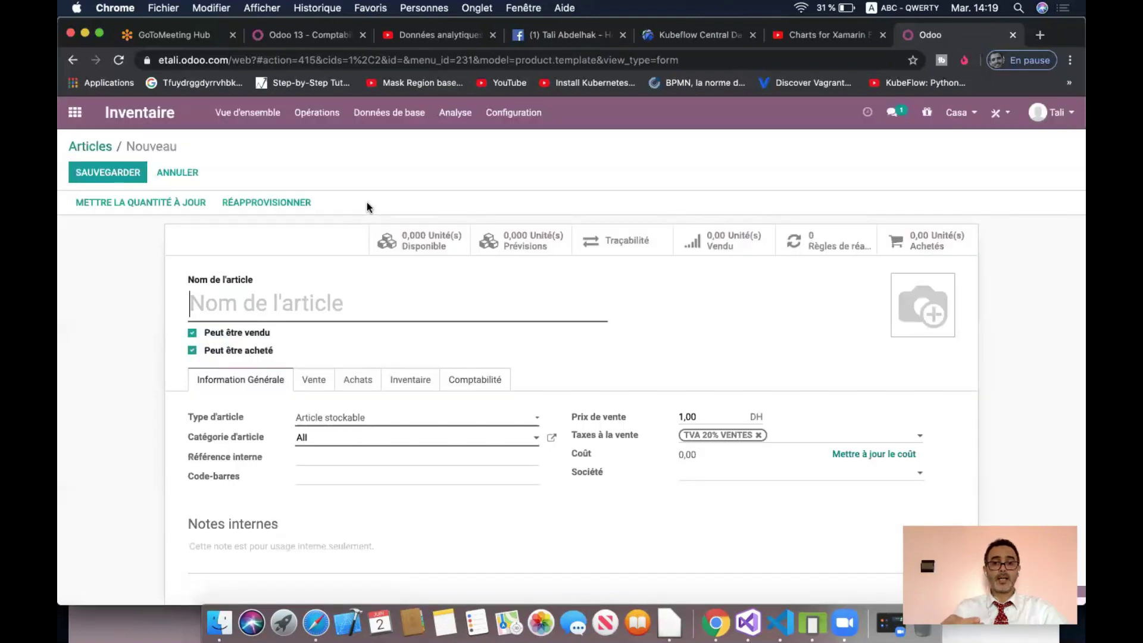
- Create article Chaise with revenue account 611100 and expense account 711100
click(320, 318)
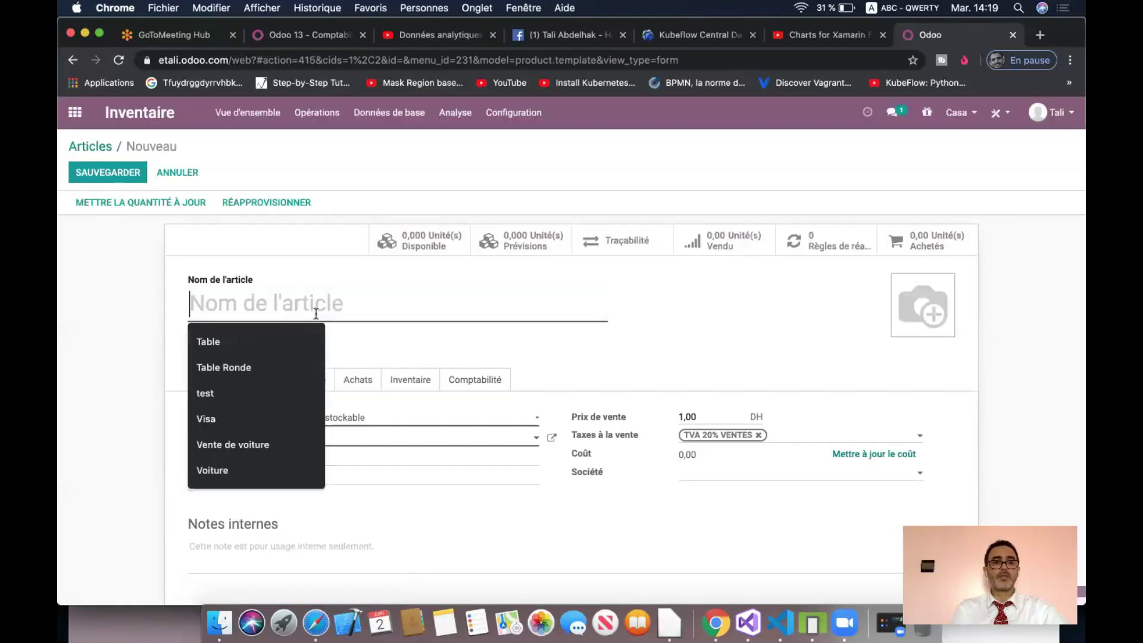
text(ch)
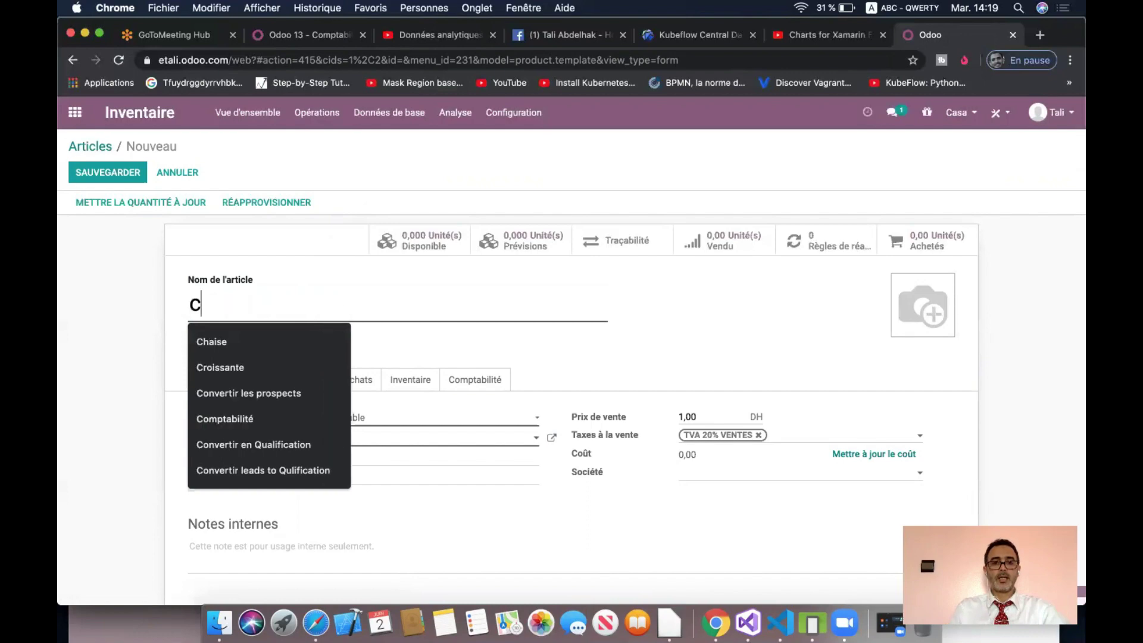
click(291, 340)
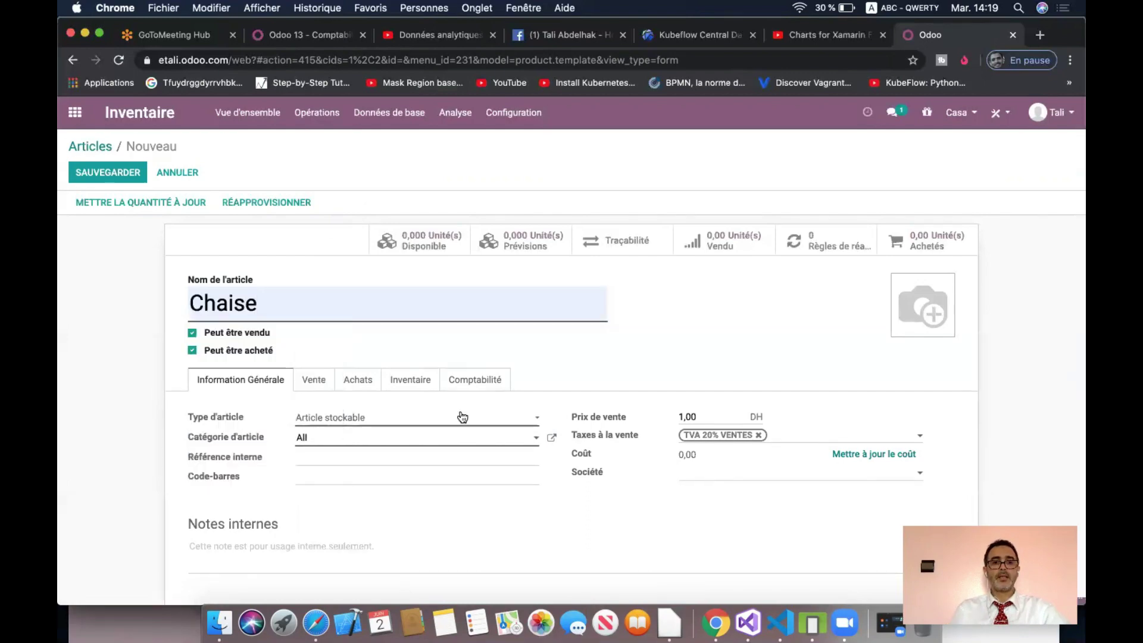
click(464, 382)
click(467, 450)
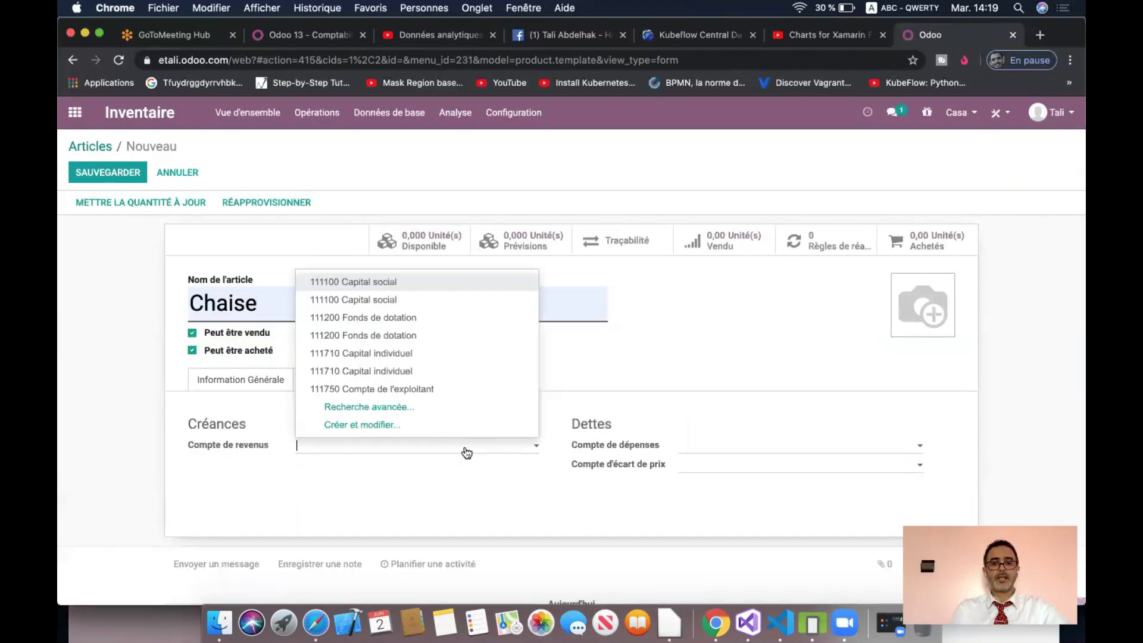
text(611)
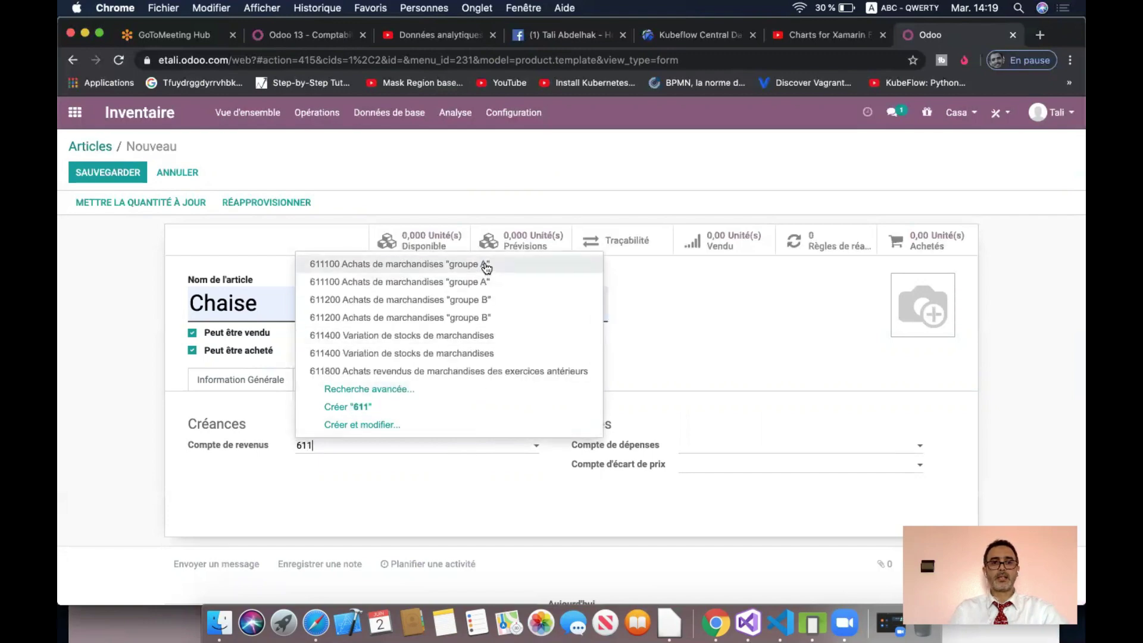
click(503, 284)
click(681, 447)
text(711)
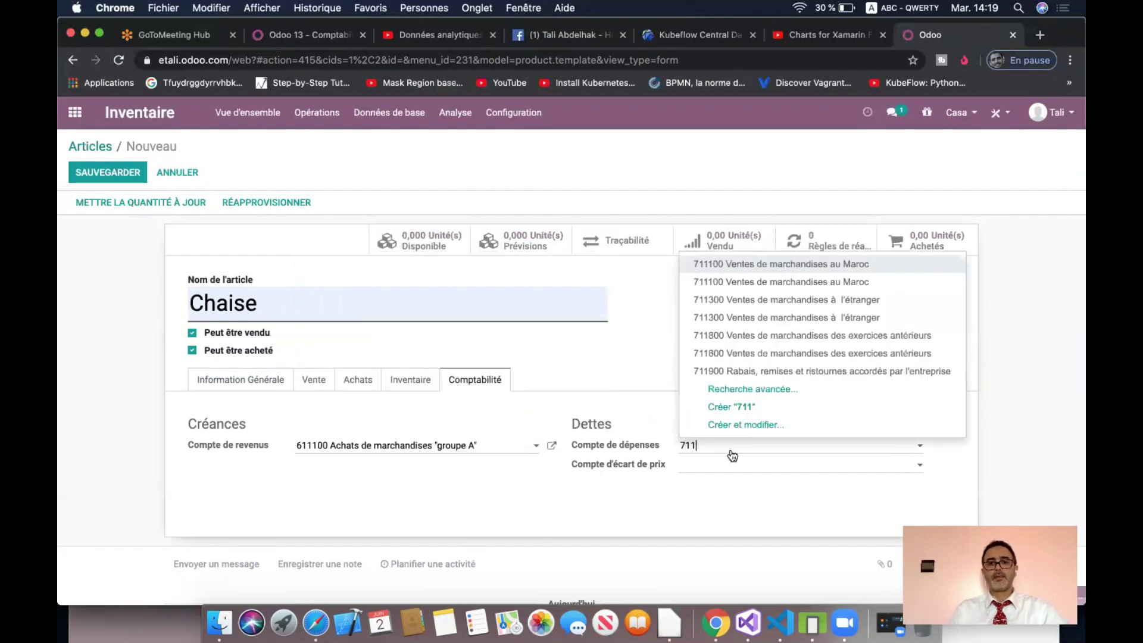
click(732, 265)
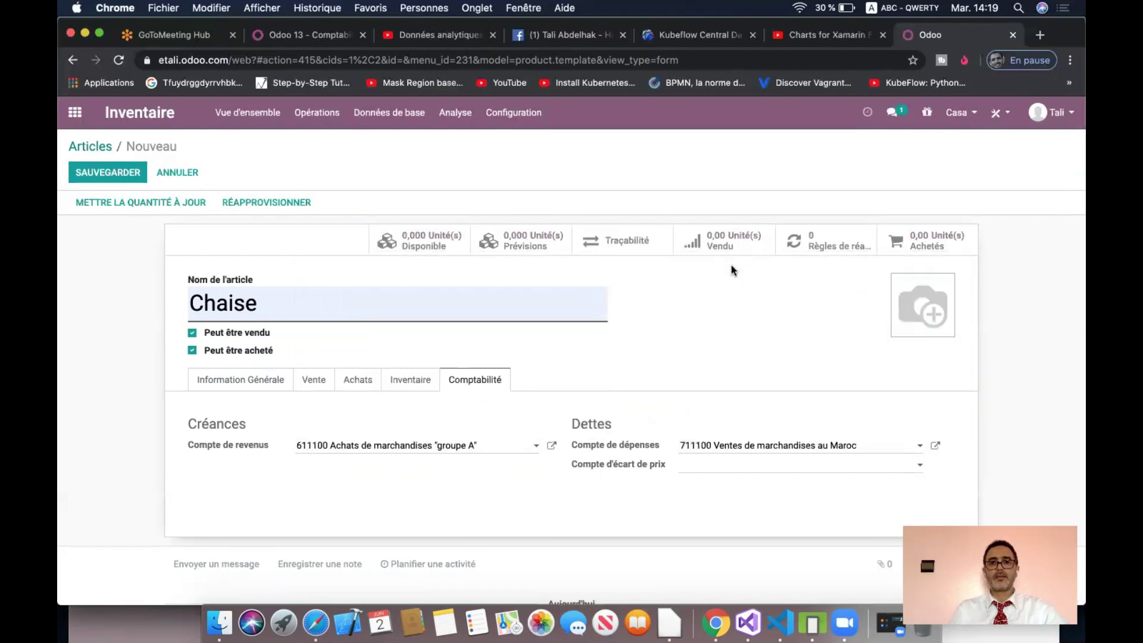
- Assign Chaise to company Tanger, save it, and start a new blank product
click(401, 382)
click(253, 382)
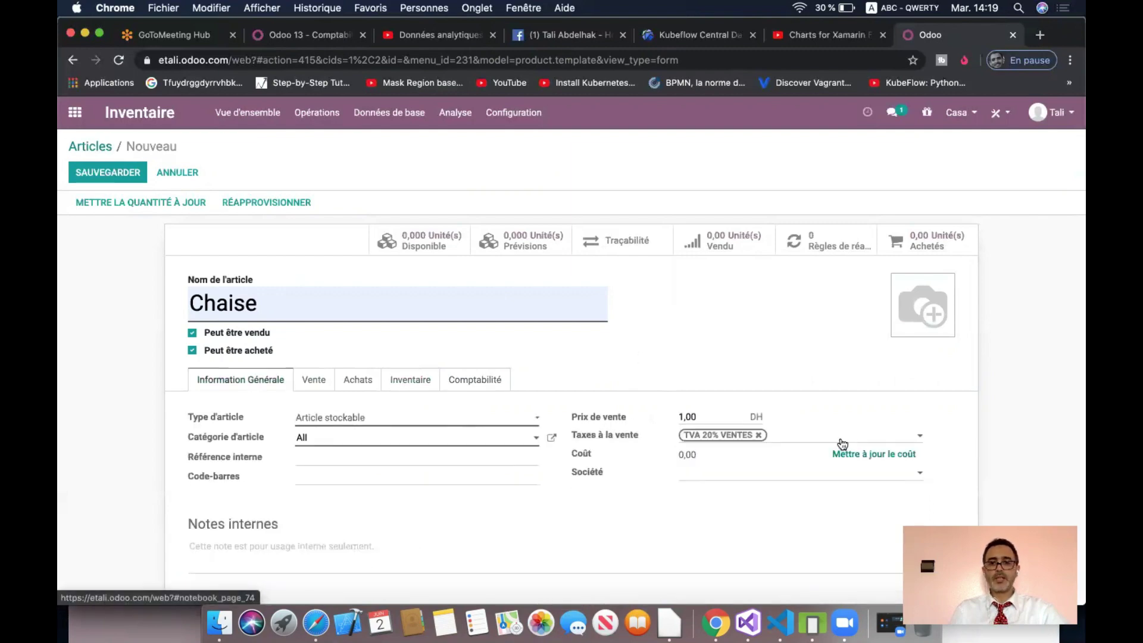
click(822, 474)
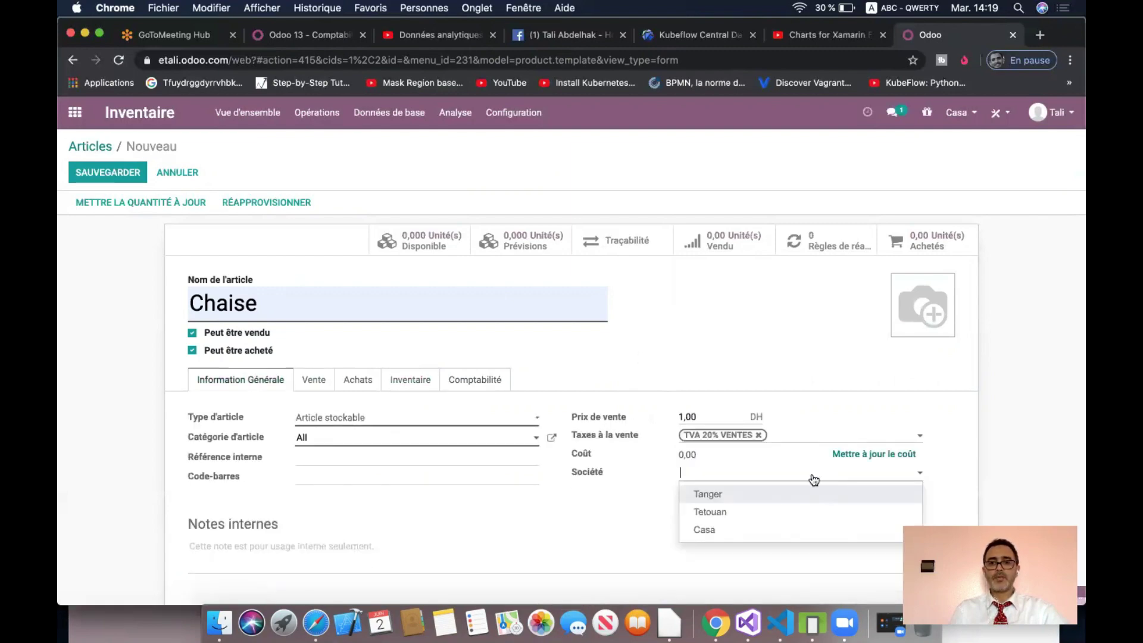
click(753, 494)
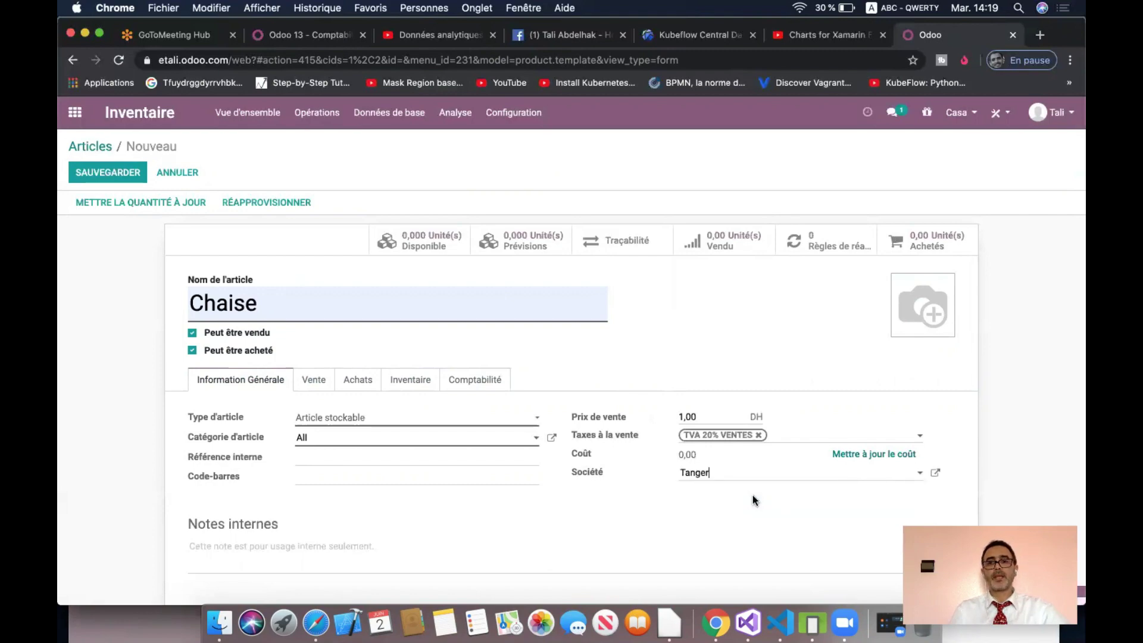
click(958, 112)
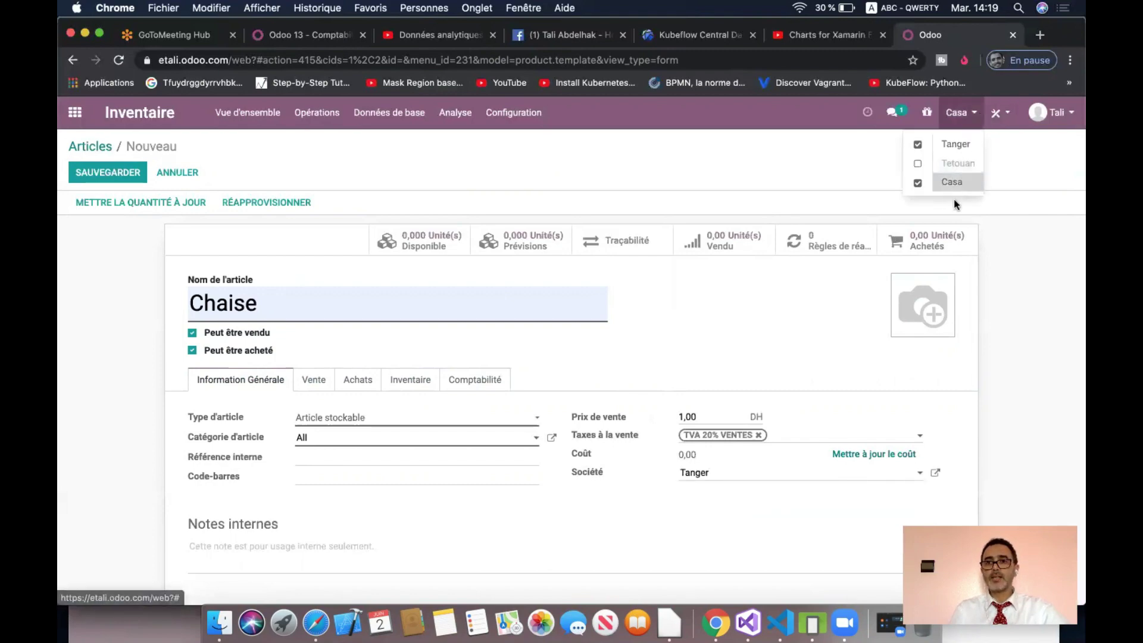
click(342, 166)
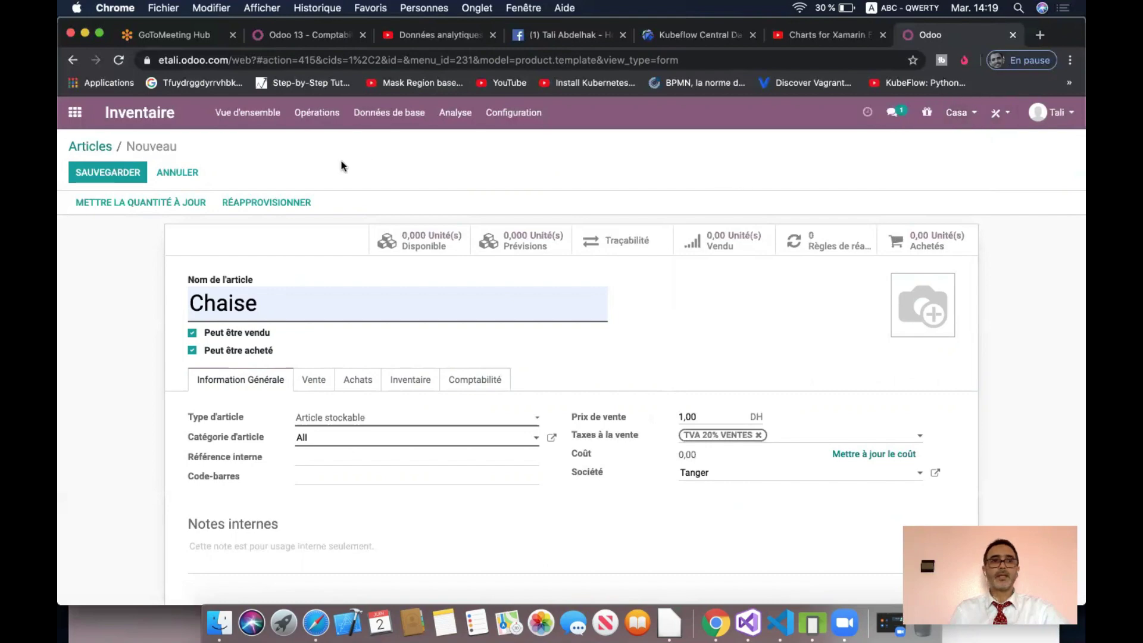
click(132, 172)
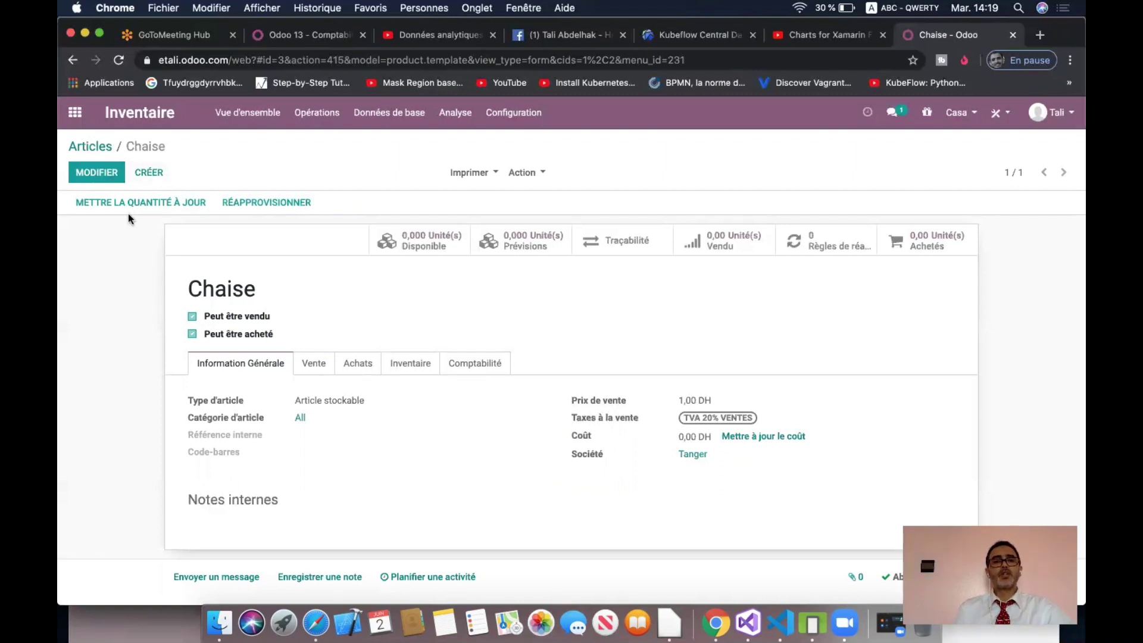
click(148, 173)
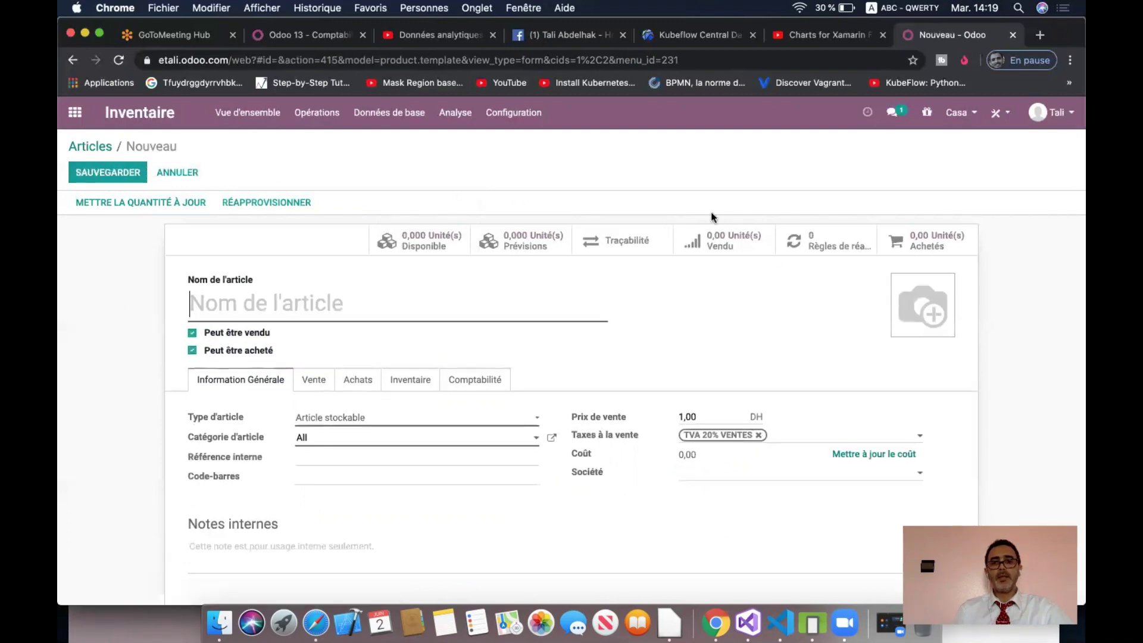
- Enable Tetouan as well, name the new article Table Ronde, and set Société to Tetouan
click(960, 123)
click(917, 164)
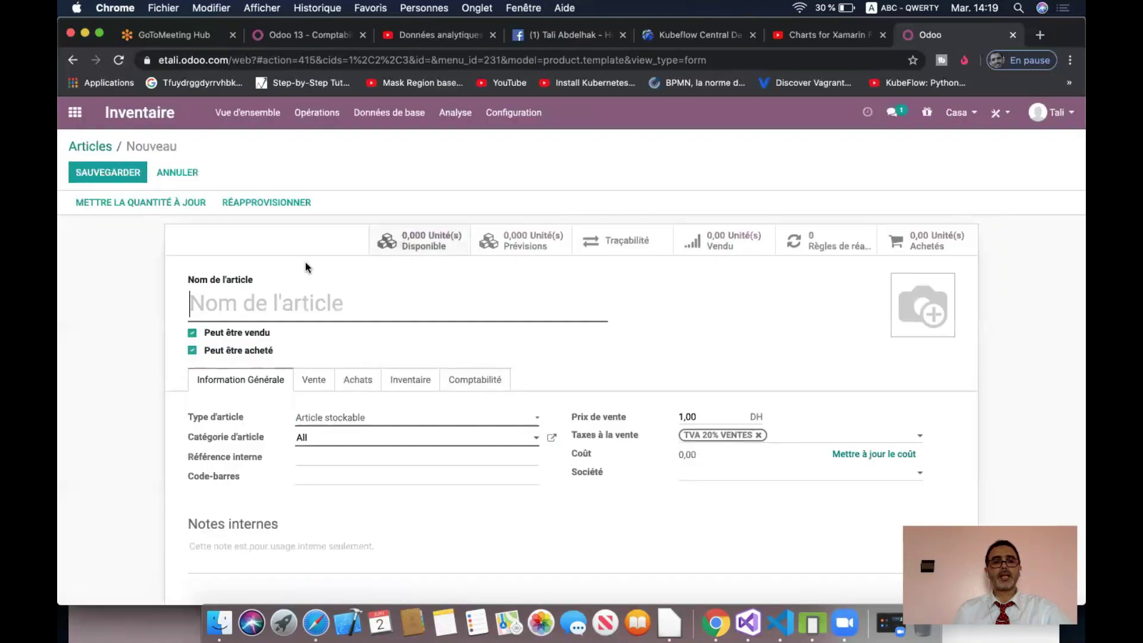
click(305, 301)
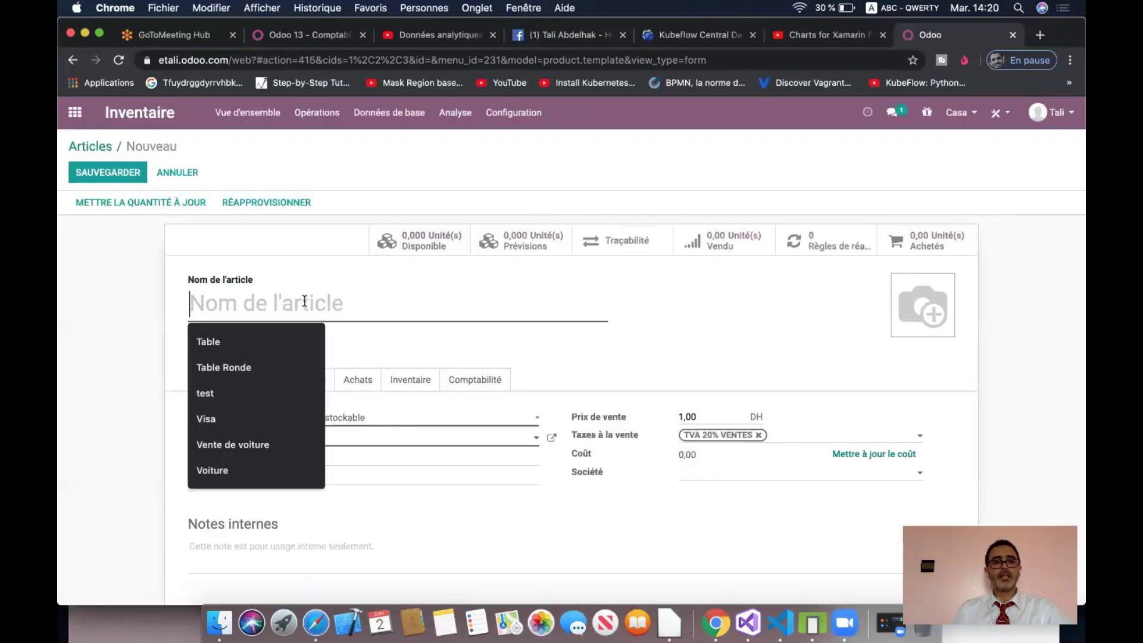
click(263, 358)
click(708, 474)
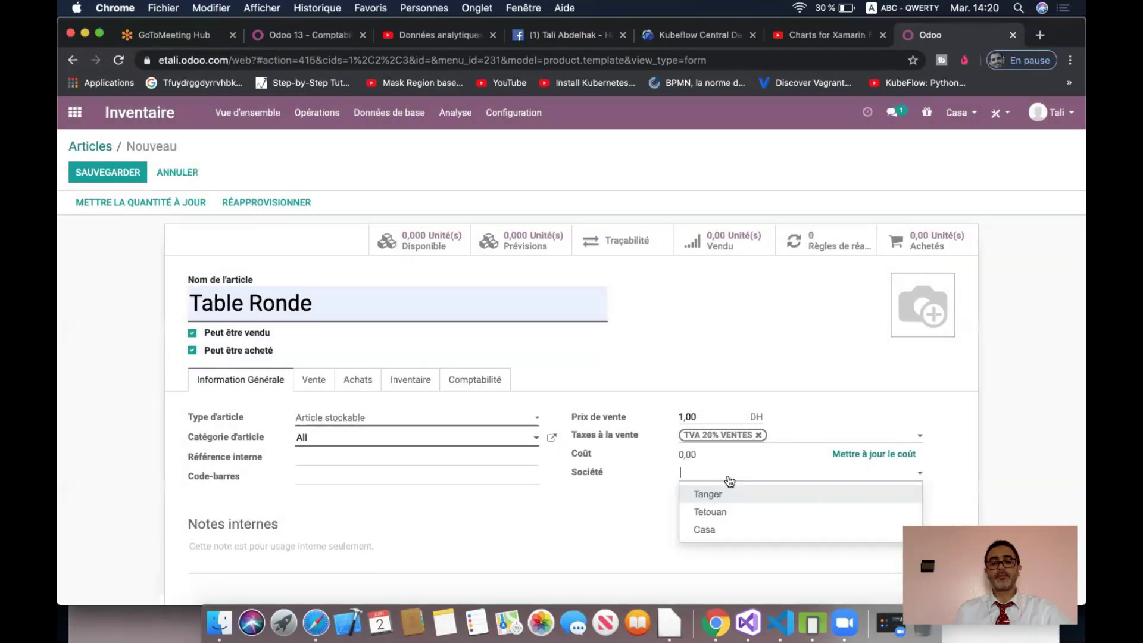
click(726, 510)
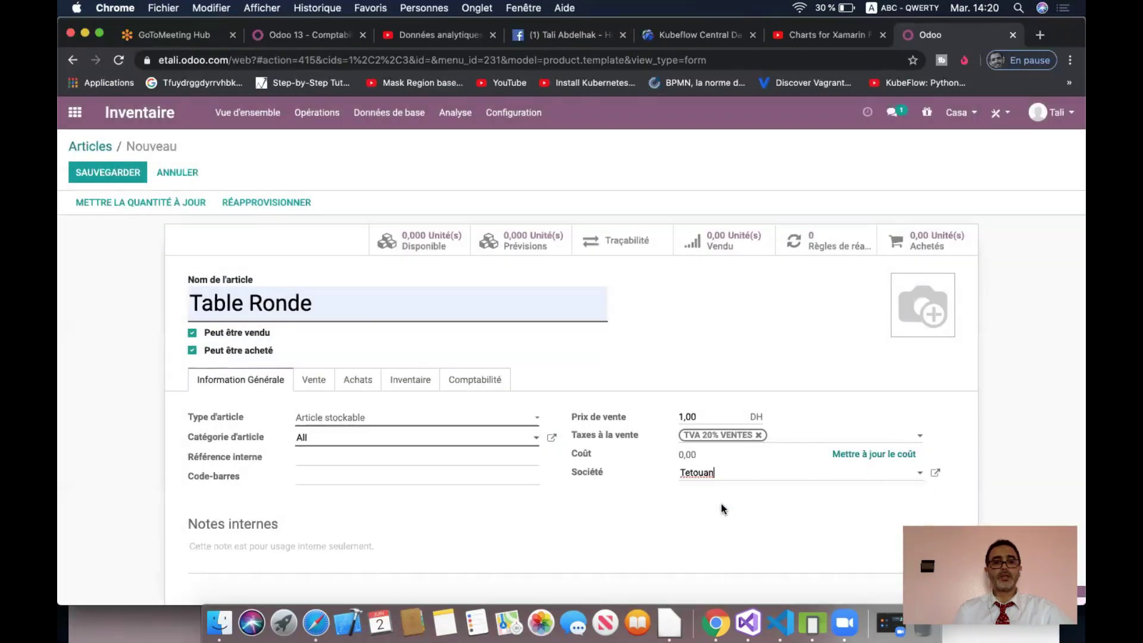
- Set Table Ronde's accounts to 611100 revenue and 711100 expense, then save
click(470, 380)
click(401, 446)
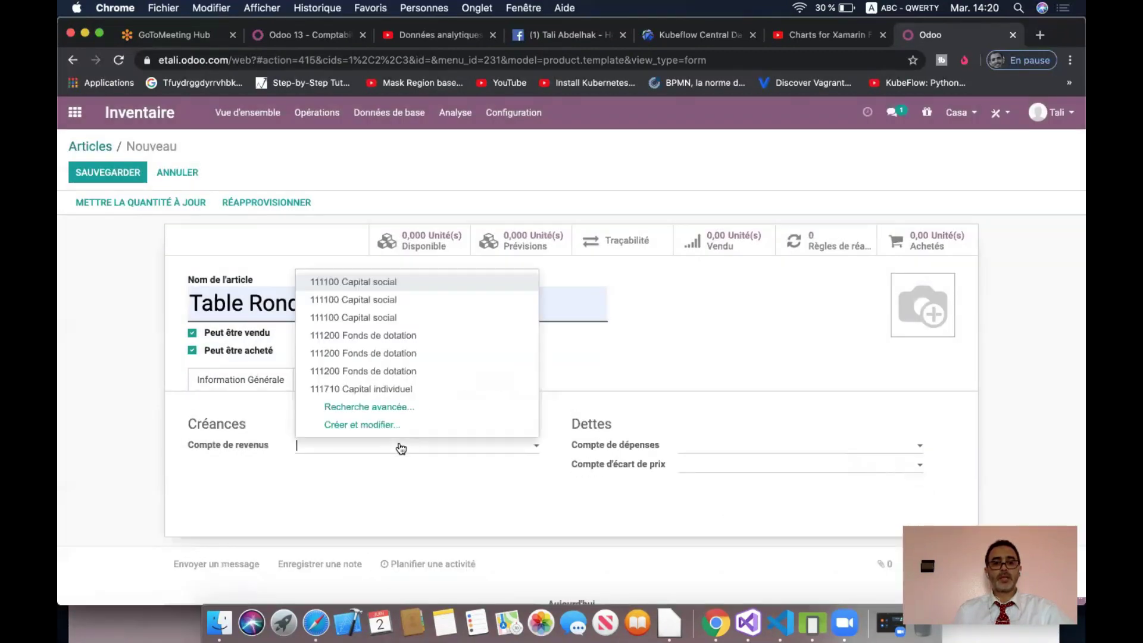
text(611)
click(424, 267)
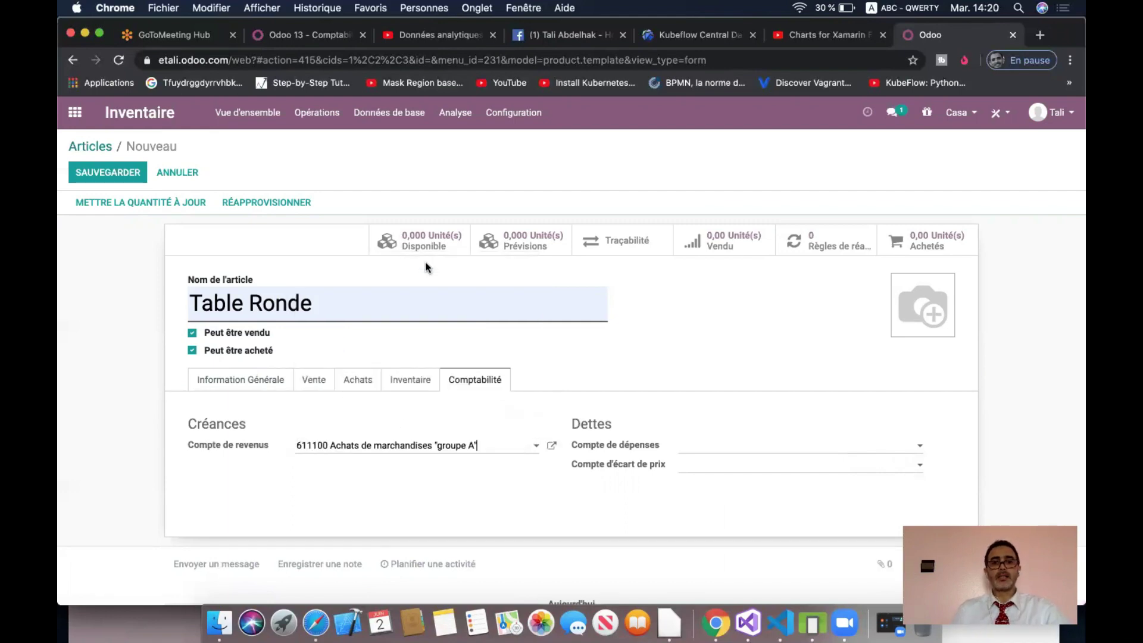
click(748, 446)
text(711)
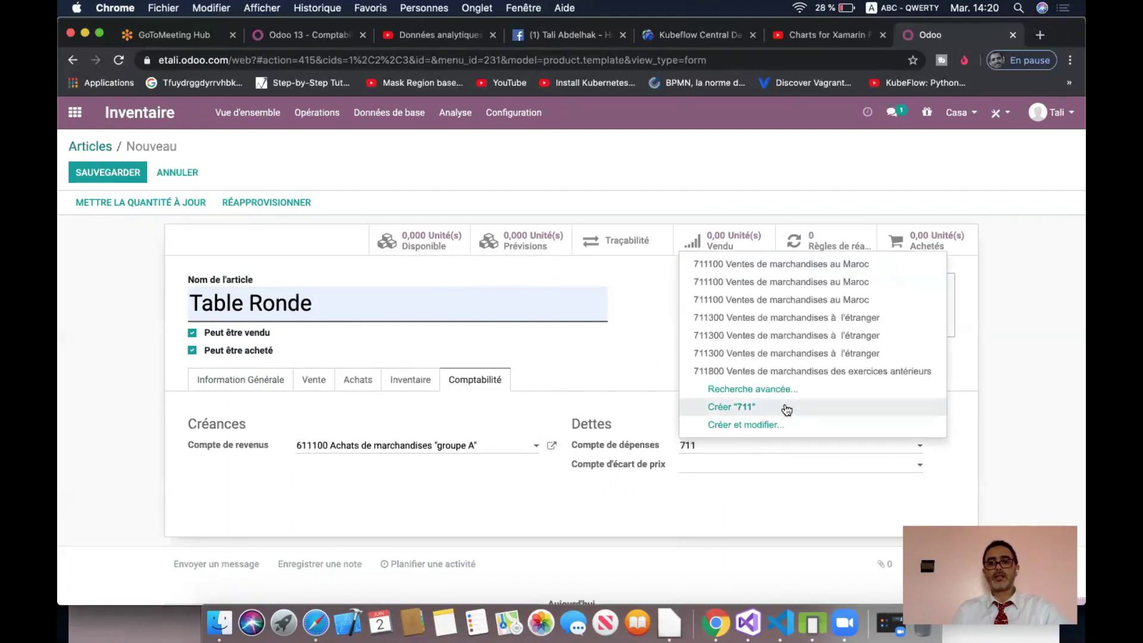
click(762, 266)
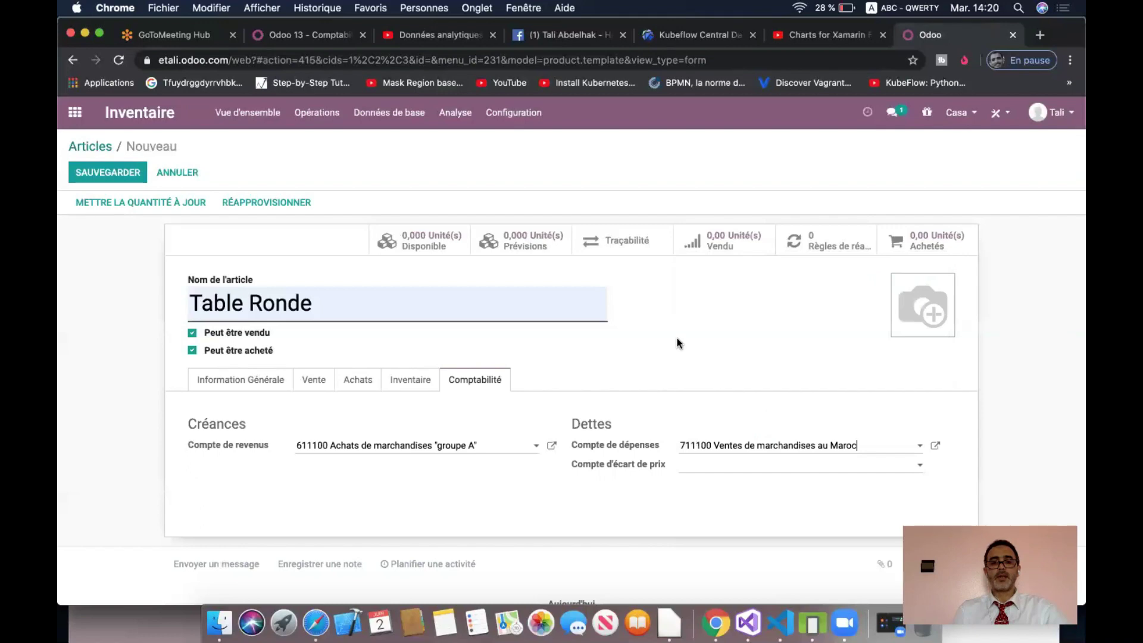
click(247, 380)
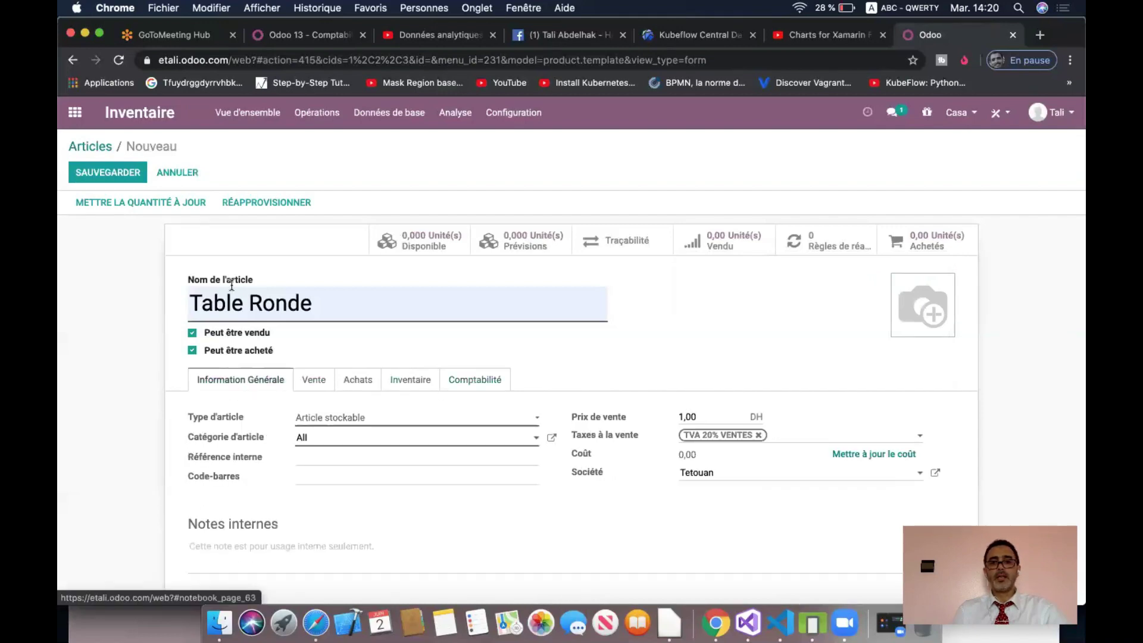
click(127, 178)
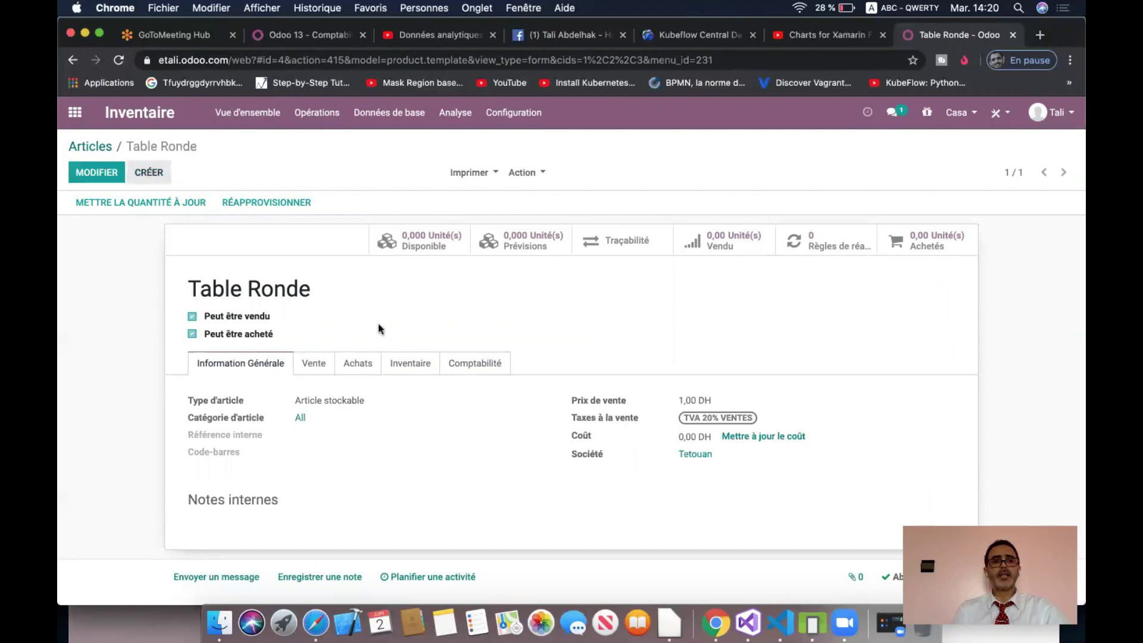
- Name the new article Voiture and set its revenue account to 611100
click(319, 303)
click(270, 467)
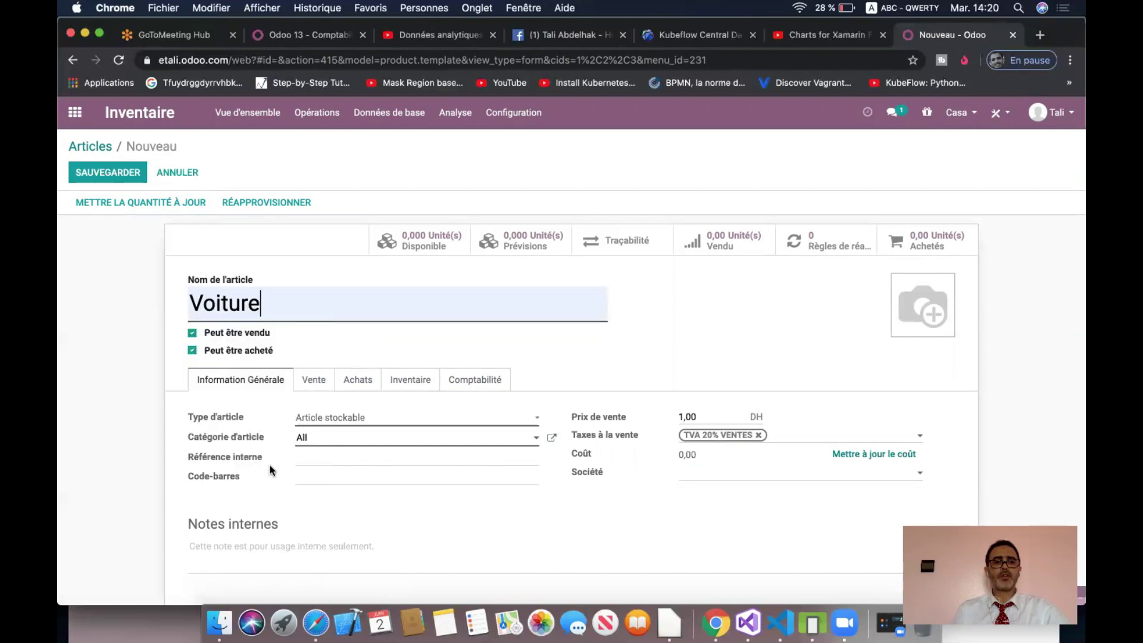
click(499, 386)
click(427, 444)
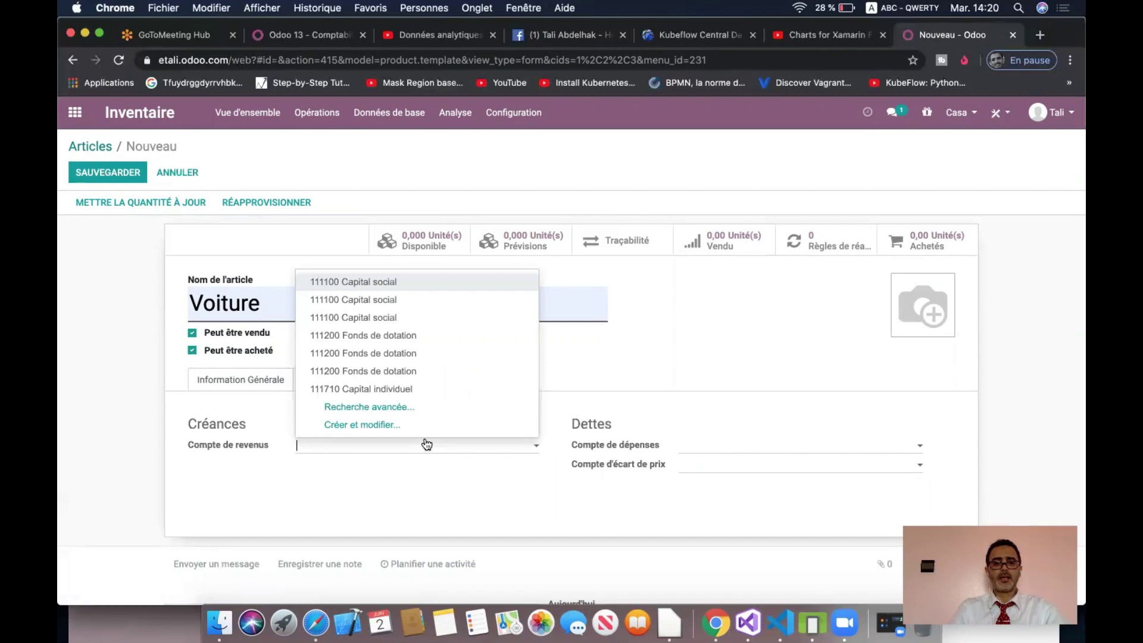
text(611)
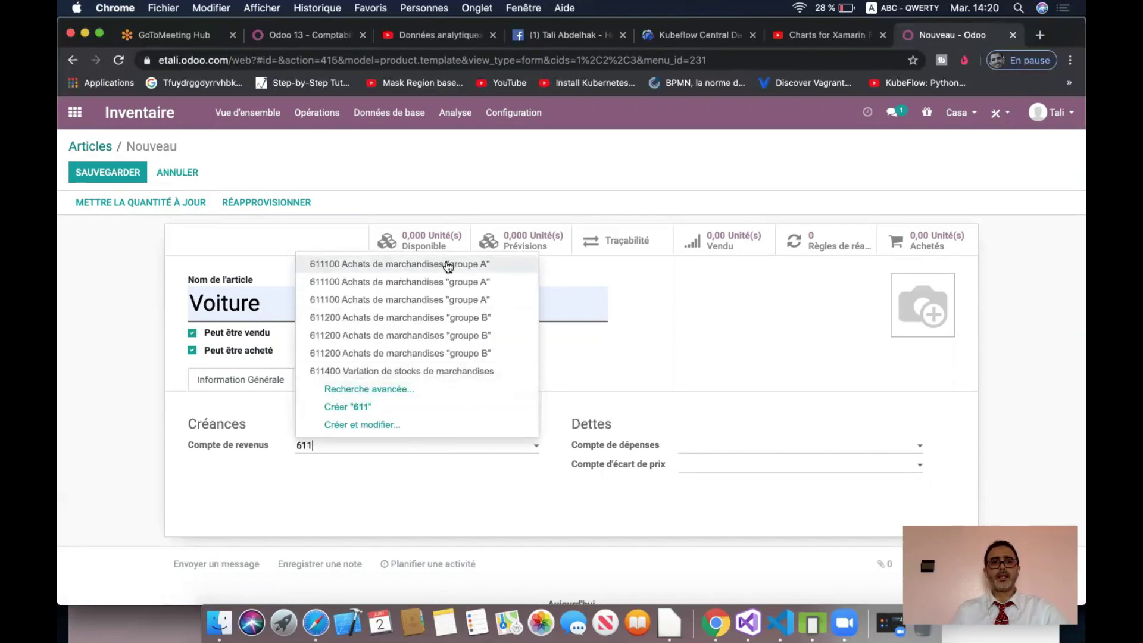
click(448, 265)
- Set Voiture's expense account to 711100, save, and return to the Articles list
text(711)
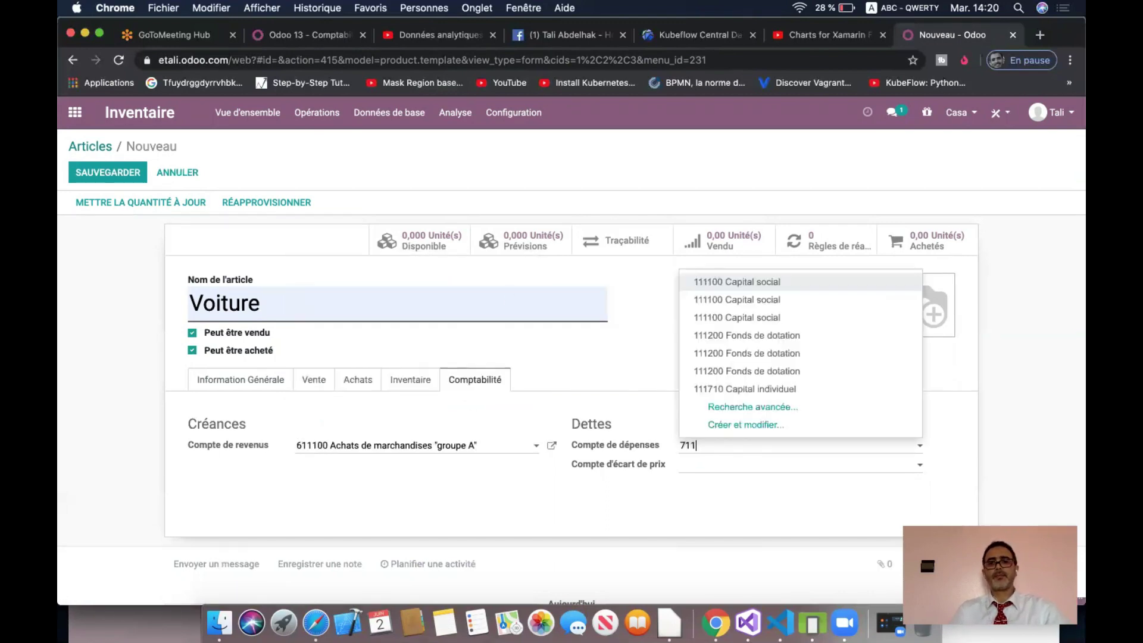
click(741, 267)
click(115, 172)
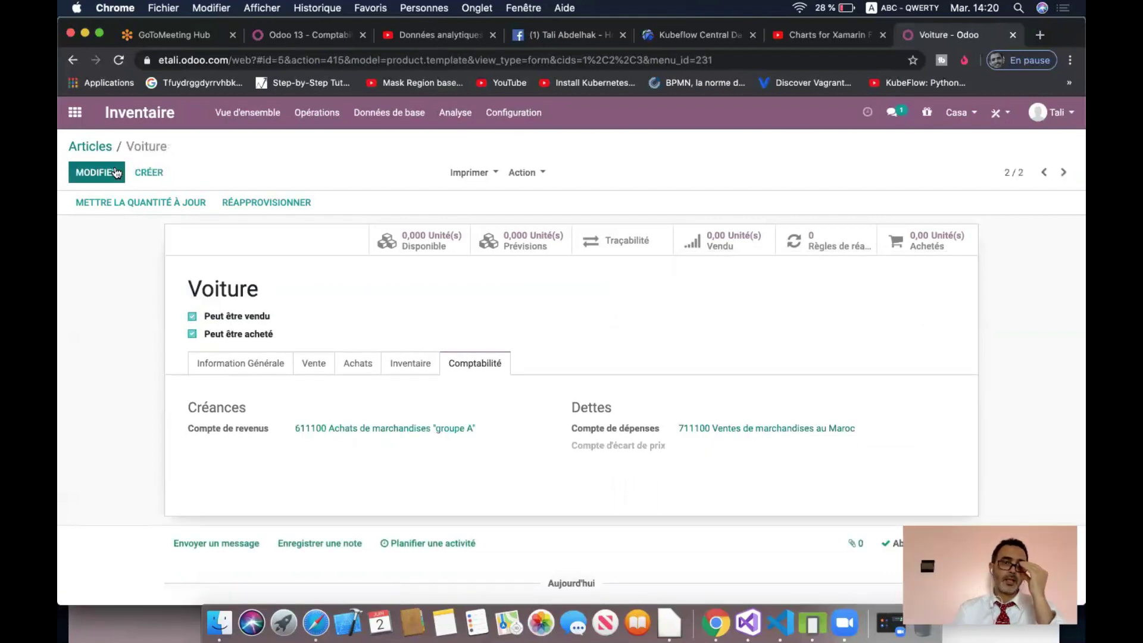
click(94, 145)
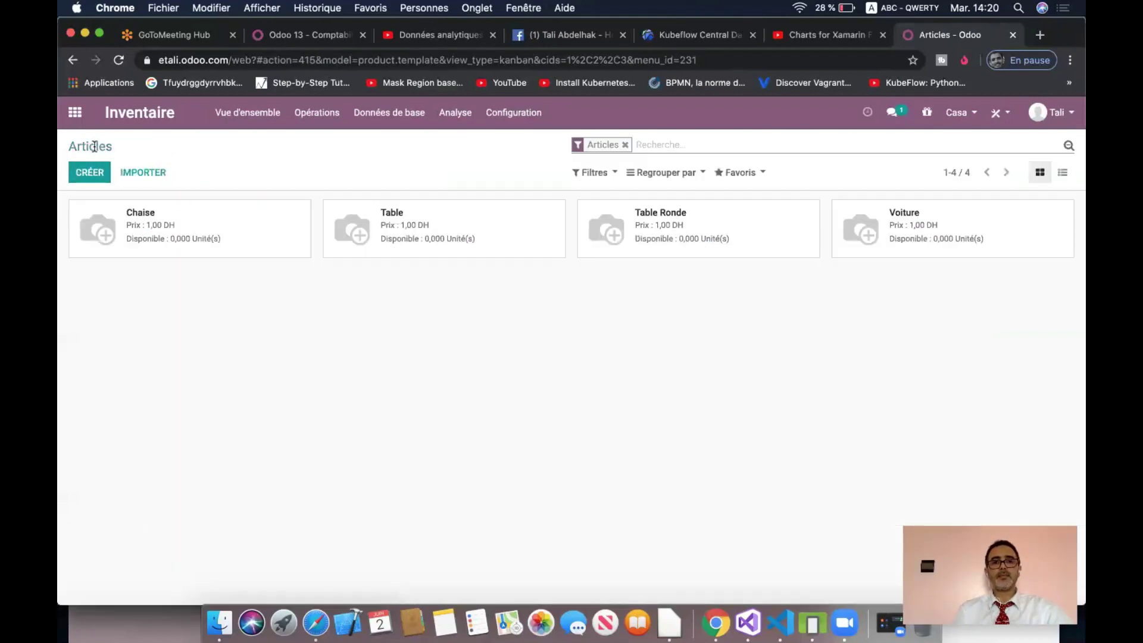
- Untick Tetouan and then Tanger in the company switcher, leaving only Casa active
click(976, 114)
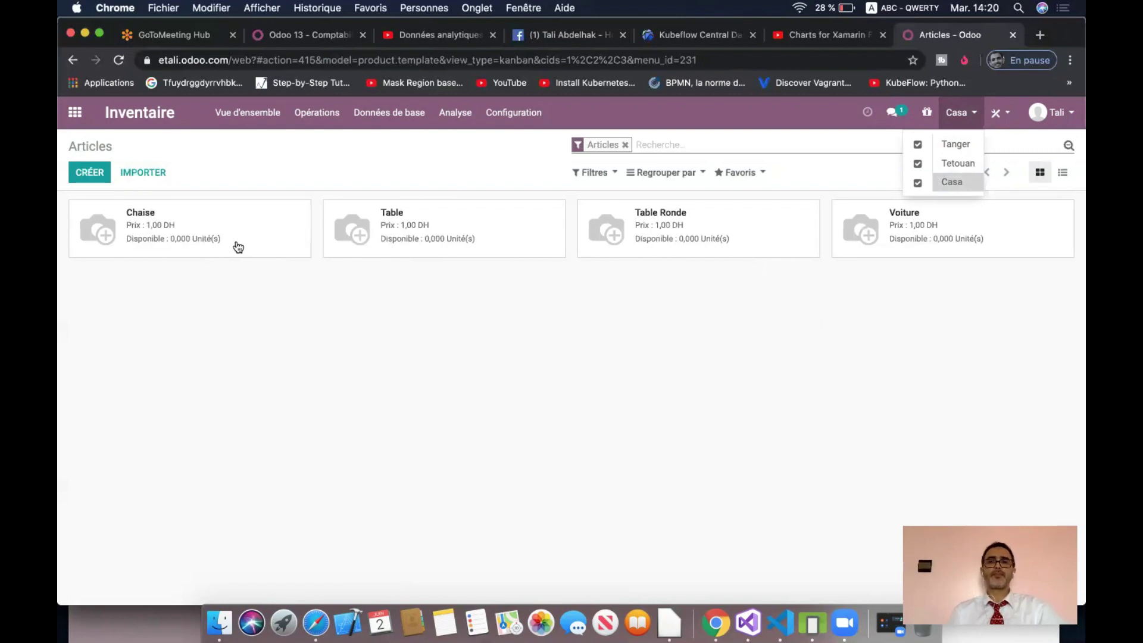
click(917, 164)
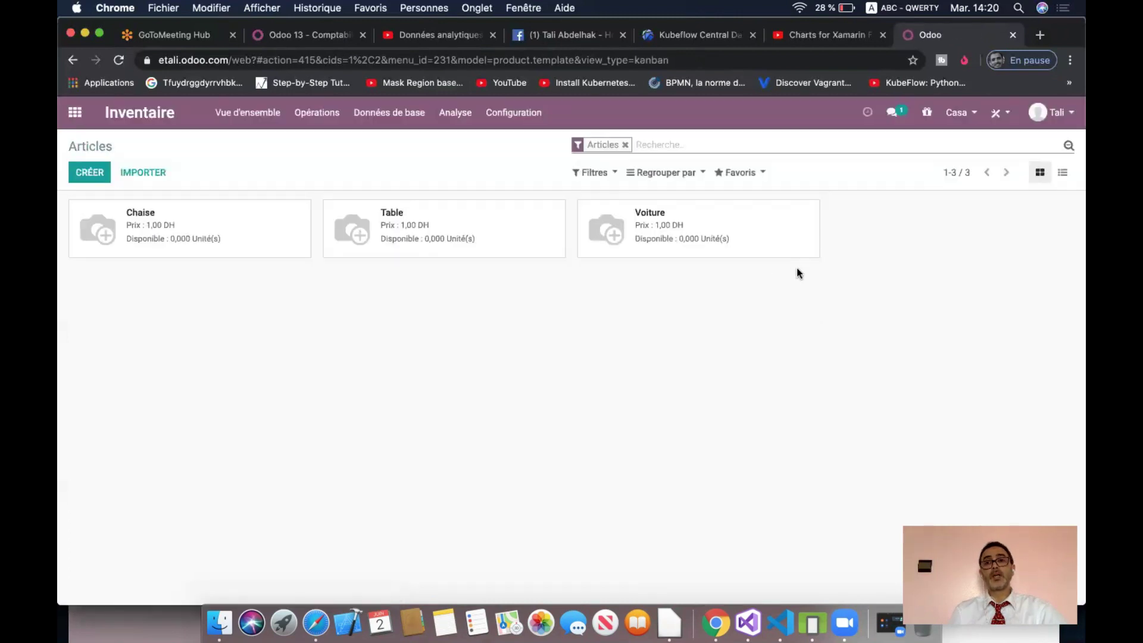
click(959, 113)
click(918, 146)
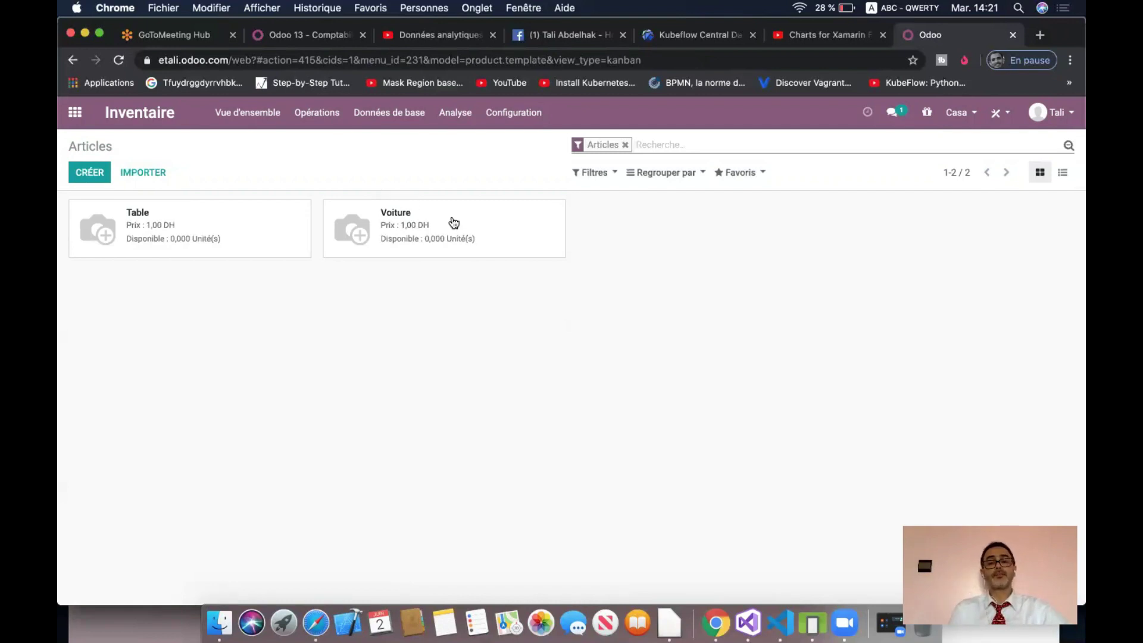
click(315, 623)
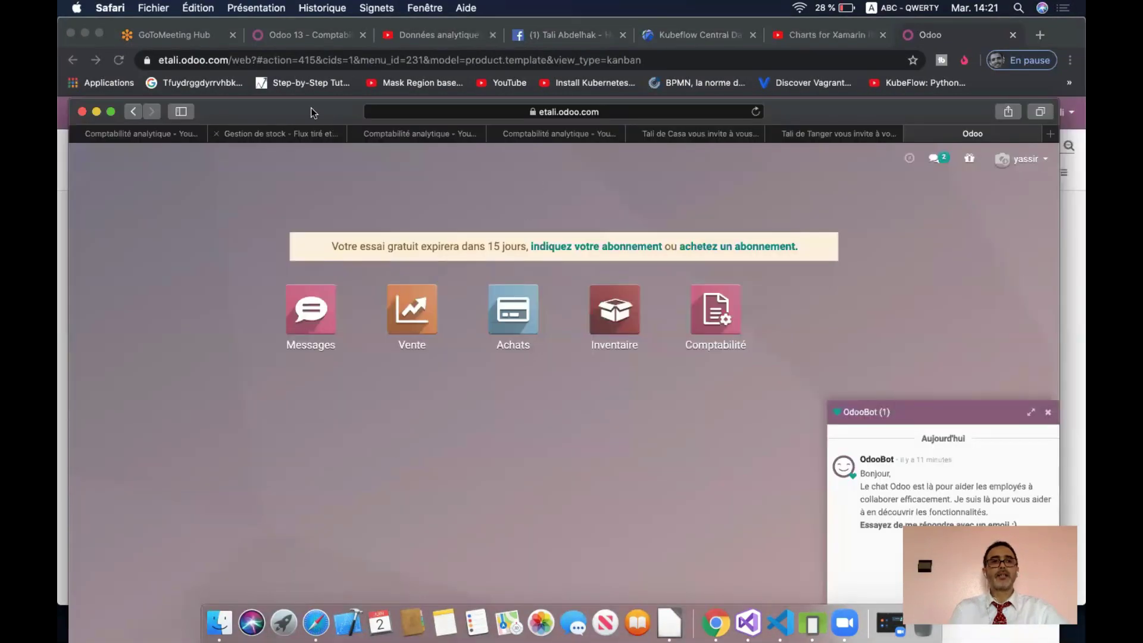
- In the Safari session, reload, open Inventaire > Données de base > Articles, and close the OdooBot chat
drag(311, 107, 317, 42)
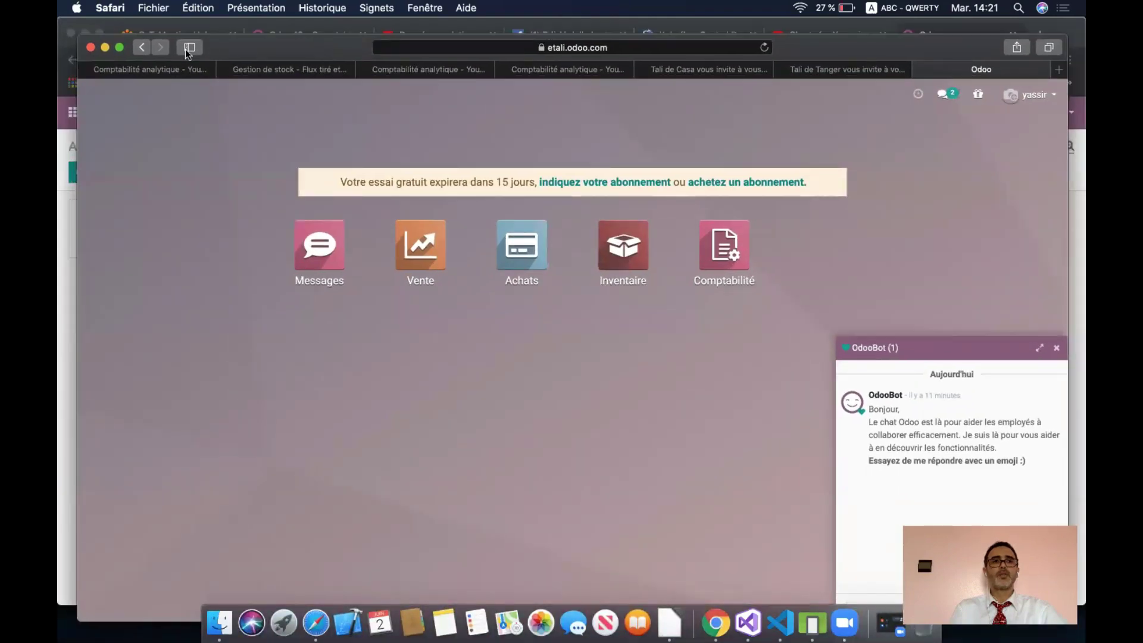
click(764, 49)
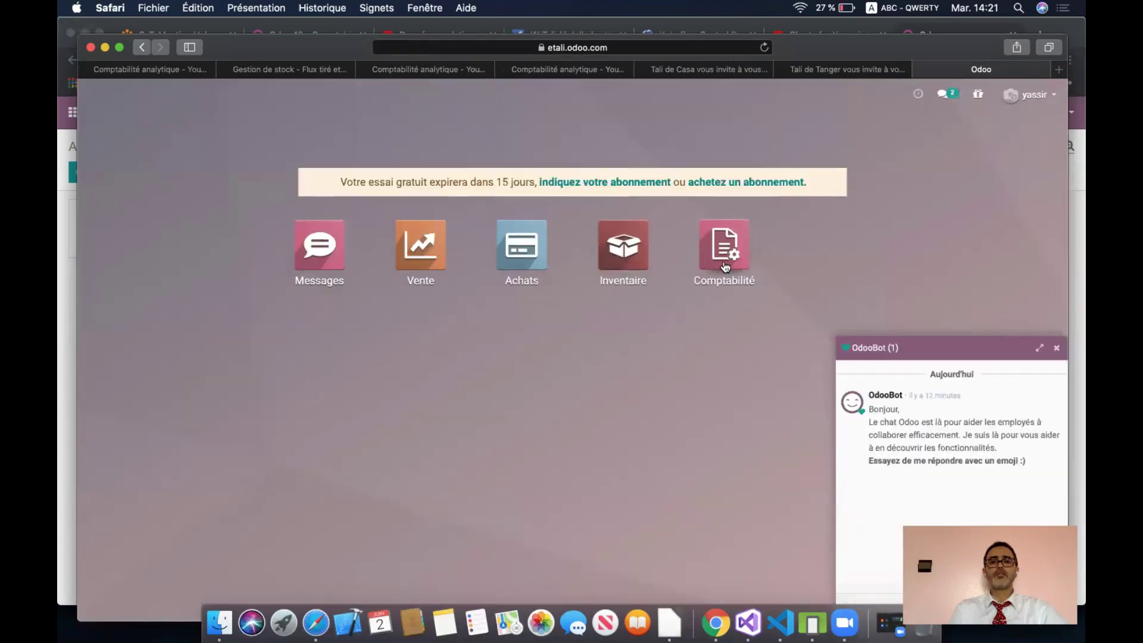
click(625, 259)
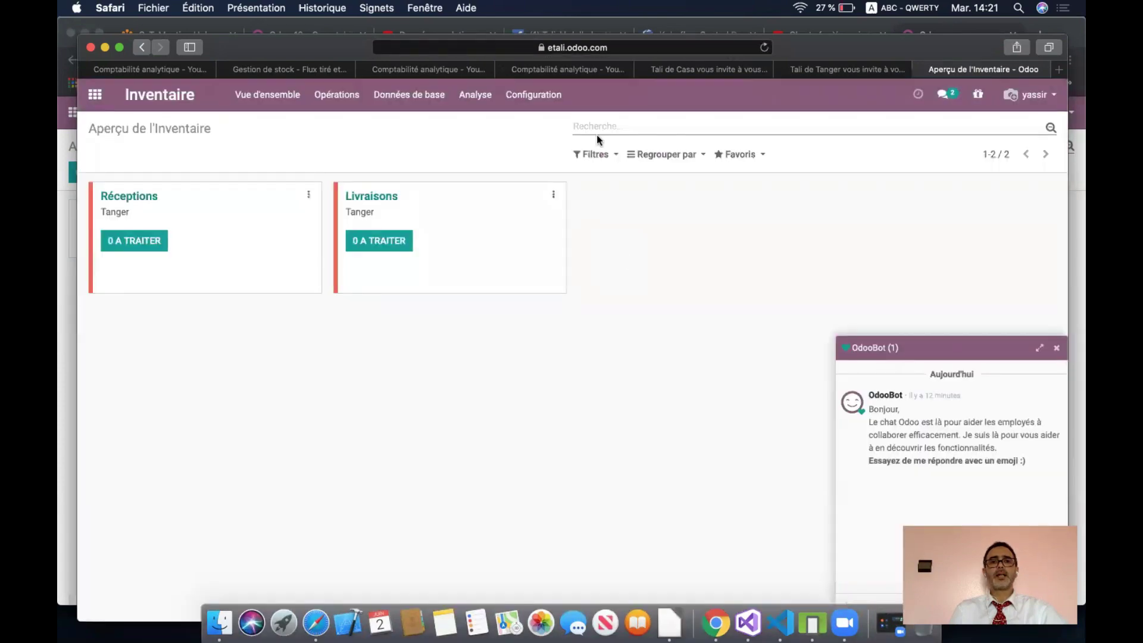
click(420, 103)
click(418, 123)
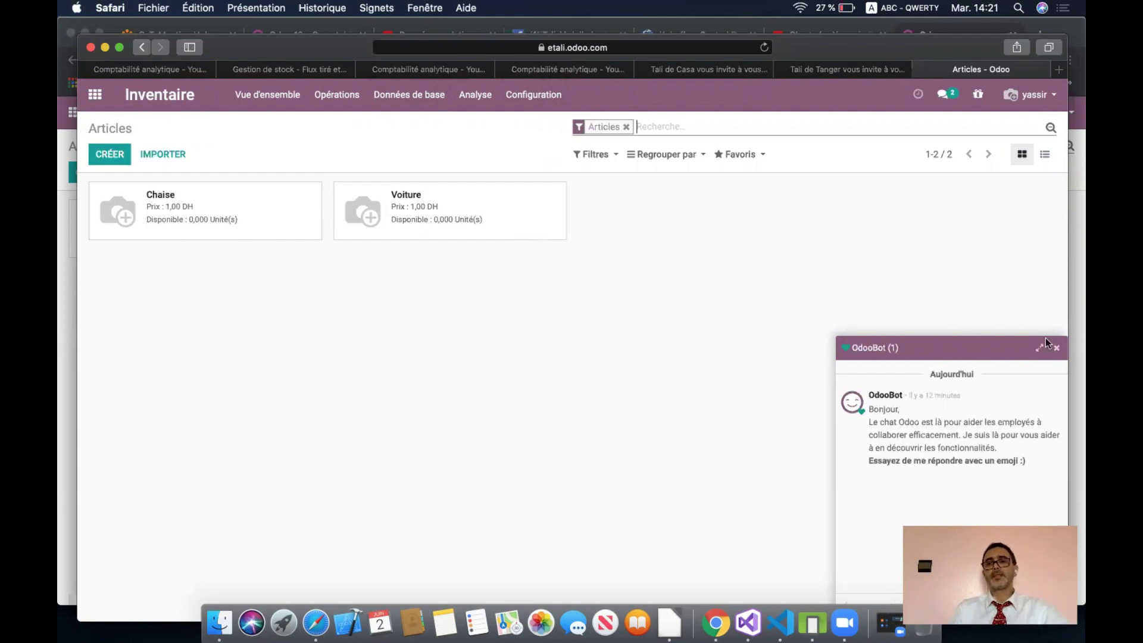
click(1059, 350)
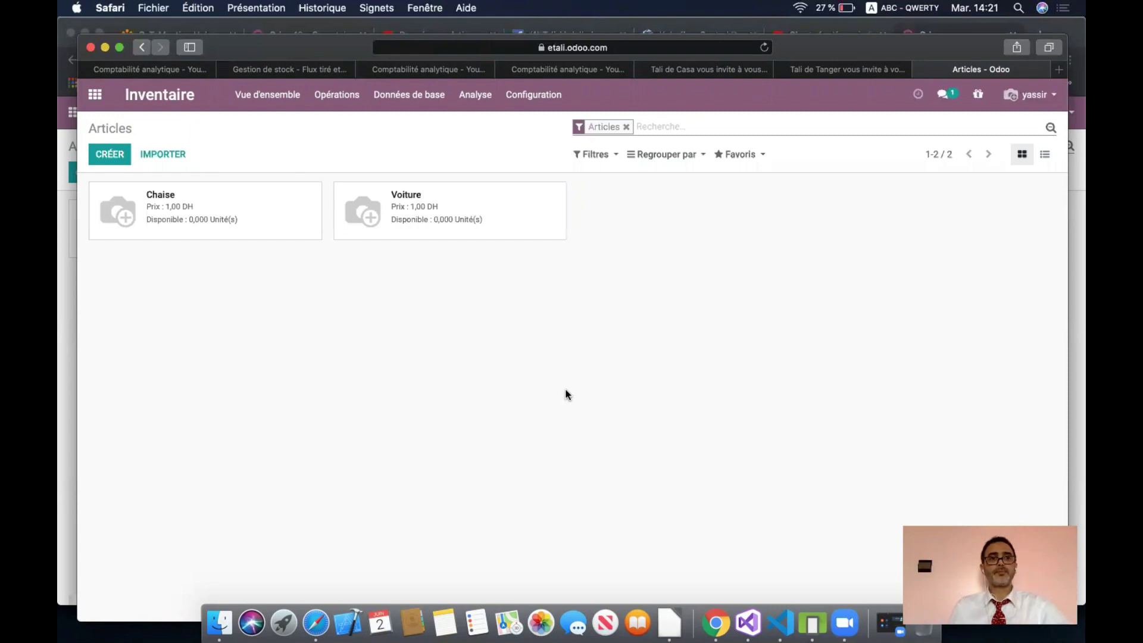
drag(846, 51, 831, 42)
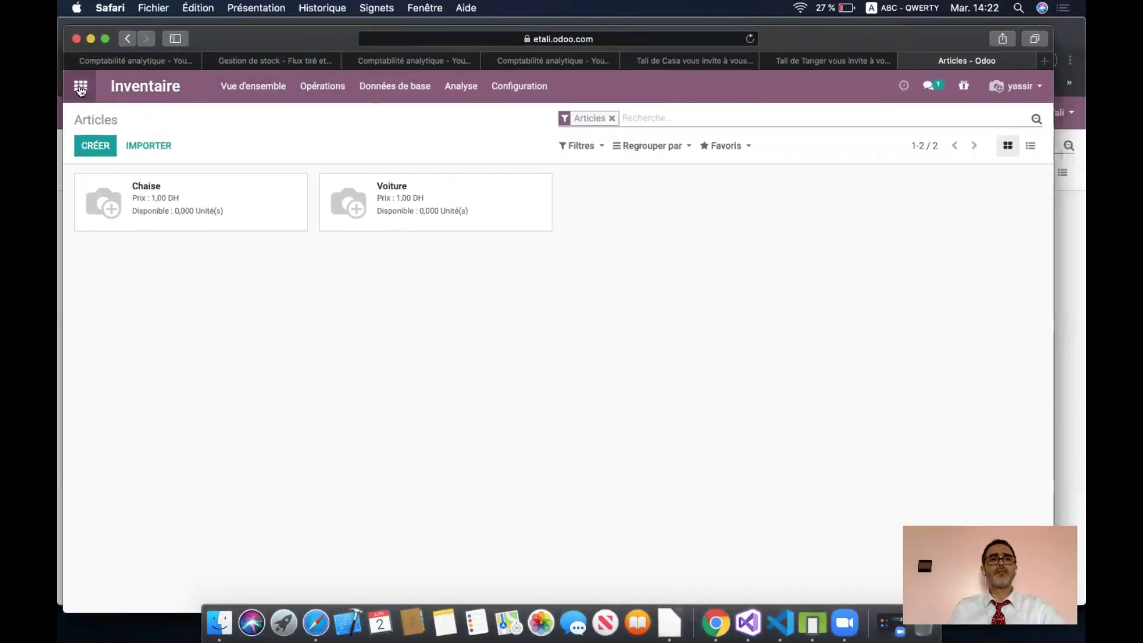
- Start a new purchase quotation in Achats with Fes created as a new vendor
click(81, 85)
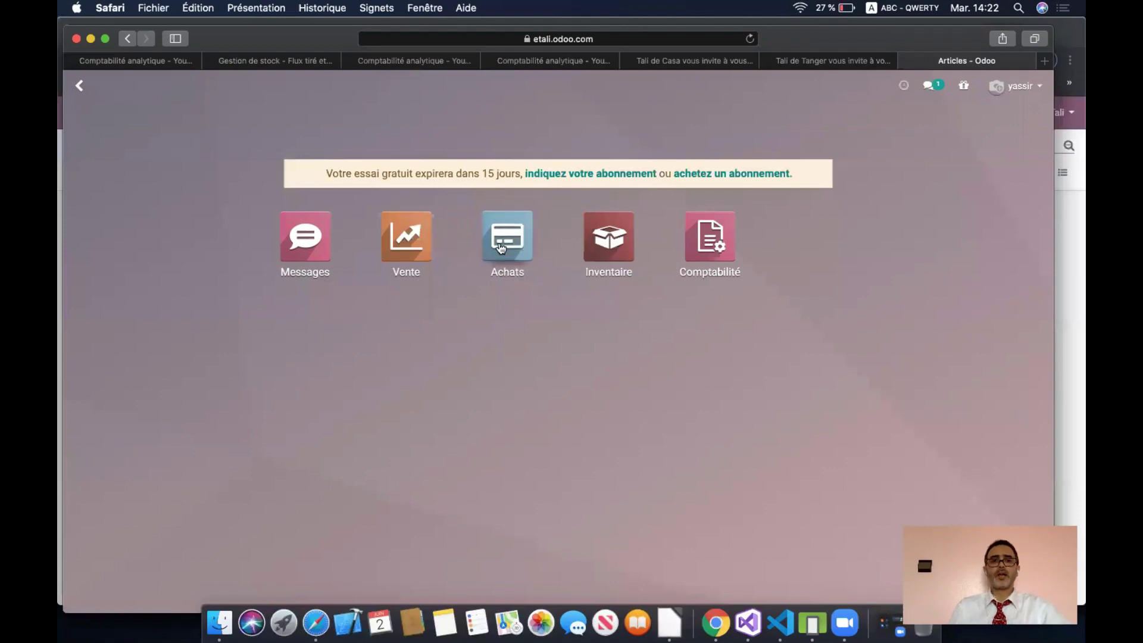
click(501, 248)
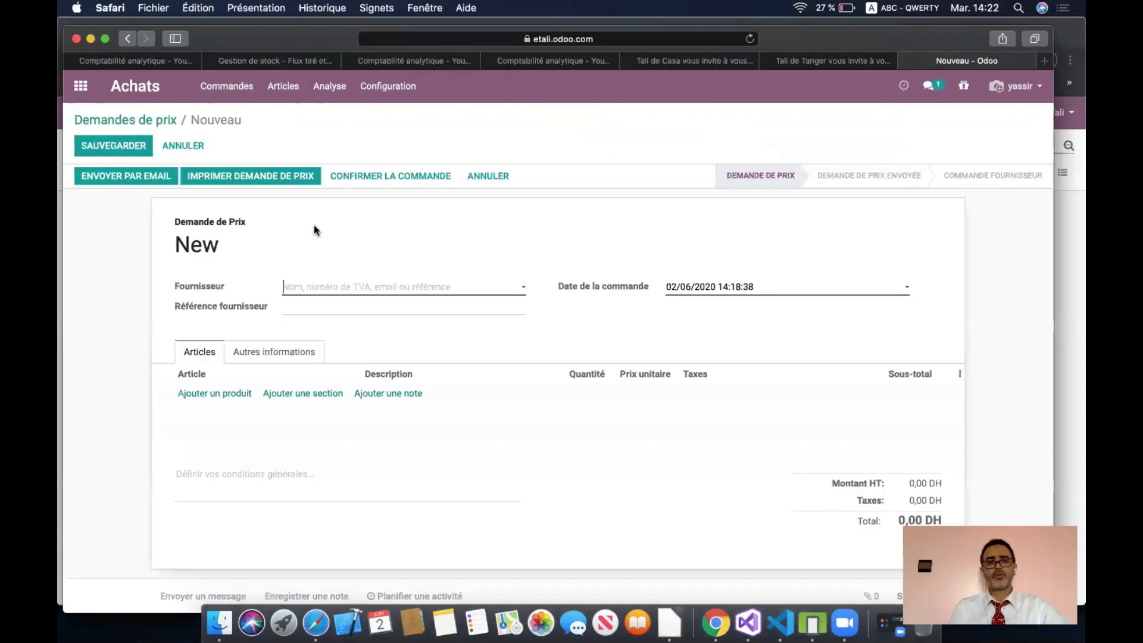
click(356, 286)
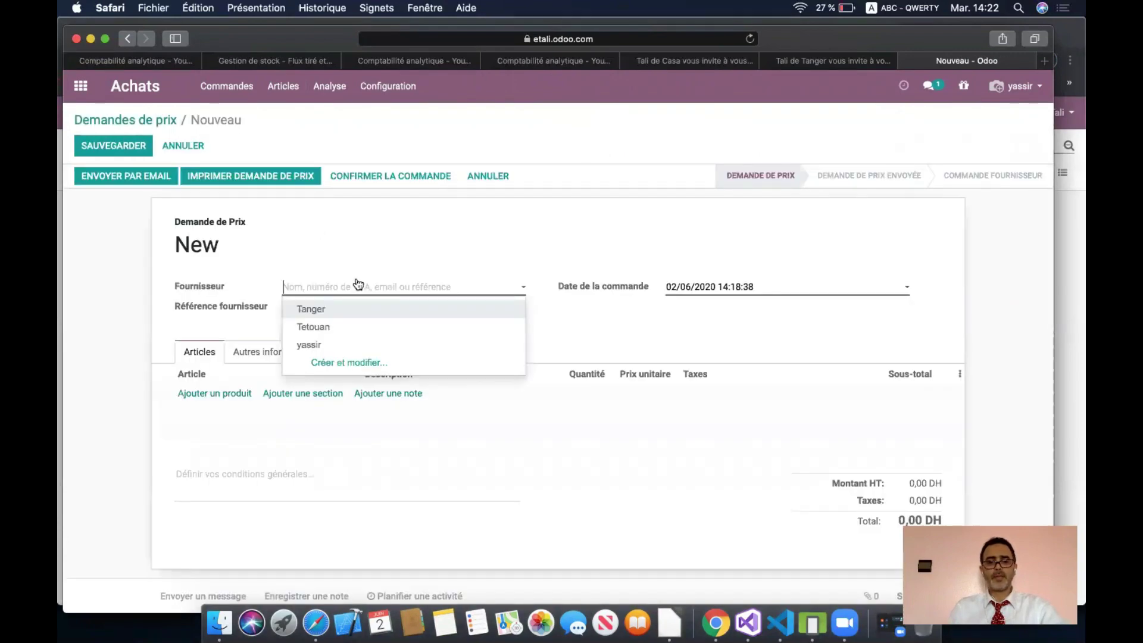
text(Fes)
click(349, 308)
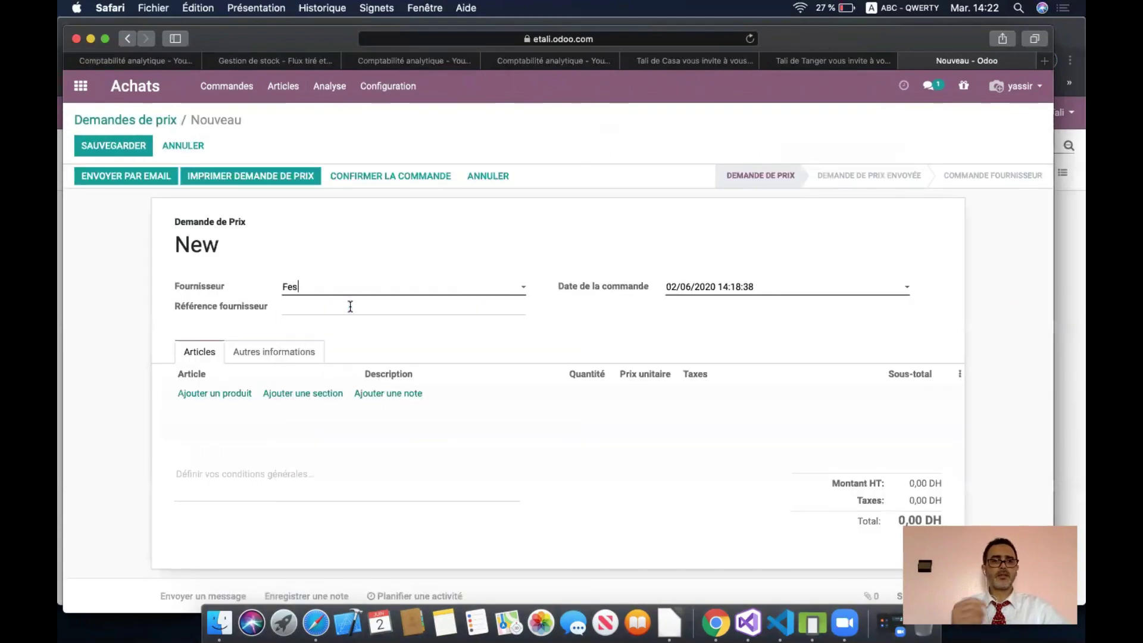
- Add a Chaise line: quantity 10, unit price 20, tax TVA 20% ACHATS, totalling 240,00 DH
click(221, 397)
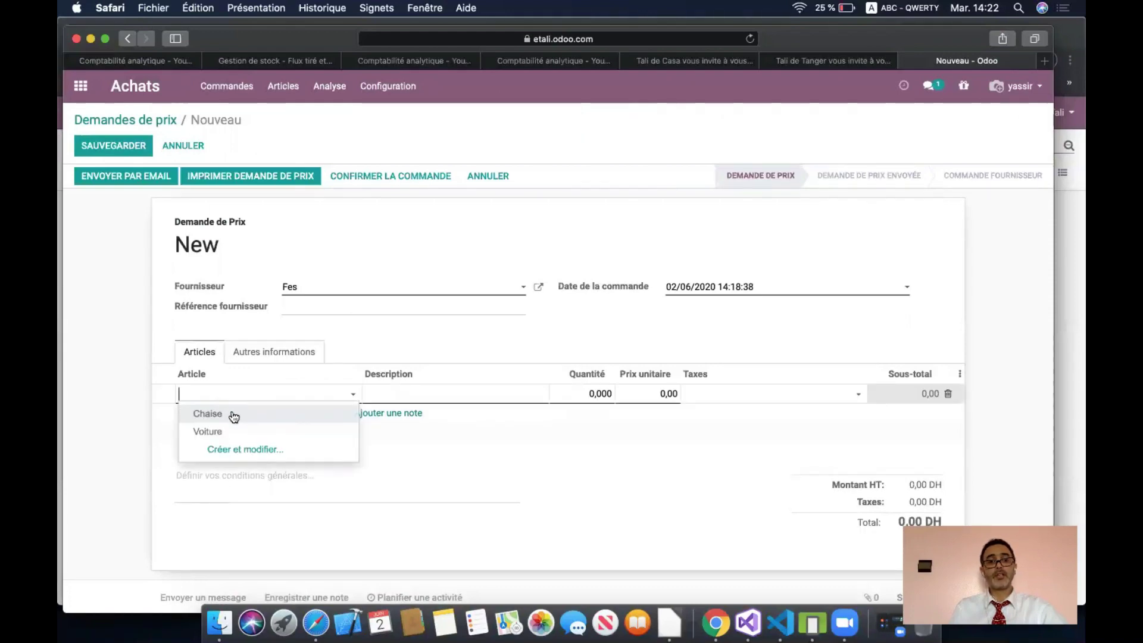
click(234, 415)
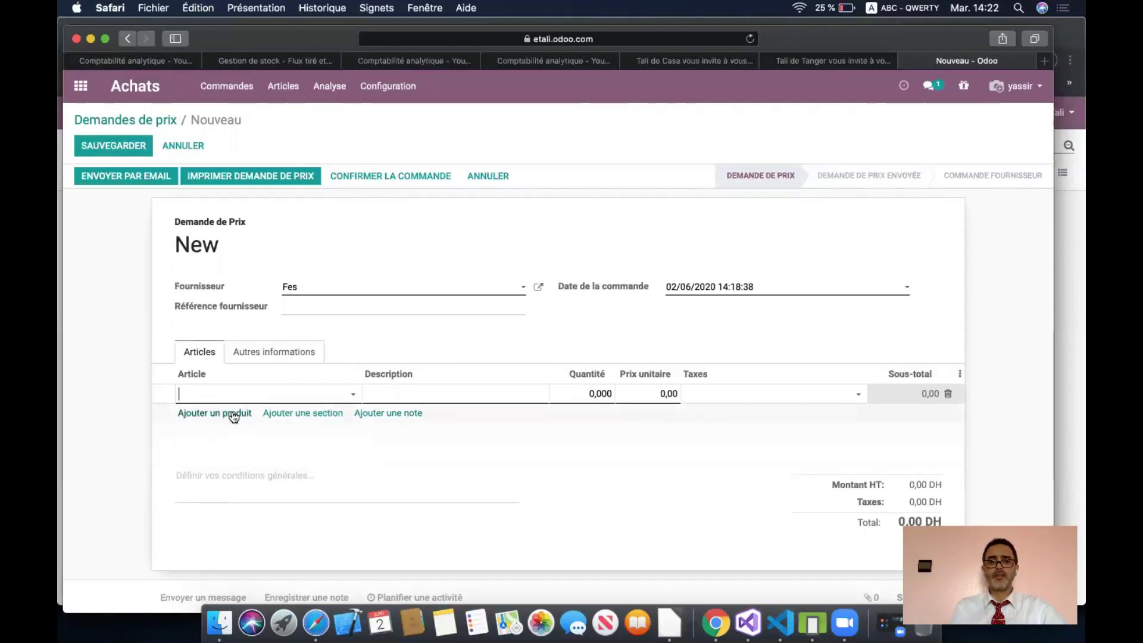
click(580, 393)
double_click(599, 394)
text(10)
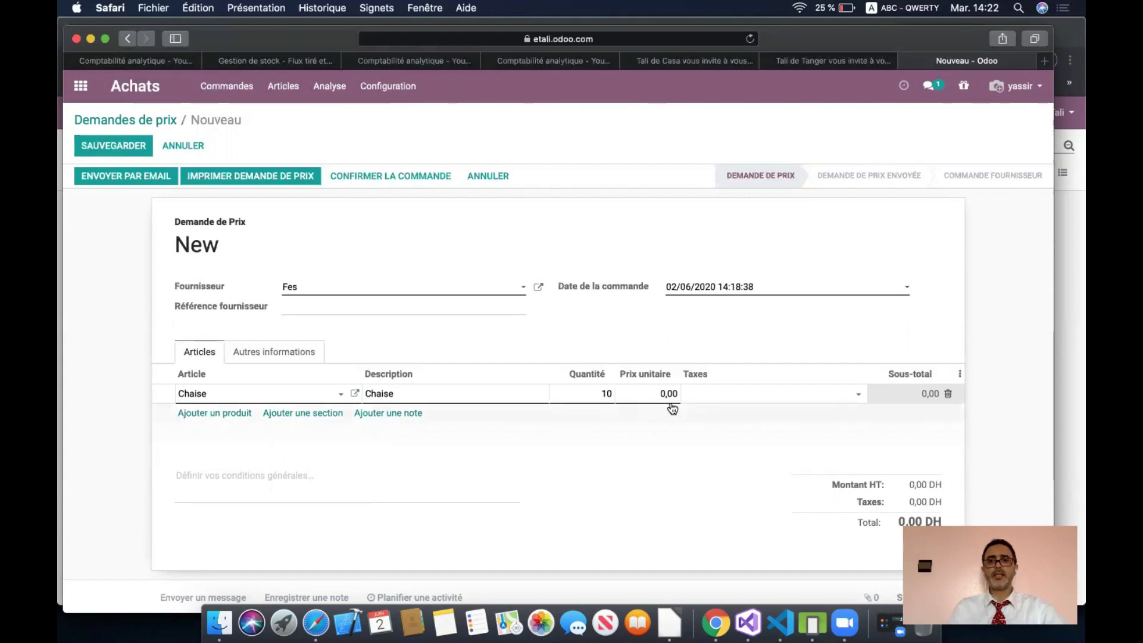
double_click(668, 396)
text(20)
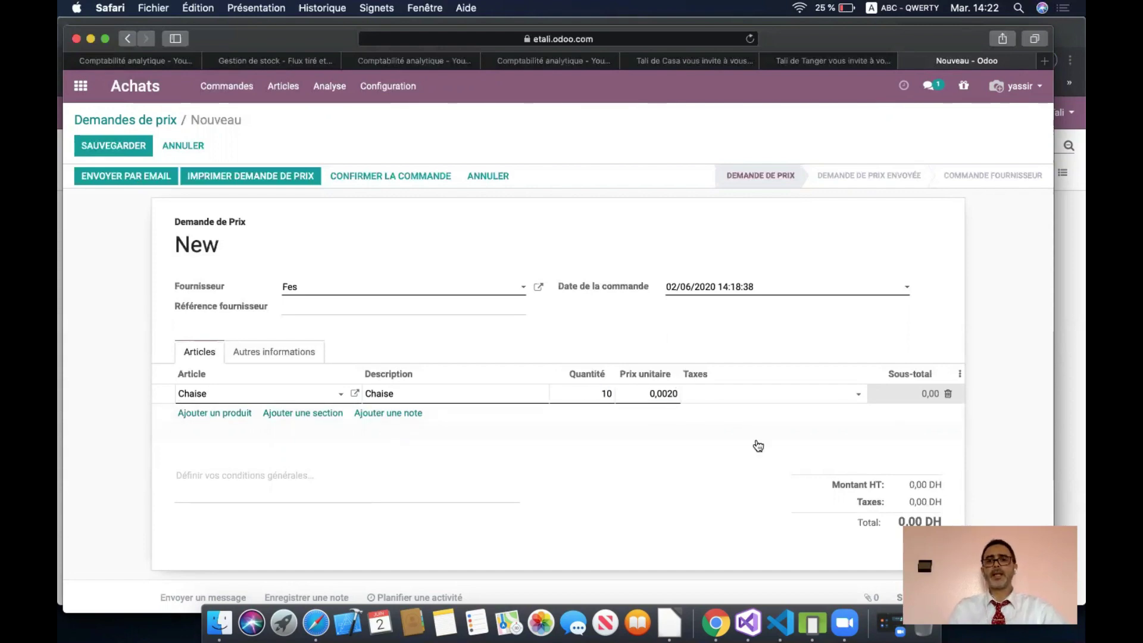
double_click(663, 393)
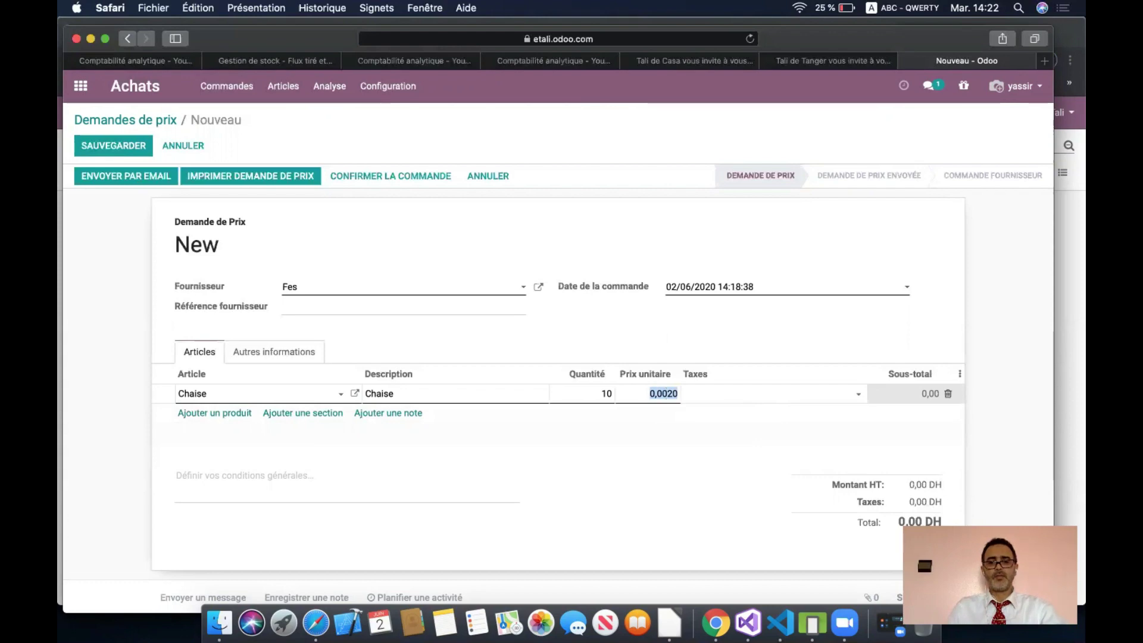
text(20)
click(777, 401)
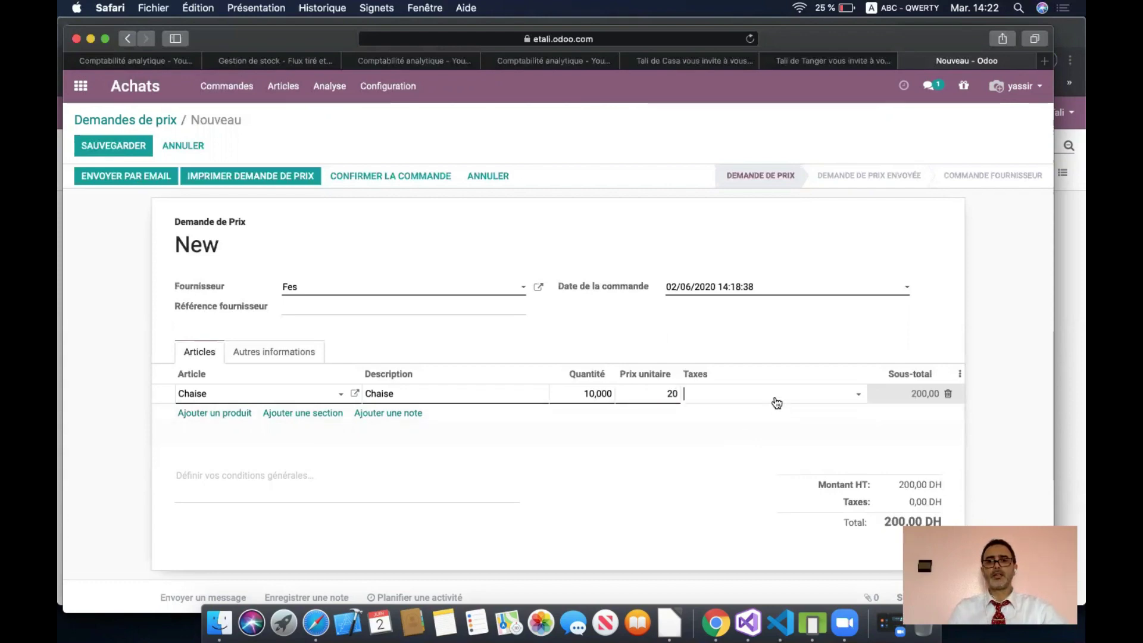
click(774, 429)
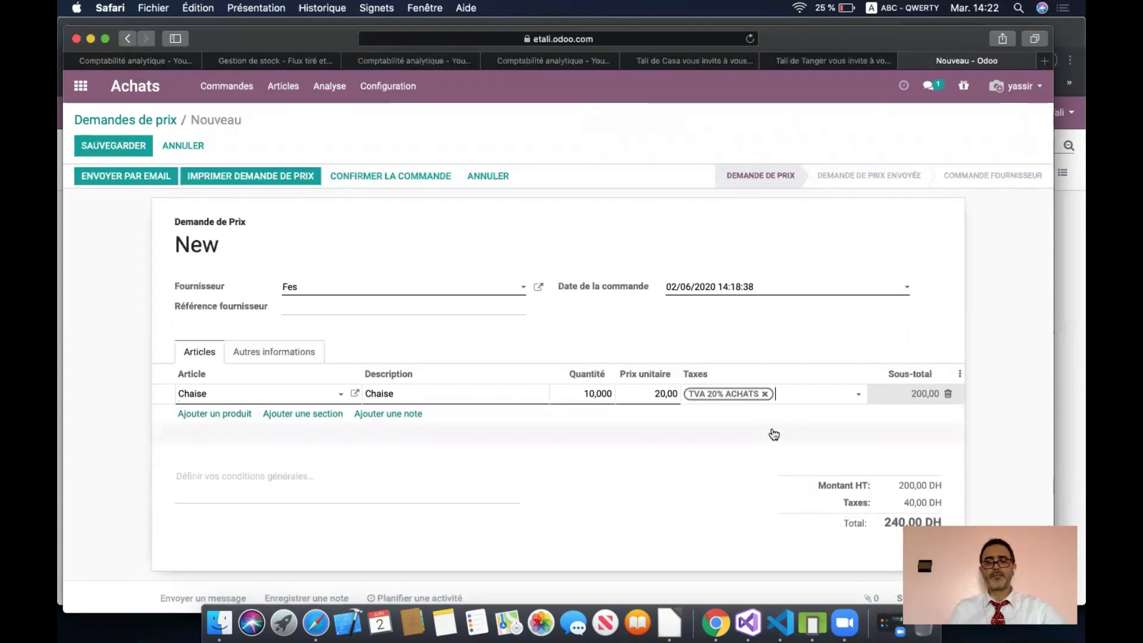
click(295, 352)
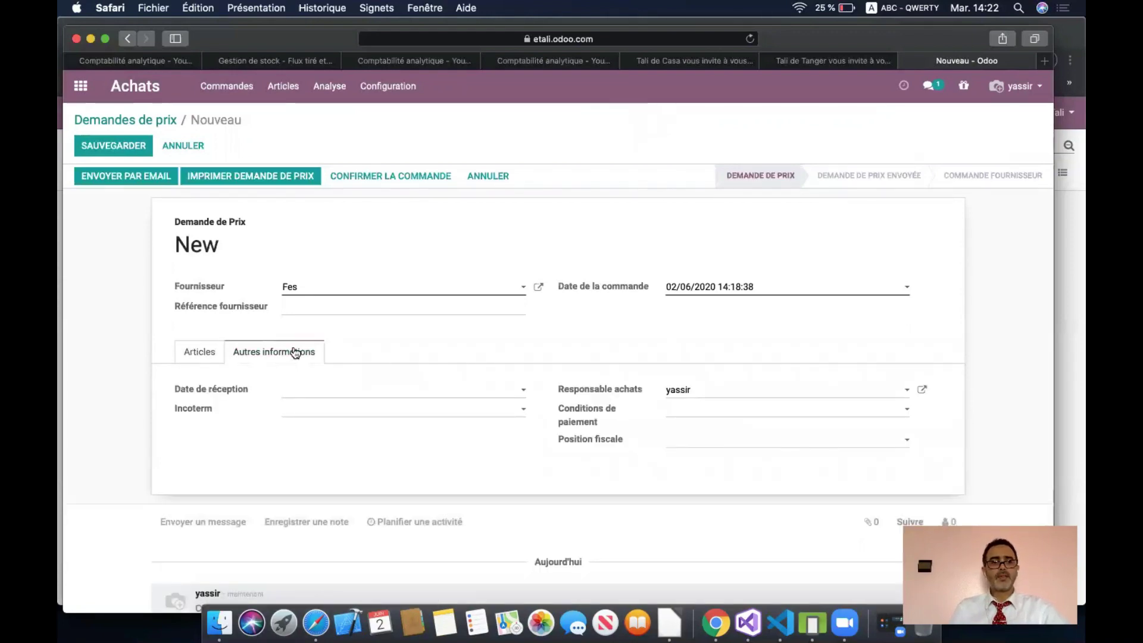
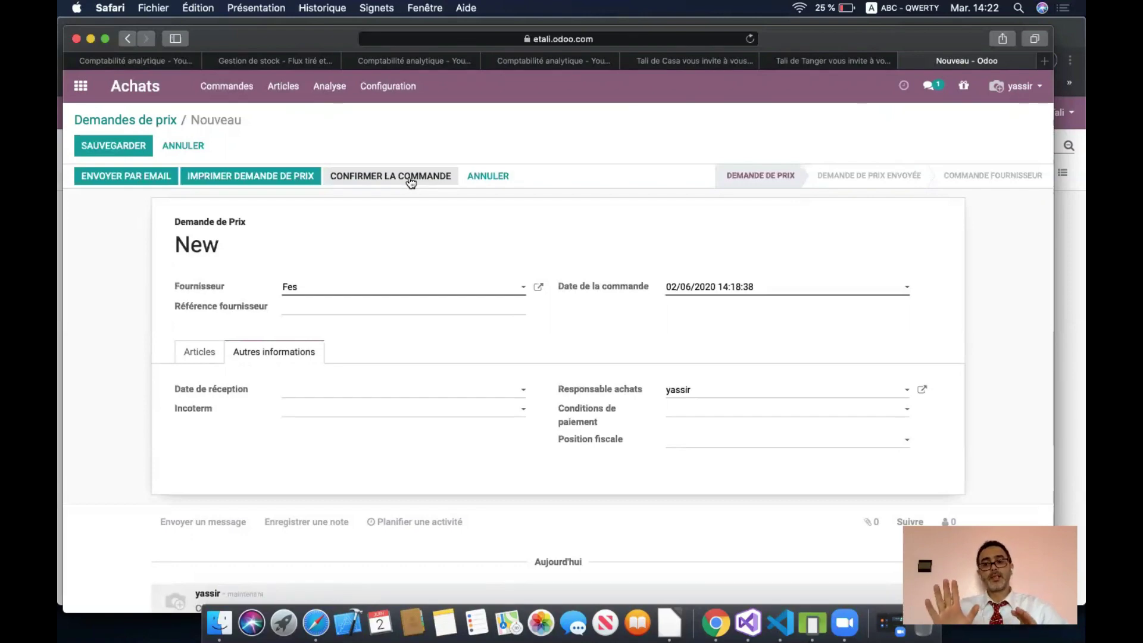
- Confirm the Fes quotation so it becomes purchase order P00001 with one receipt
click(410, 179)
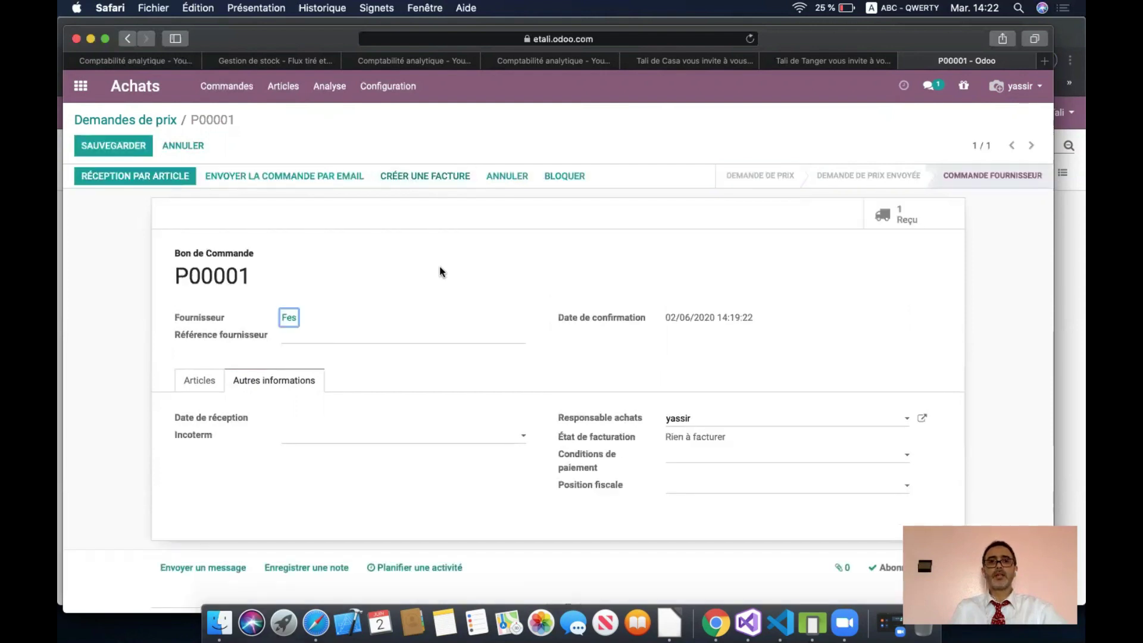
drag(839, 37, 854, 80)
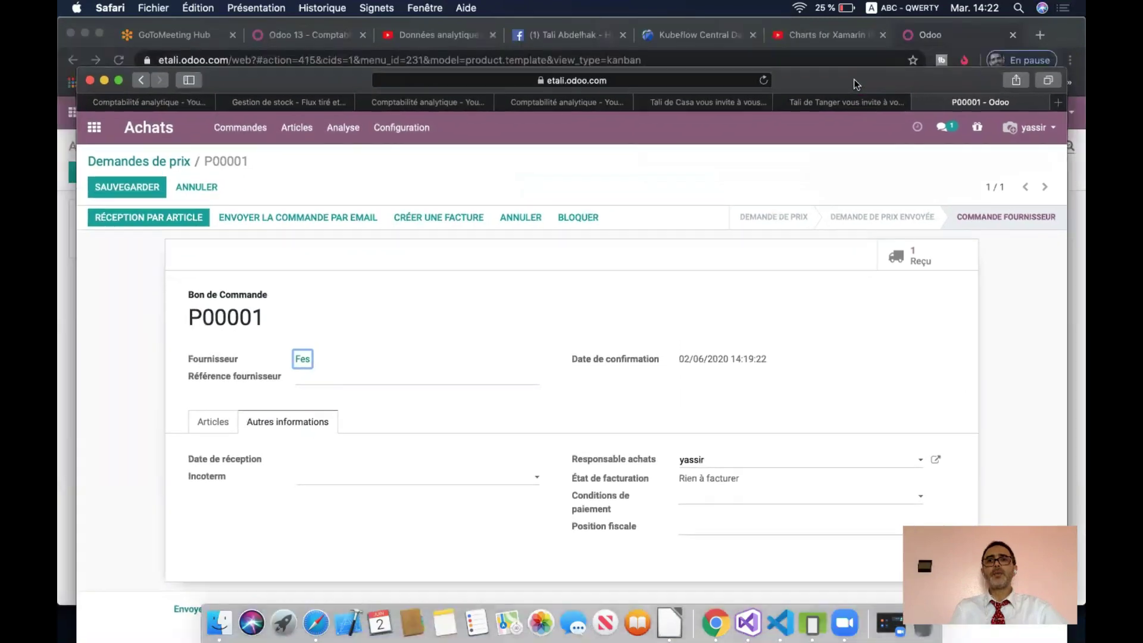
- In the Chrome session, open the Inventaire overview with Tanger added to the active companies
click(975, 31)
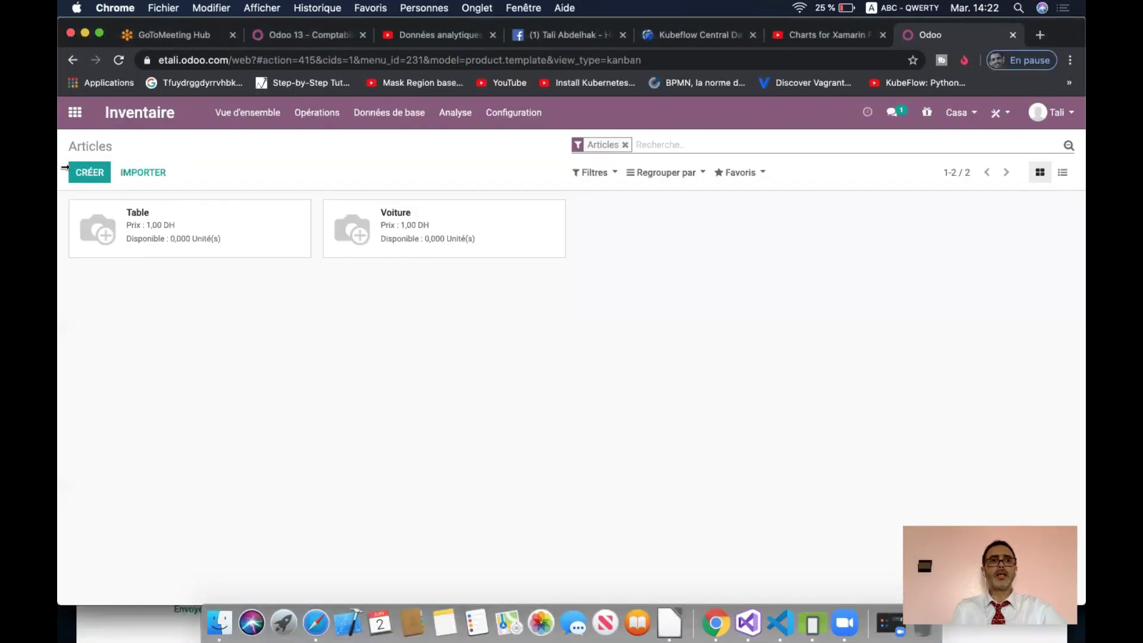
click(74, 112)
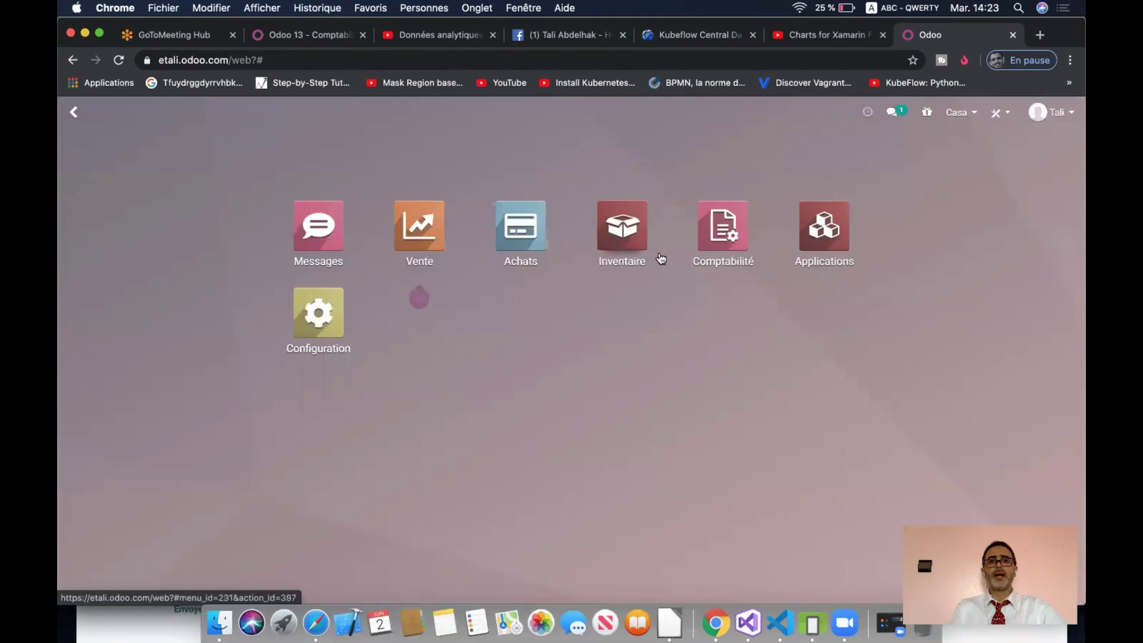
click(661, 258)
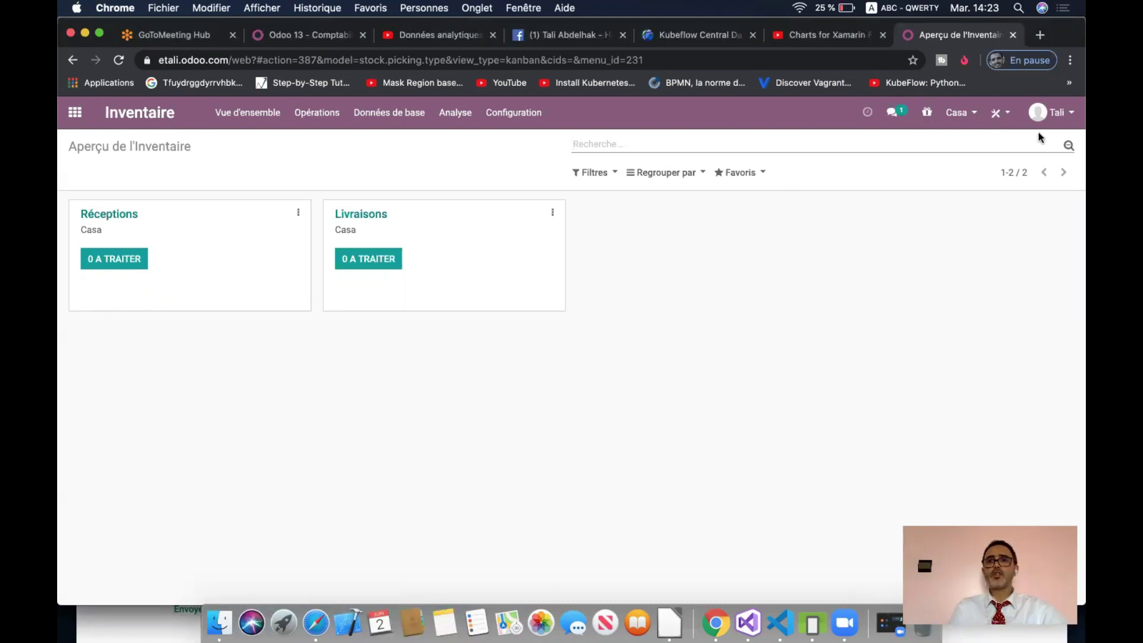
click(970, 113)
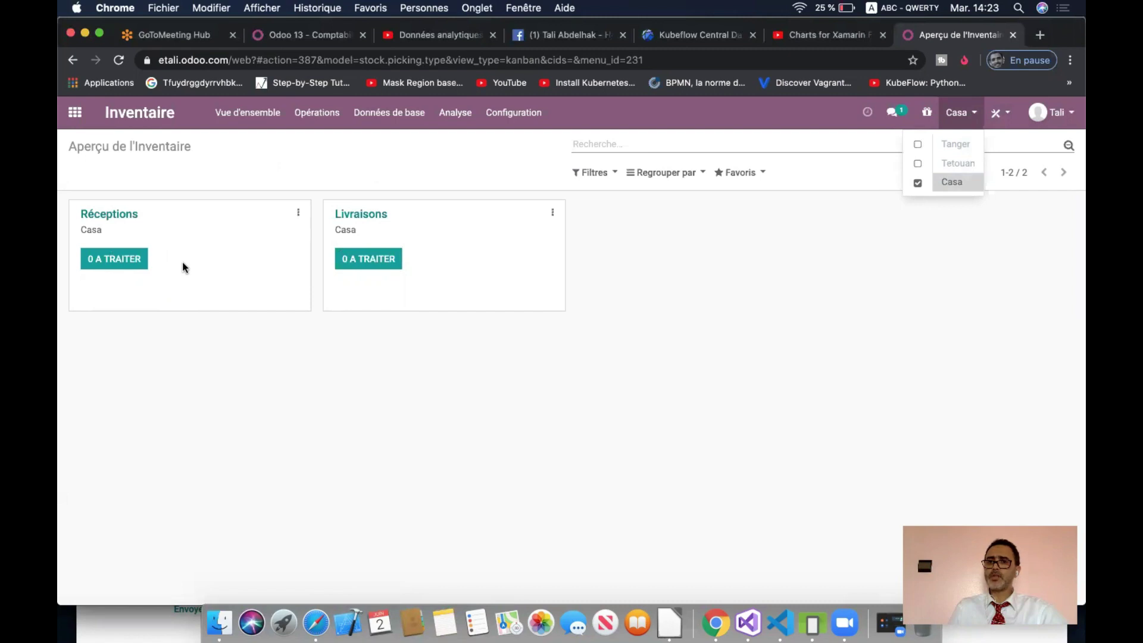
click(918, 145)
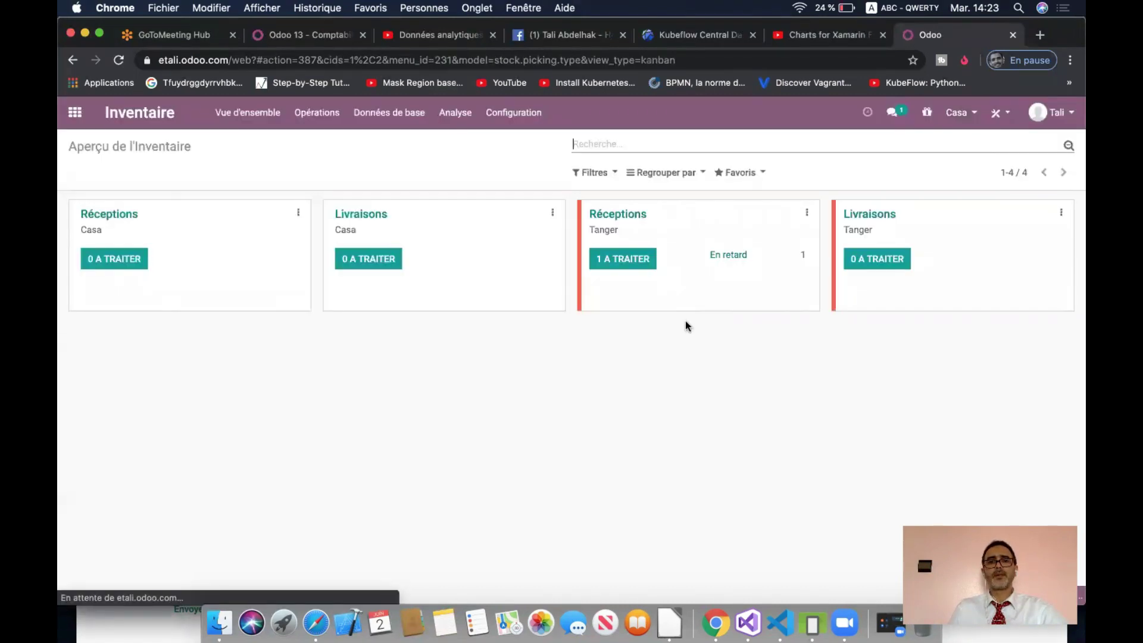
- Group the operation cards by Entrepôt, then return to P00001 in Safari
click(674, 174)
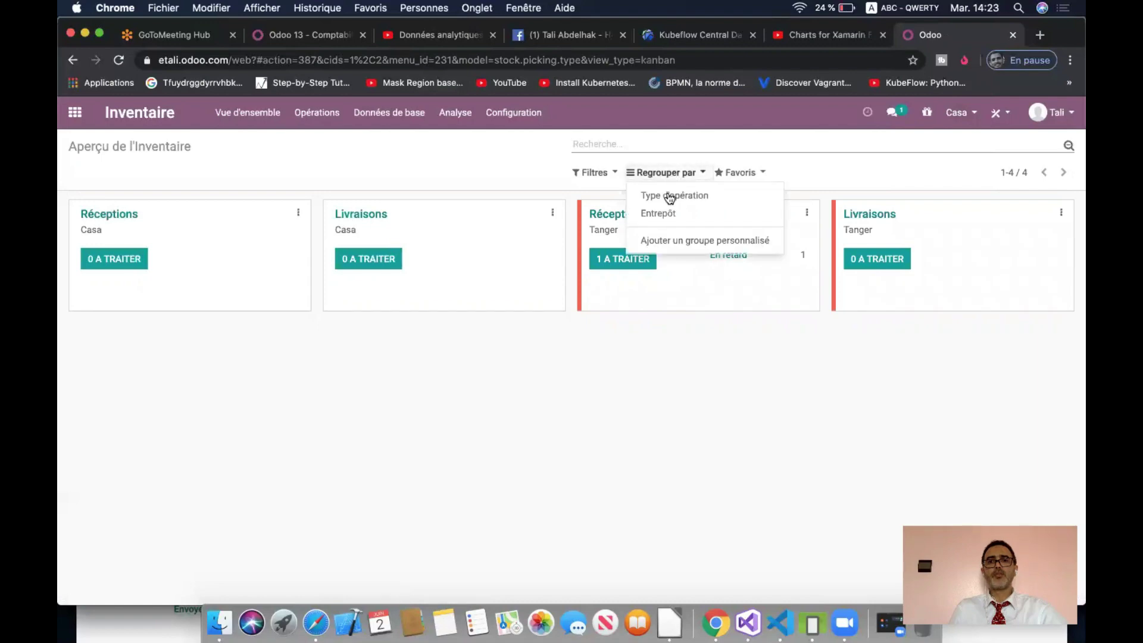
click(668, 213)
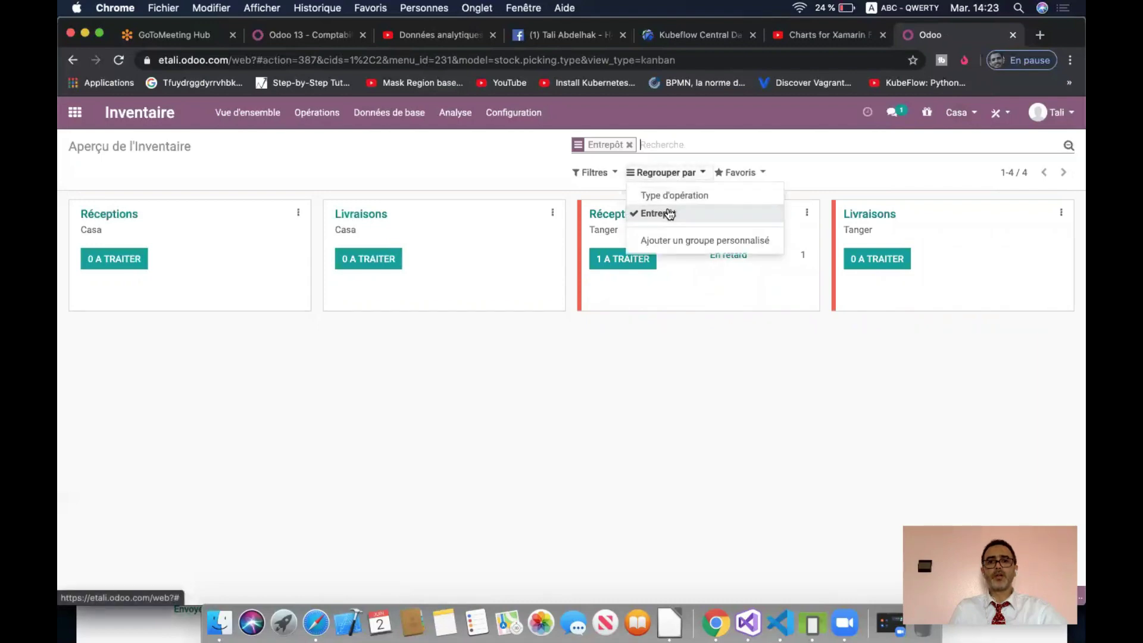
click(596, 373)
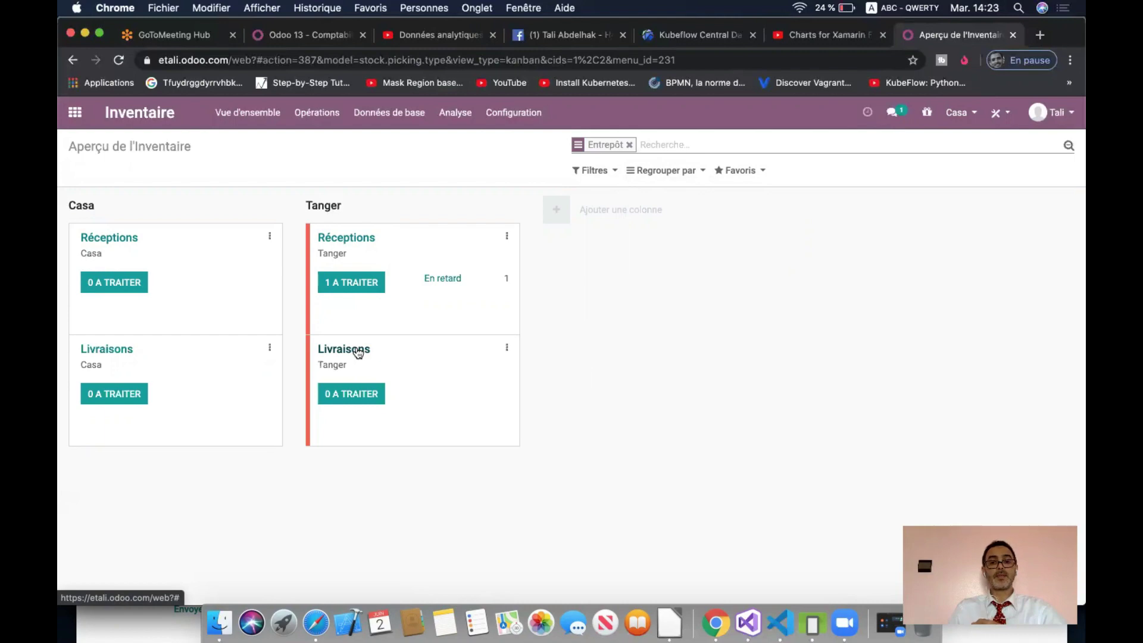
click(321, 617)
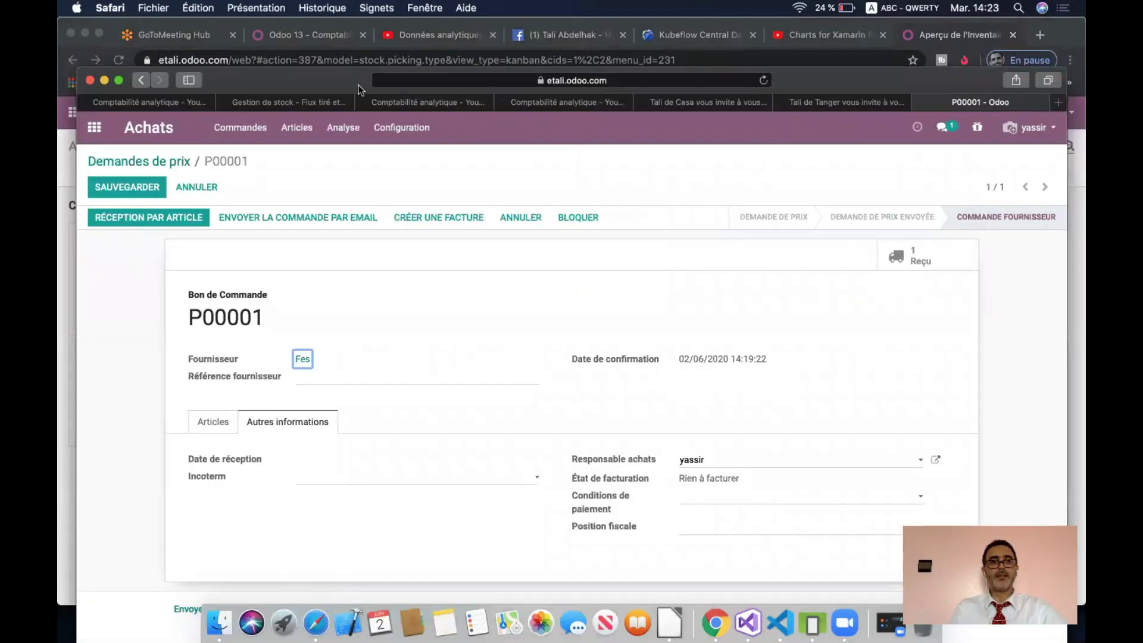
- Validate receipt Tange/IN/00001 for all 10 Chaise and go back to P00001
drag(359, 90, 349, 74)
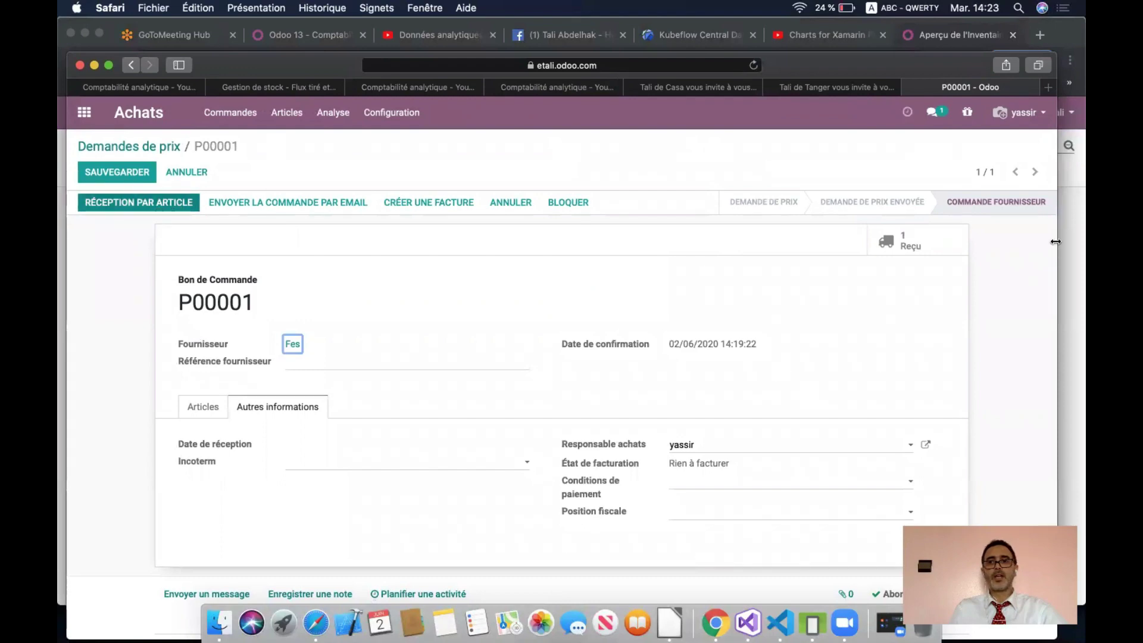
click(187, 205)
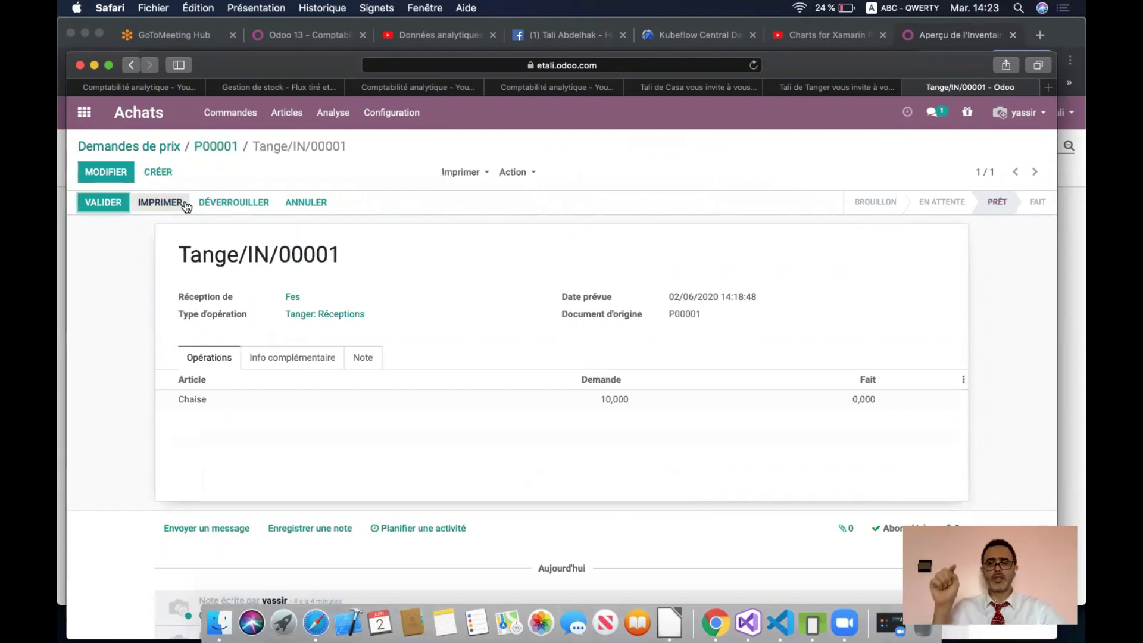
click(104, 201)
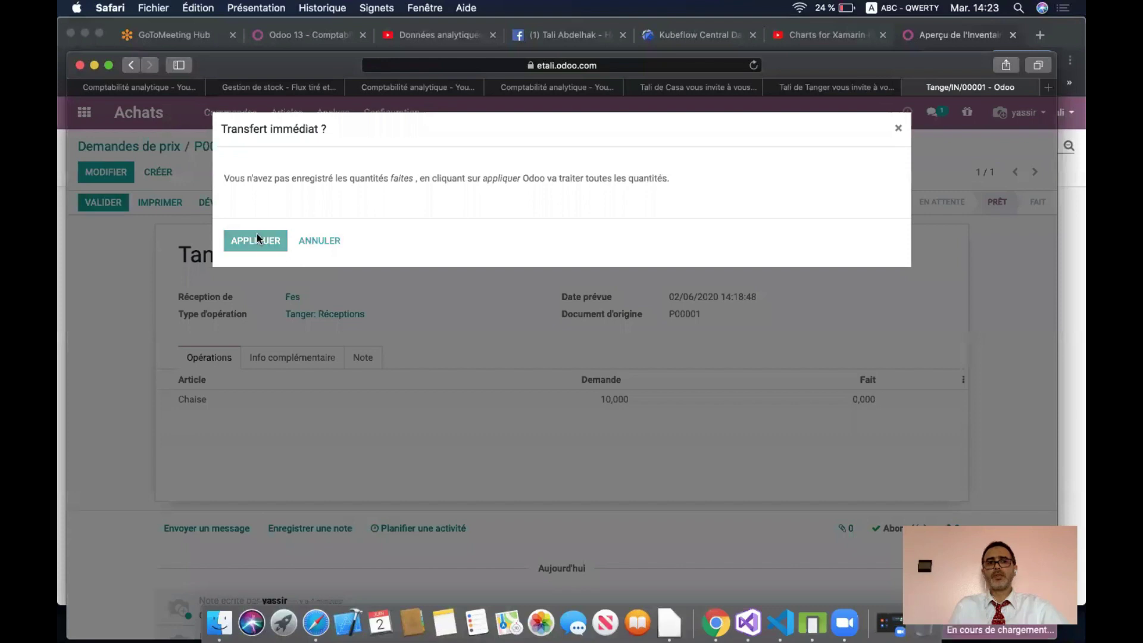
click(256, 235)
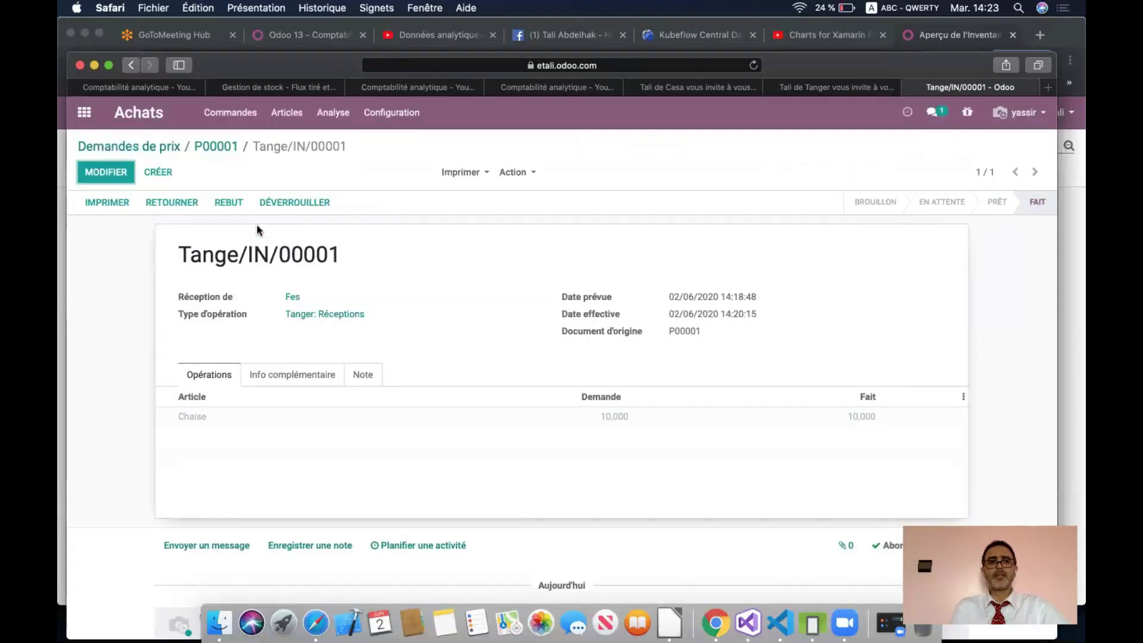
click(219, 146)
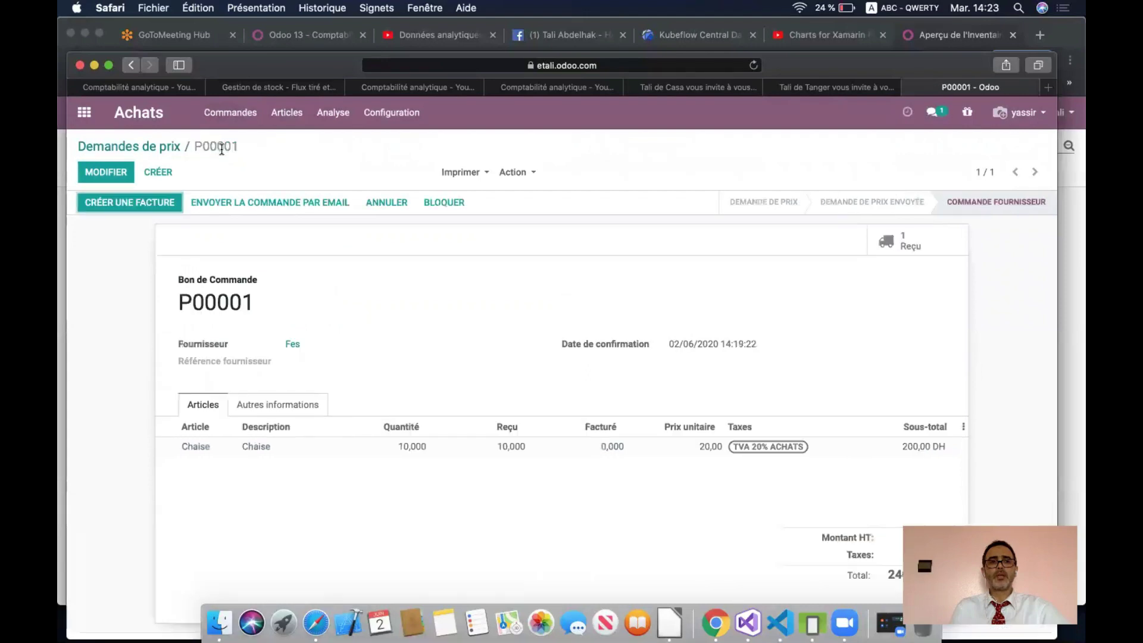
- Create the vendor bill from P00001 and post it as FACTURE/2020/0001
click(149, 202)
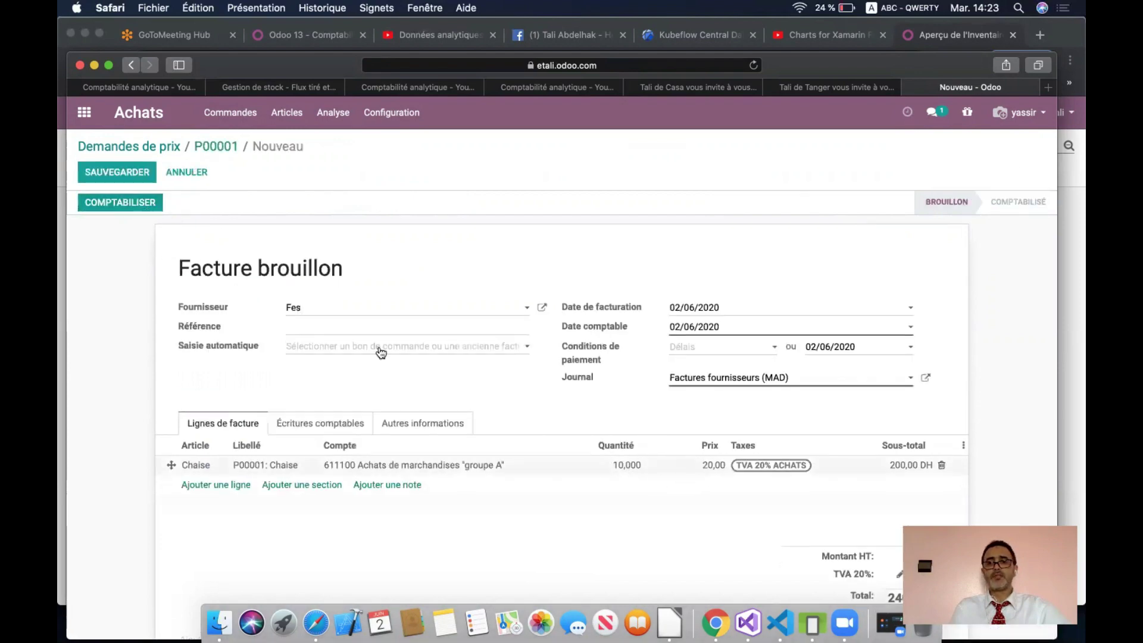
click(142, 206)
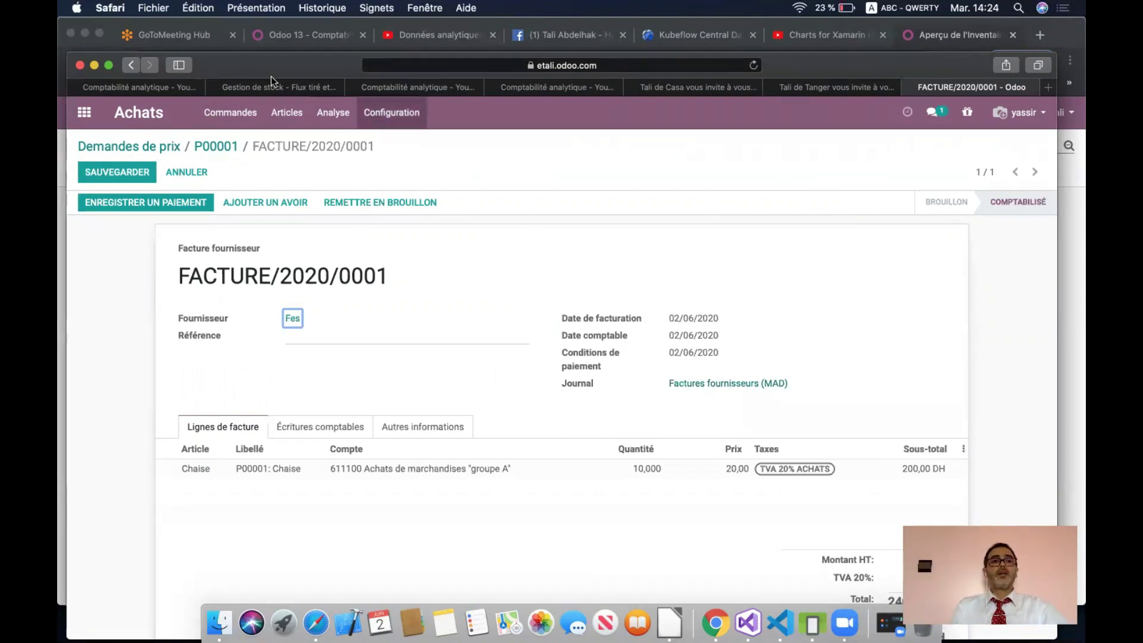
drag(277, 59, 277, 89)
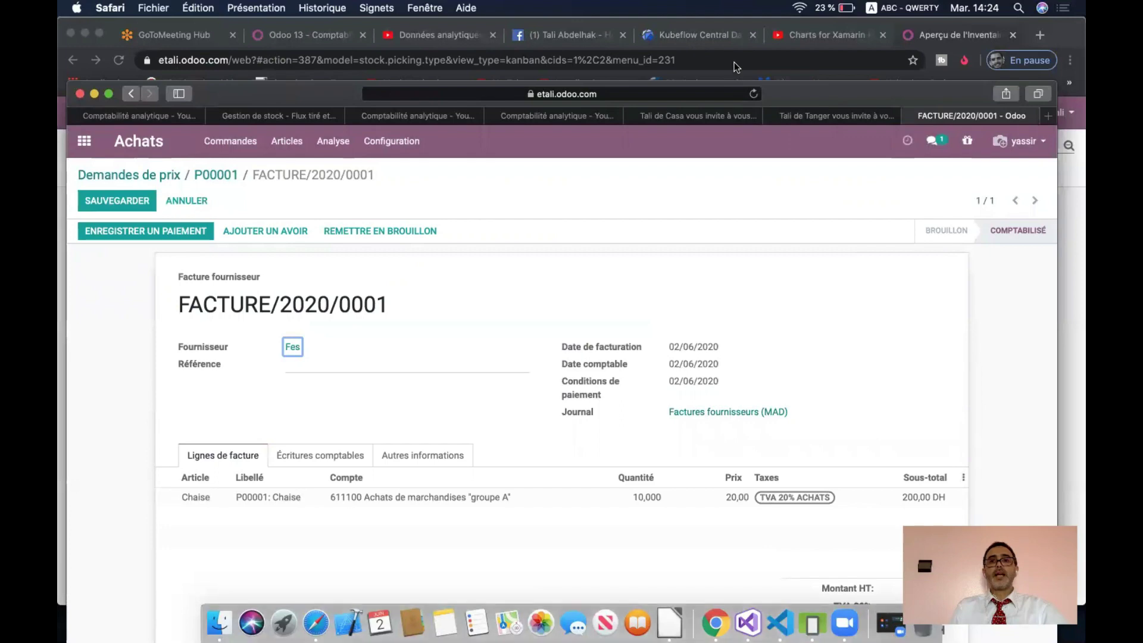
- In the Chrome session, open Achats with both Casa and Tanger active
click(734, 62)
click(631, 277)
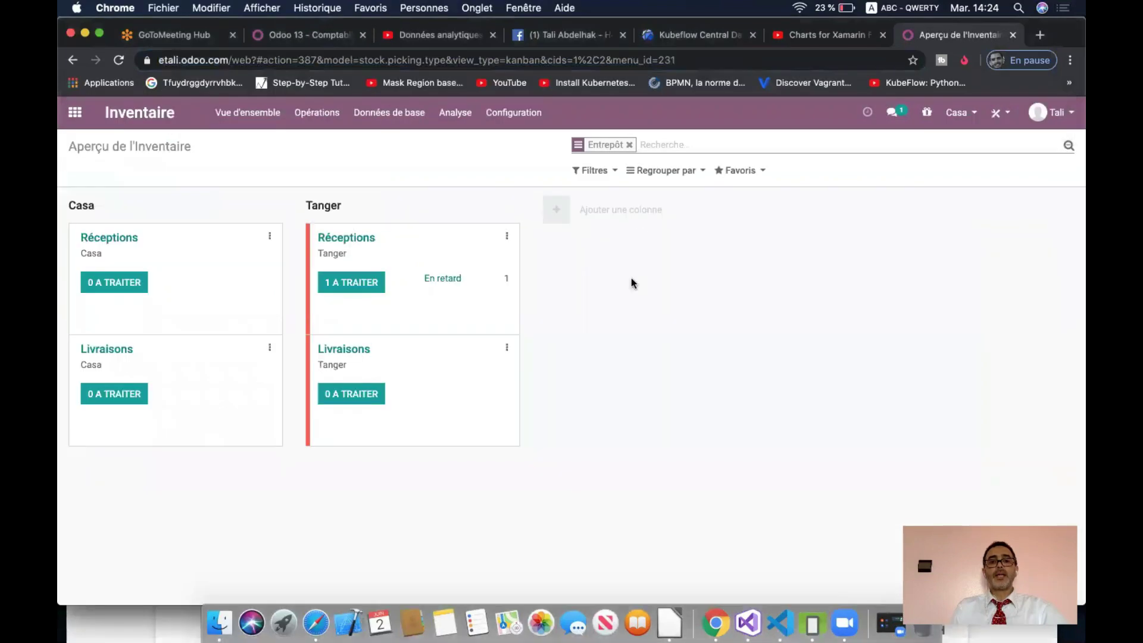
click(957, 112)
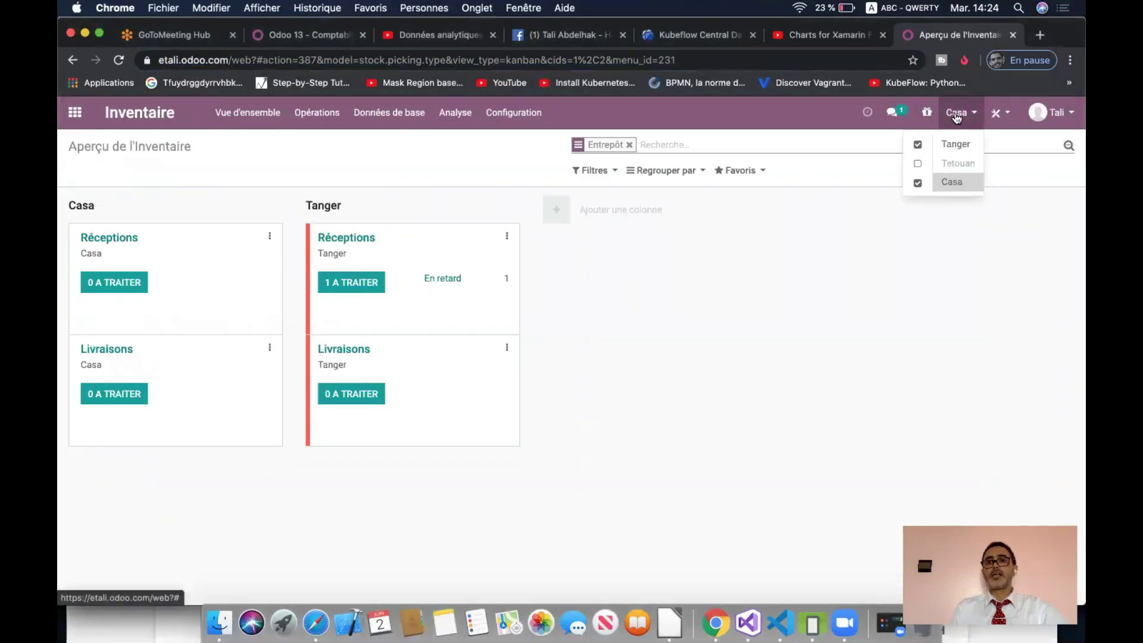
click(685, 273)
click(75, 112)
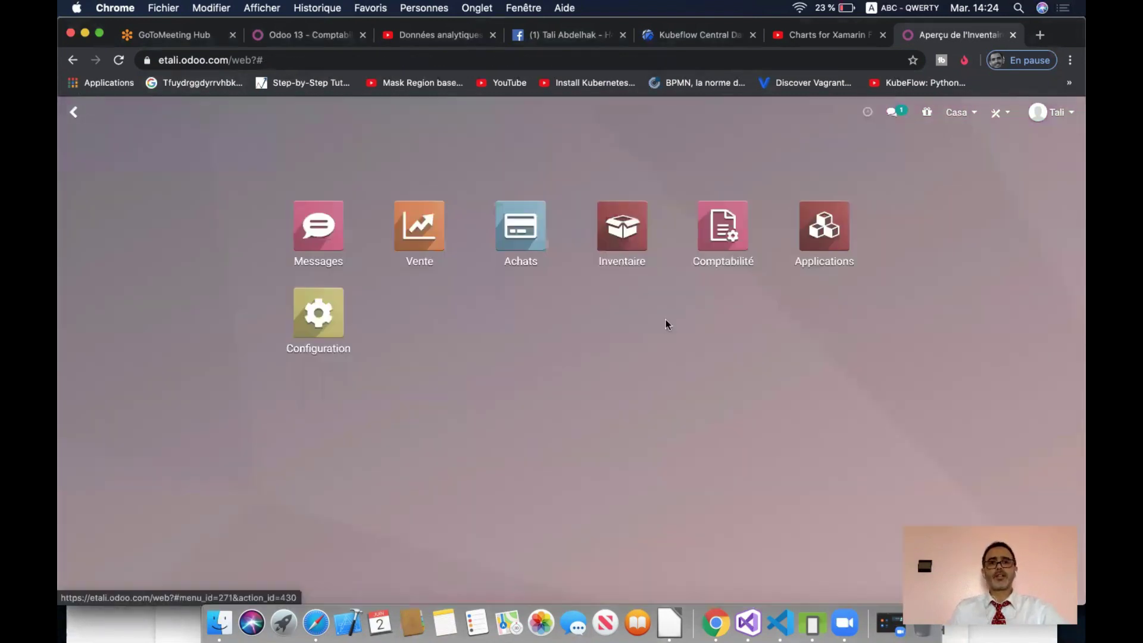
click(541, 231)
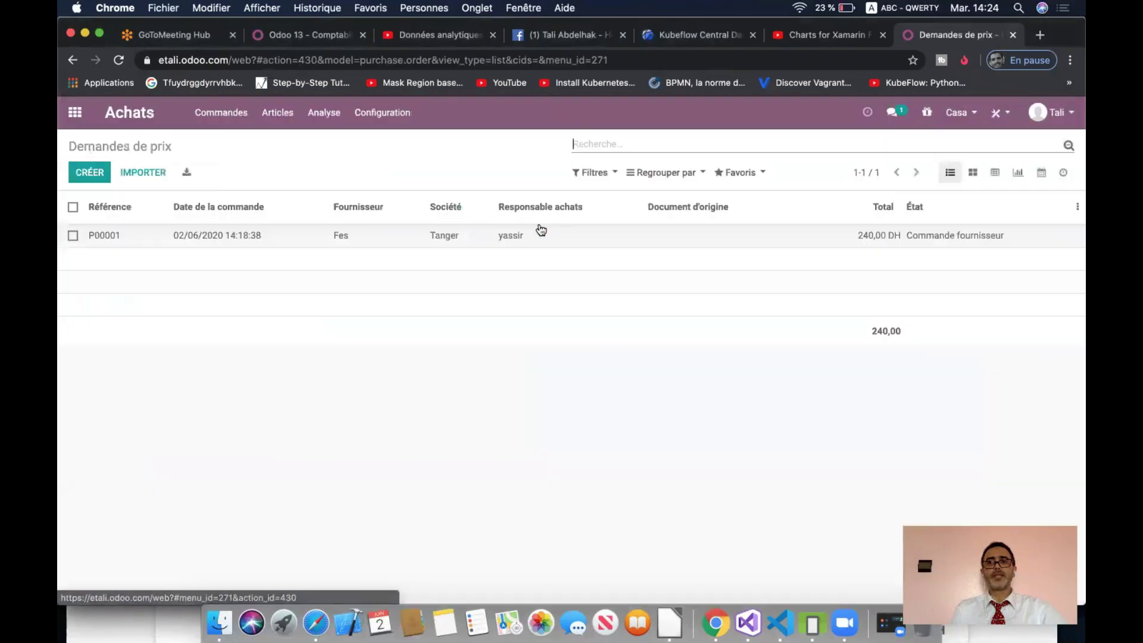
click(976, 116)
click(954, 143)
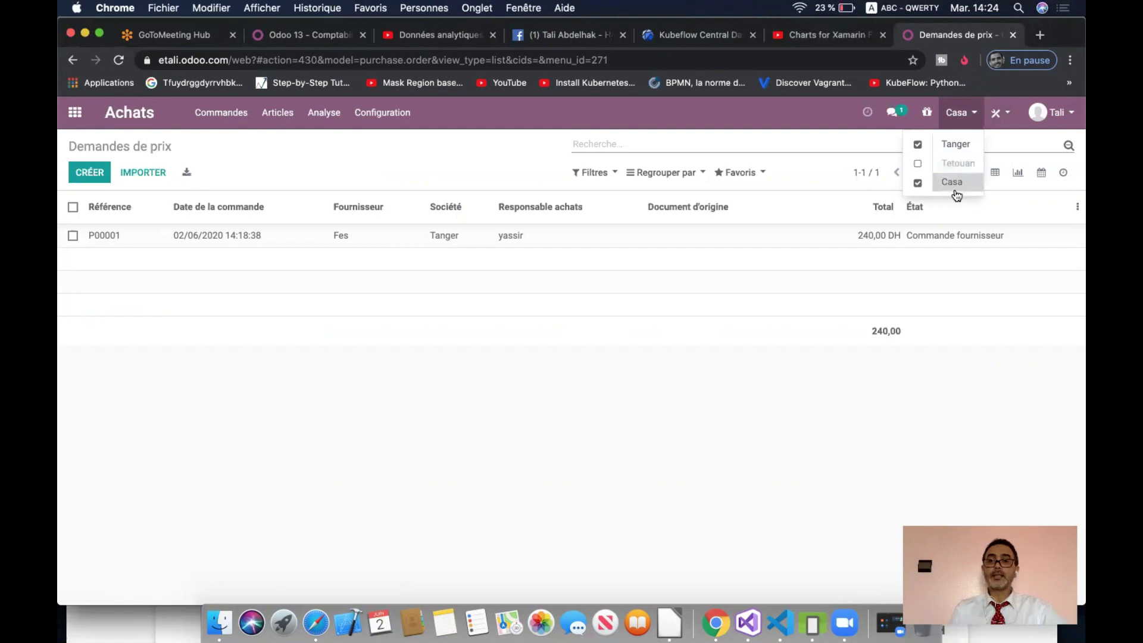
click(375, 427)
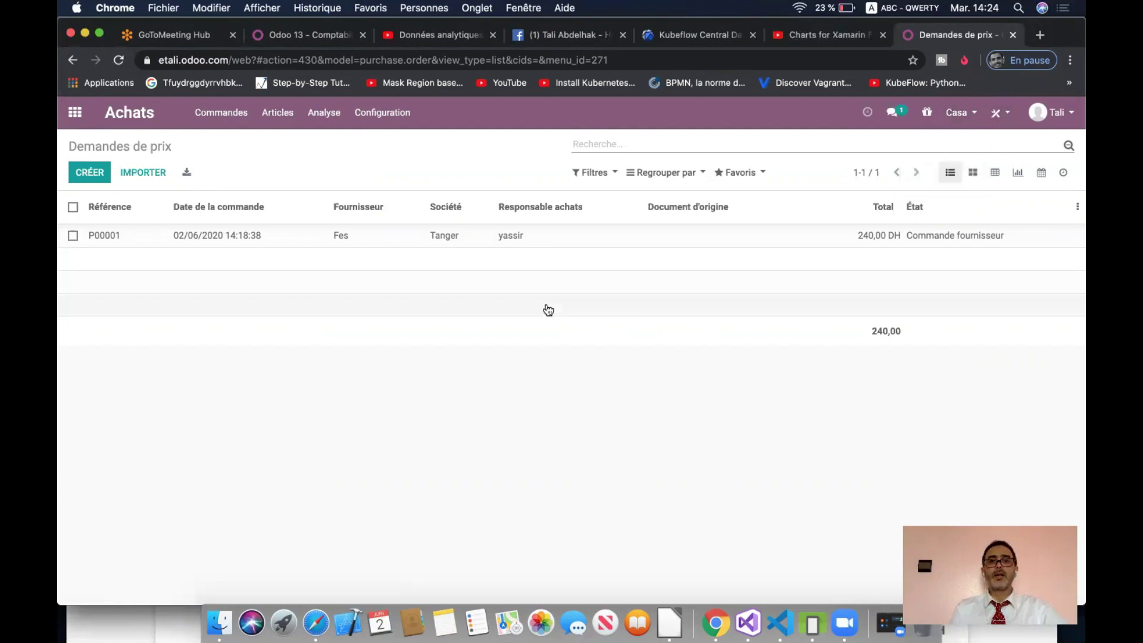
- Open P00001 from Demandes de prix to see 10 Chaise received and billed, 240,00 DH
click(958, 113)
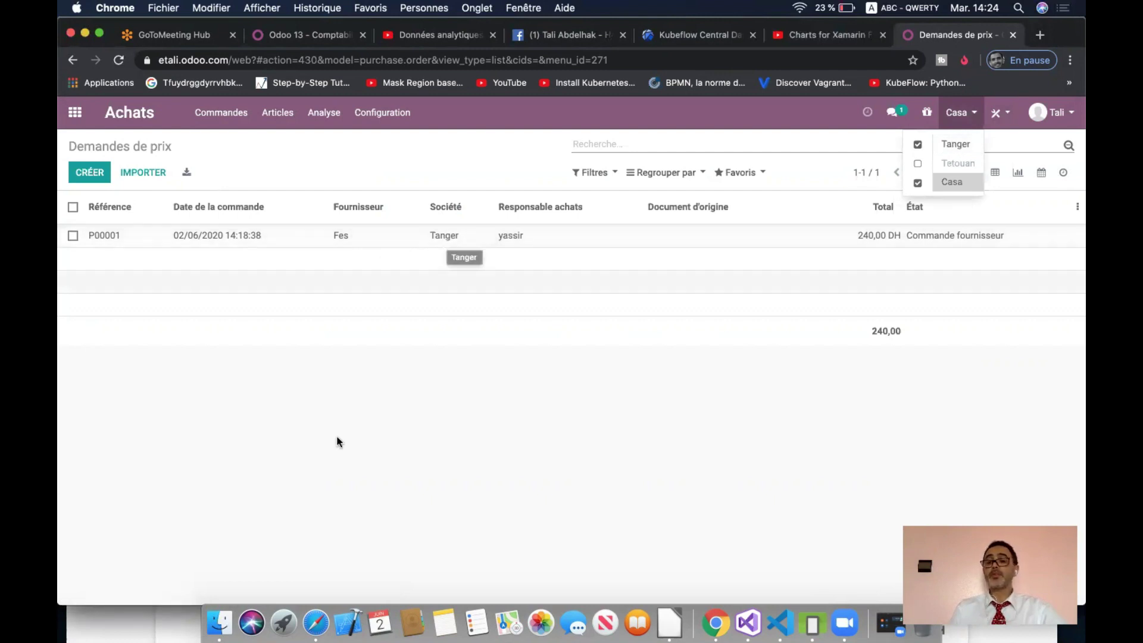
click(329, 237)
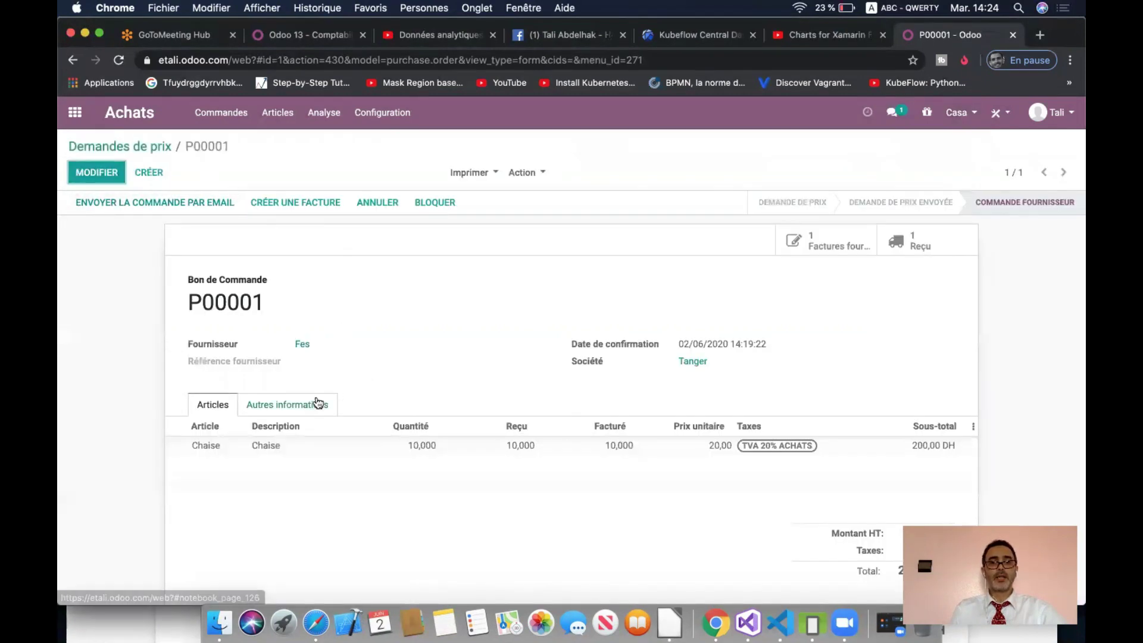
scroll(381, 387, down, 2)
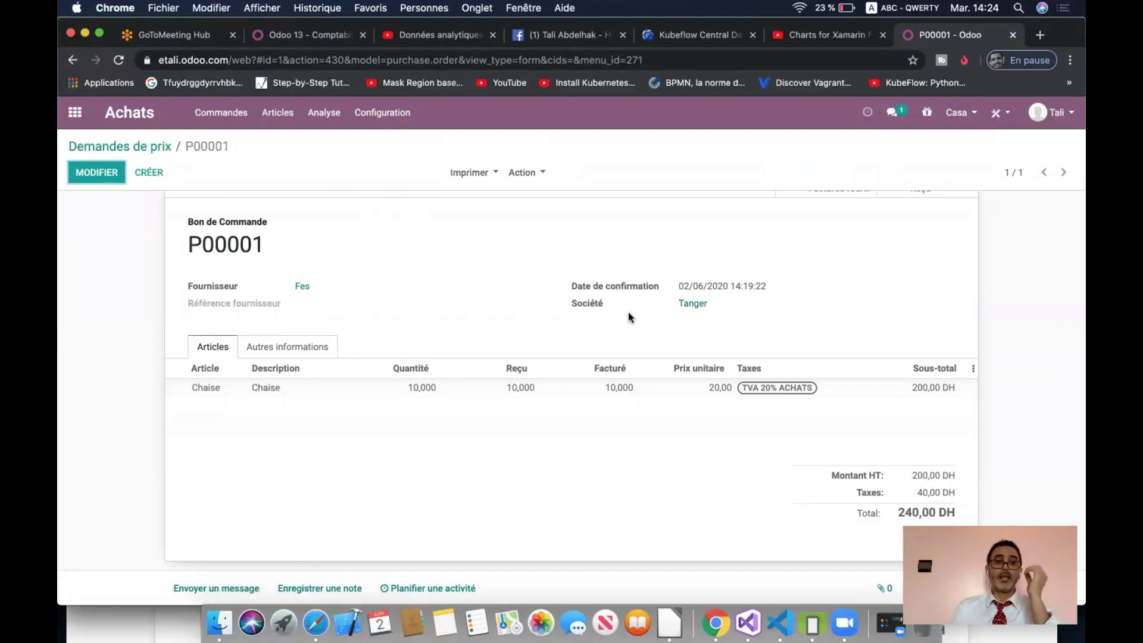
scroll(446, 297, up, 2)
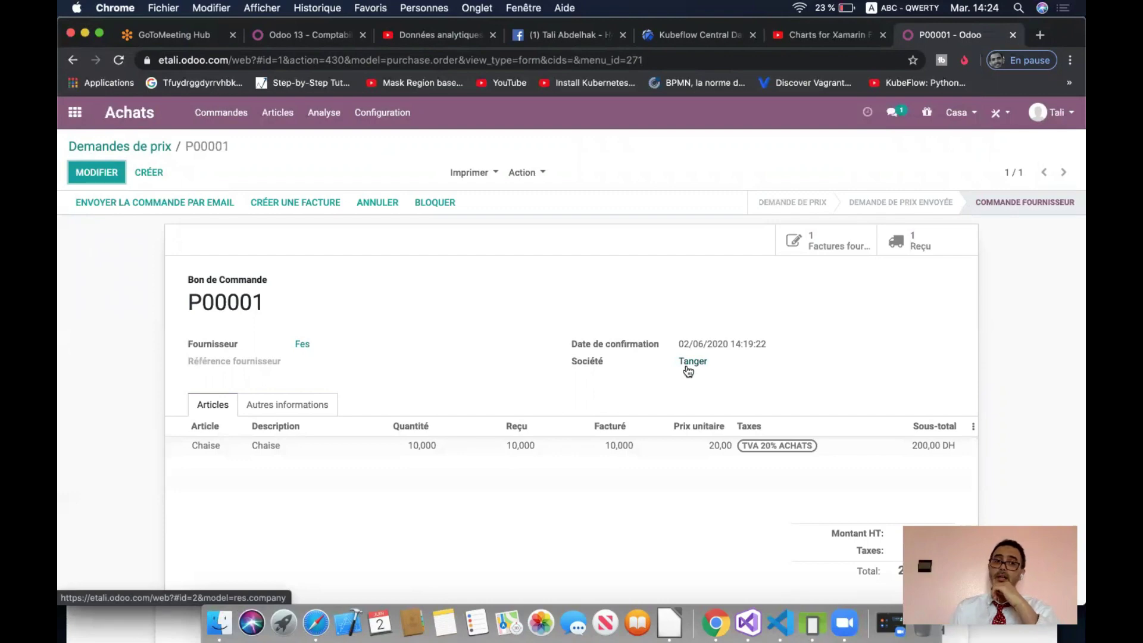
- Start a new purchase quotation with Fes as the supplier
click(141, 171)
click(381, 312)
click(359, 334)
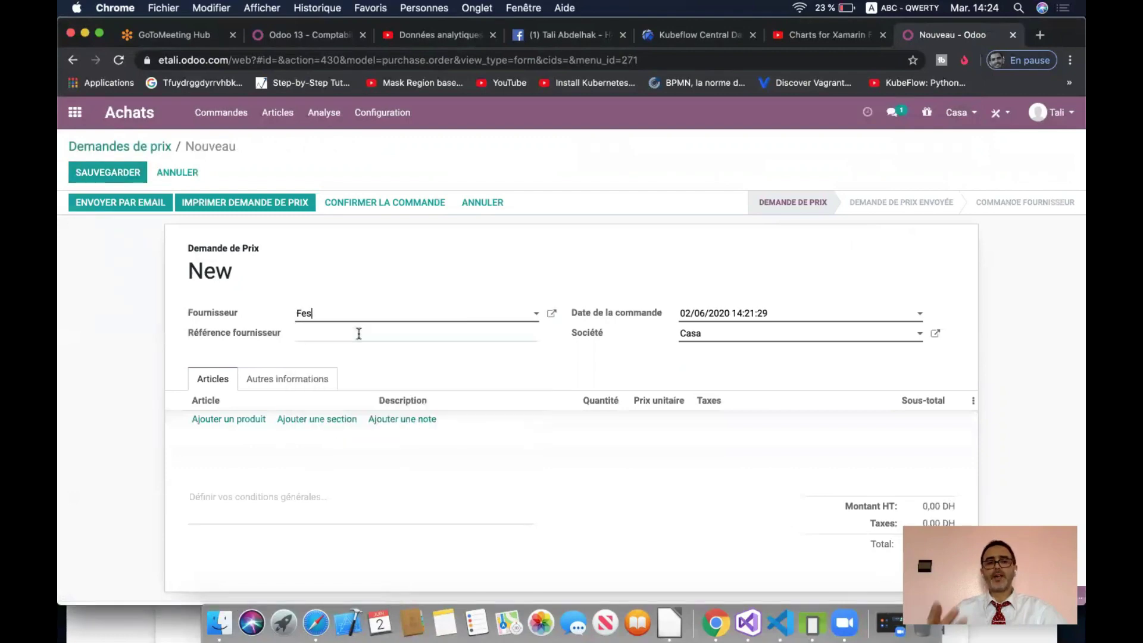
right_click(219, 422)
click(210, 422)
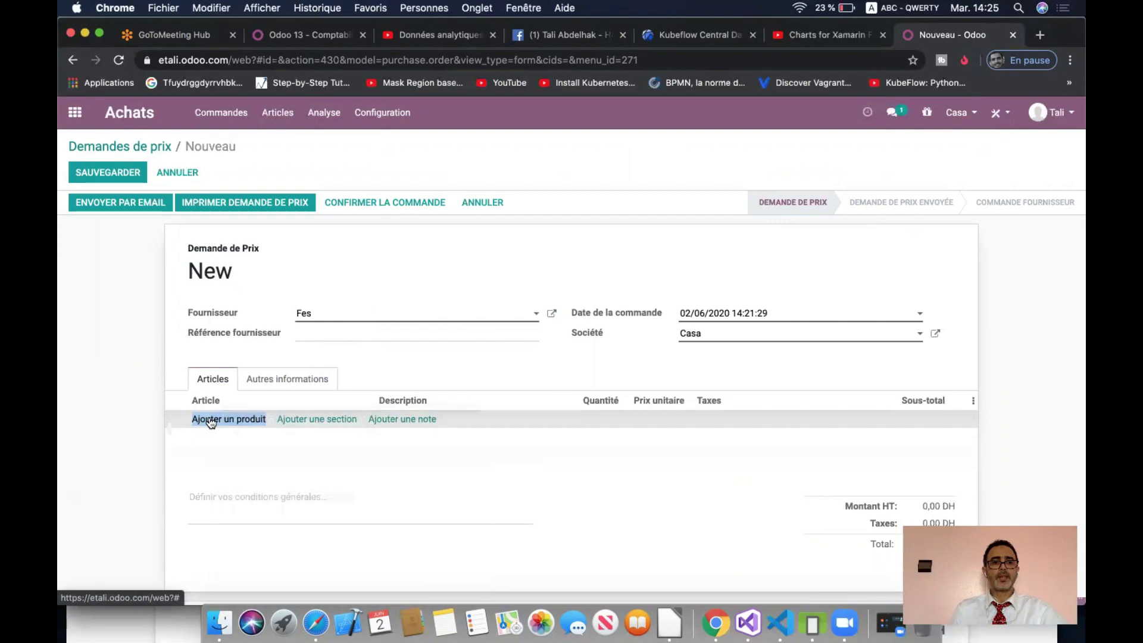
- Add a line of 5 Voiture at 400 each, giving a 2 000,00 subtotal
click(210, 422)
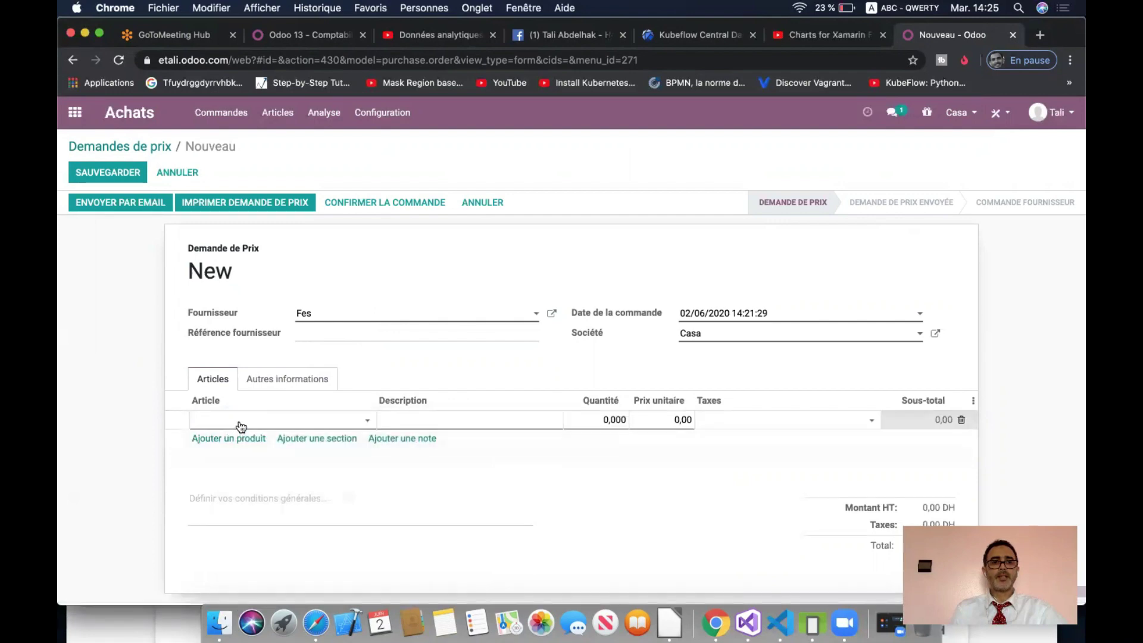
click(237, 421)
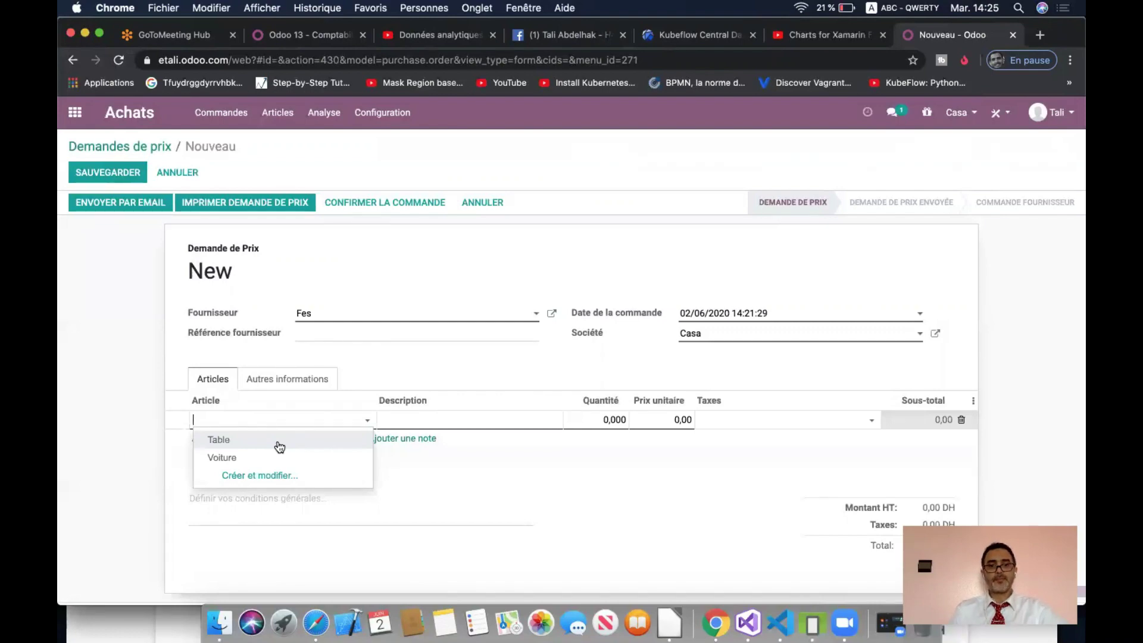
click(277, 461)
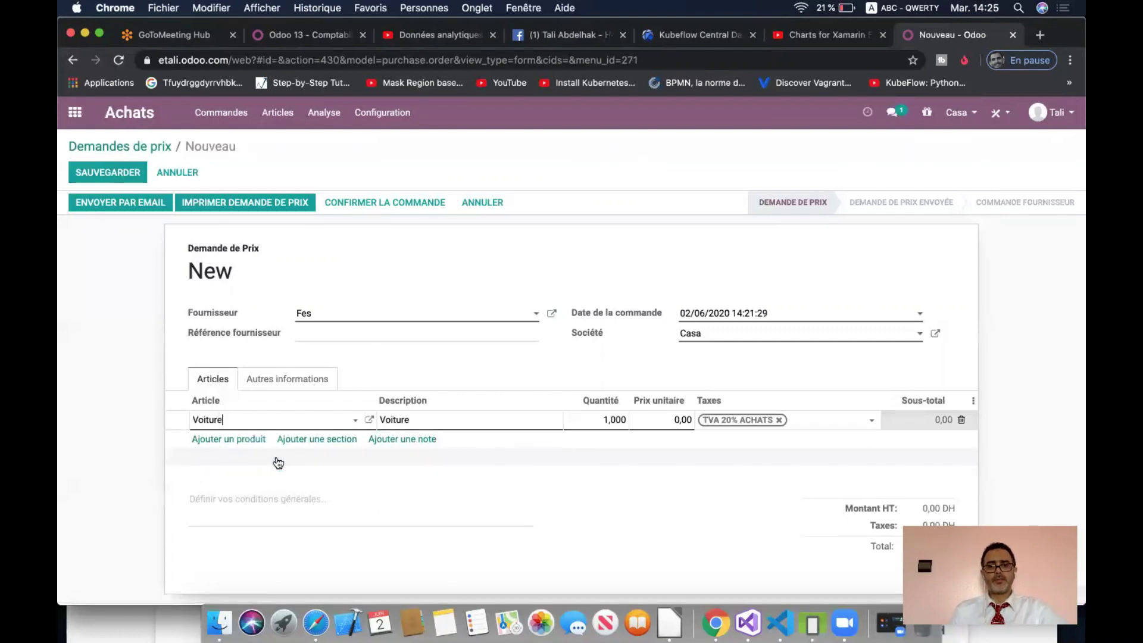
click(584, 421)
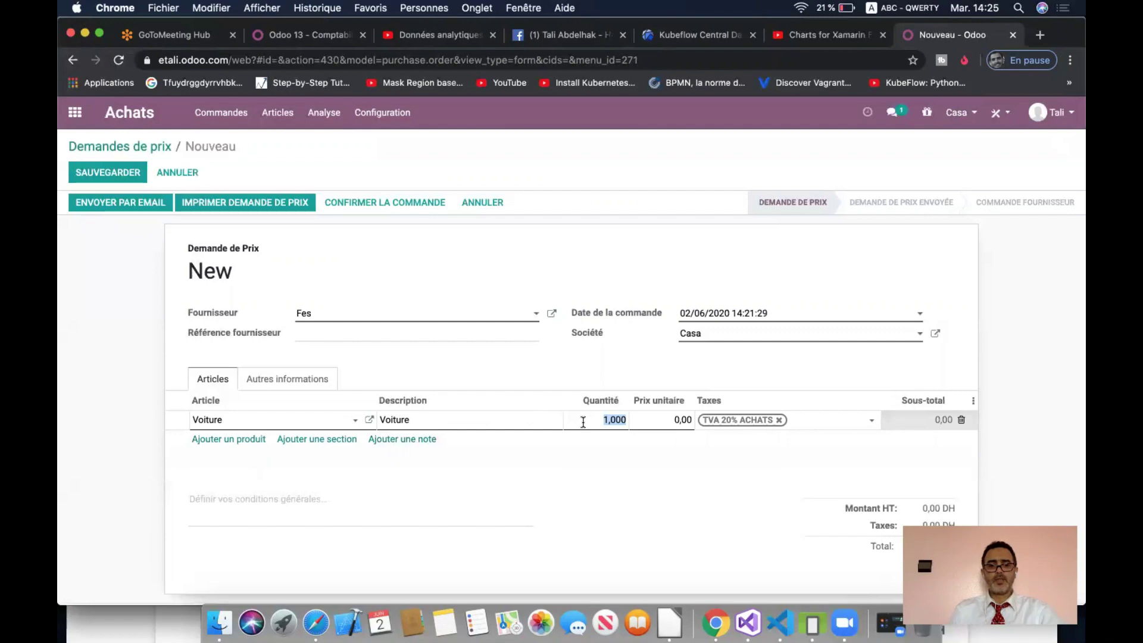
text(5)
key(Tab)
text(400)
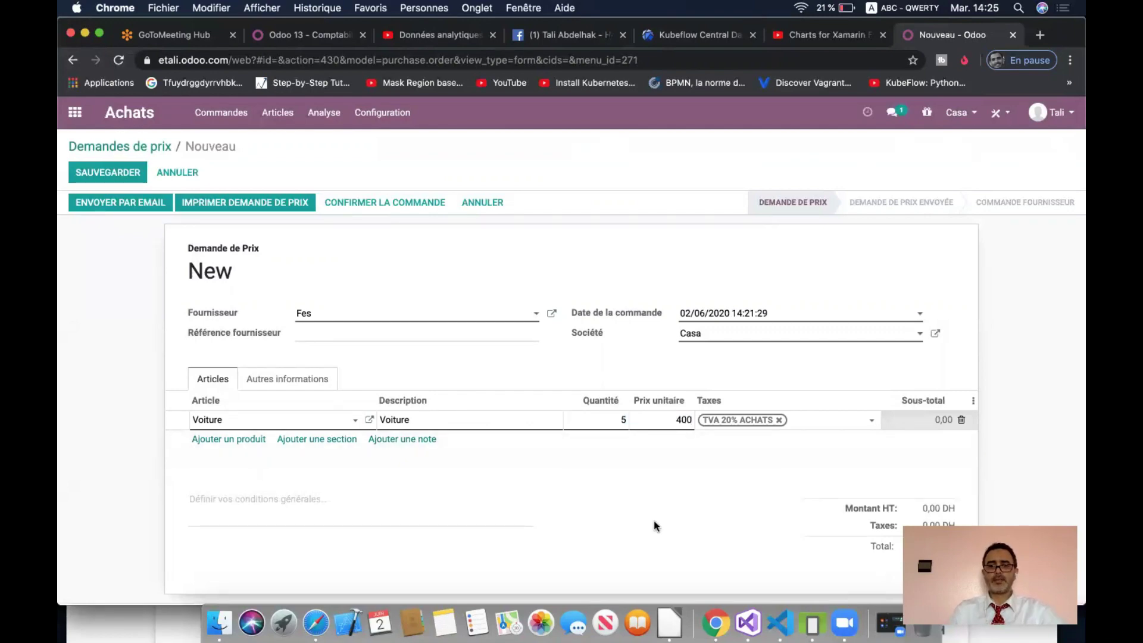
click(666, 473)
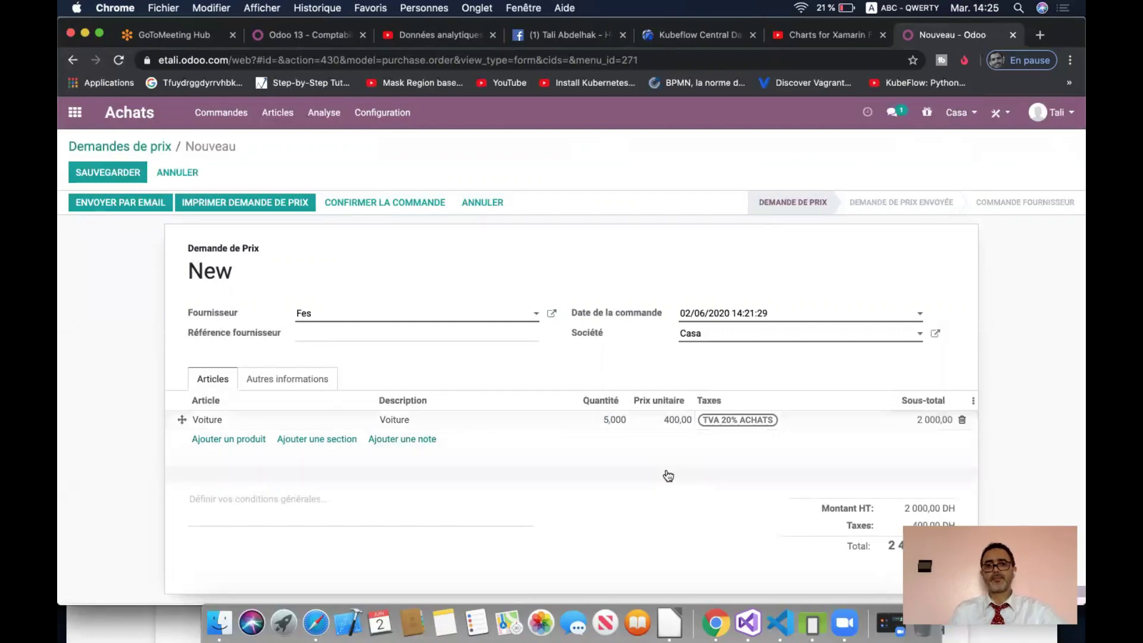
- Review the order's other information, its company field, and the currently active companies
click(309, 382)
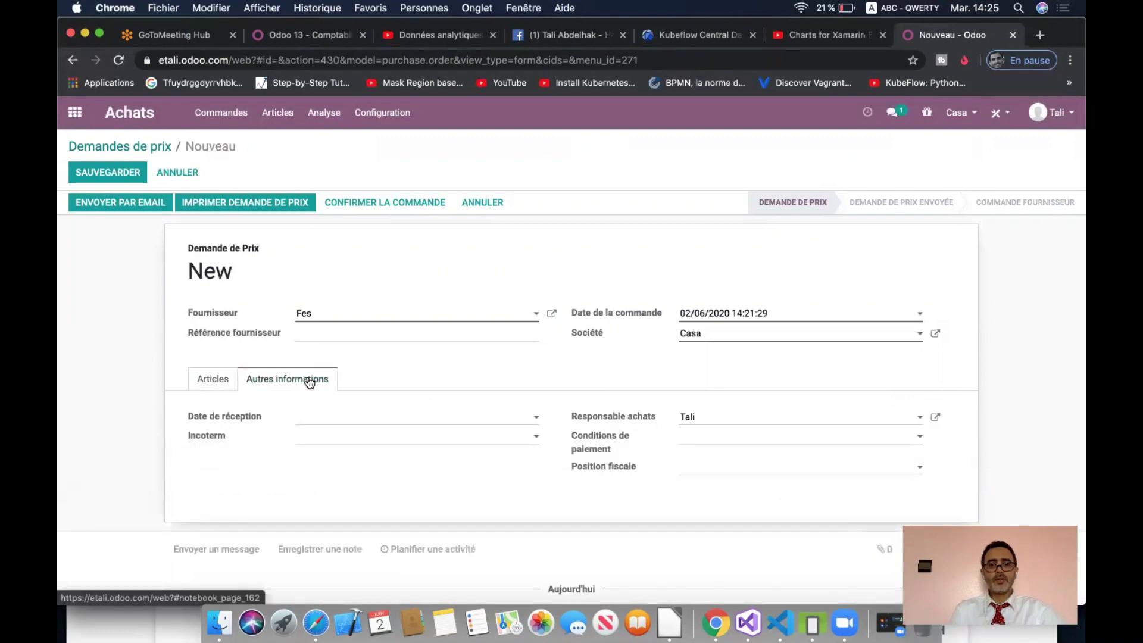
click(211, 379)
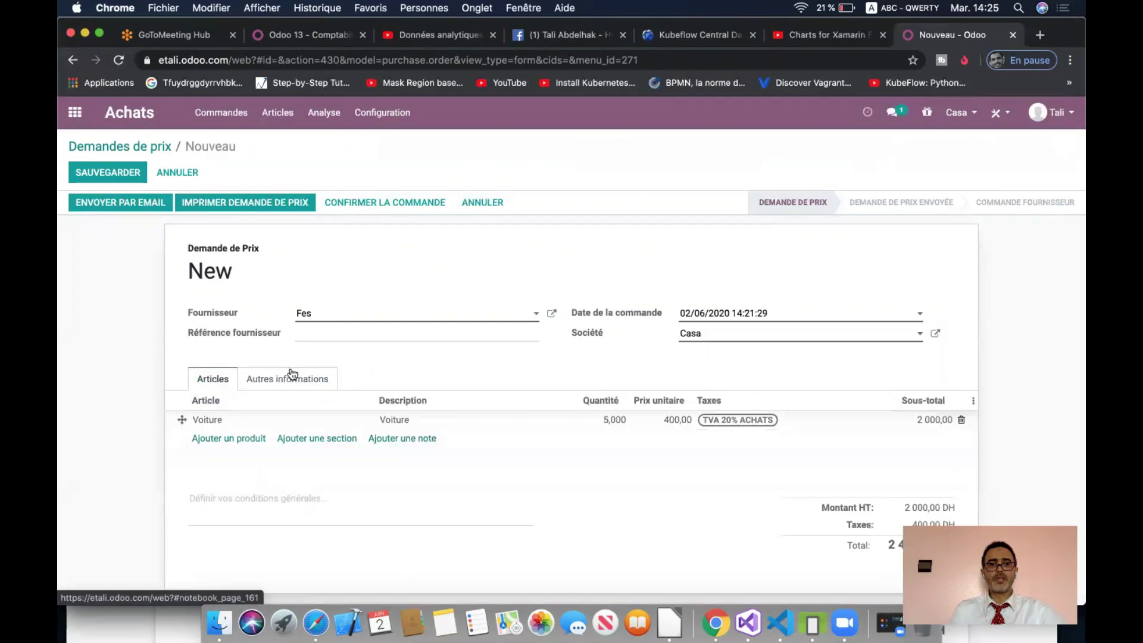
click(739, 335)
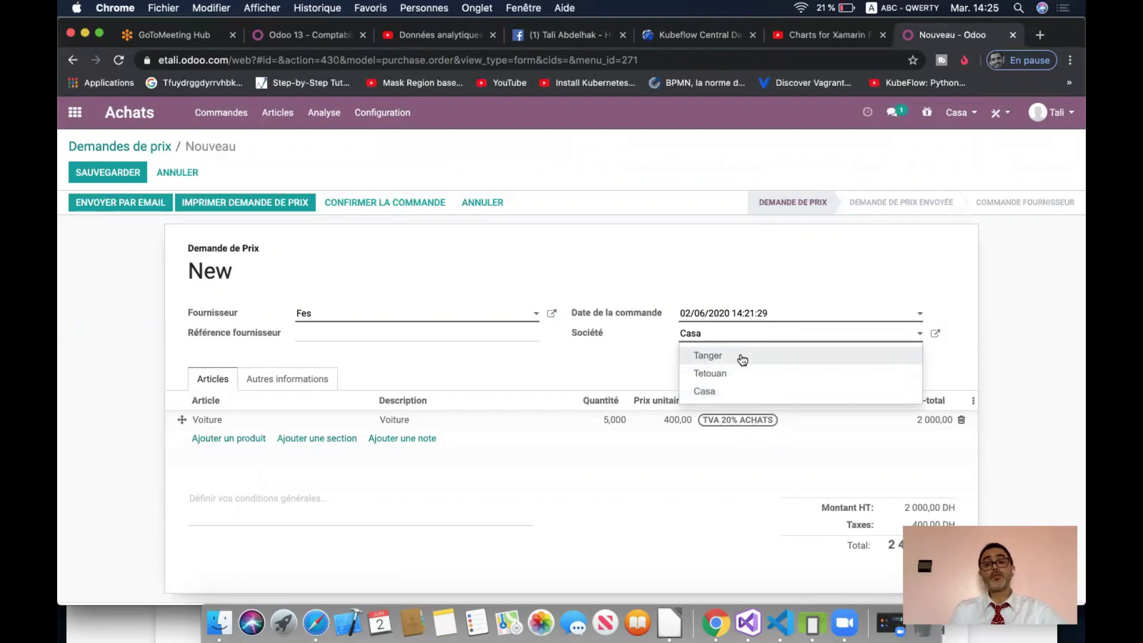
click(969, 117)
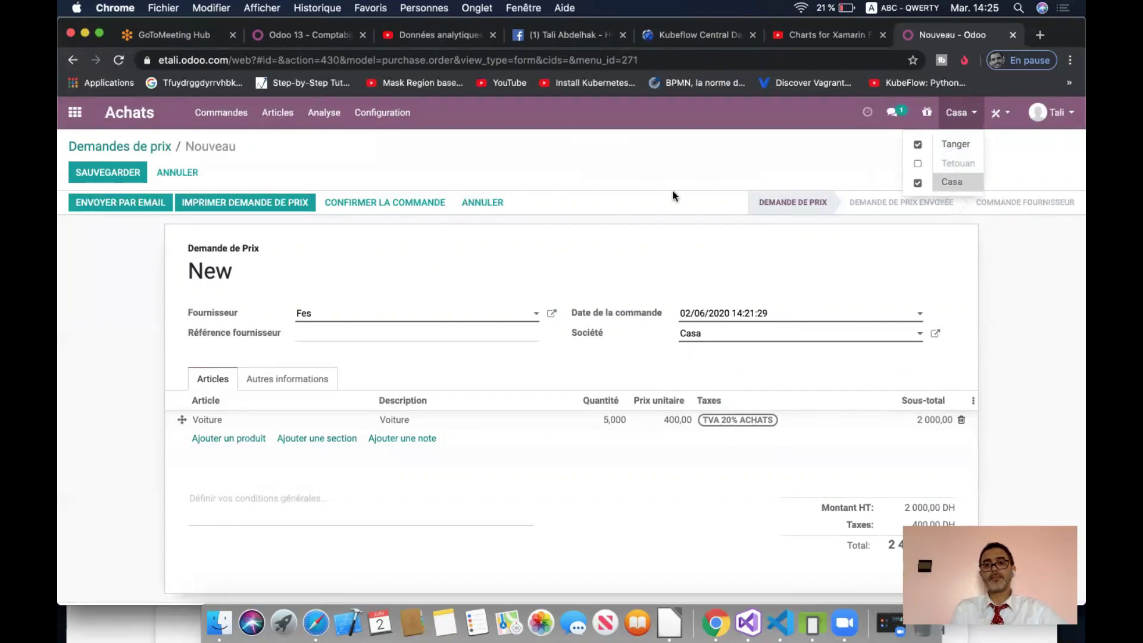
click(620, 156)
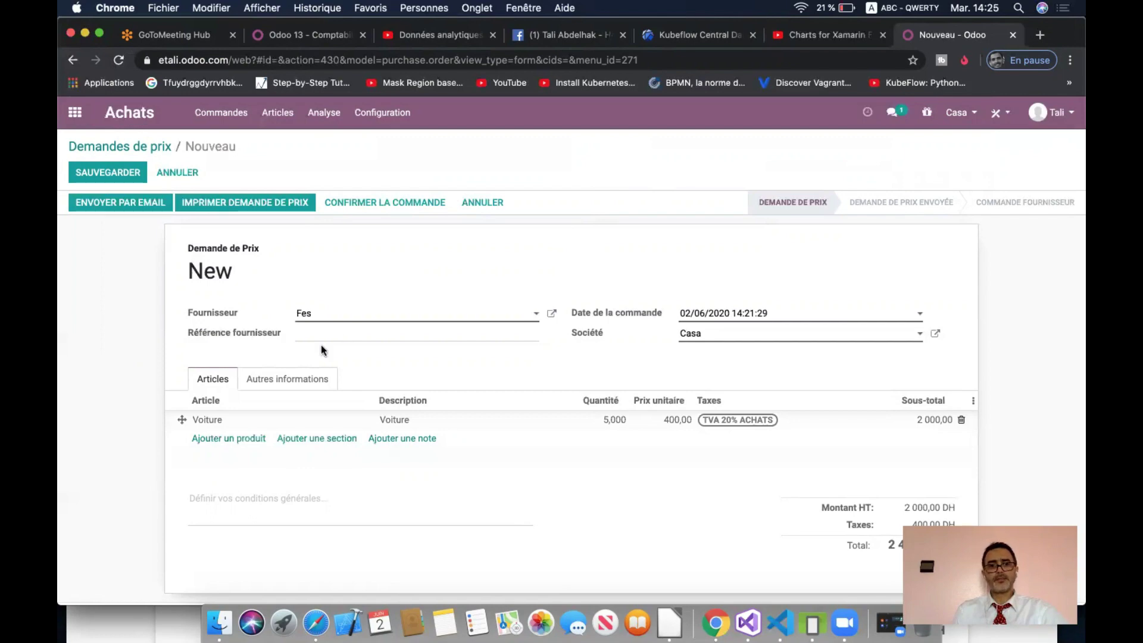
click(293, 379)
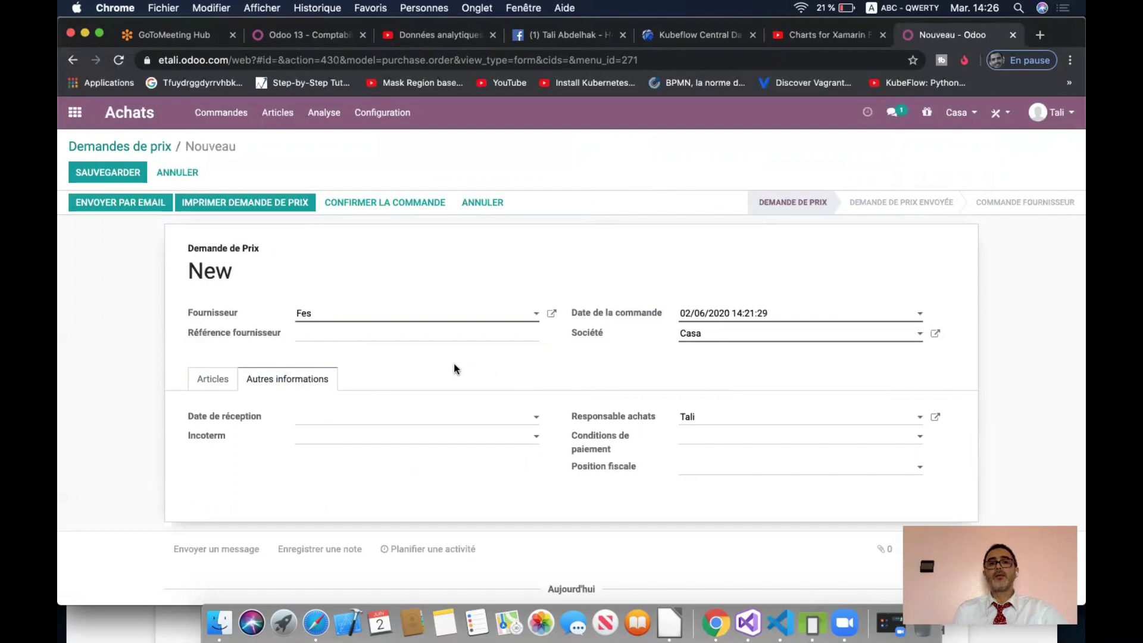
click(215, 386)
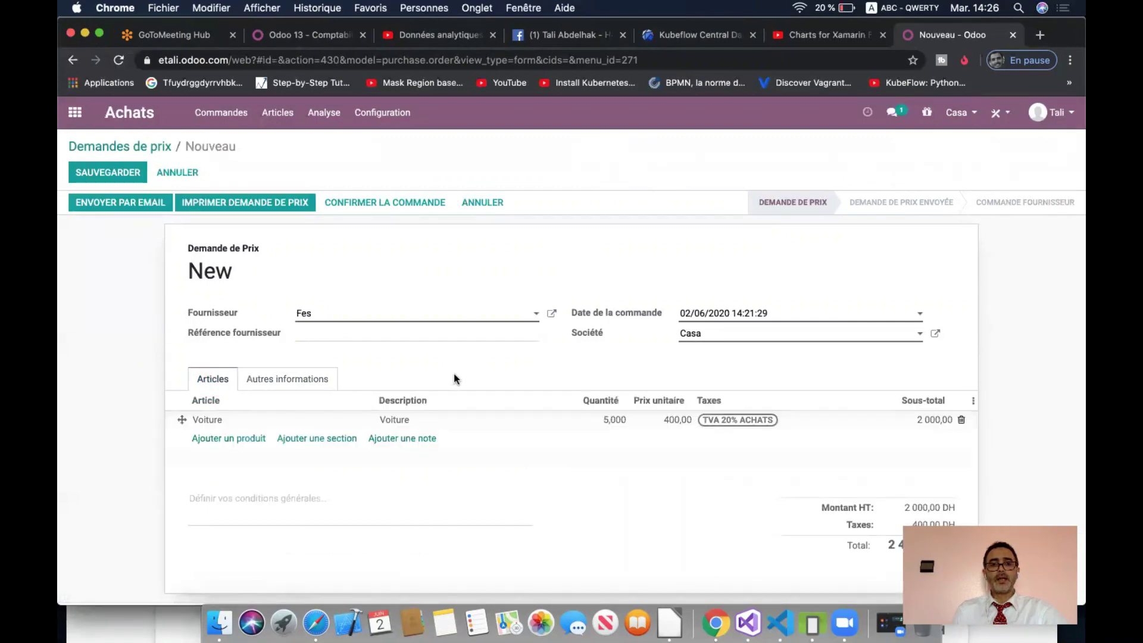
click(721, 338)
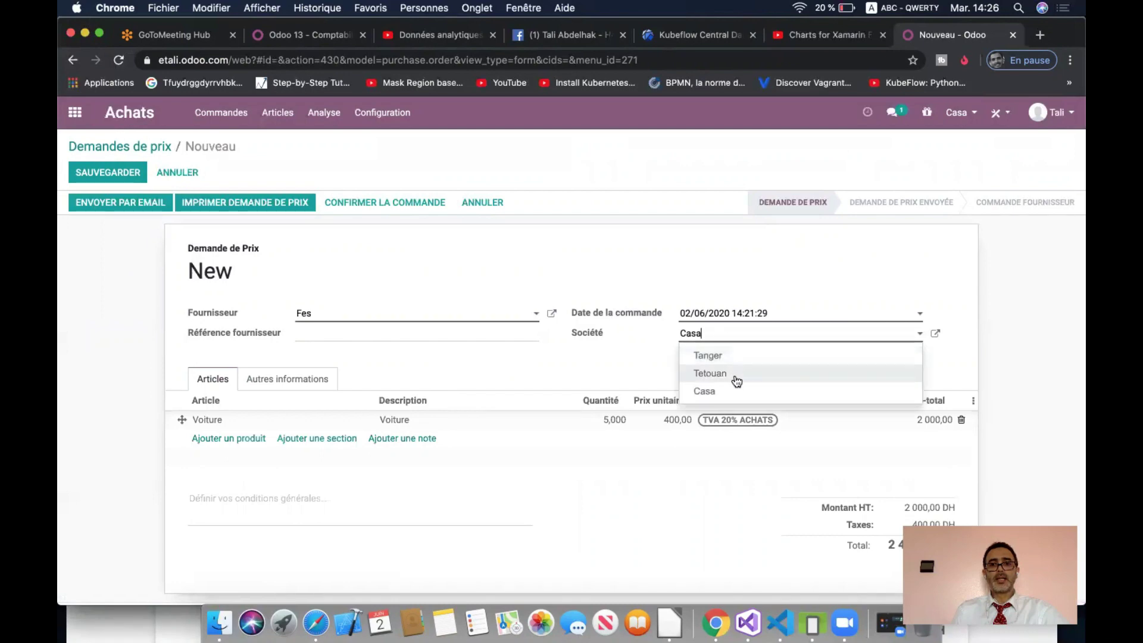
- Set the quotation's Société to Tanger
click(736, 358)
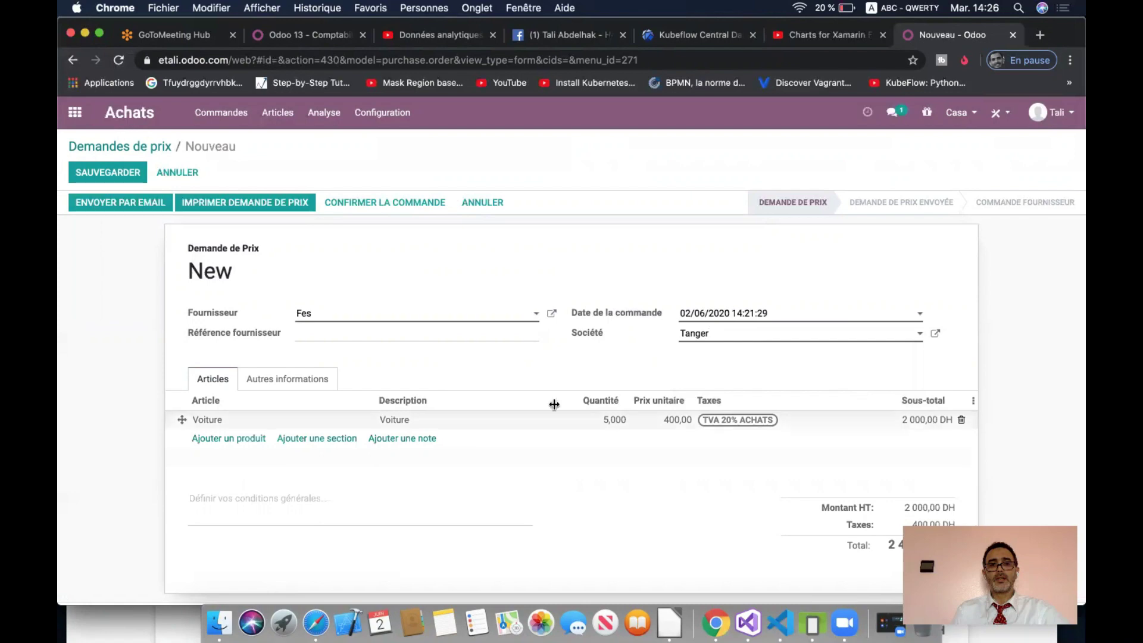
click(283, 384)
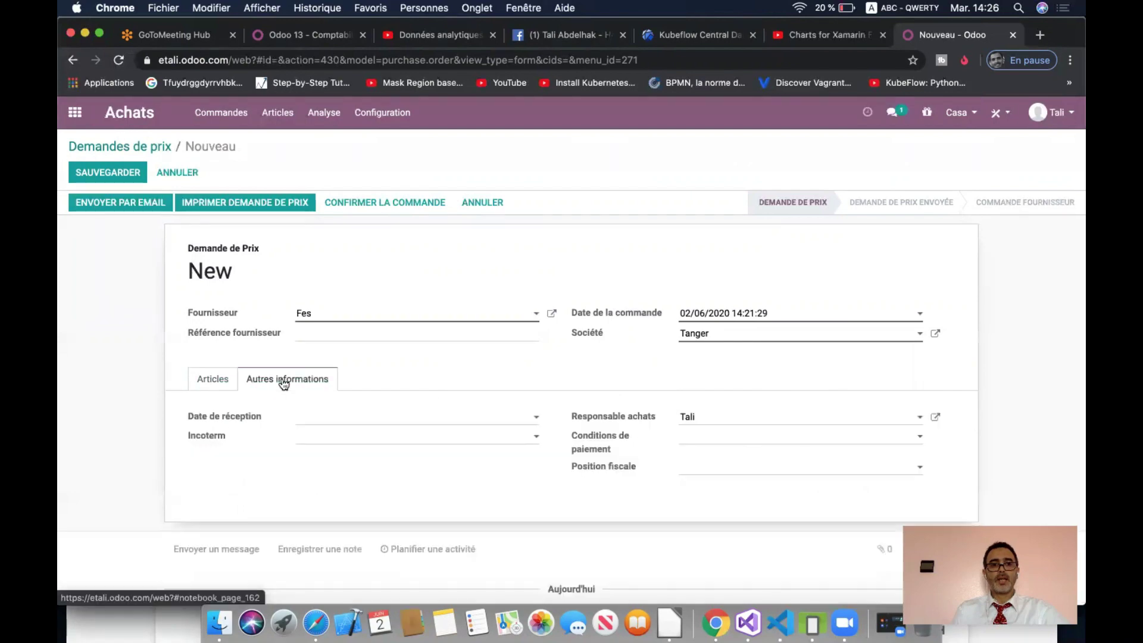
click(210, 383)
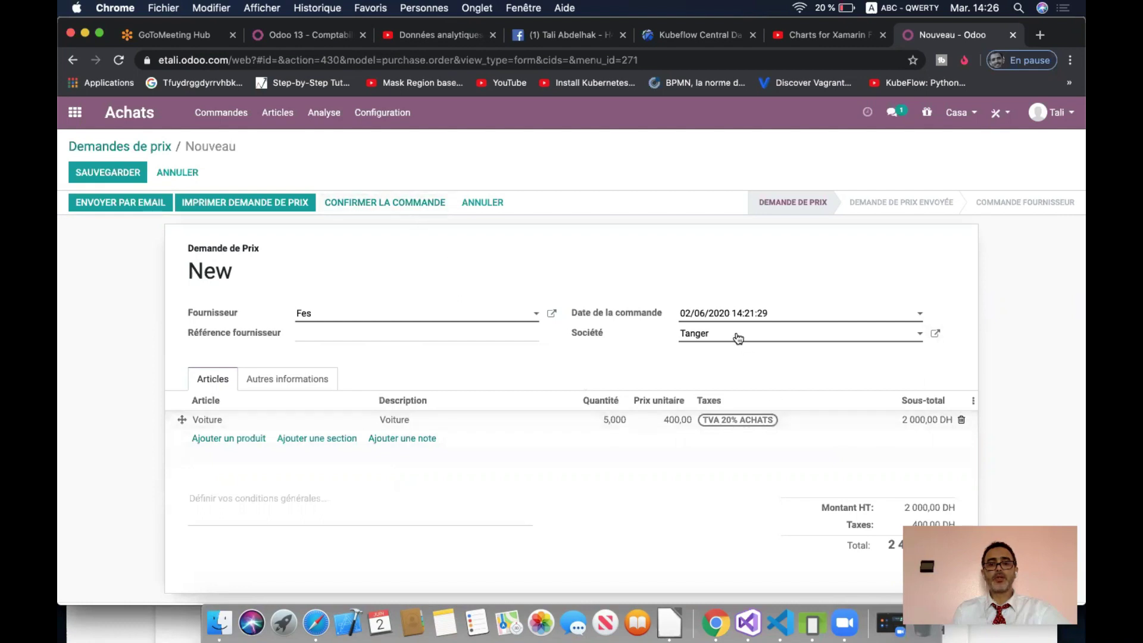
- Confirm the order as P00002 with one receipt, then go to the apps home menu
click(406, 207)
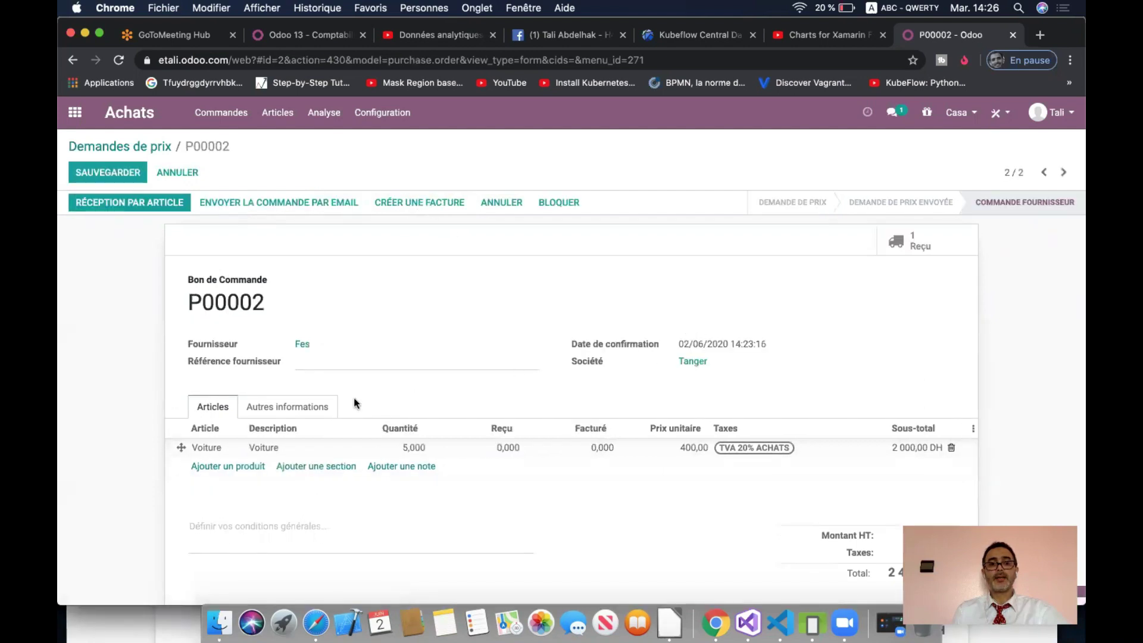
click(303, 410)
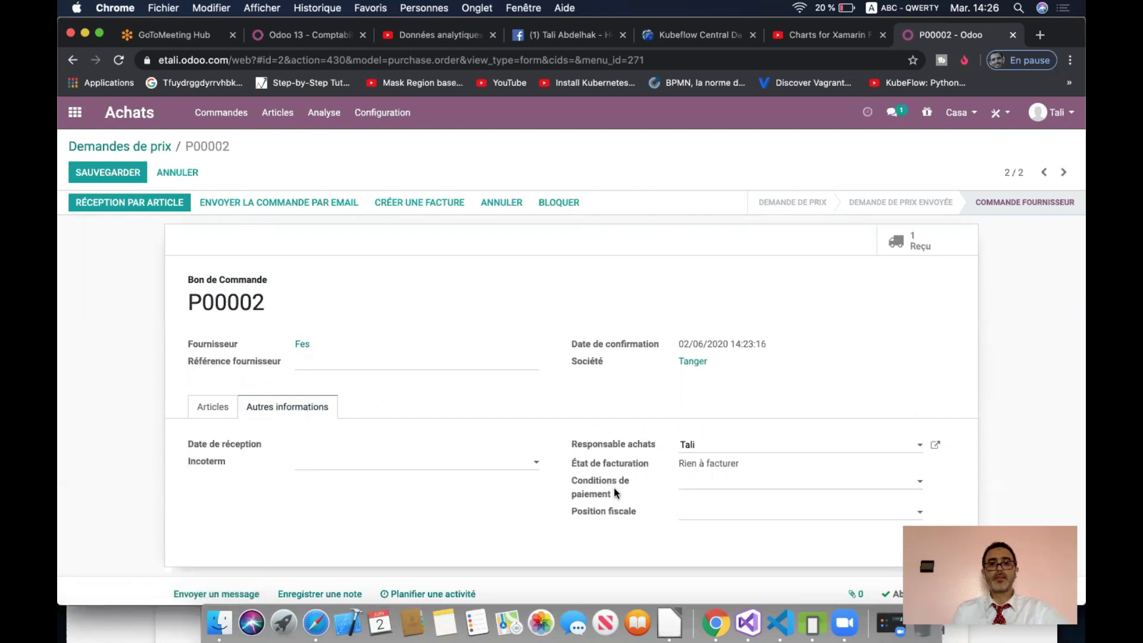
click(210, 407)
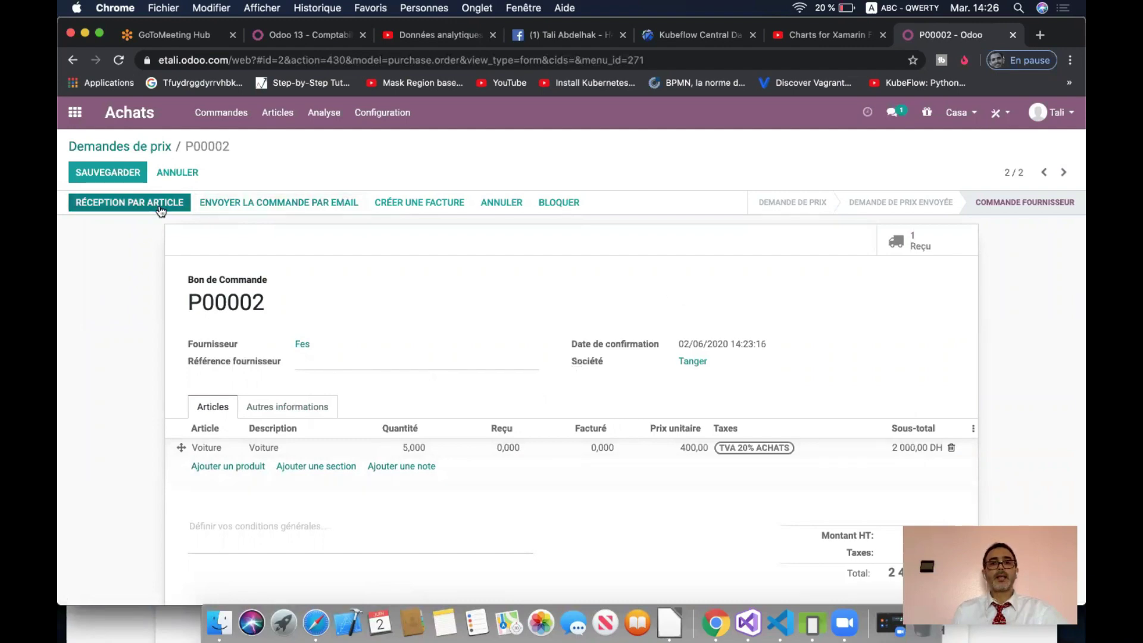
click(75, 112)
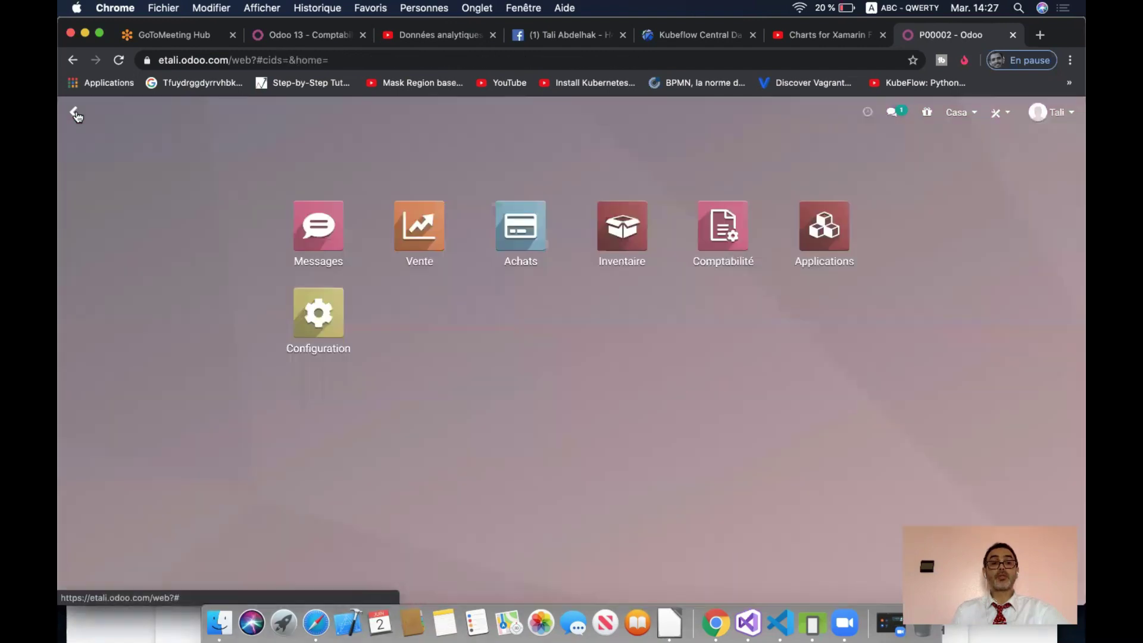
- Open Inventaire grouped by Type d'opération and check the active companies
click(622, 225)
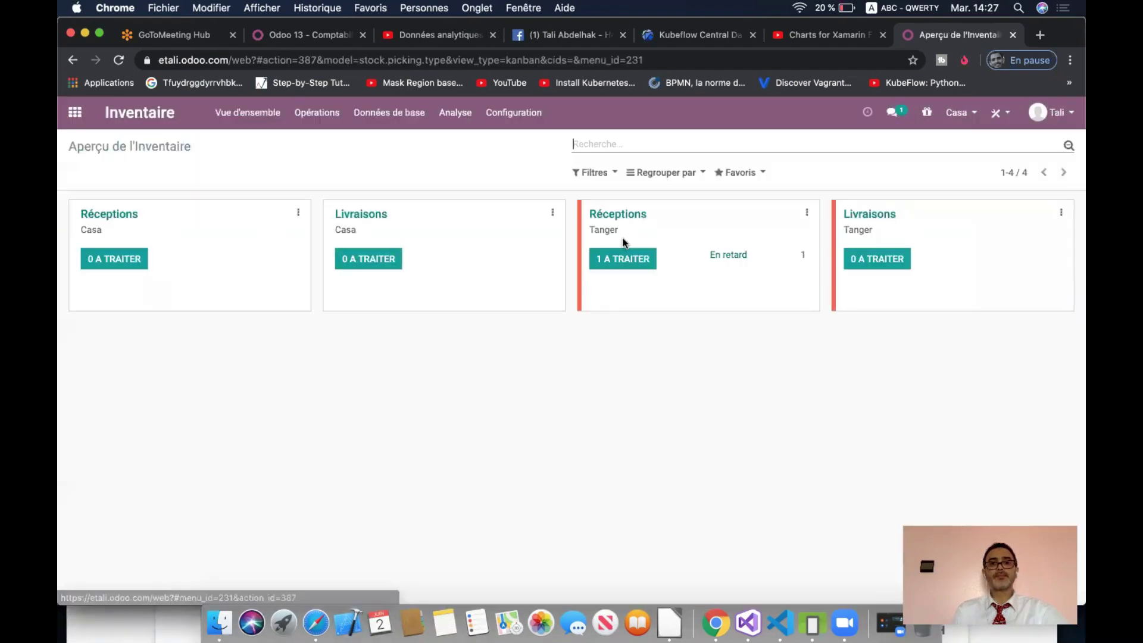
click(670, 171)
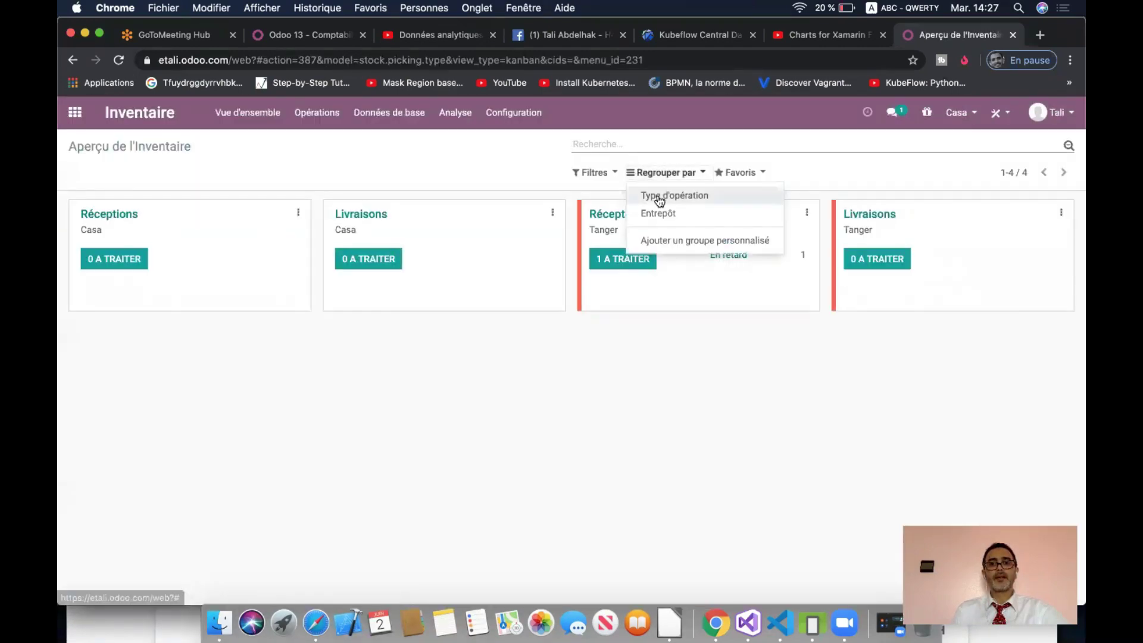
click(659, 197)
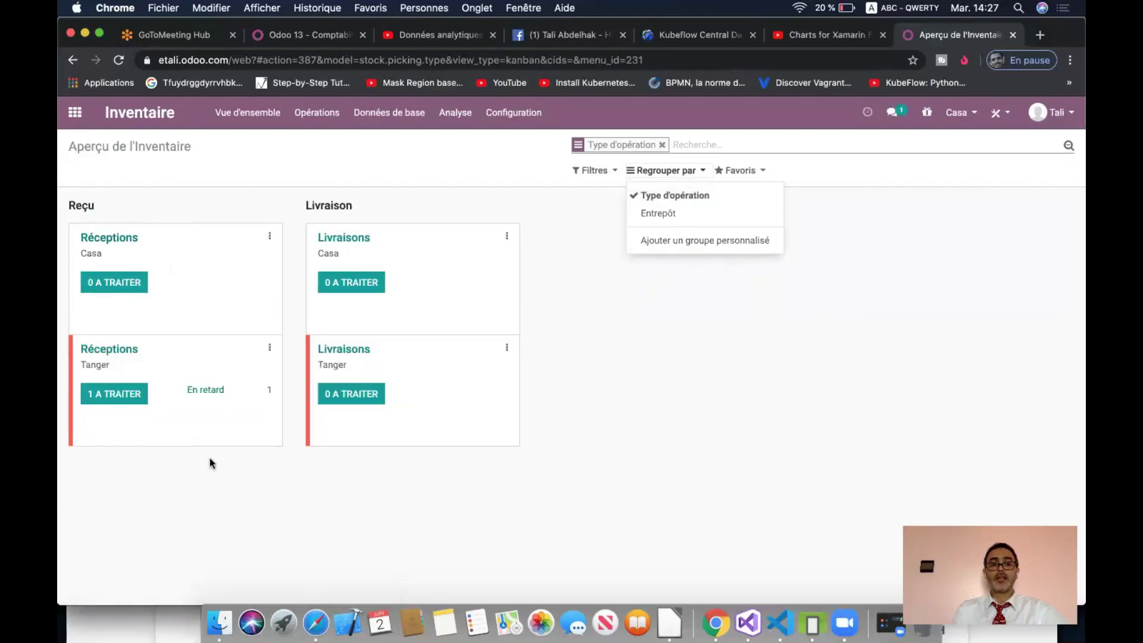
click(603, 293)
click(969, 113)
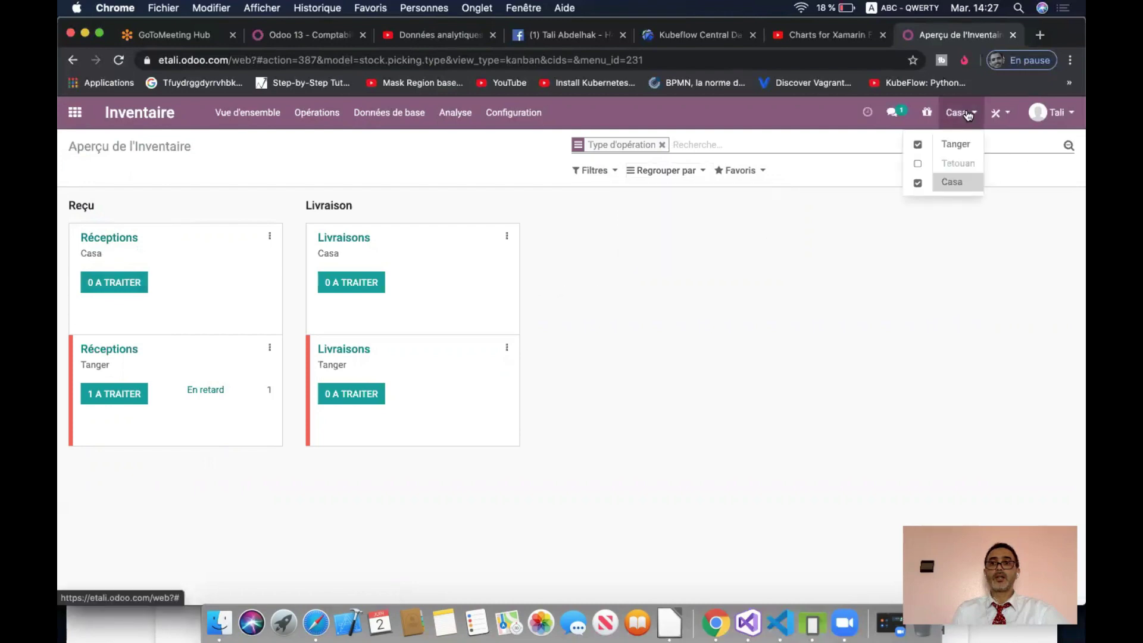
click(229, 375)
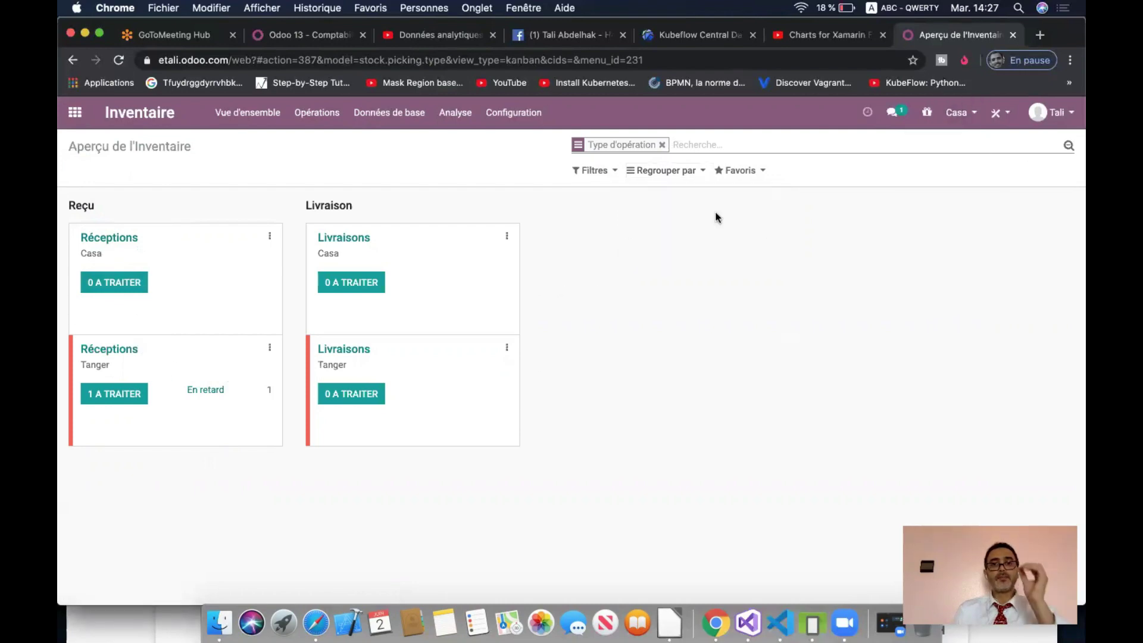
- Regroup by Entrepôt and open Tanger's Réceptions waiting to be processed, showing Tange/IN/00002
click(660, 146)
click(662, 172)
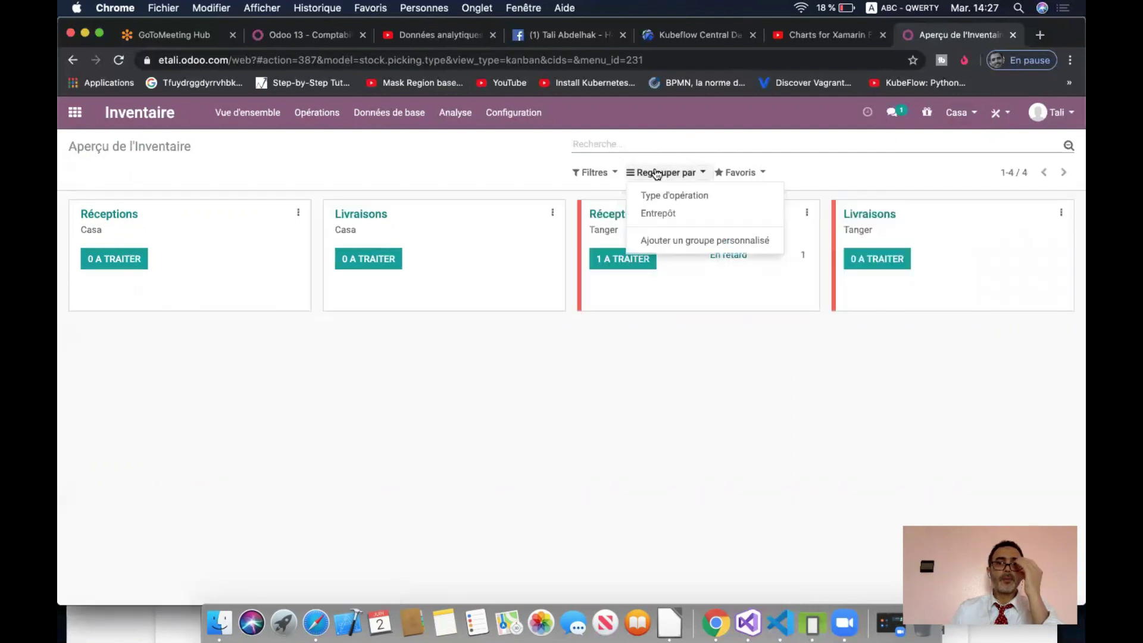
click(659, 213)
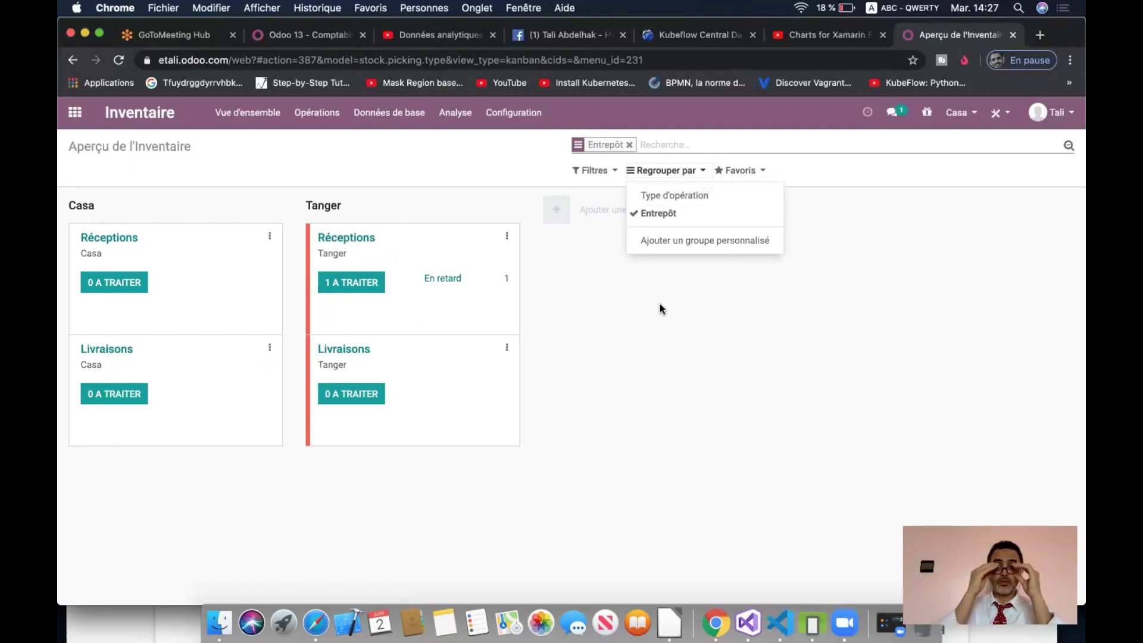
click(635, 326)
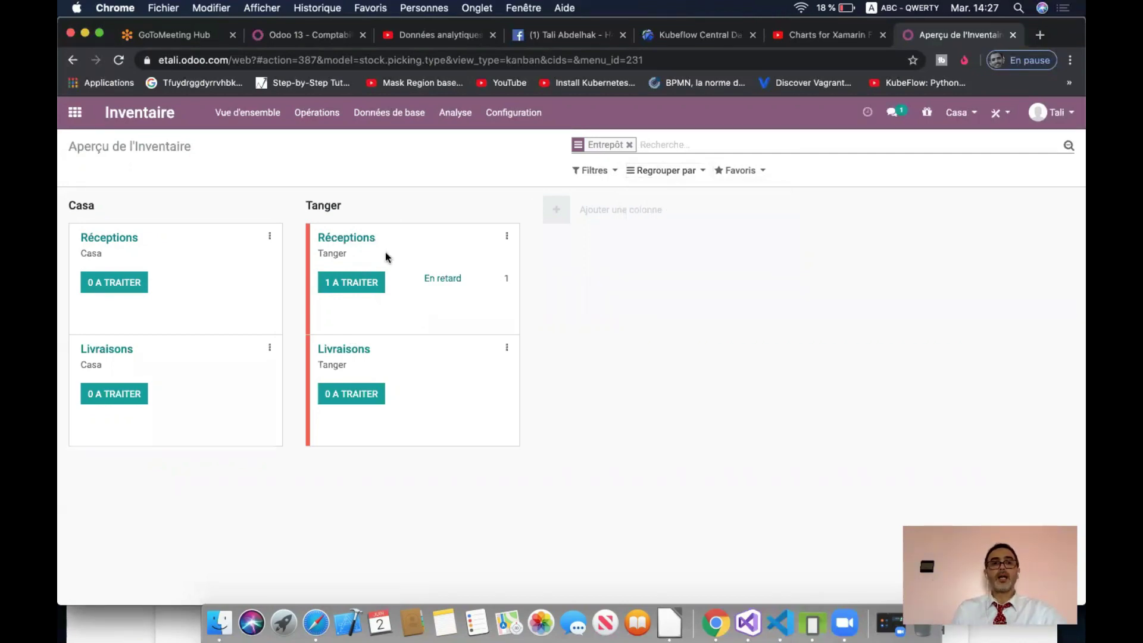
click(364, 282)
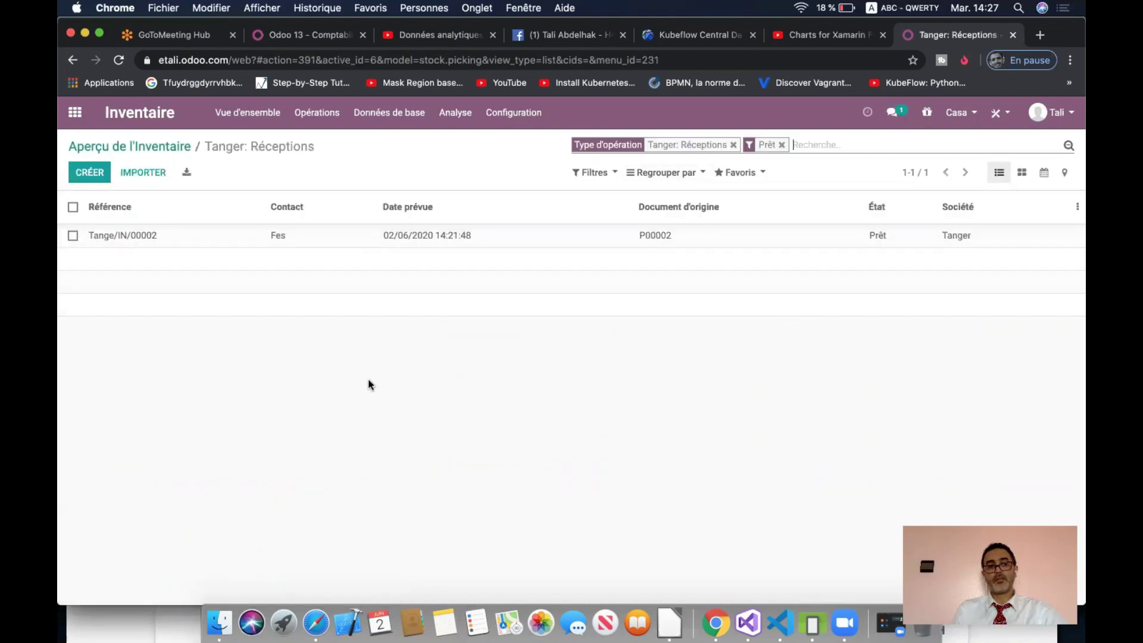
- Validate receipt Tange/IN/00002 from Fes, applying all 5 Voiture as received
click(315, 622)
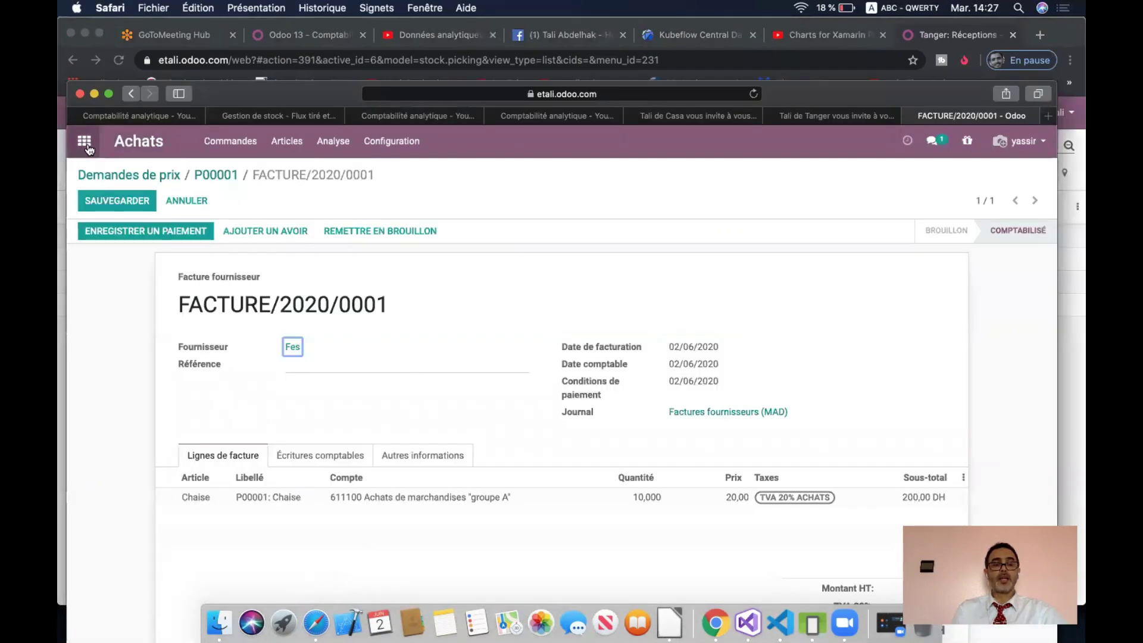
click(85, 142)
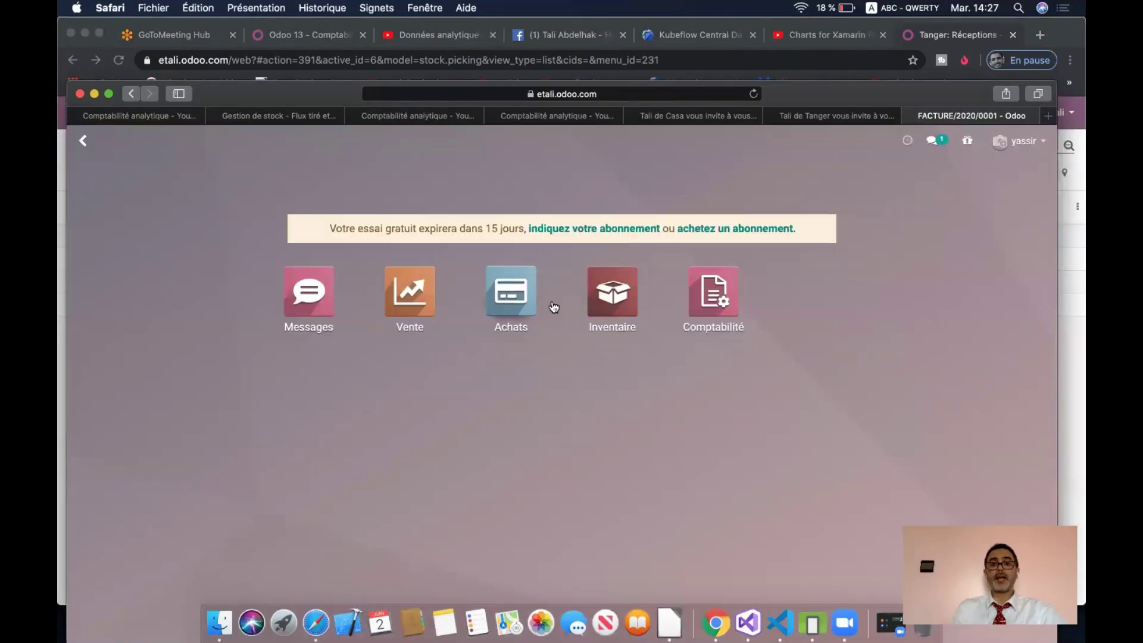
click(601, 296)
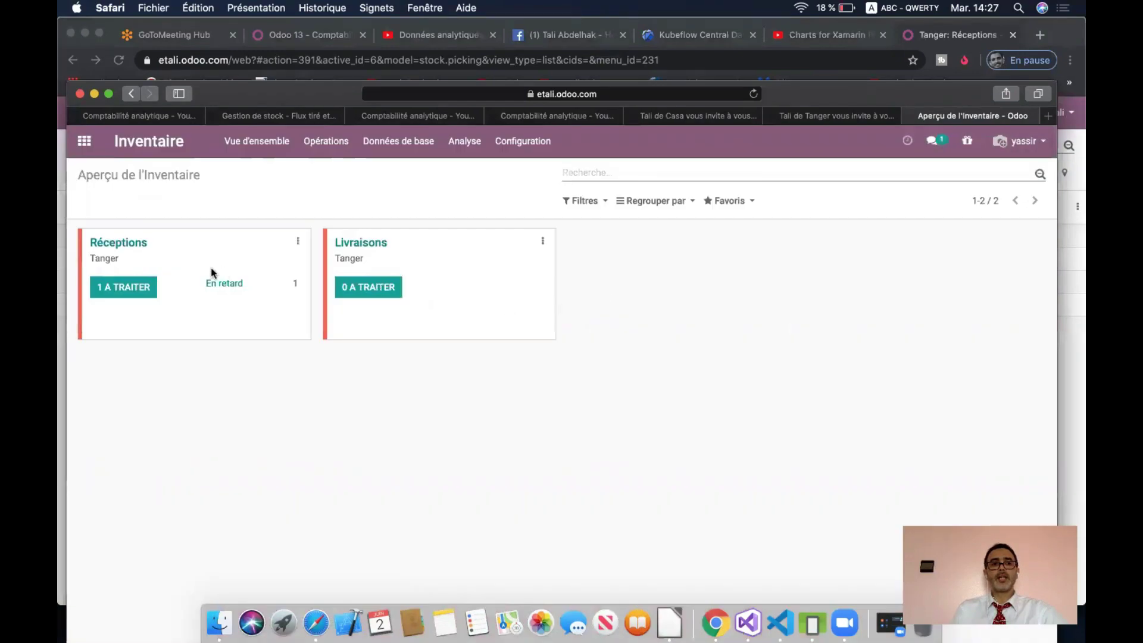
click(132, 289)
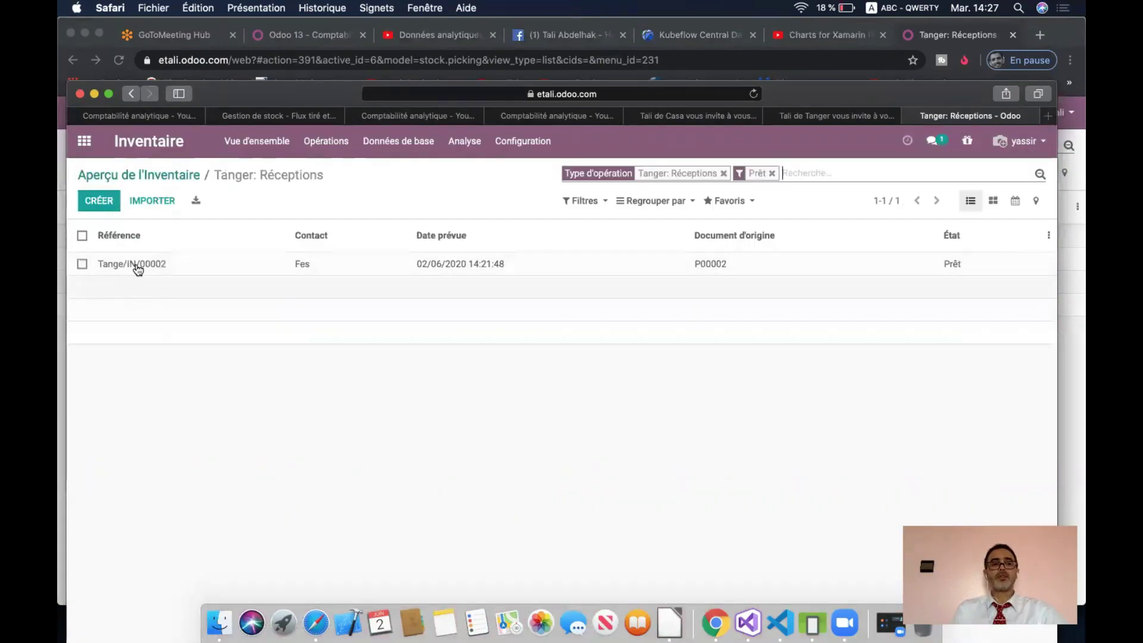
click(188, 266)
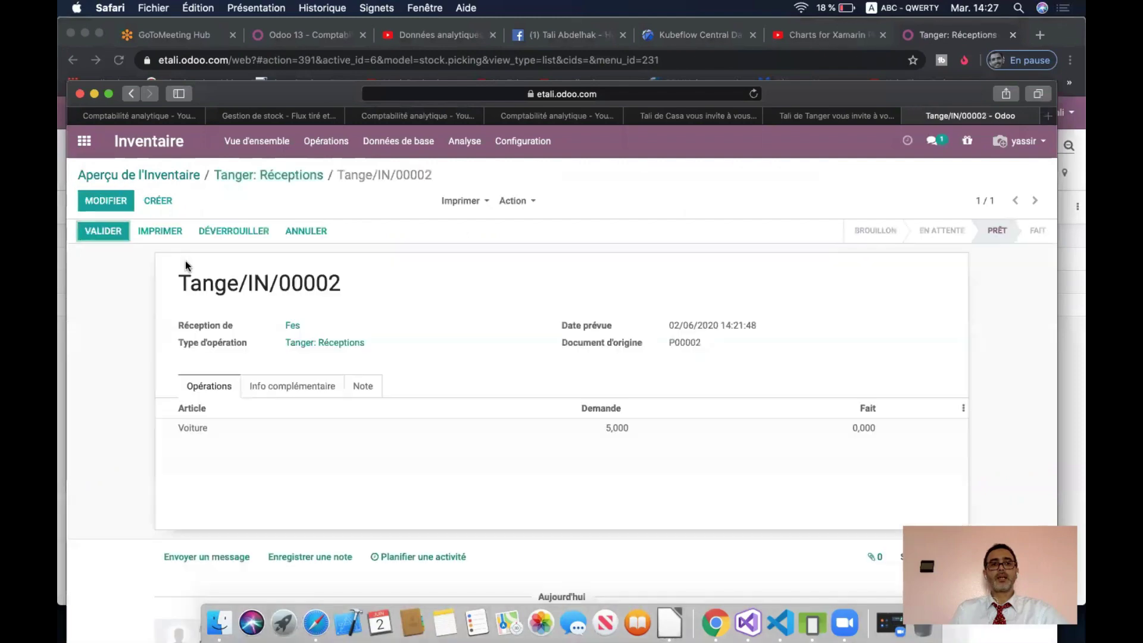
click(114, 227)
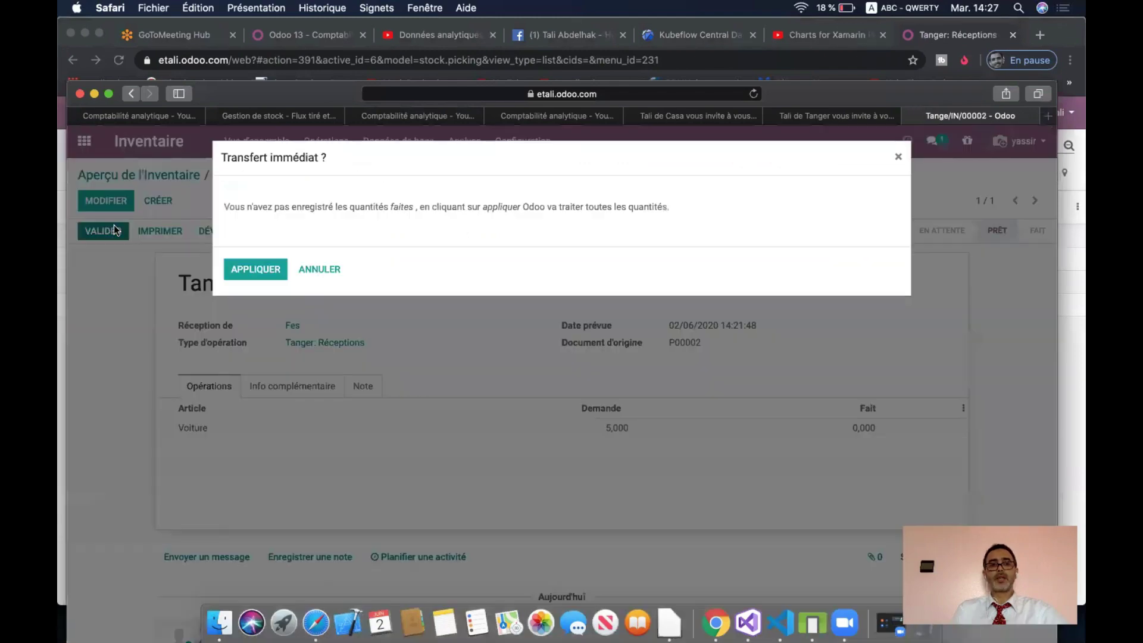
click(238, 266)
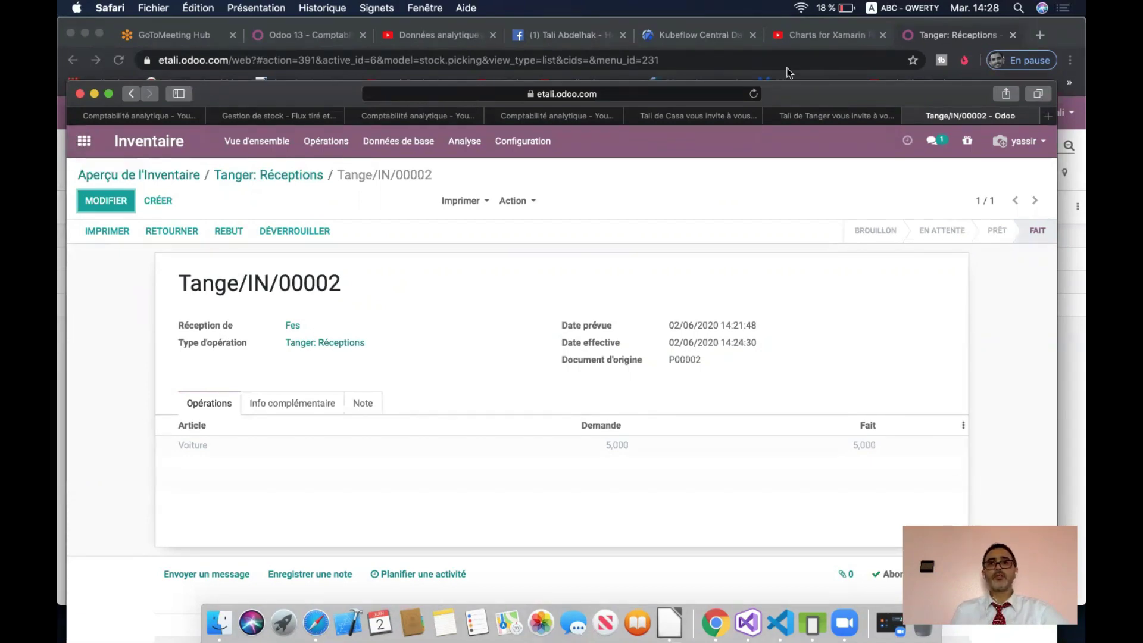
drag(813, 84, 806, 166)
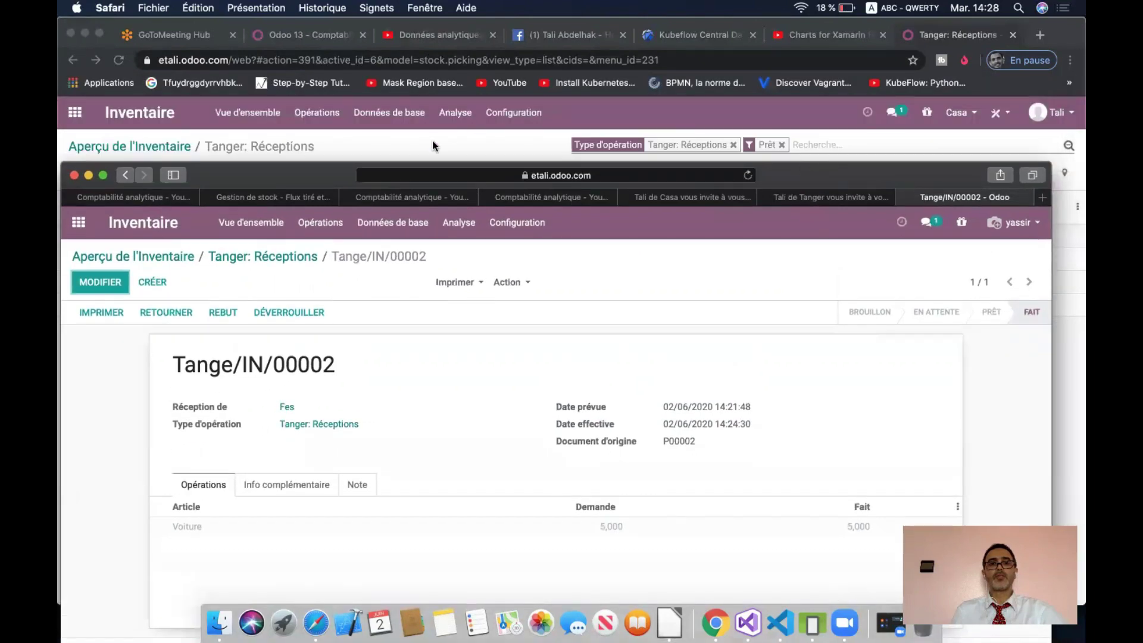
- Create a draft vendor bill from P00002 for 5 Voiture at 400,00, keeping the default journal
click(432, 140)
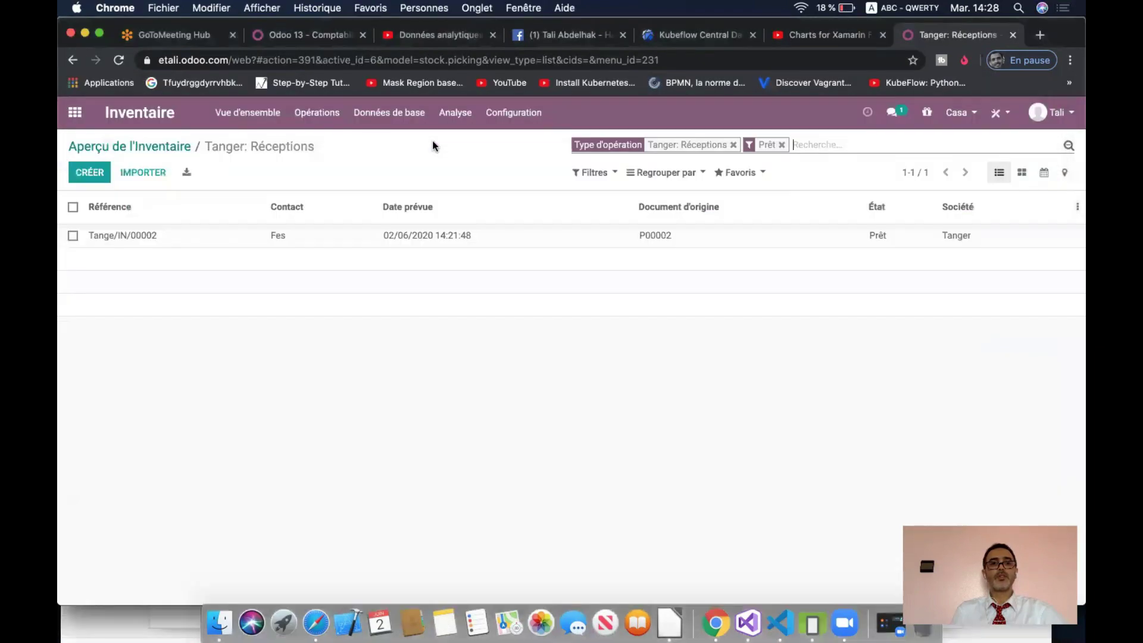
click(75, 113)
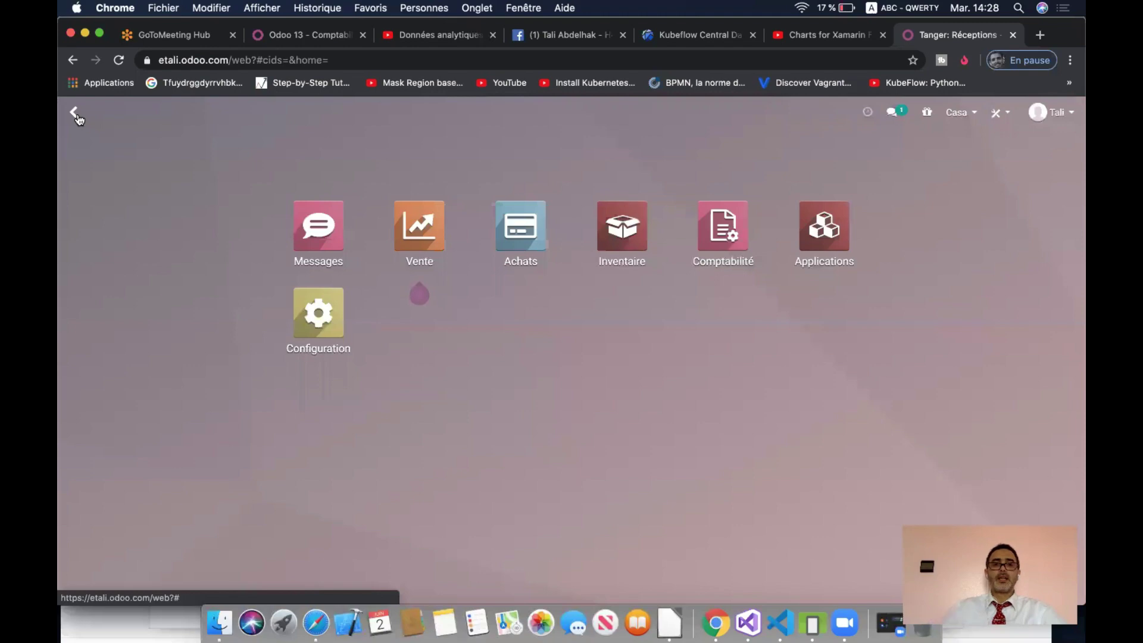
click(517, 227)
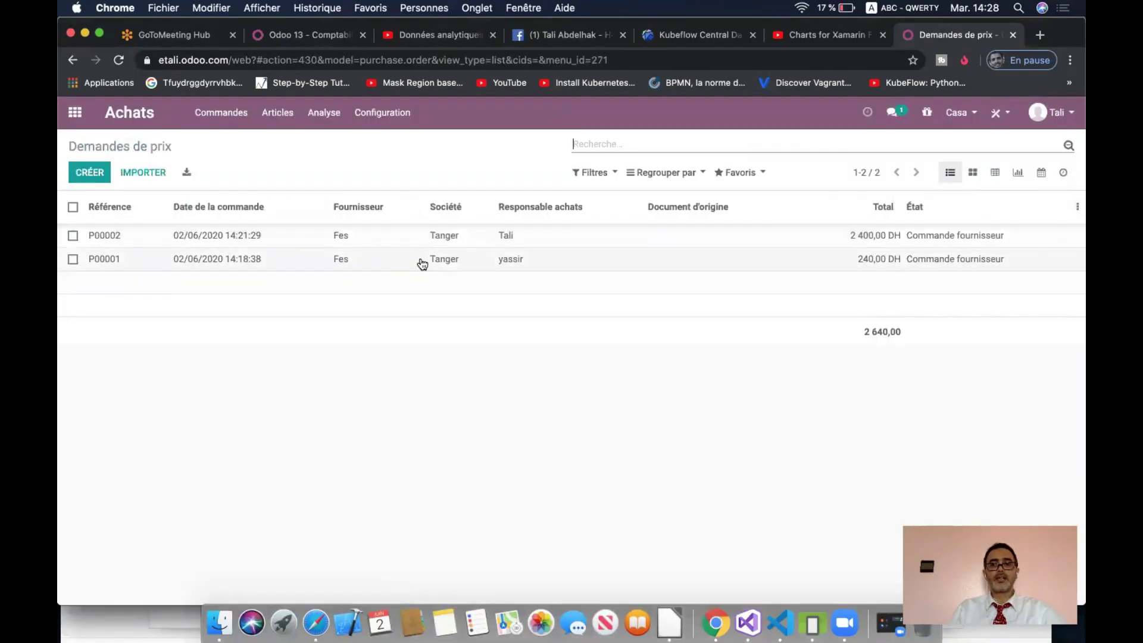
click(403, 236)
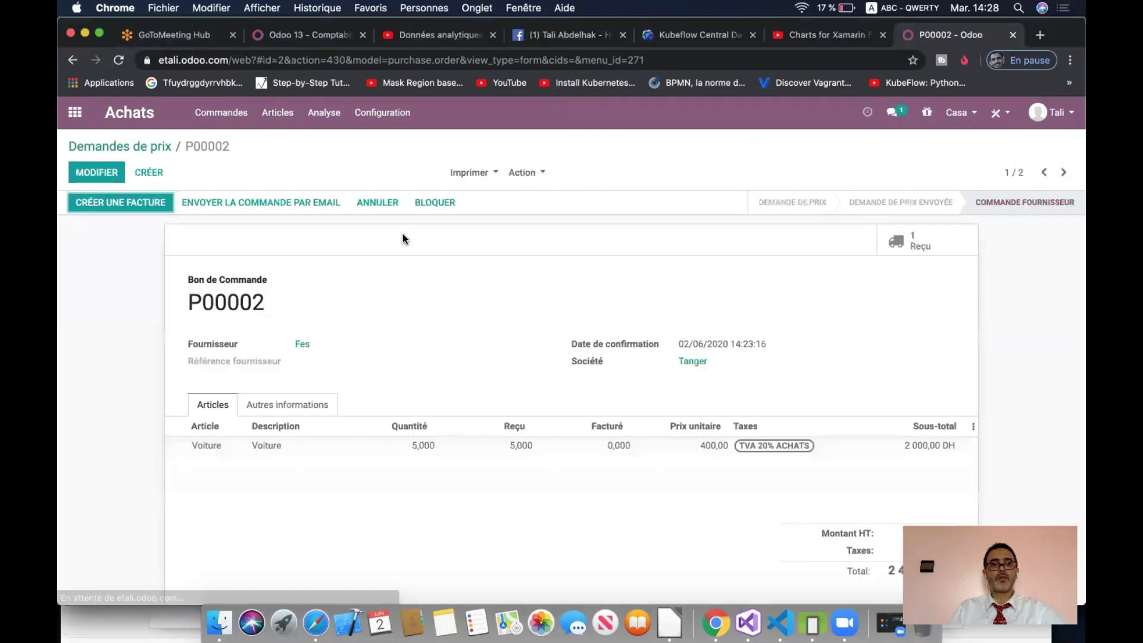
click(153, 205)
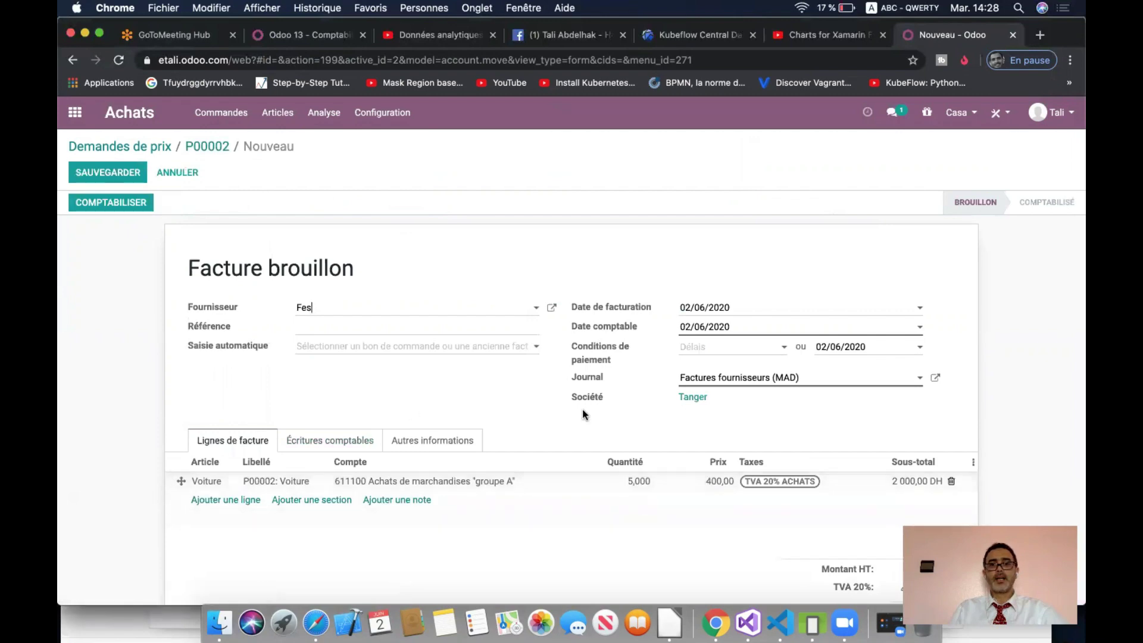
scroll(582, 409, down, 2)
click(816, 322)
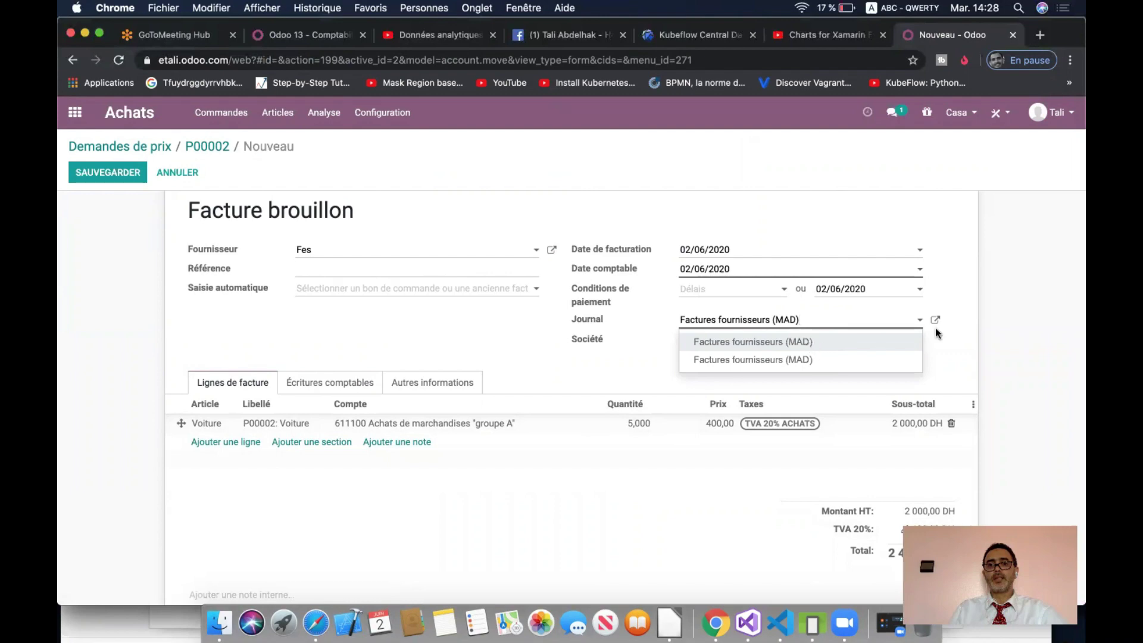
click(998, 333)
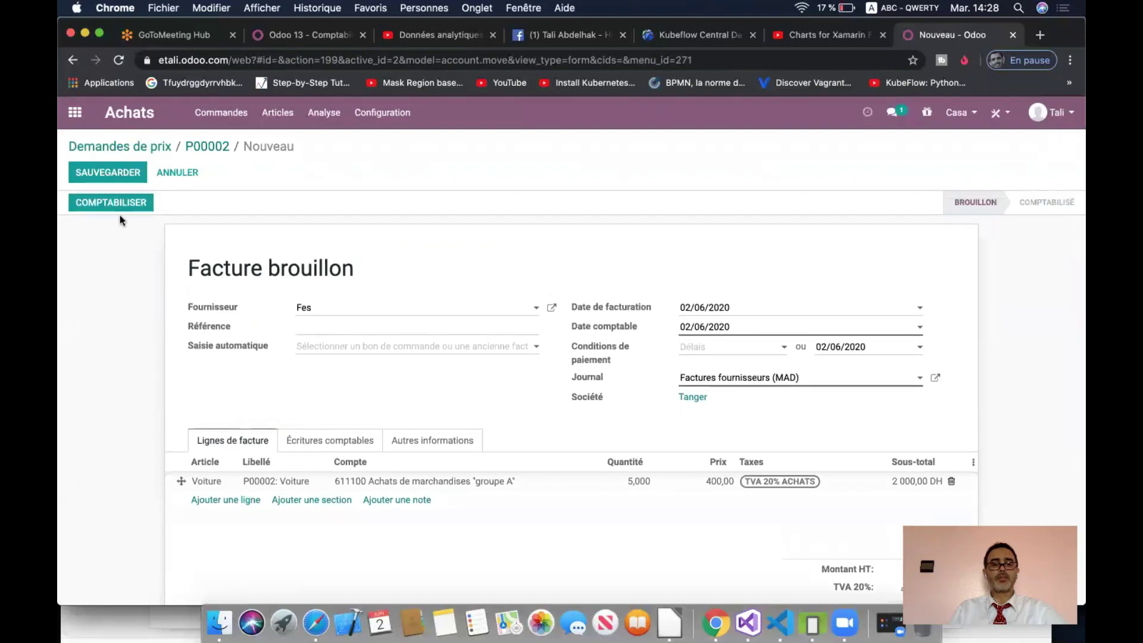
click(335, 440)
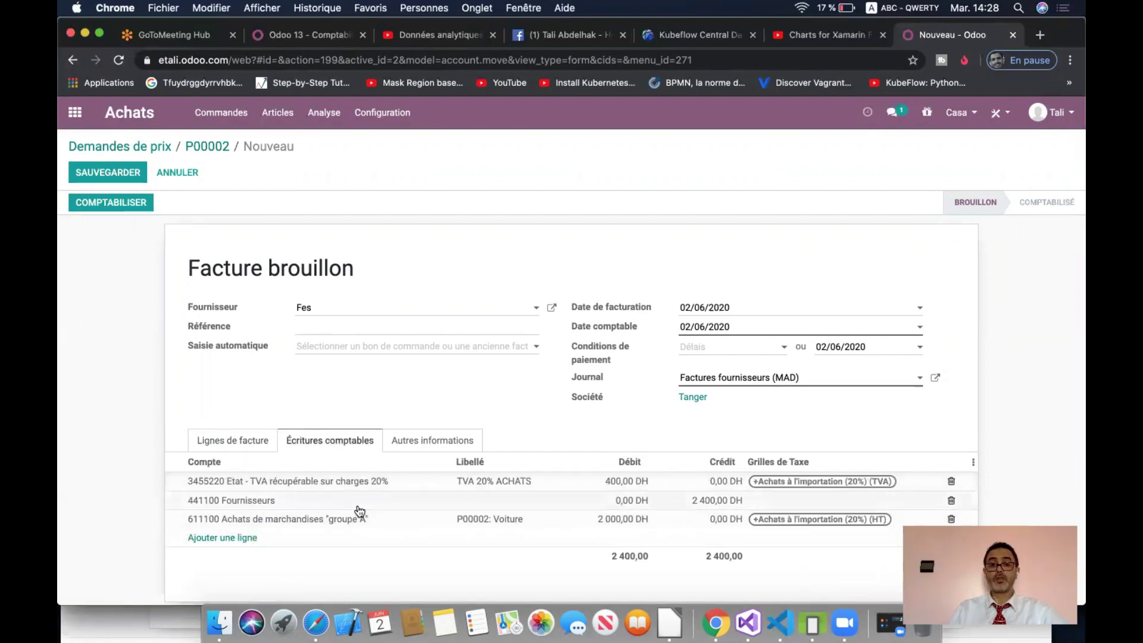
click(132, 205)
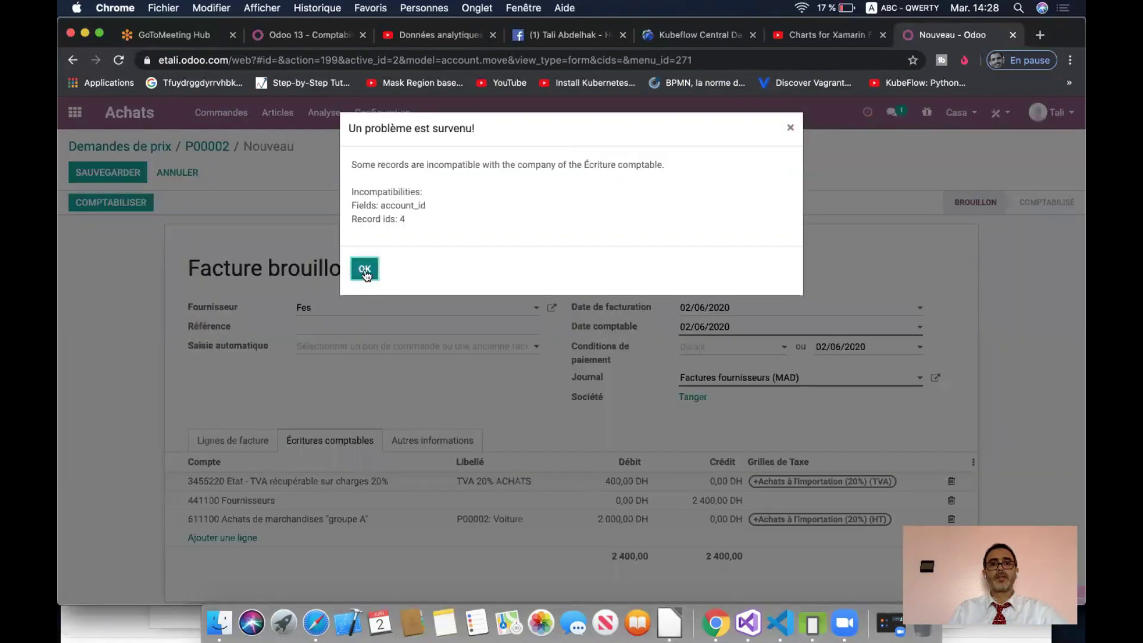
click(365, 270)
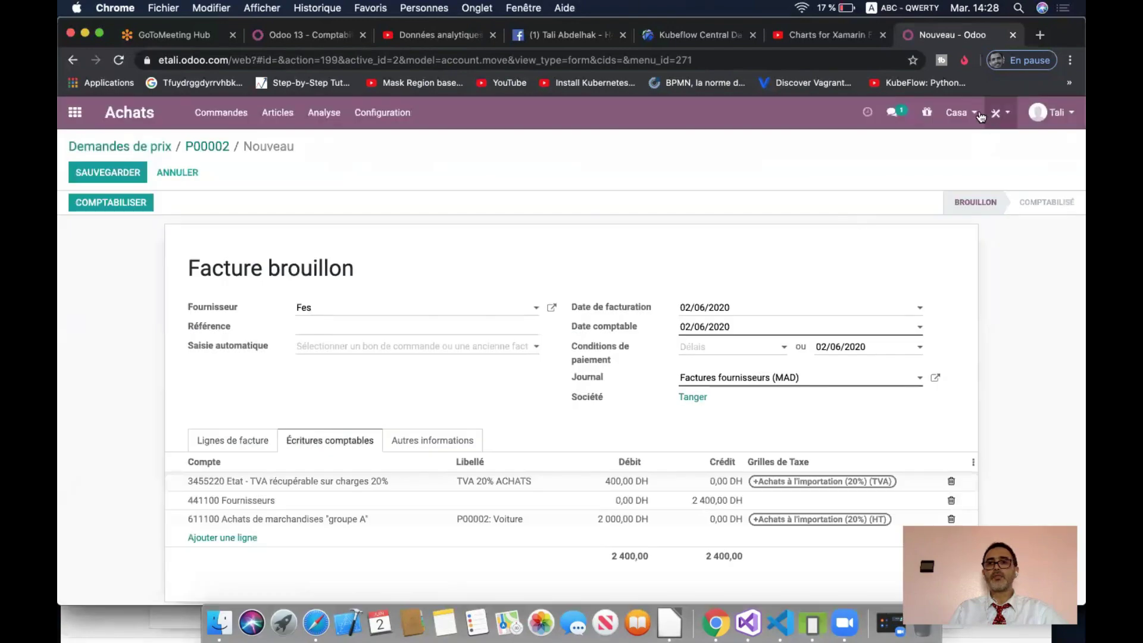
click(958, 113)
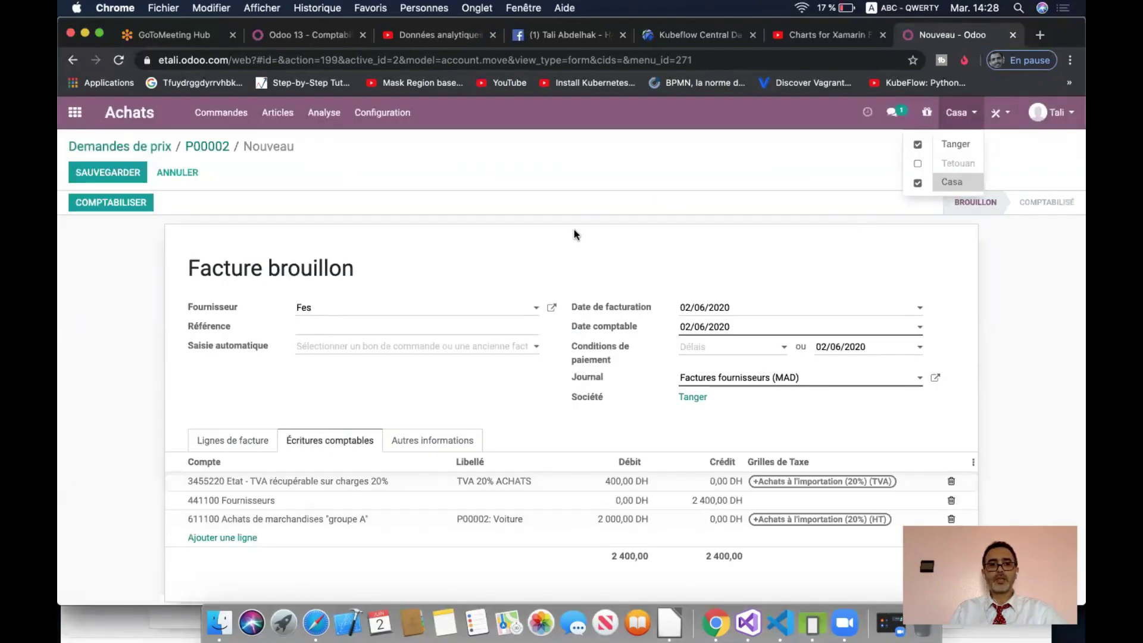
click(241, 441)
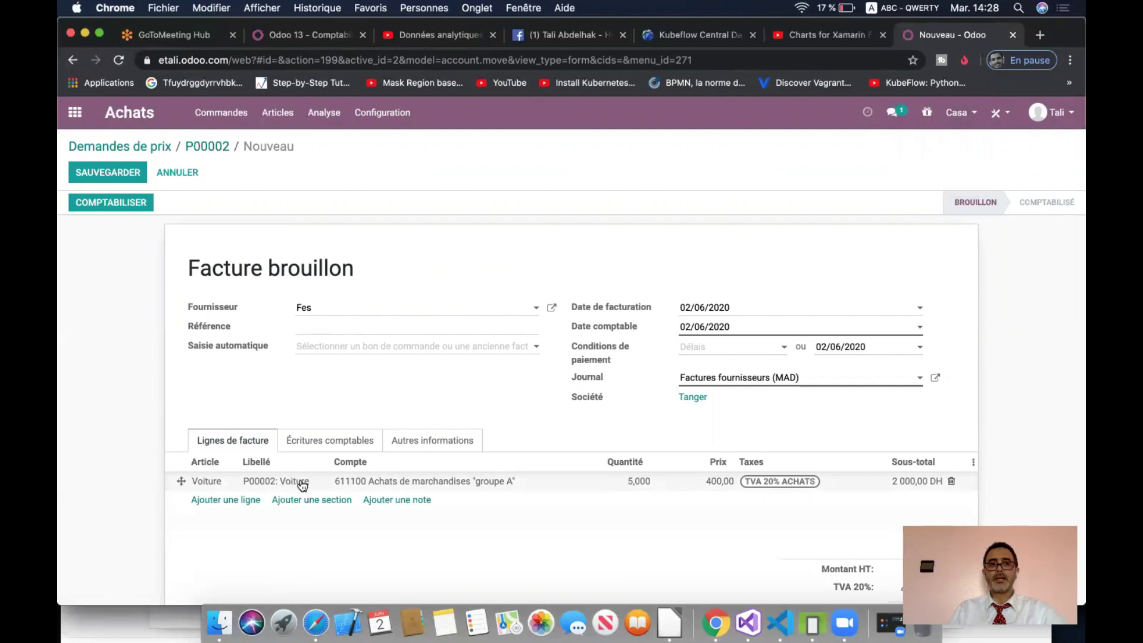
click(130, 202)
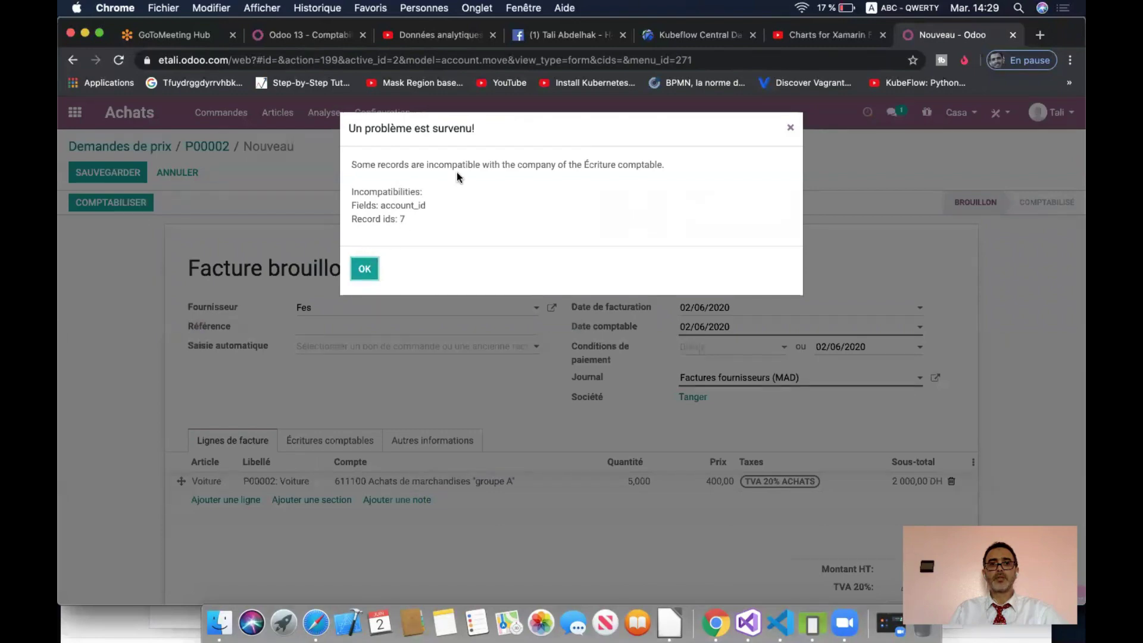
click(366, 271)
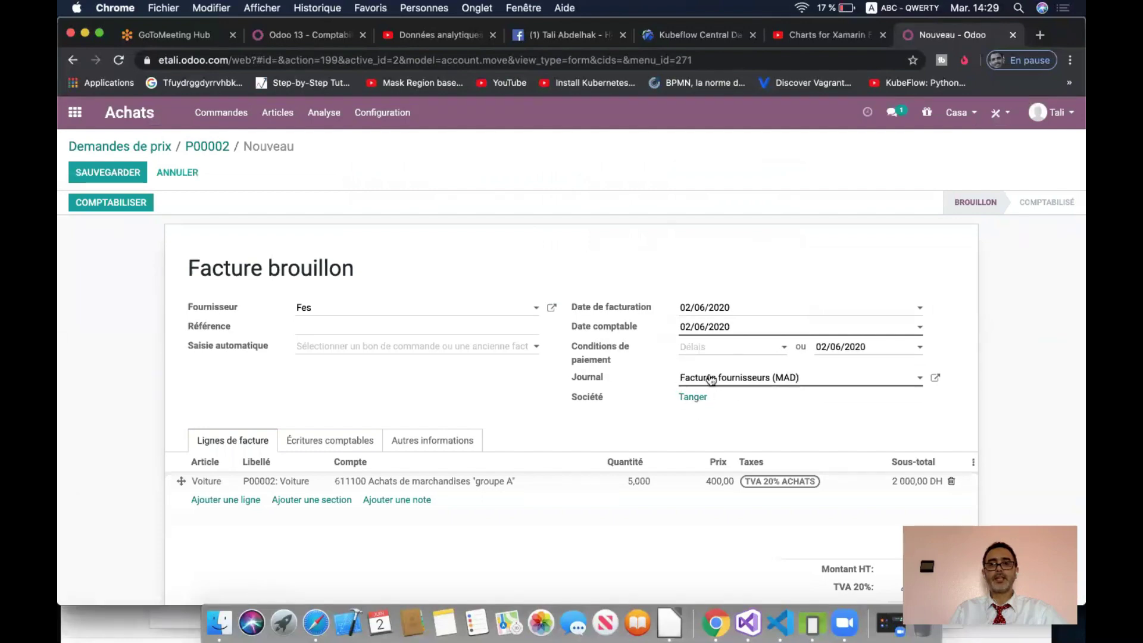
click(956, 119)
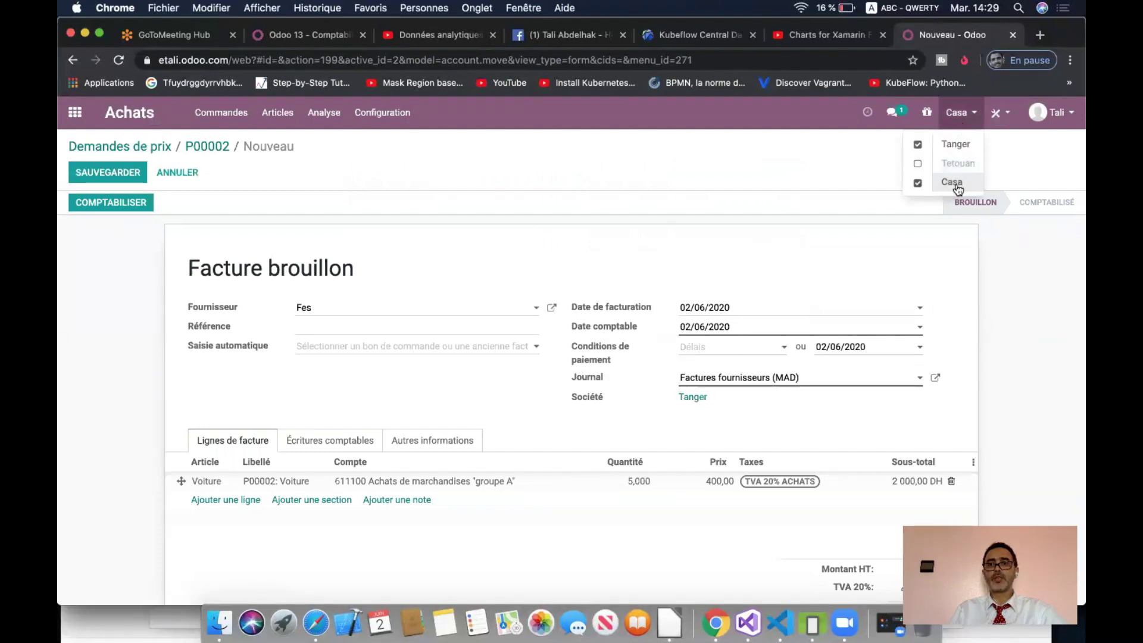
click(662, 170)
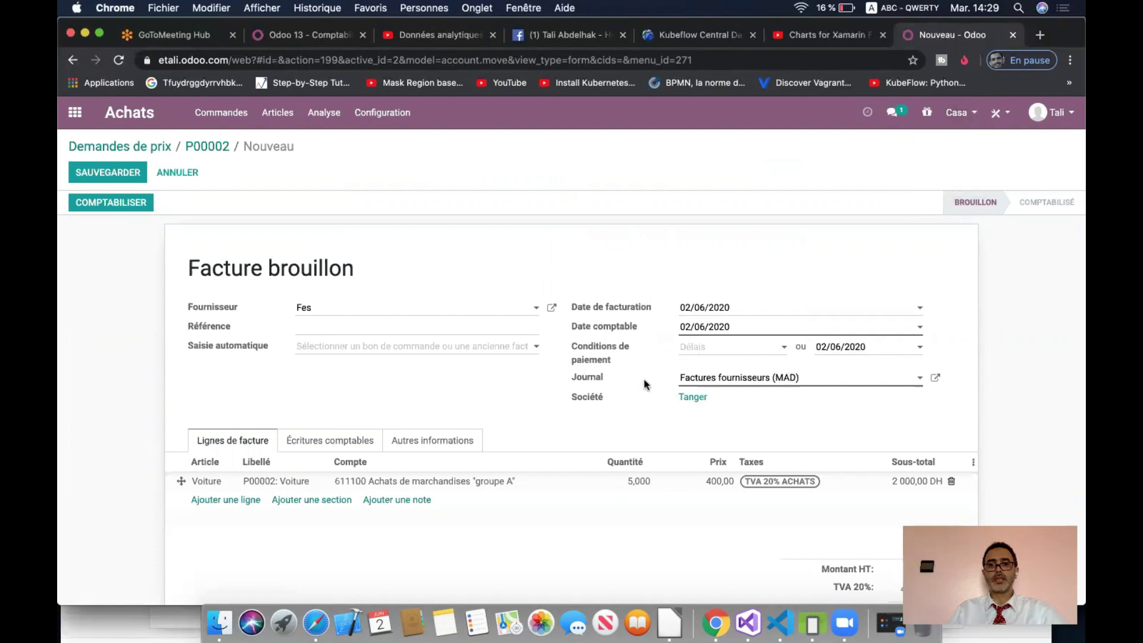
click(715, 379)
click(742, 412)
click(119, 203)
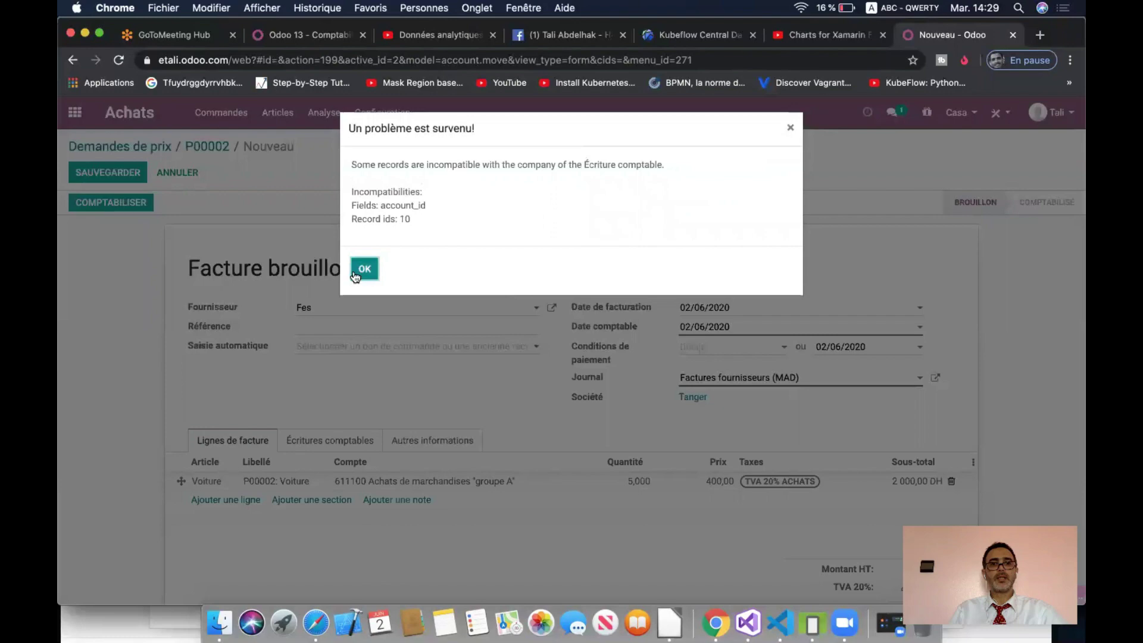
click(364, 269)
click(828, 377)
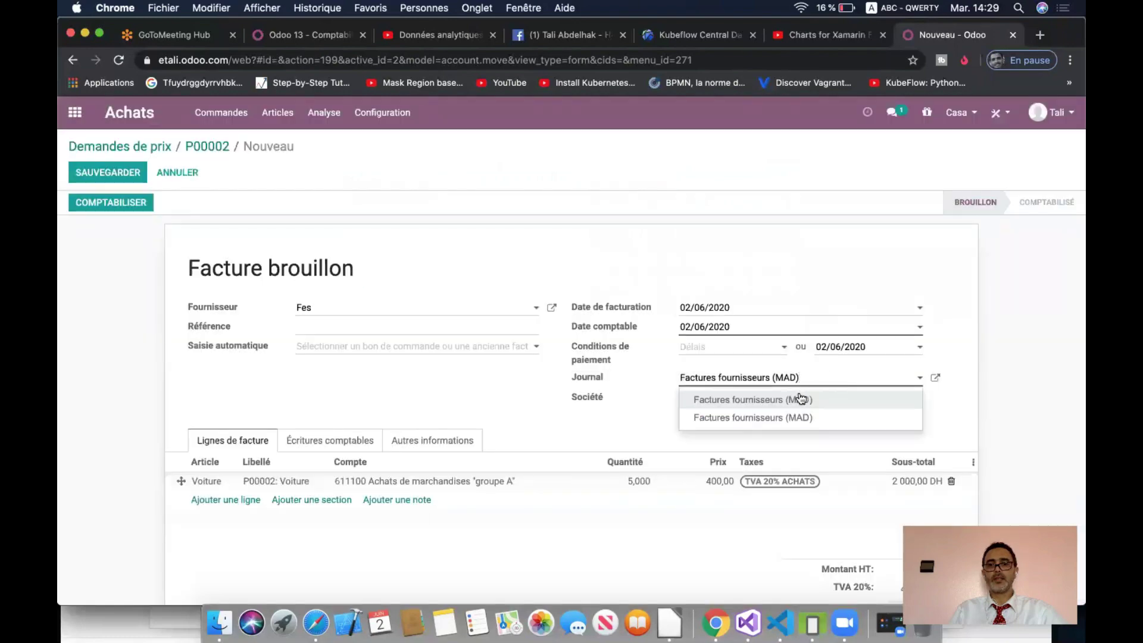
- Switch the draft bill to Casa's journal and review its other information
click(796, 398)
scroll(546, 427, down, 2)
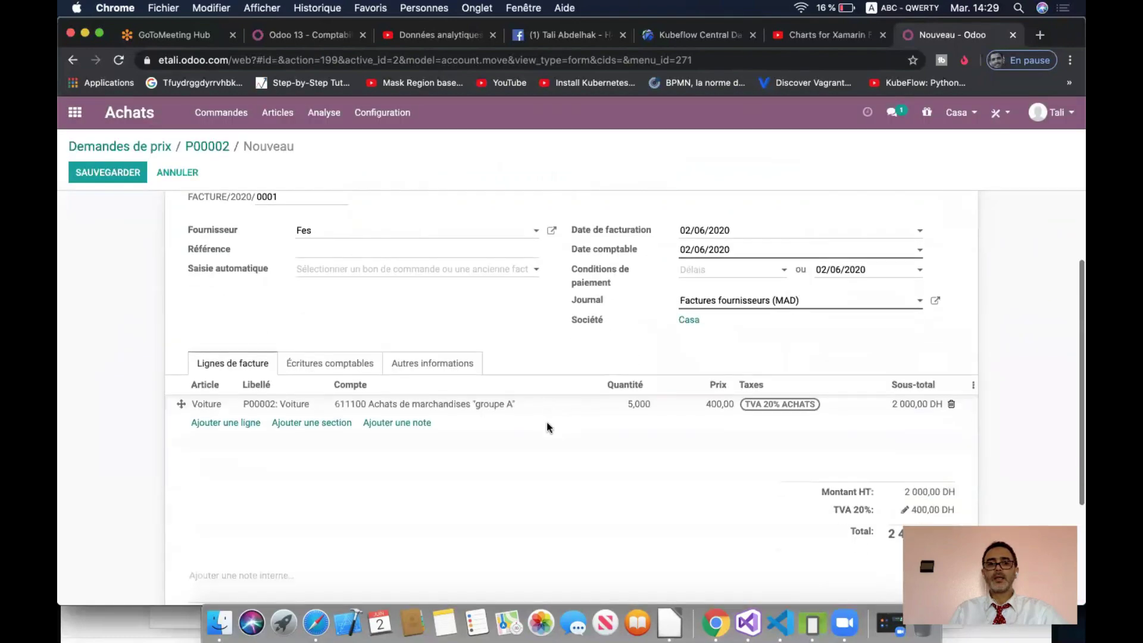
click(448, 365)
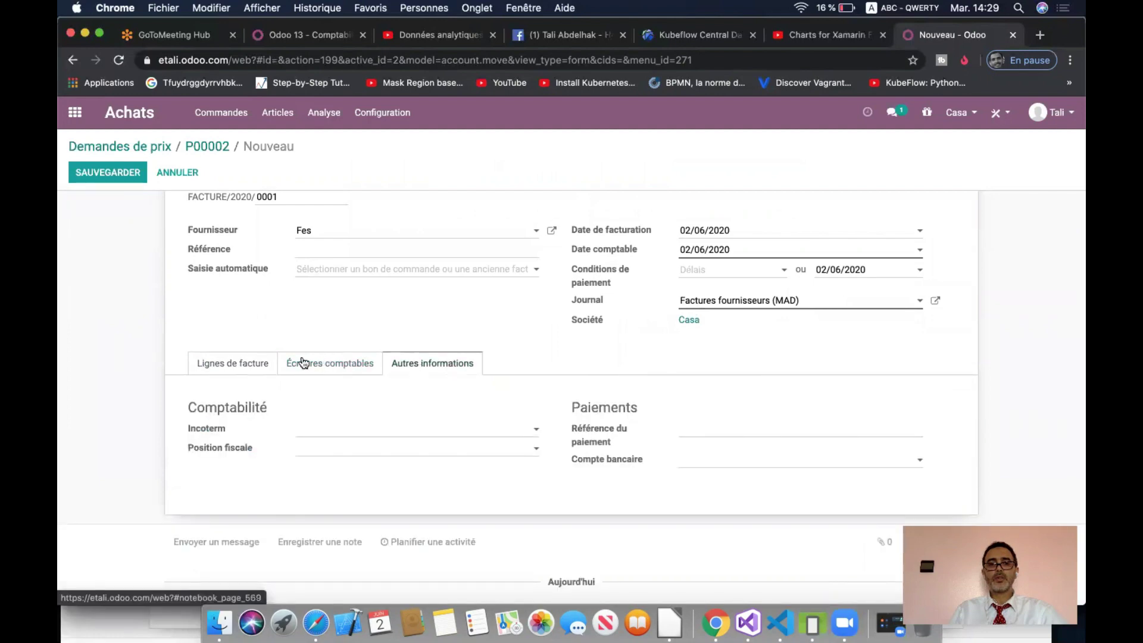
click(258, 365)
scroll(425, 344, up, 2)
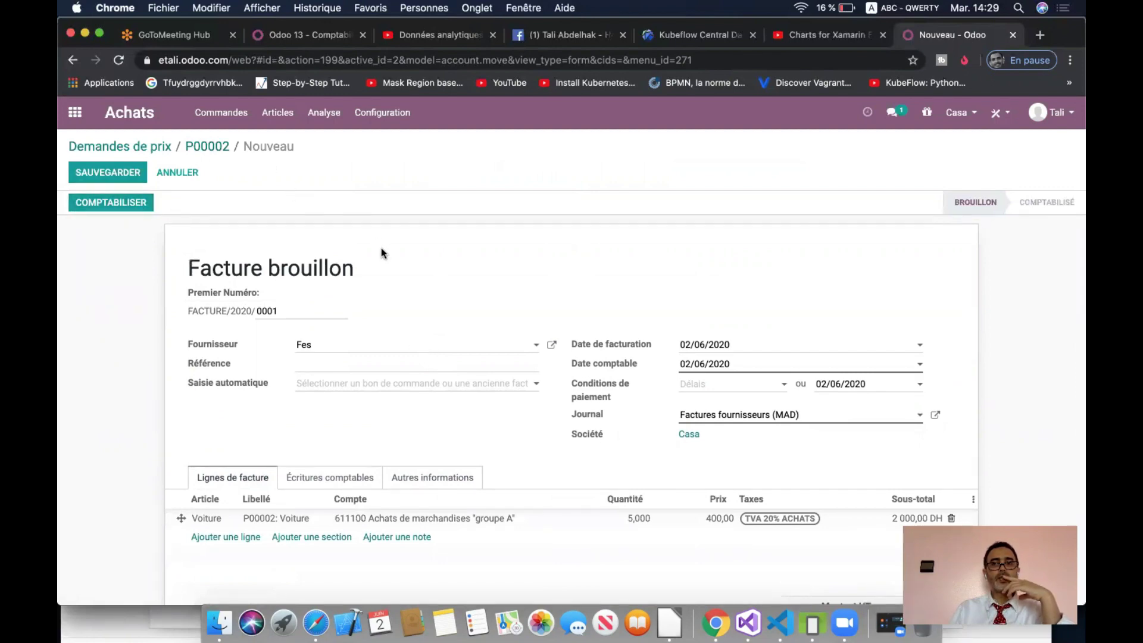
- Check the allowed companies, then discard the unsaved draft bill and return to P00002
click(957, 113)
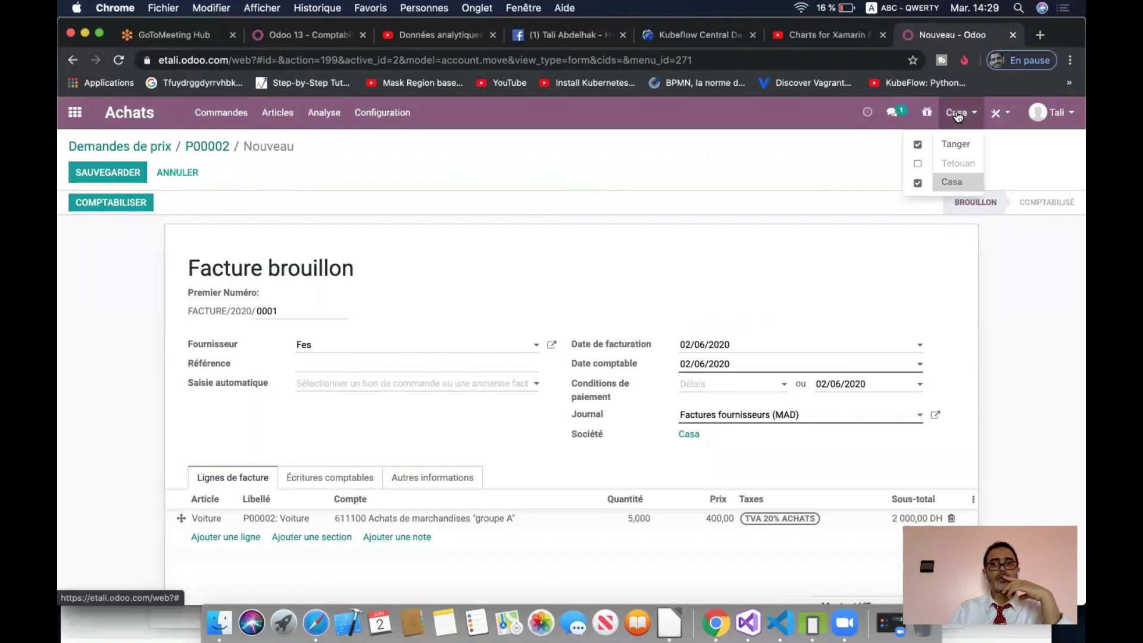
click(958, 115)
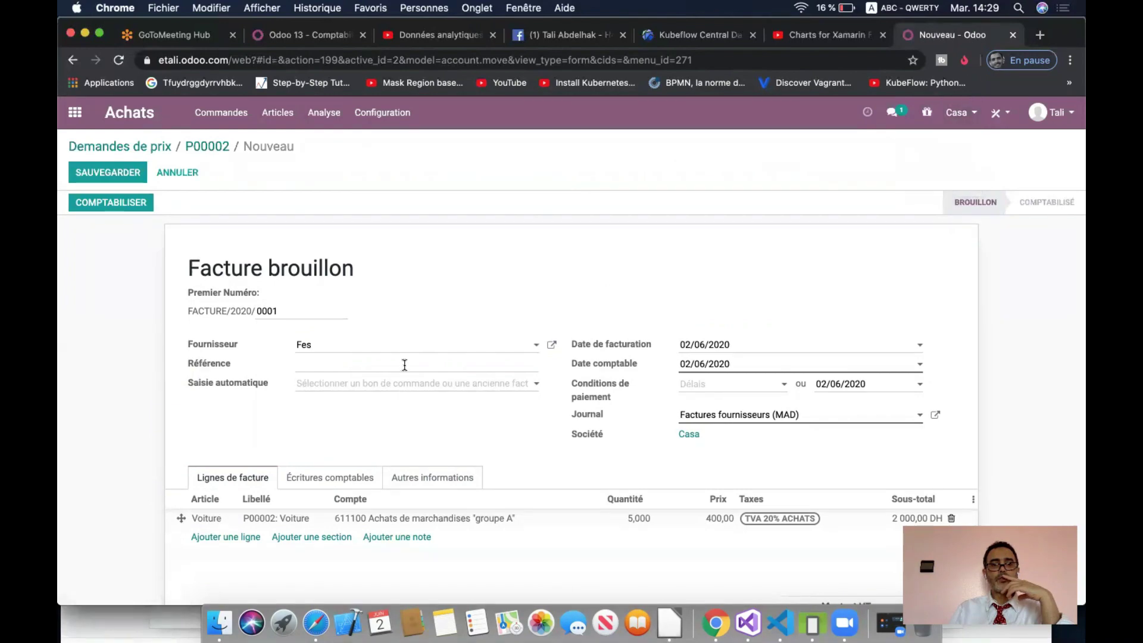
click(203, 147)
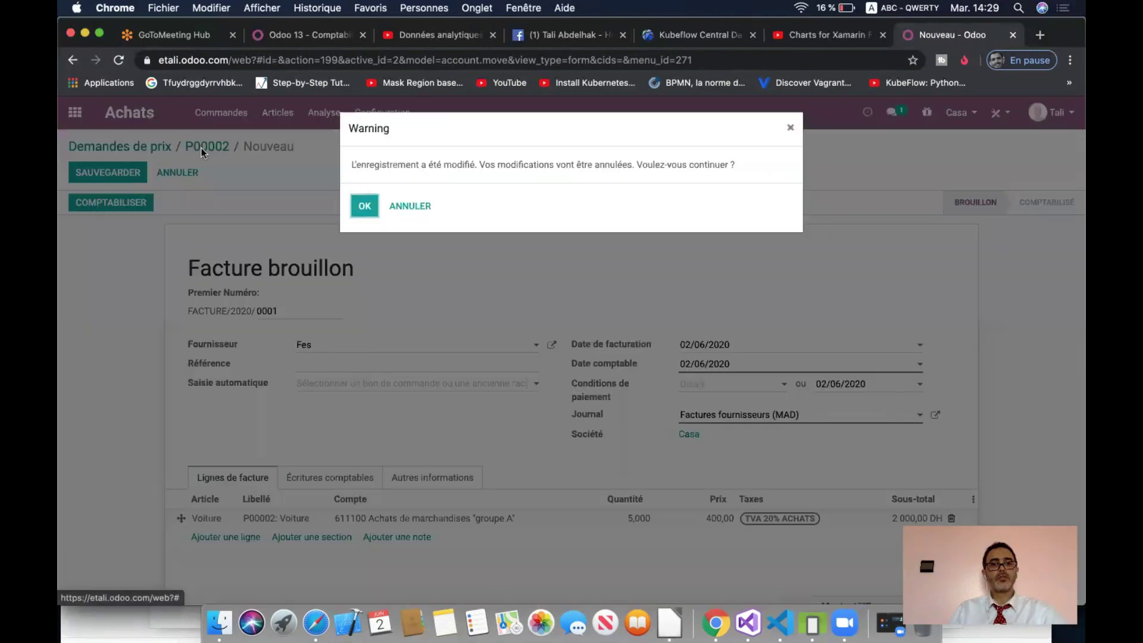
click(365, 207)
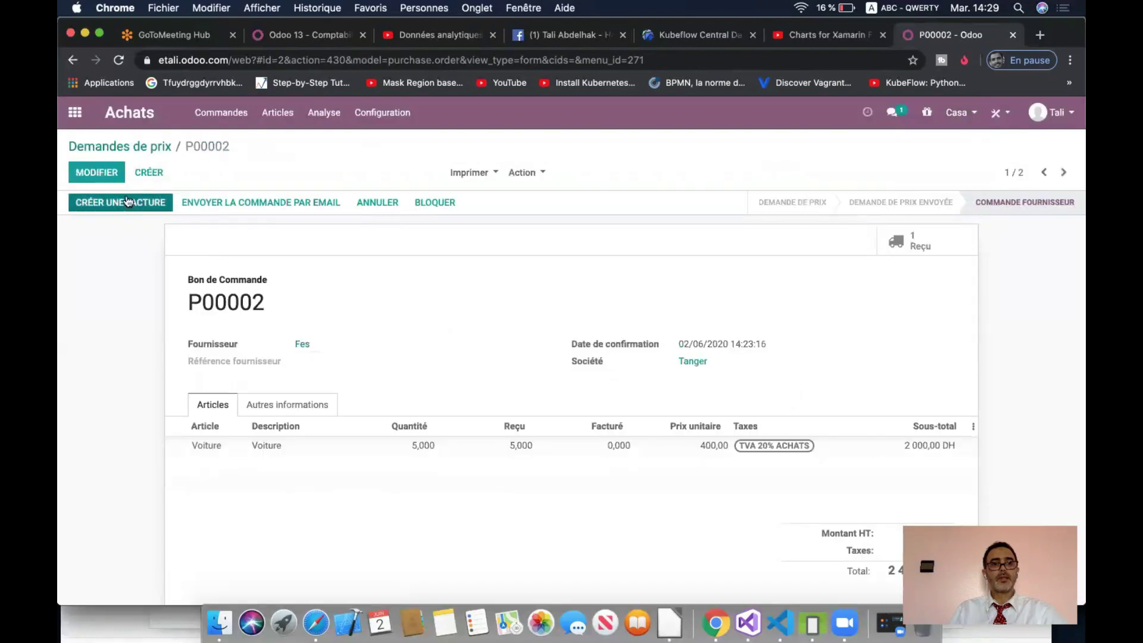
- Untick Casa so only Tanger is active, then reopen P00002 and create its supplier bill
click(138, 146)
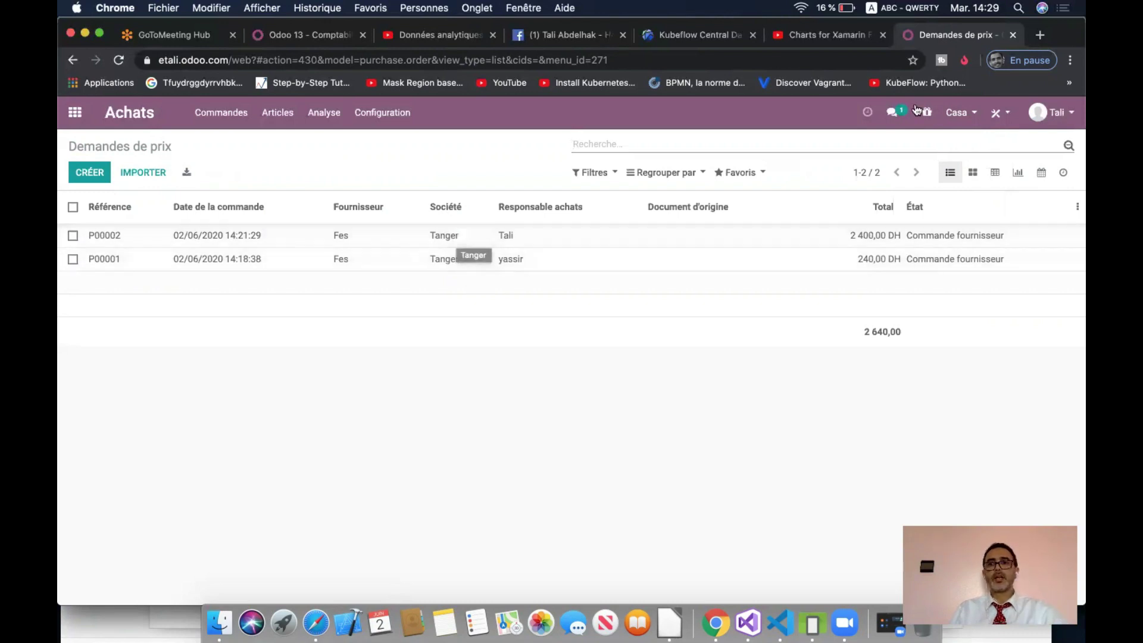
click(965, 116)
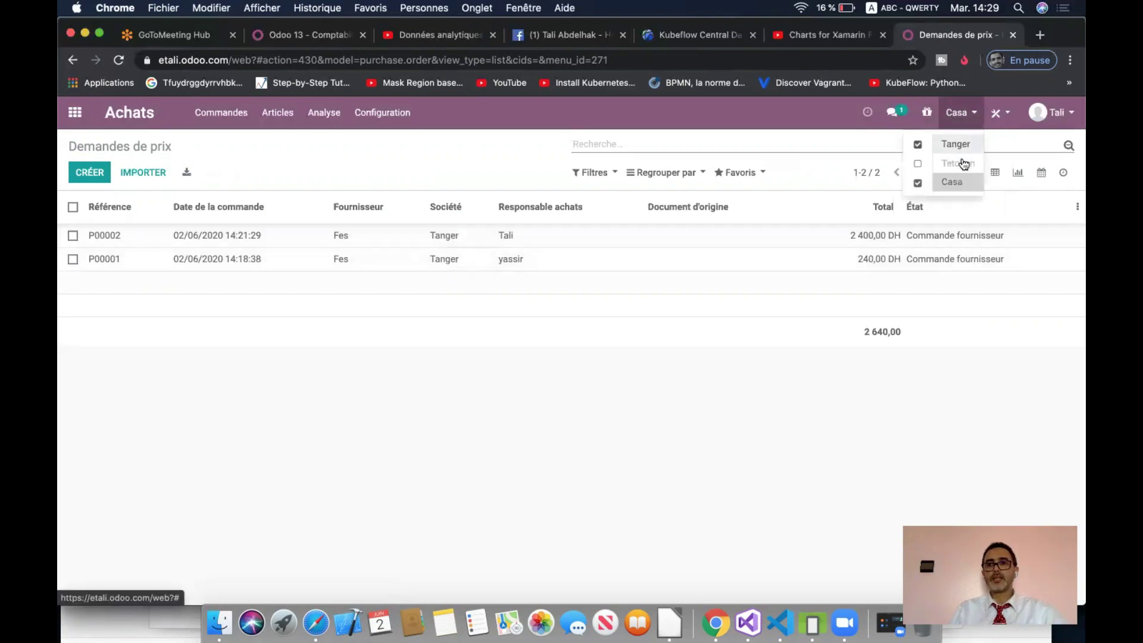
click(918, 183)
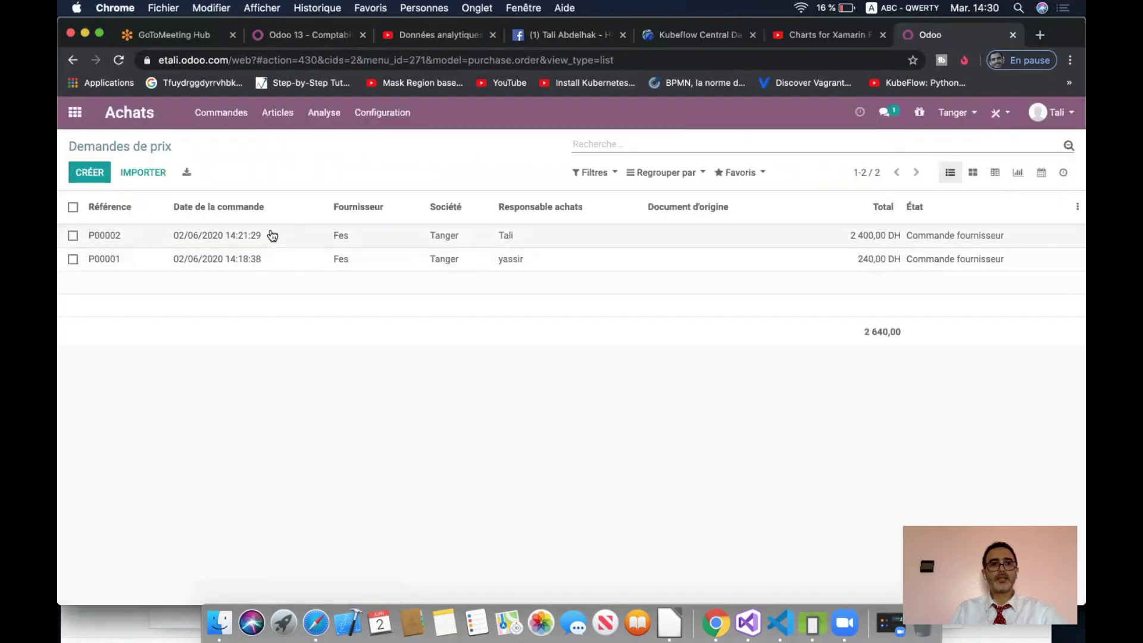
click(229, 236)
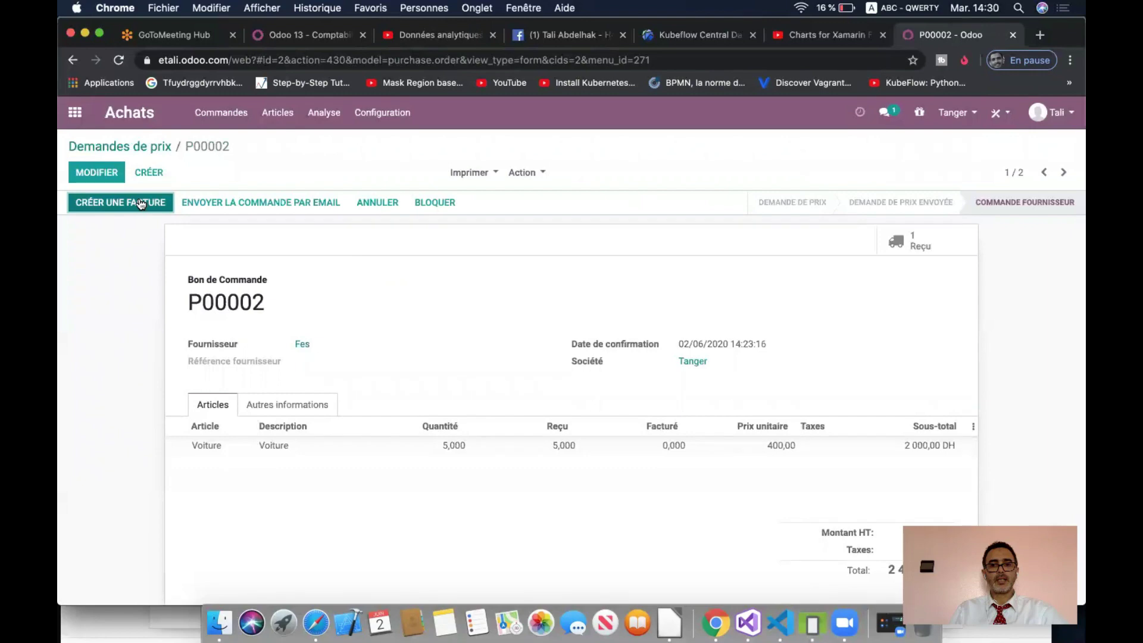
click(141, 204)
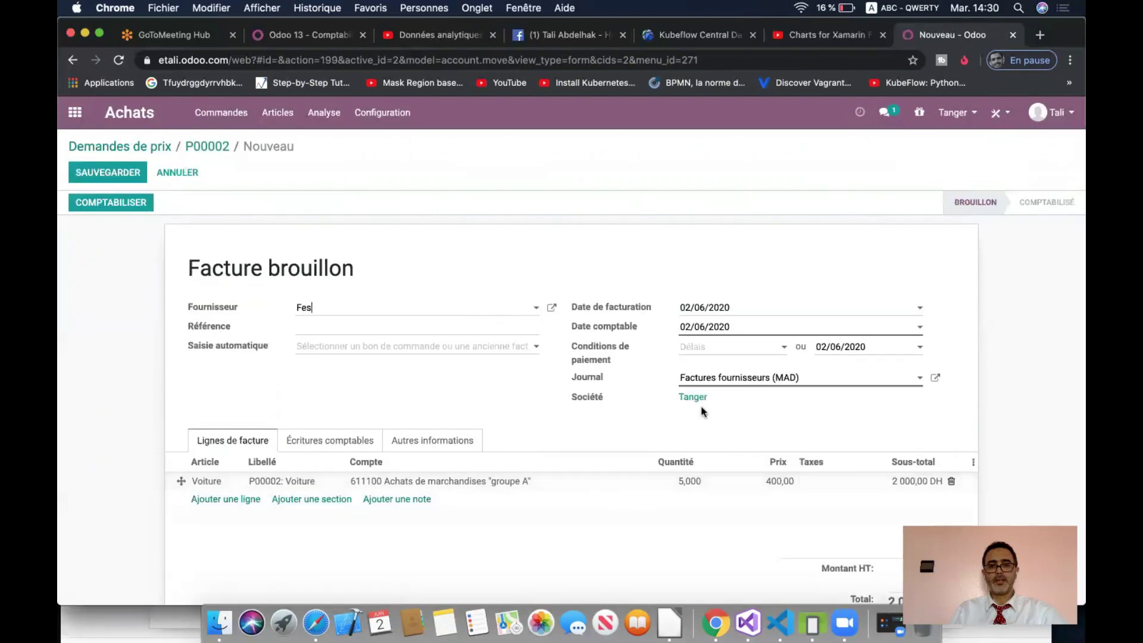
- Post the P00002 bill as FACTURE/2020/0002, keeping its journal, and go back to Demandes de prix
click(878, 382)
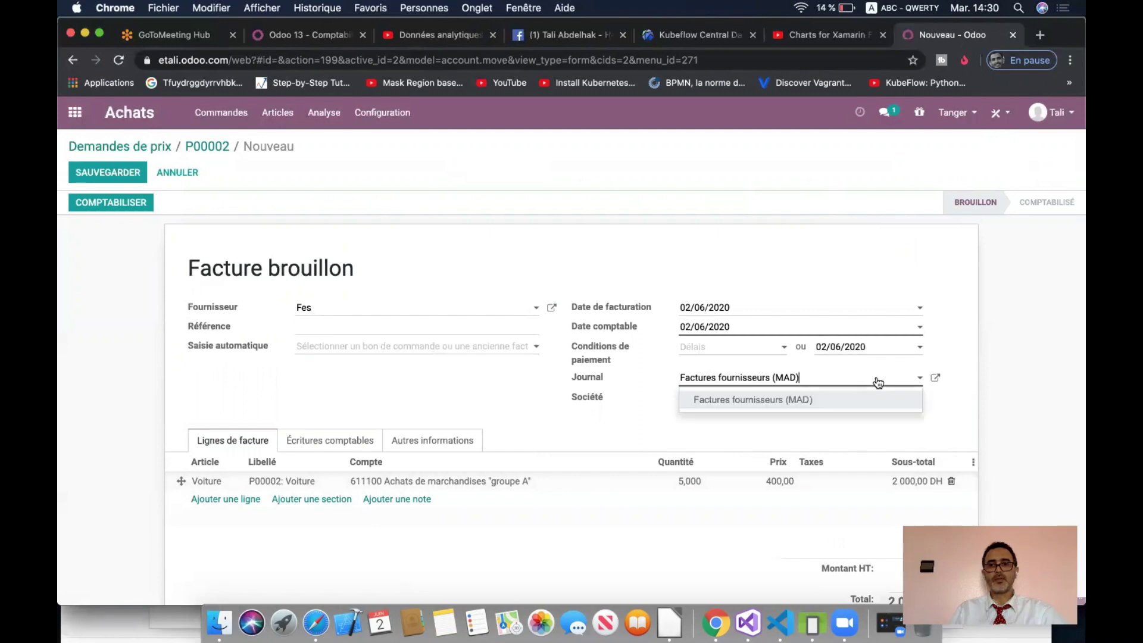
click(879, 382)
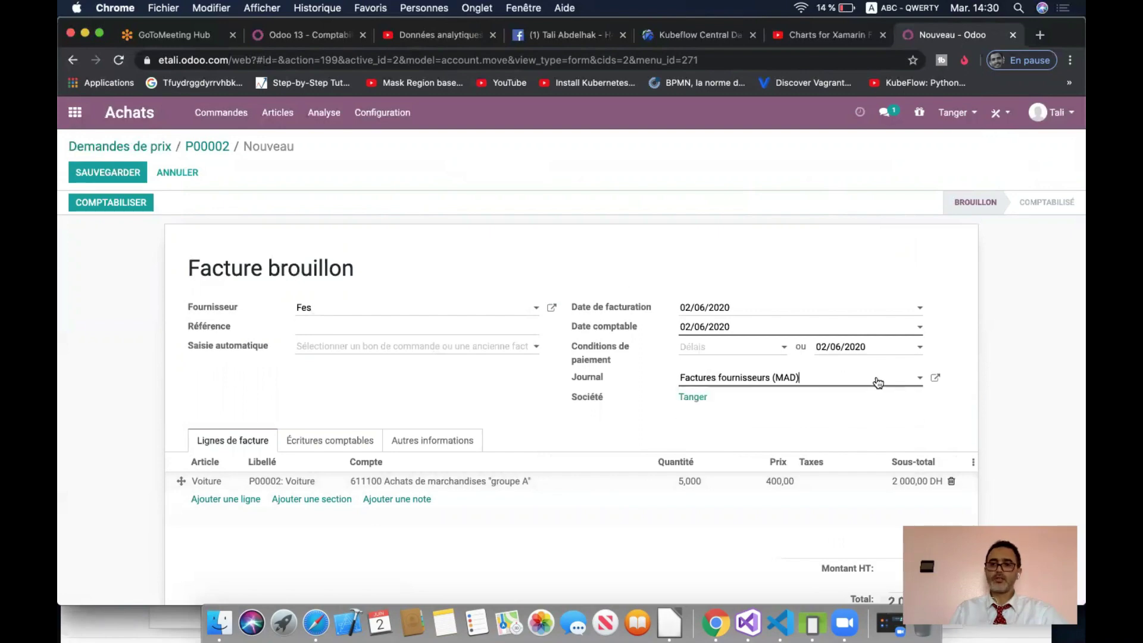
click(101, 201)
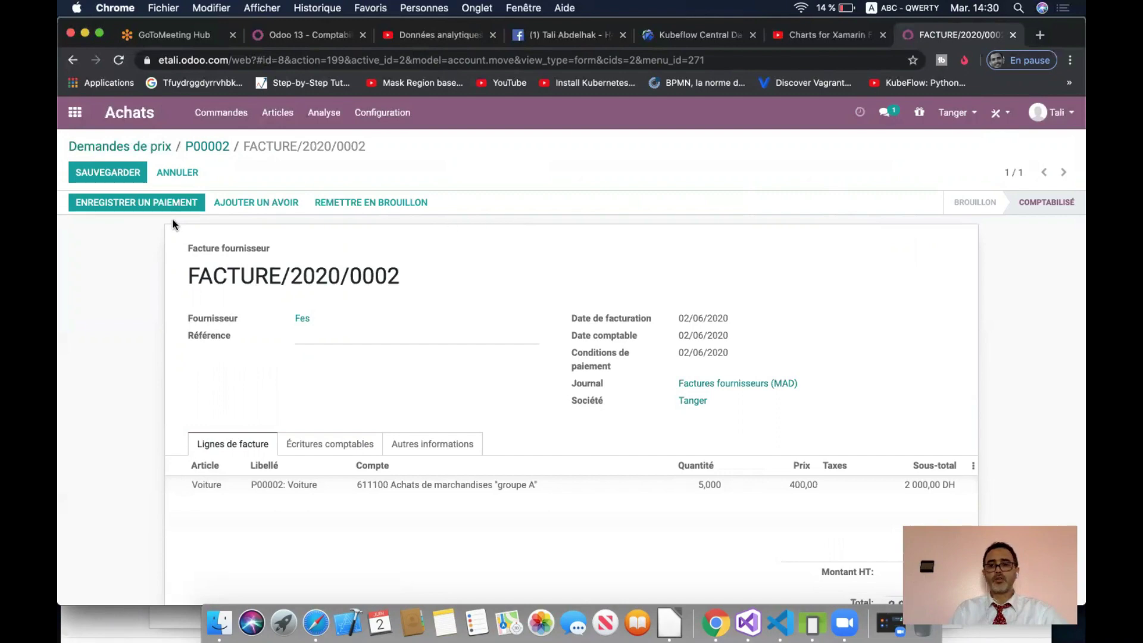
click(220, 148)
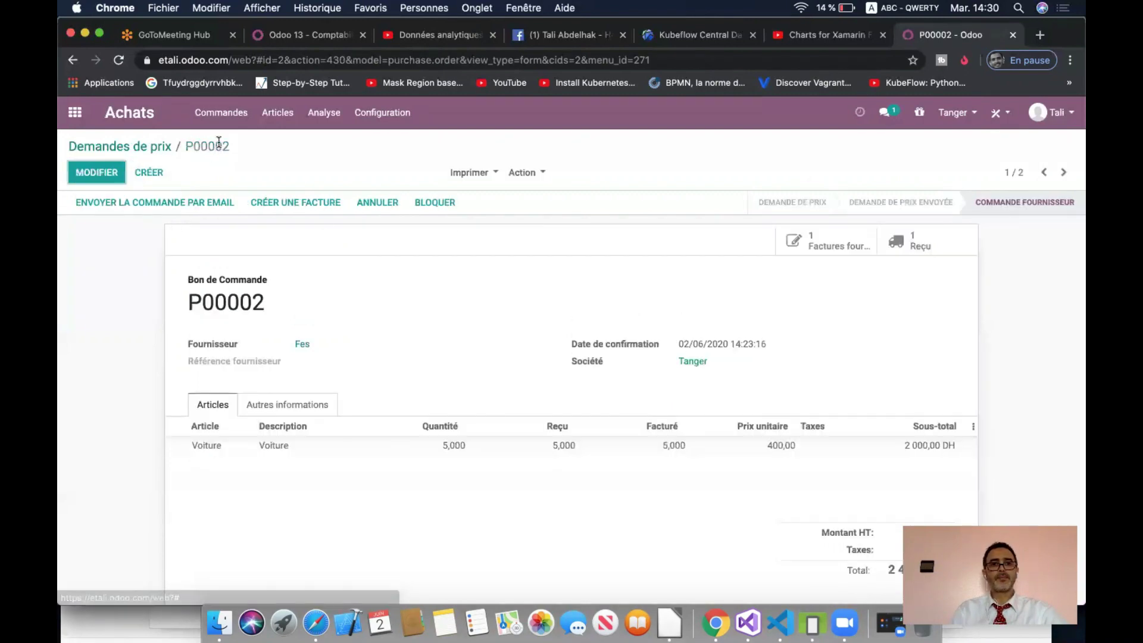
click(131, 152)
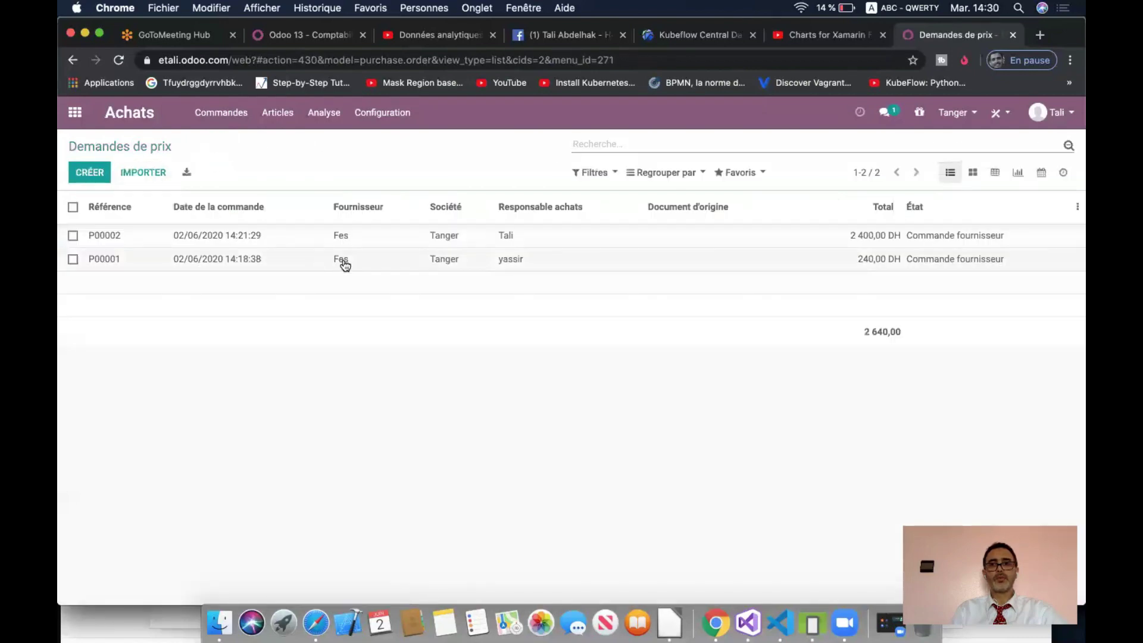
- Create and post FACTURE/2020/0003 from P00001, then return to that order
click(421, 266)
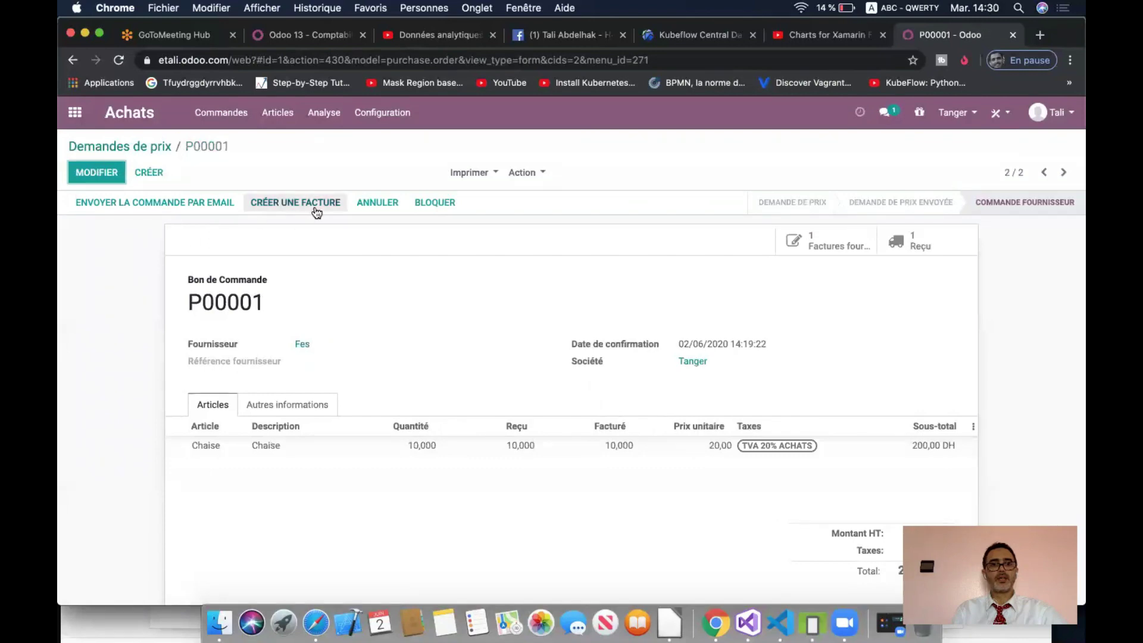
click(314, 207)
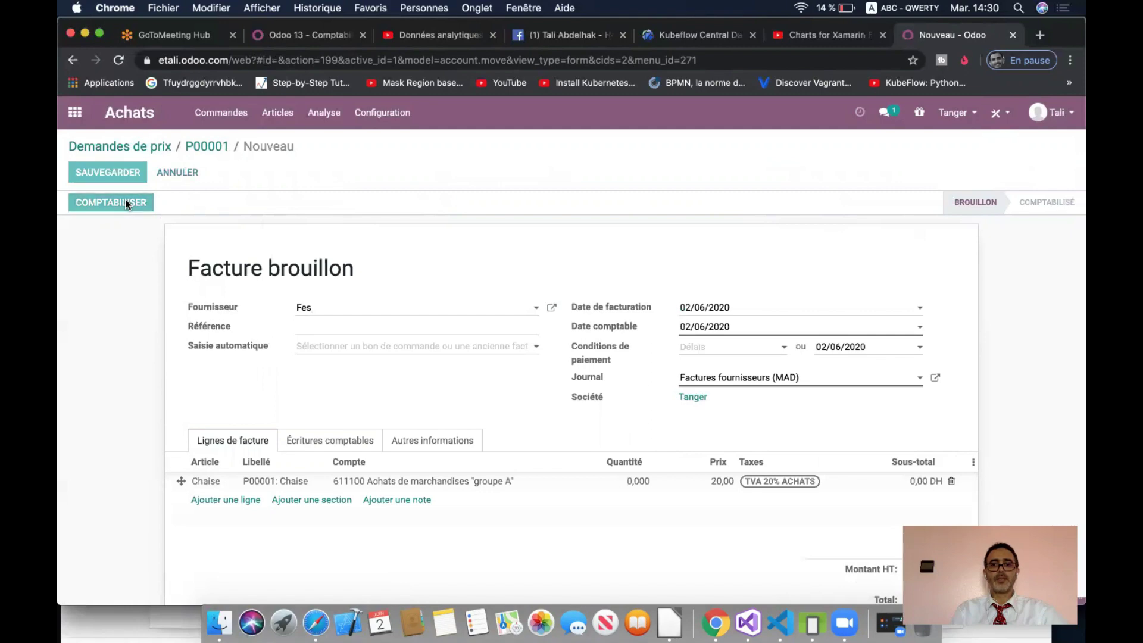
click(126, 203)
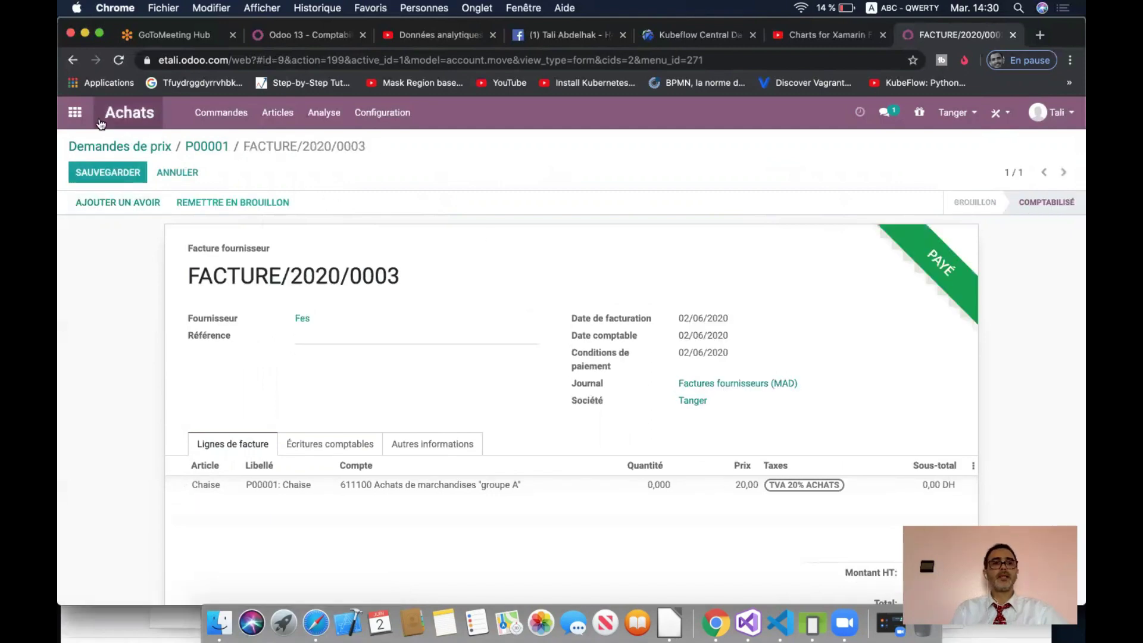
click(220, 146)
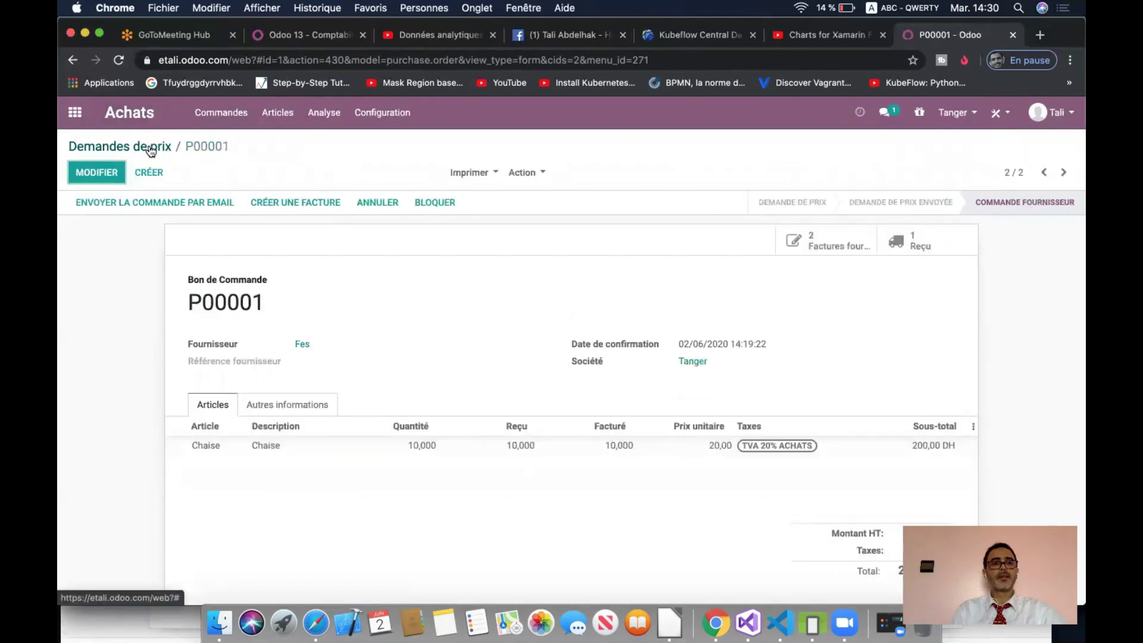
- Go to Comptabilité and open Fournisseurs > Factures
click(74, 112)
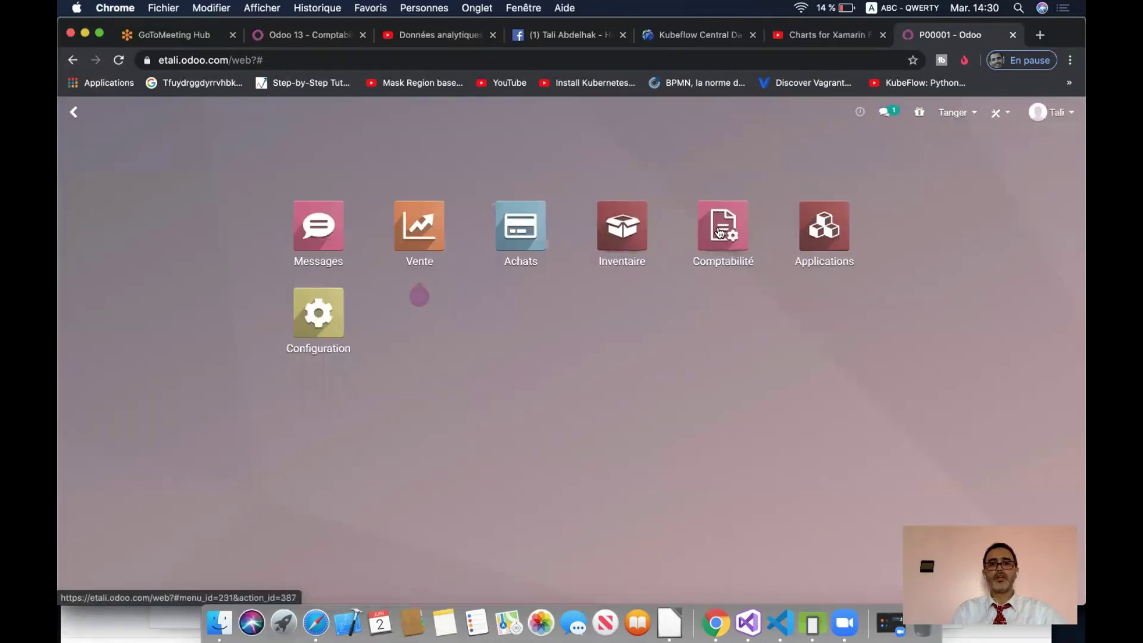
click(739, 235)
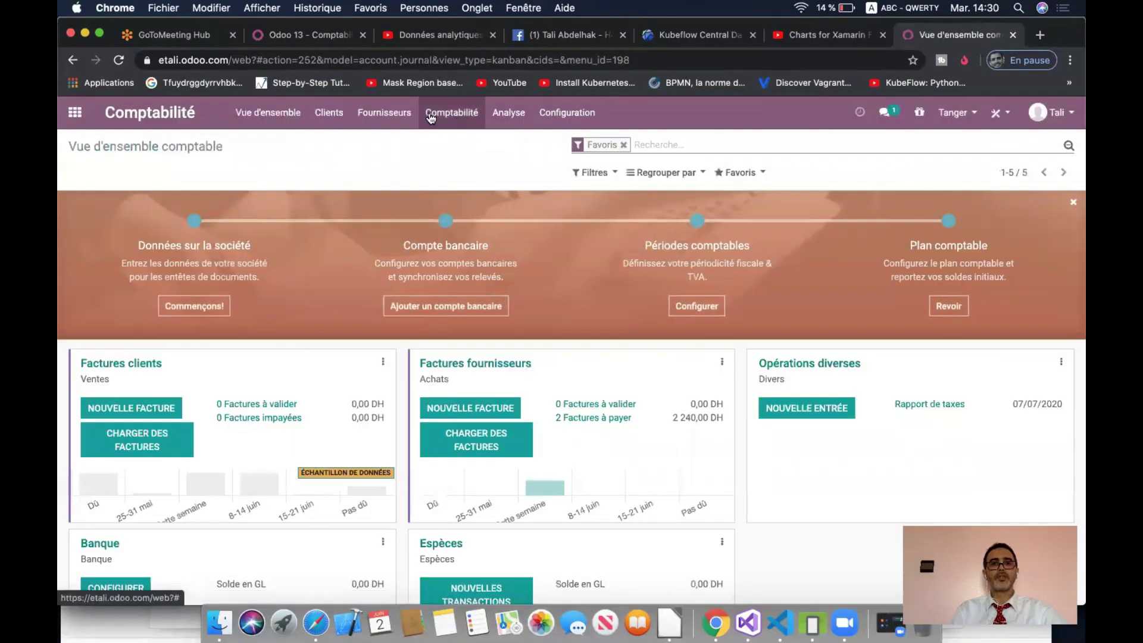
click(384, 112)
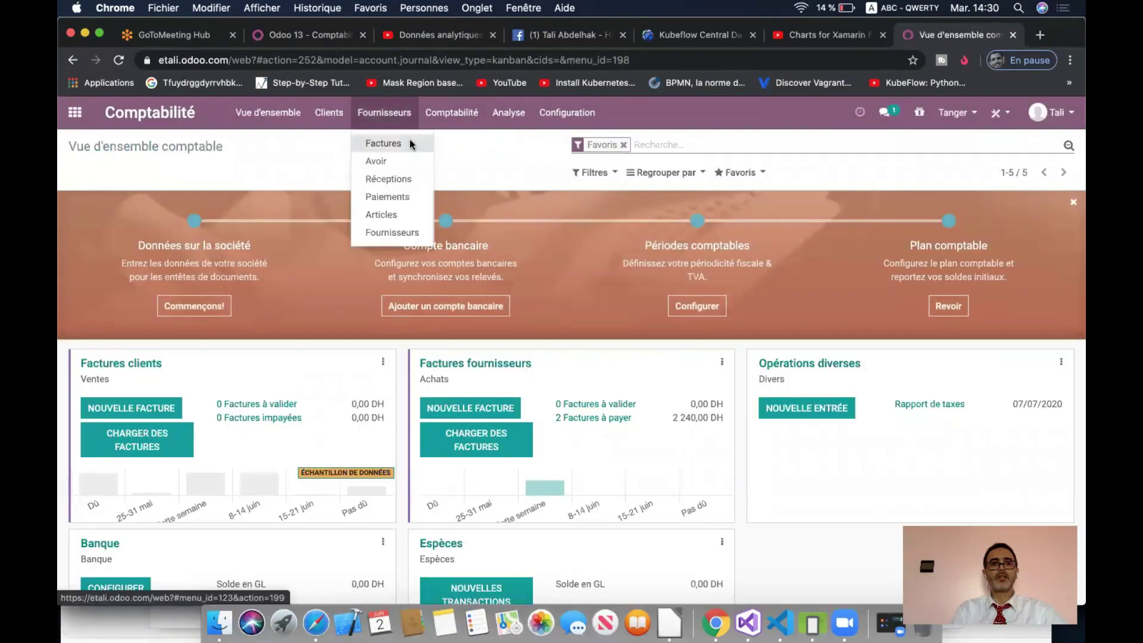
click(410, 139)
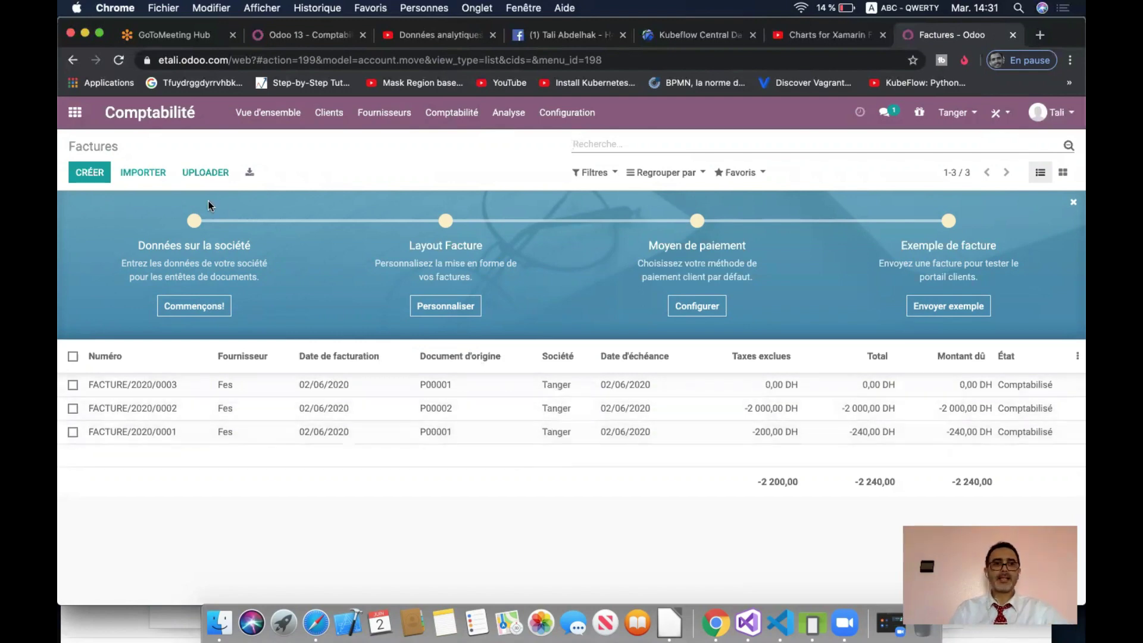
- Start a new request for quotation in Achats with supplier Fes
click(65, 108)
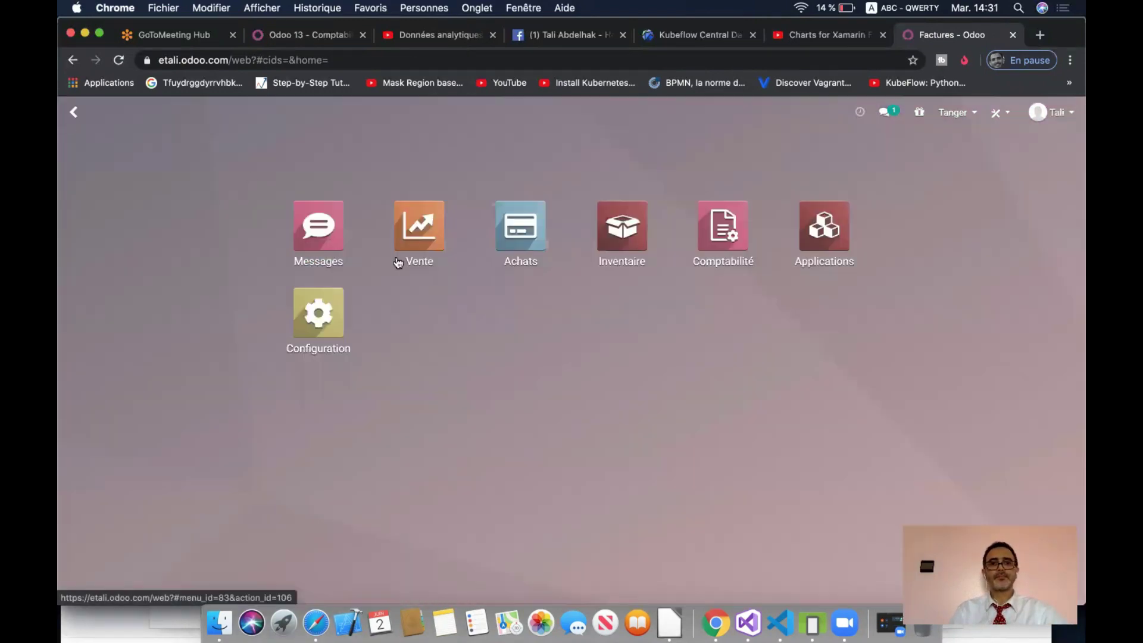
click(525, 225)
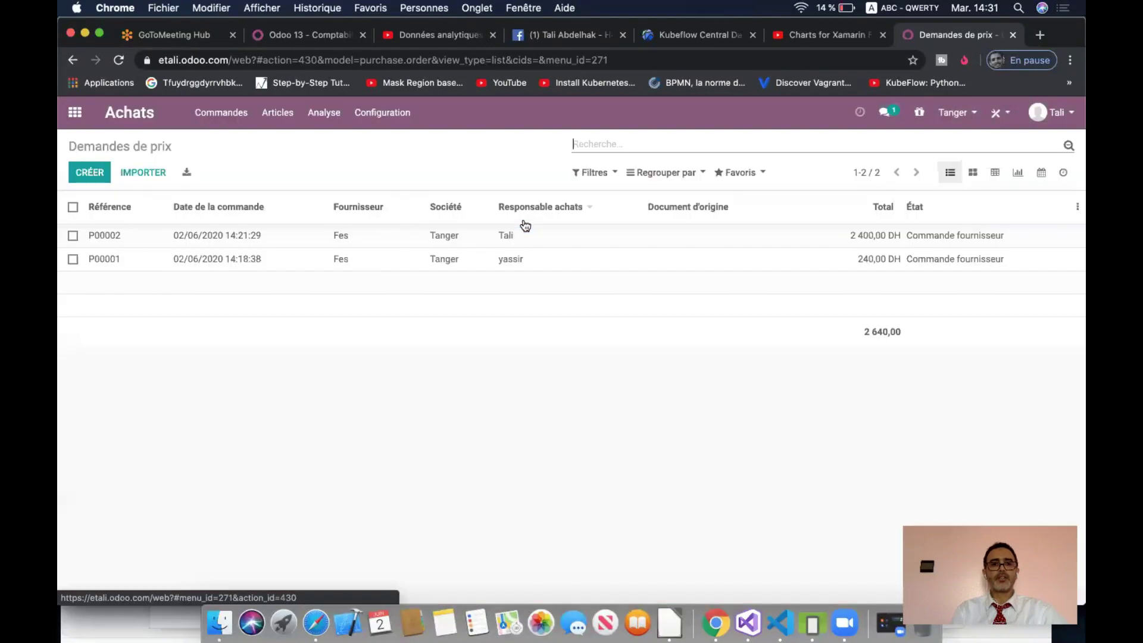
click(89, 172)
click(482, 312)
click(417, 331)
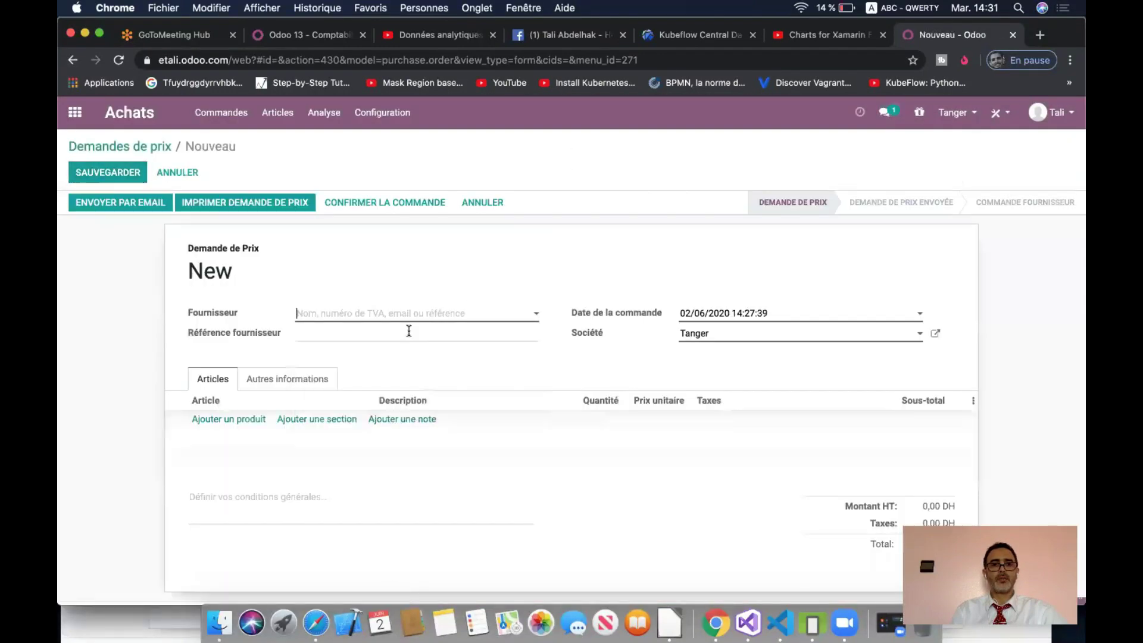
- Switch the active company to Casa, discarding the unsaved quotation
click(728, 337)
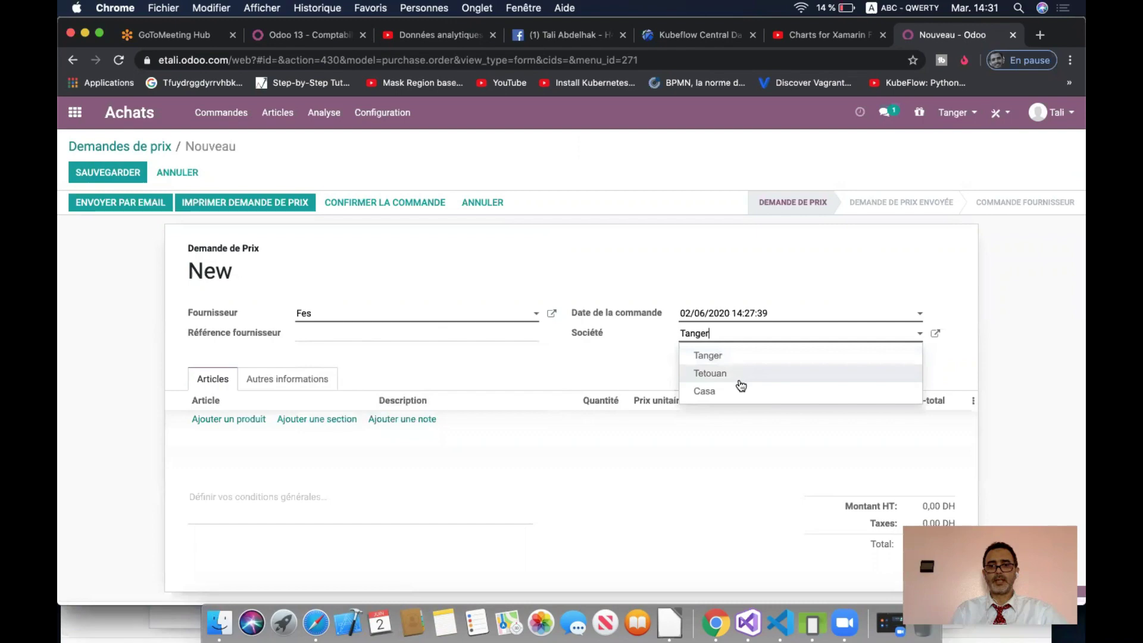
click(728, 261)
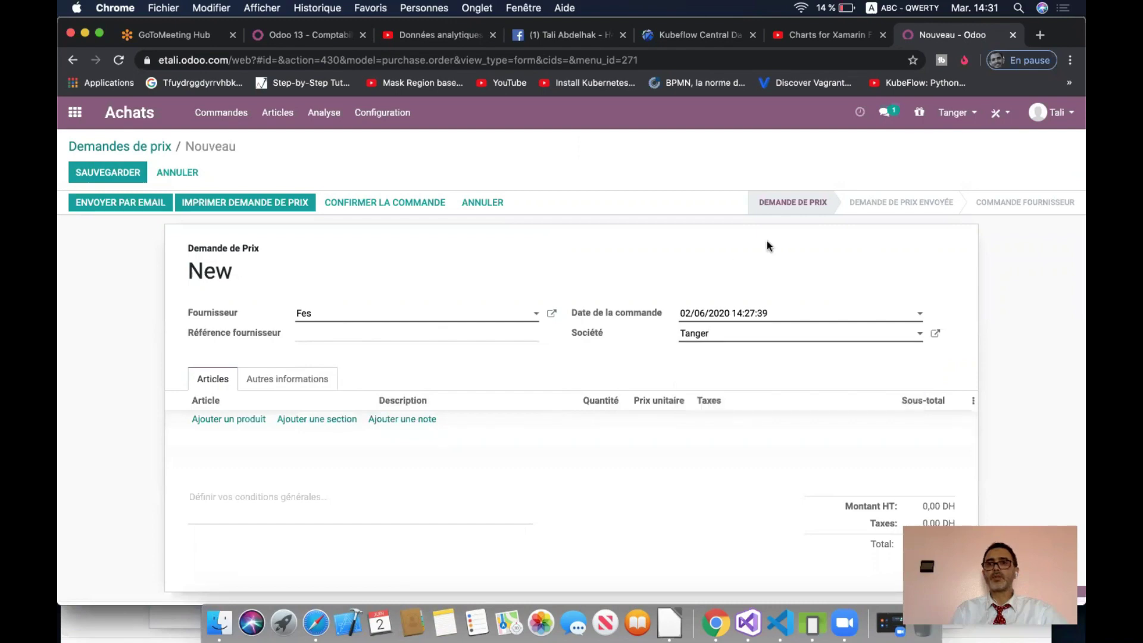
click(967, 119)
click(956, 182)
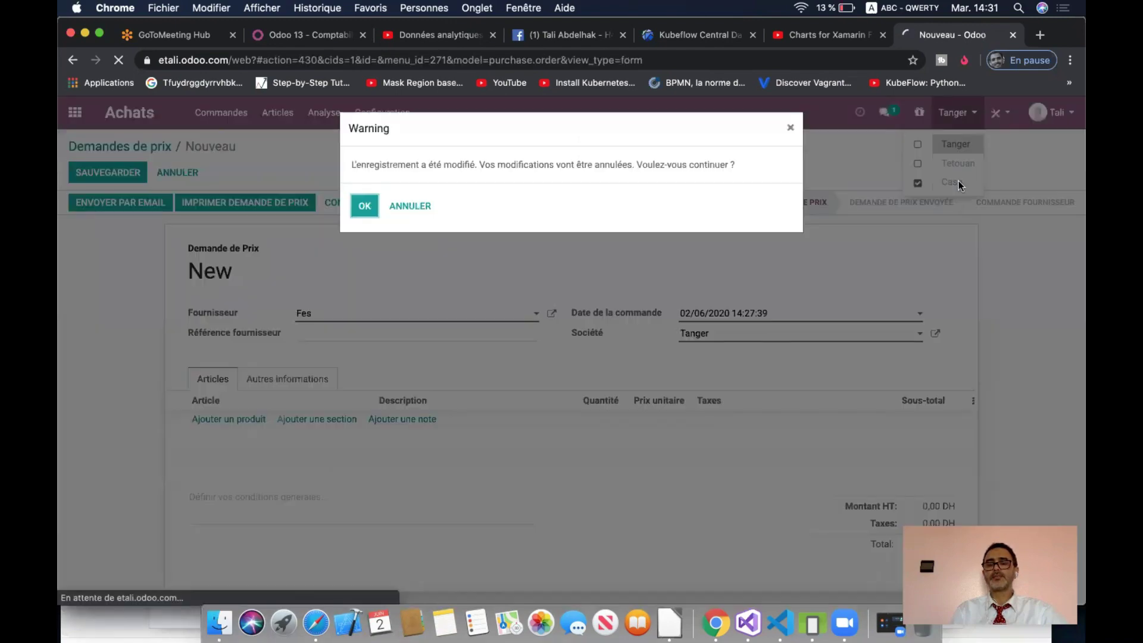
click(364, 208)
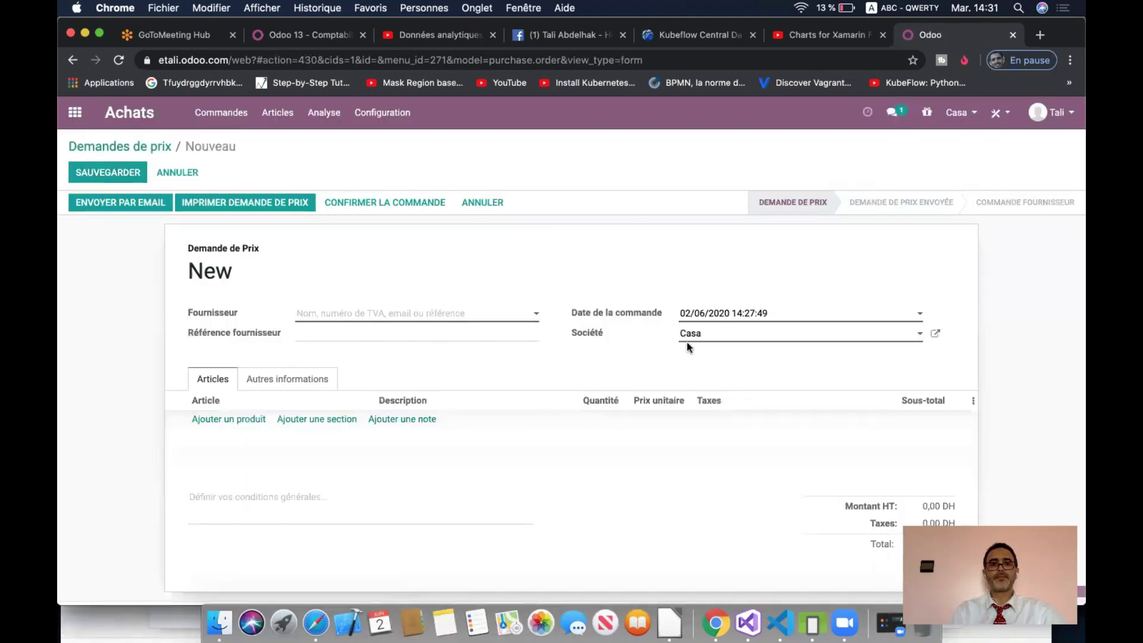
- Order 10 Table at 100,00 from Fes and confirm the quotation as P00003
click(363, 312)
click(346, 333)
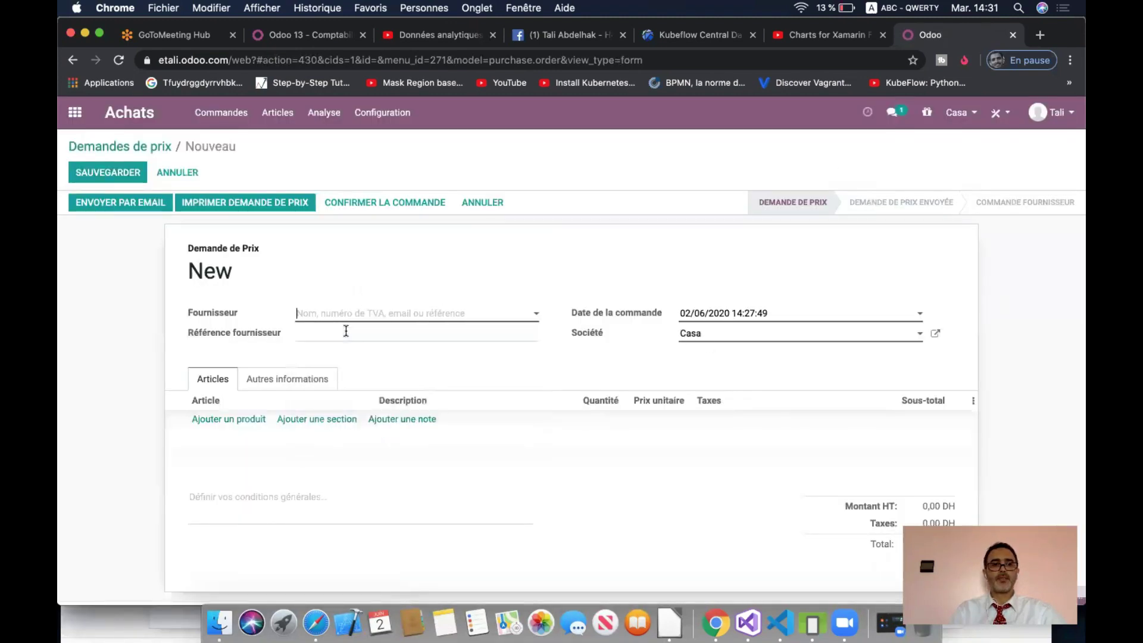
click(232, 419)
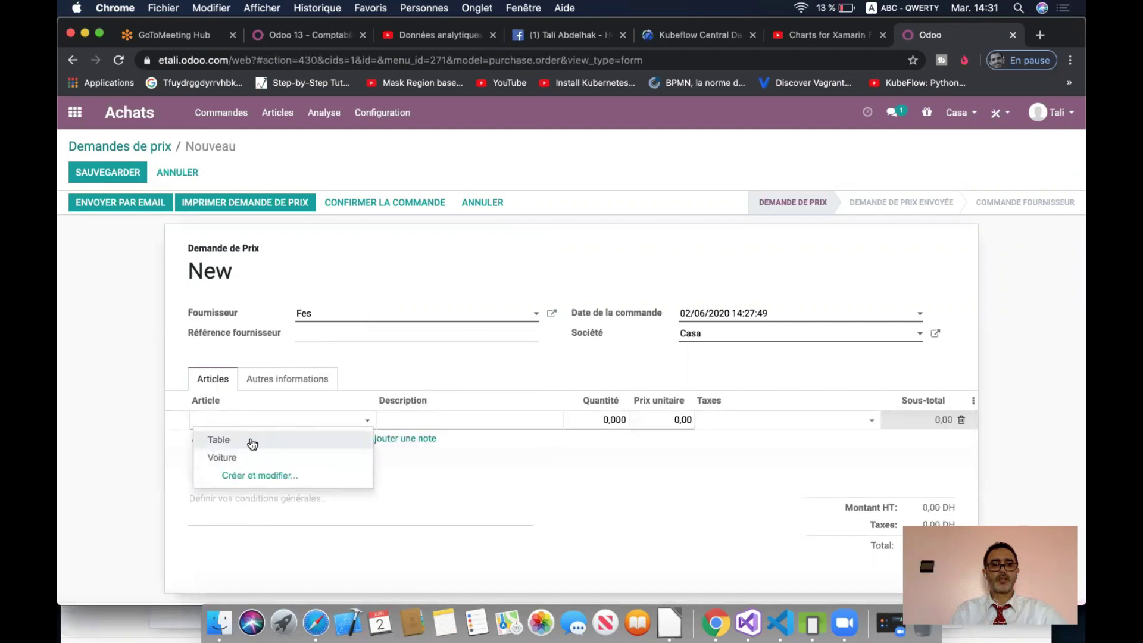
click(251, 445)
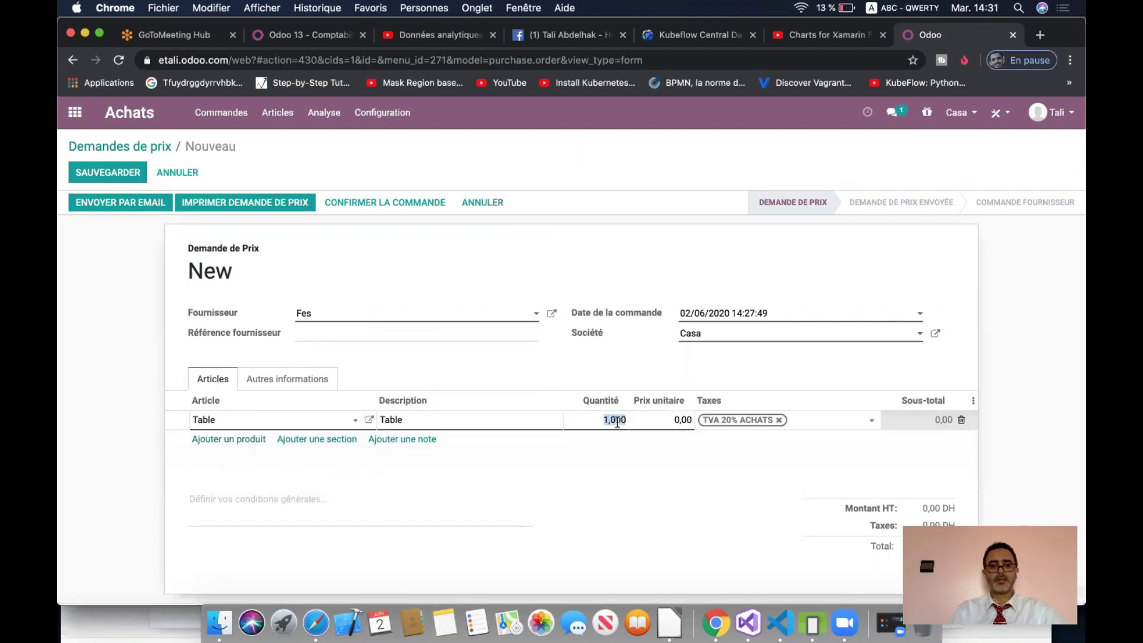
text(10)
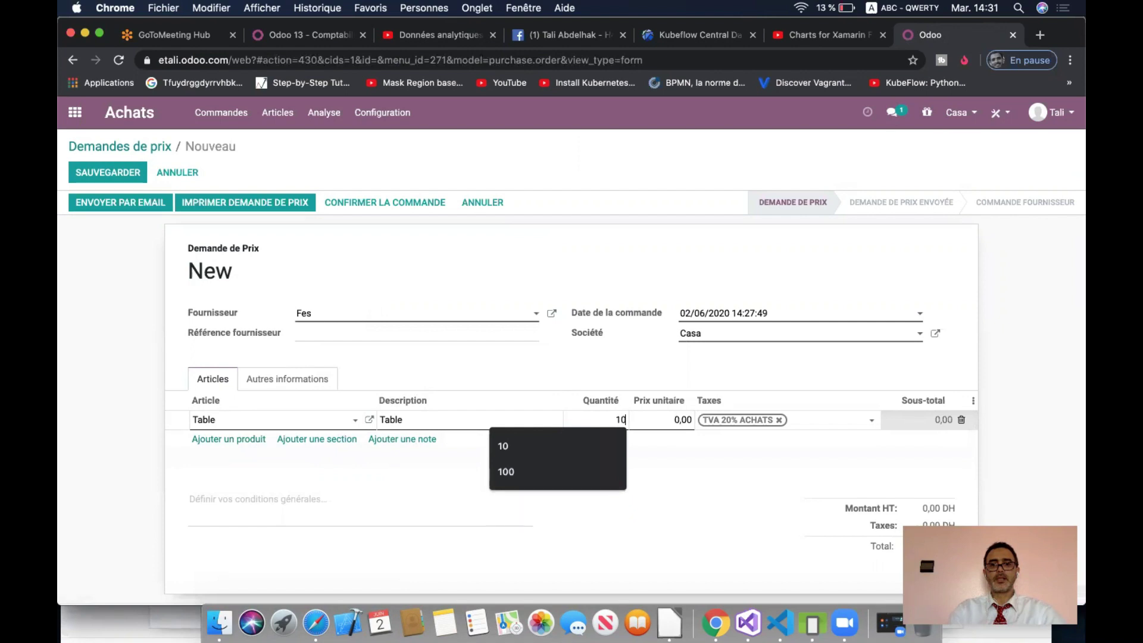
key(Tab)
text(100)
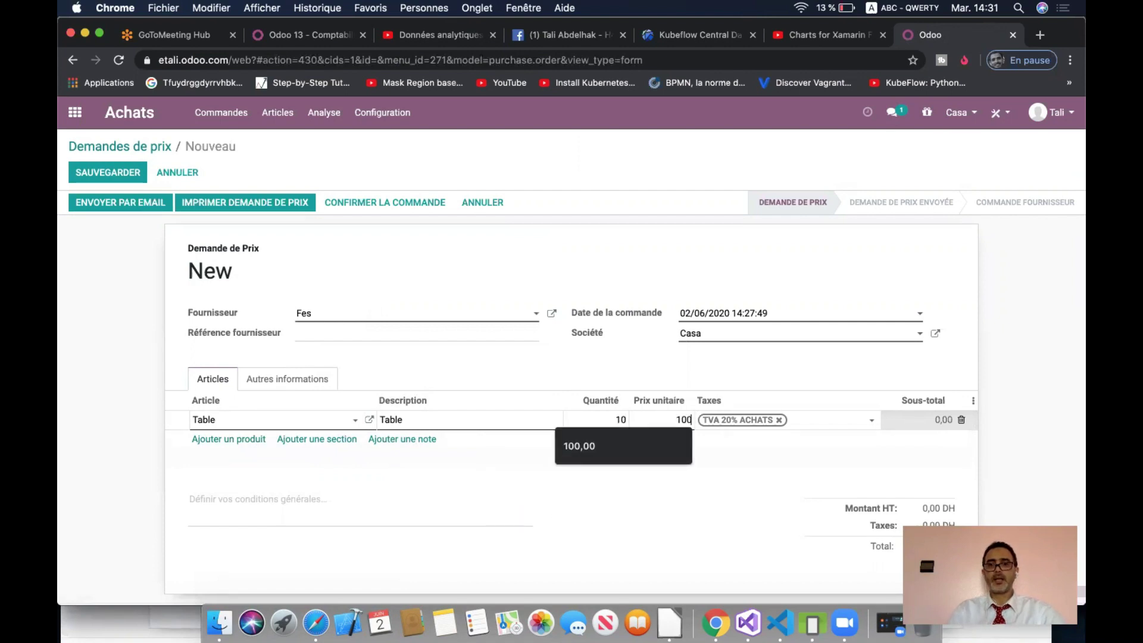
click(759, 471)
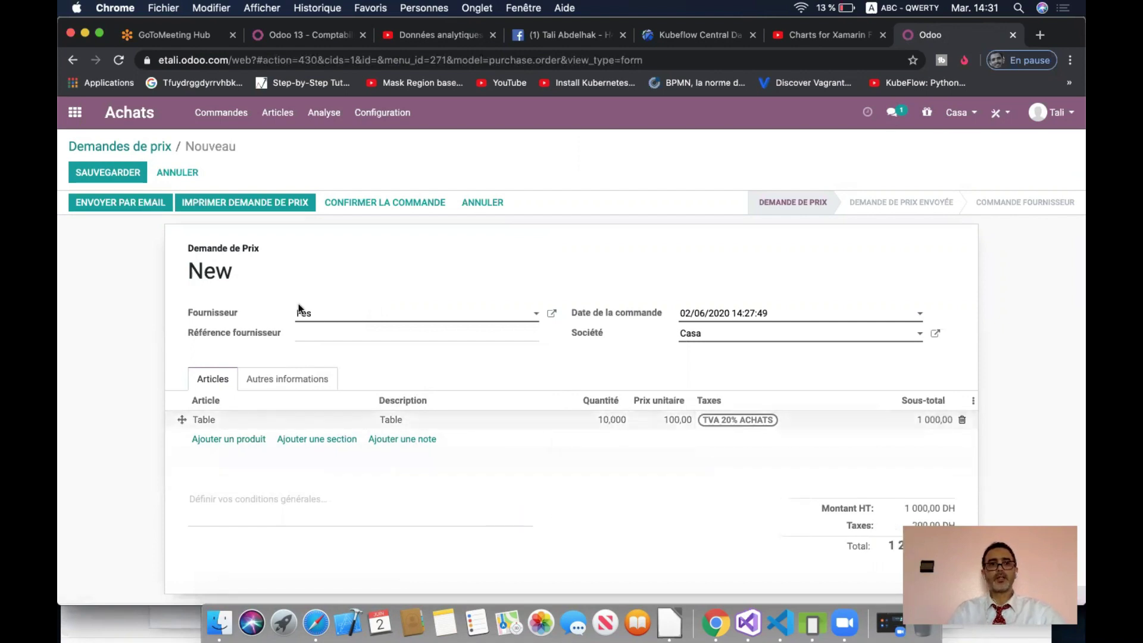
click(353, 206)
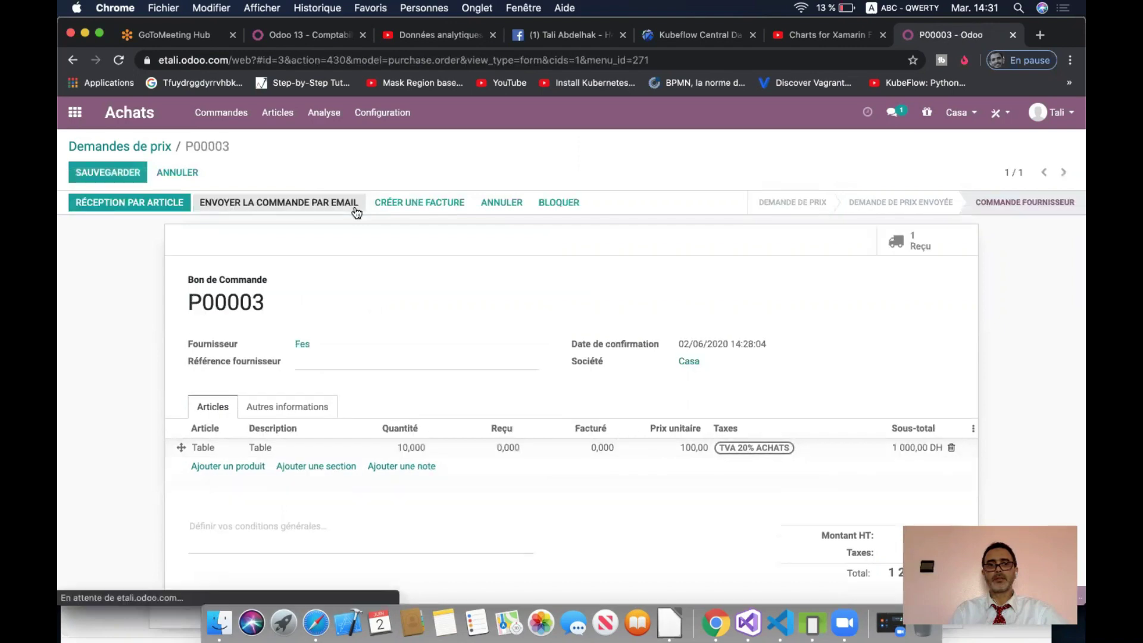
- Start a vendor bill, go back to P00003, and open receipt WH/IN/00001 for 10 Tables
click(394, 203)
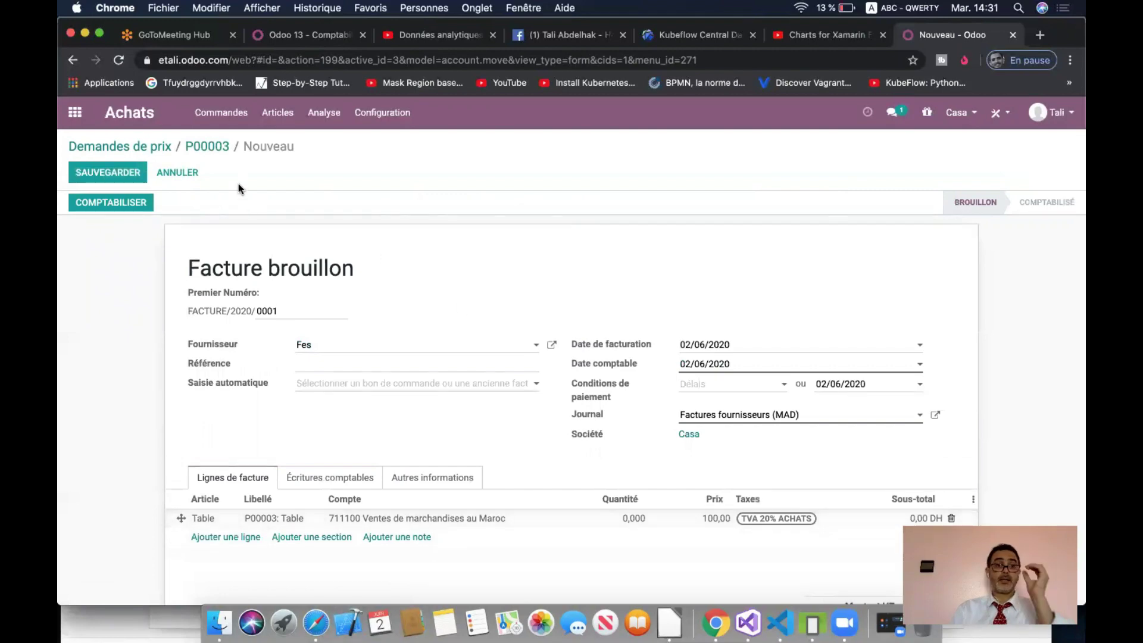
click(207, 148)
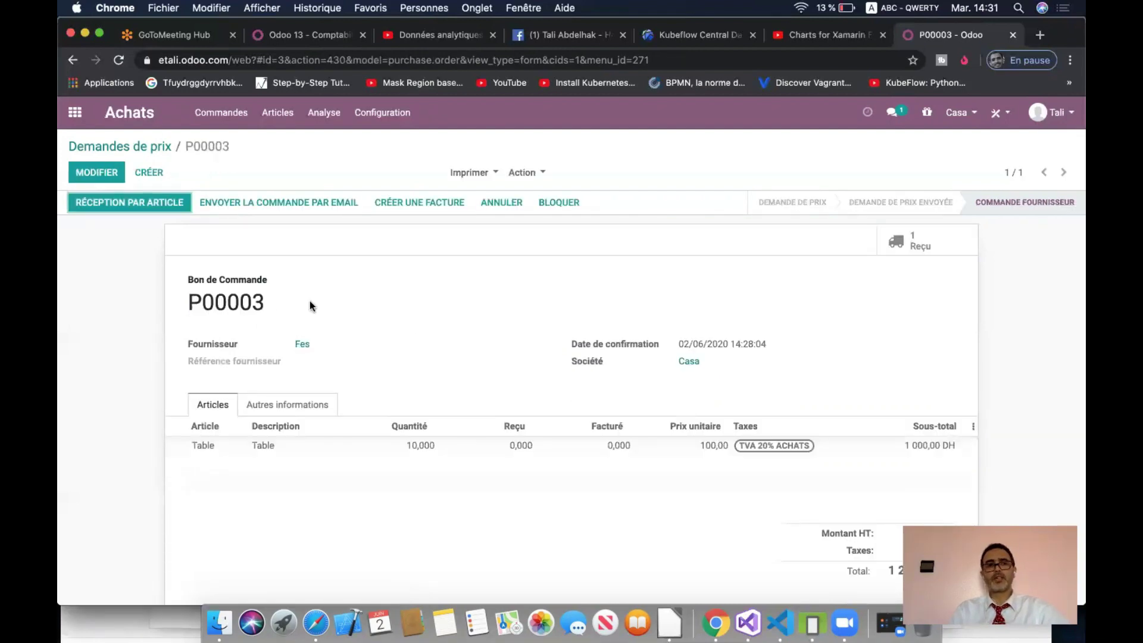
click(168, 209)
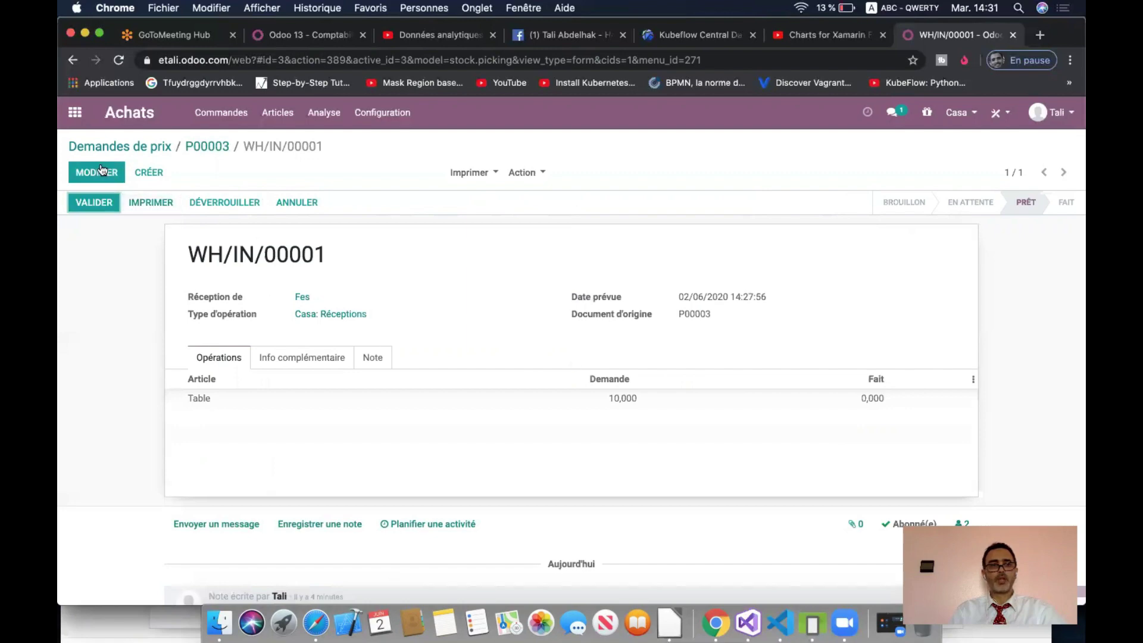
- Validate receipt WH/IN/00001 for all 10 Tables and start a draft bill from P00003
click(94, 203)
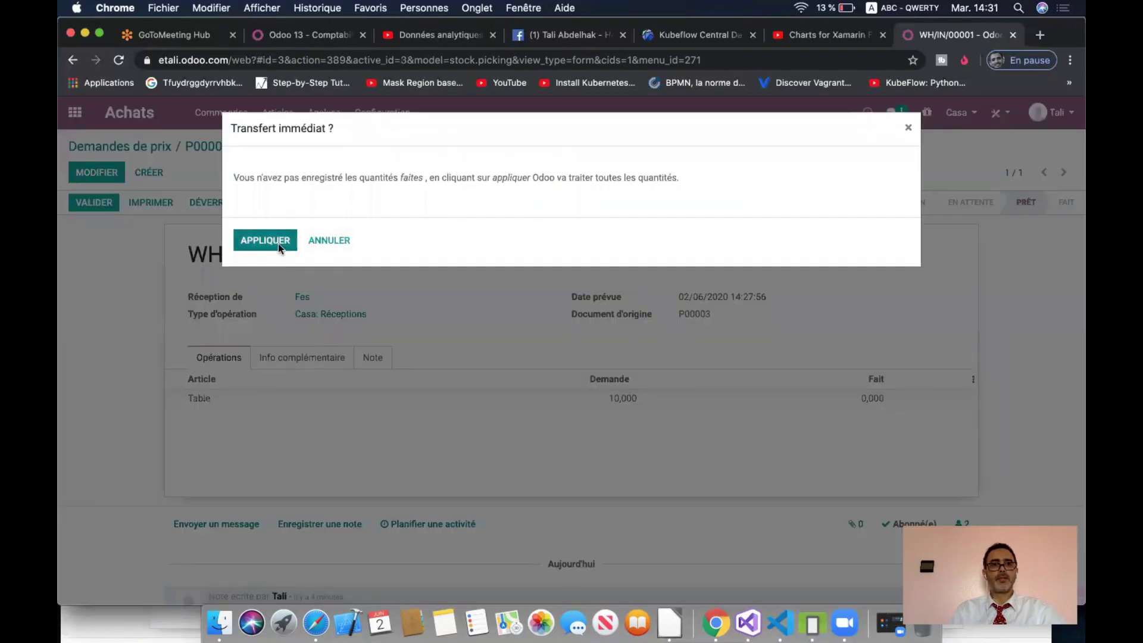
click(265, 240)
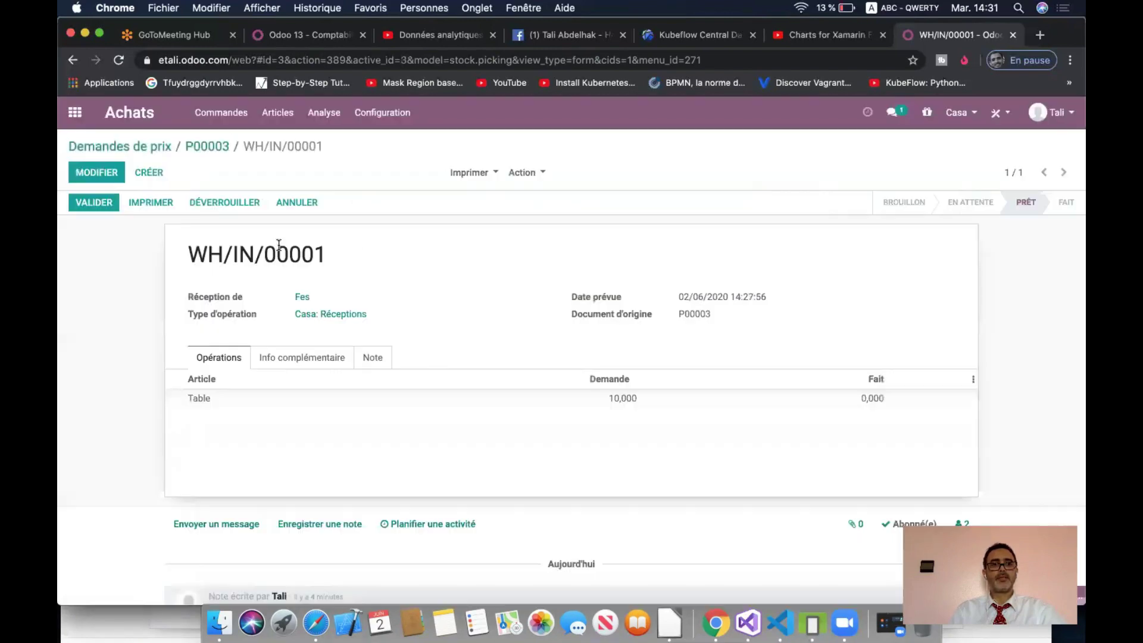
click(216, 148)
click(135, 205)
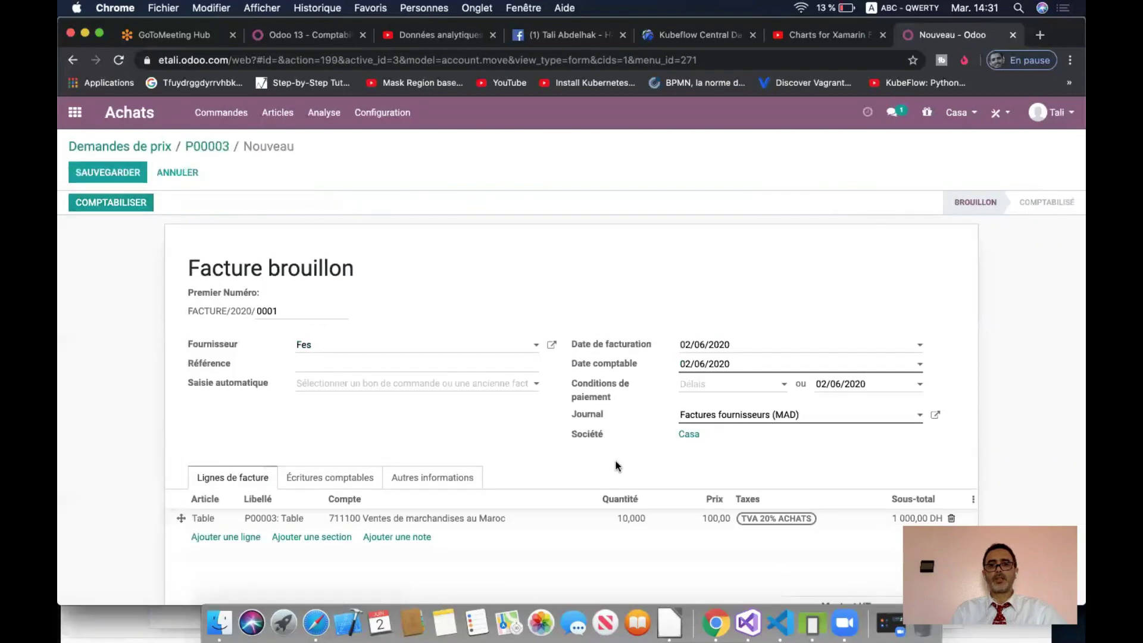
- Post the P00003 bill as FACTURE/2020/0001 and go to the apps home menu
click(125, 205)
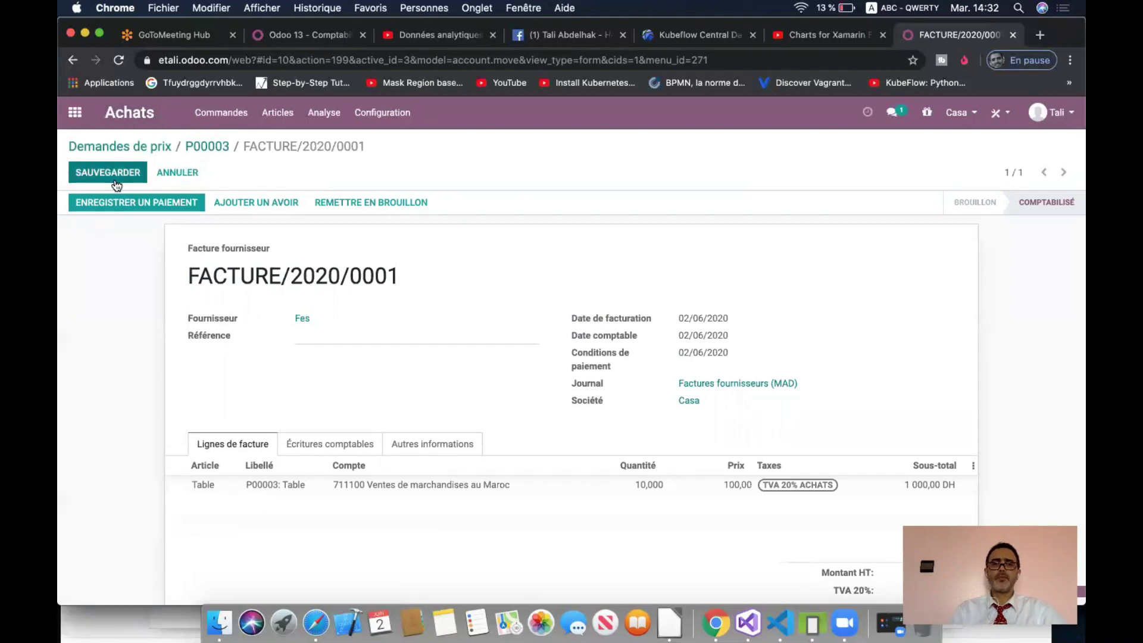
click(75, 114)
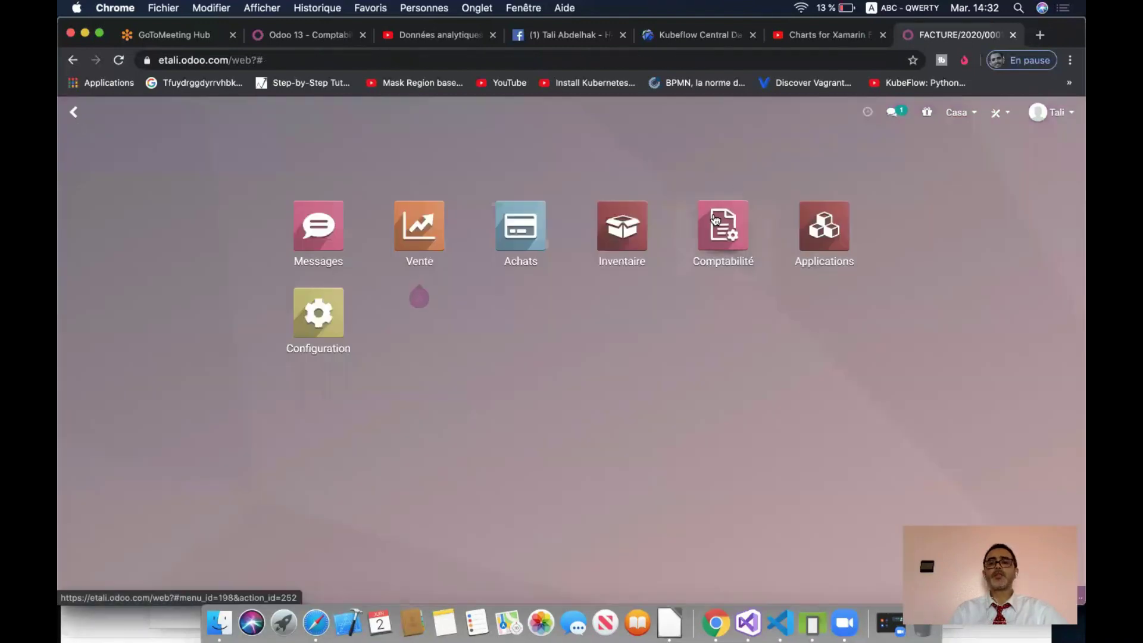
- List Accounting vendor bills for Casa and Tanger together, showing the four posted Fes bills
click(715, 219)
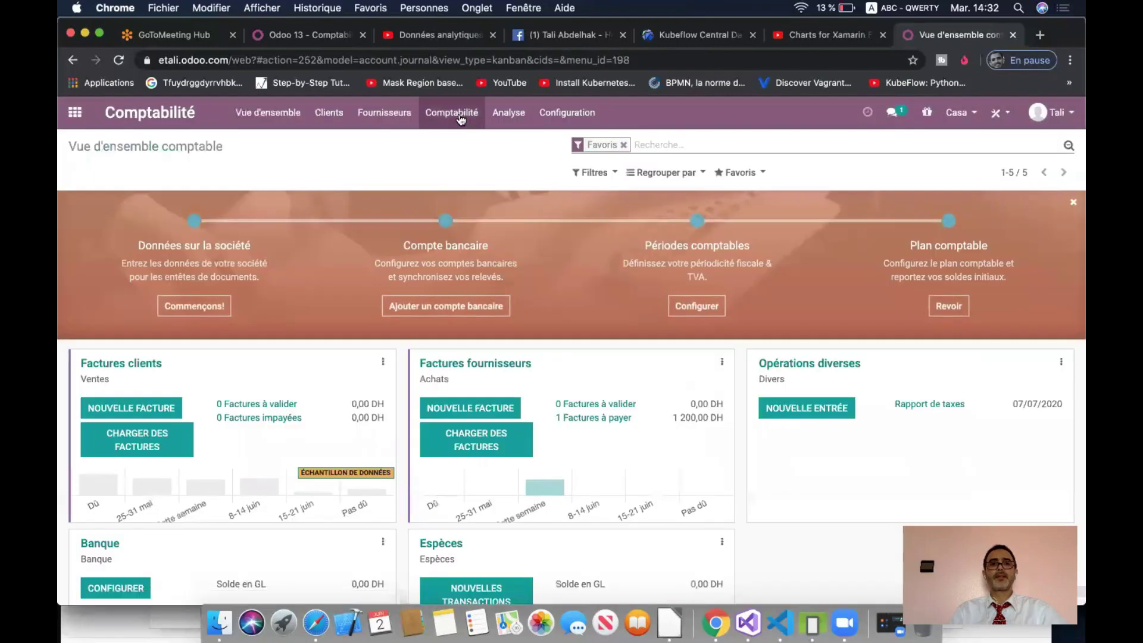
click(451, 112)
mouse_move(384, 112)
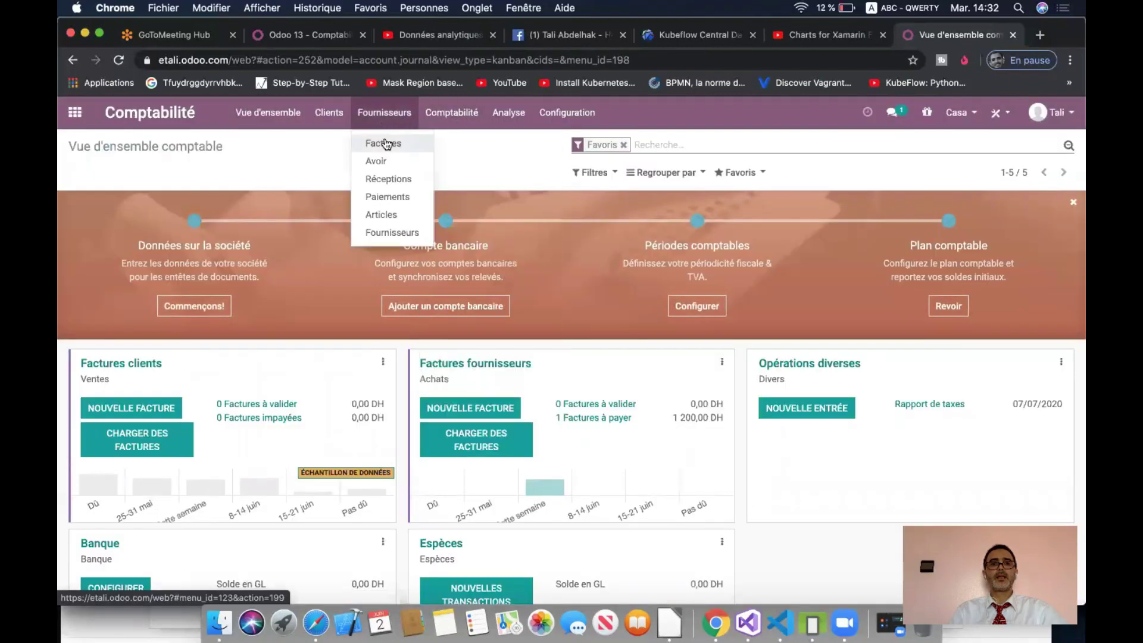
click(385, 143)
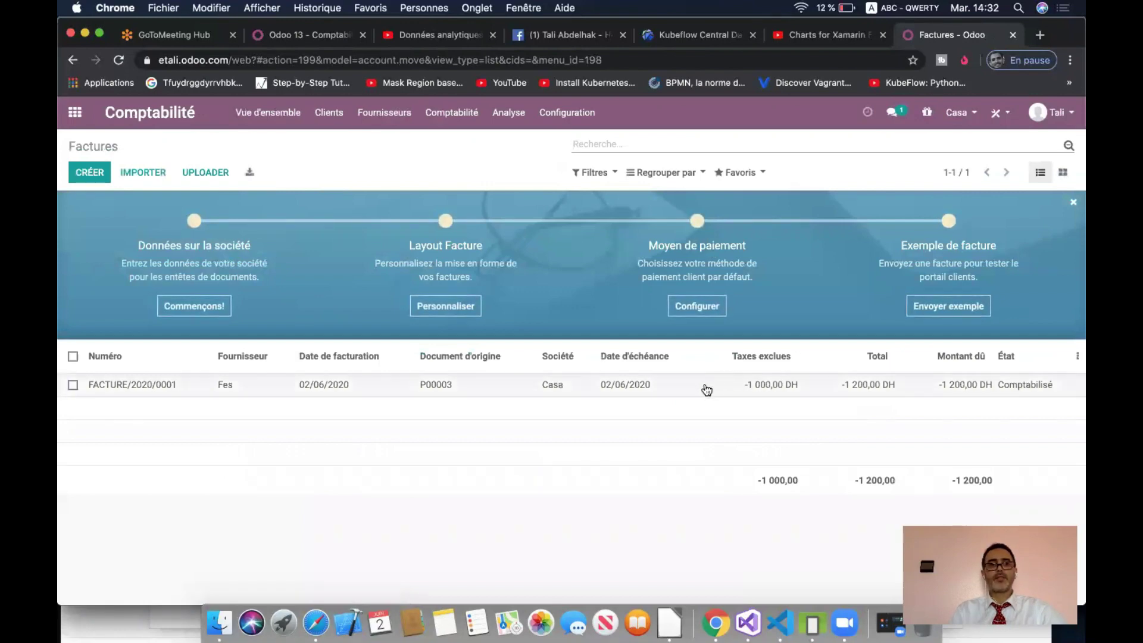
click(978, 123)
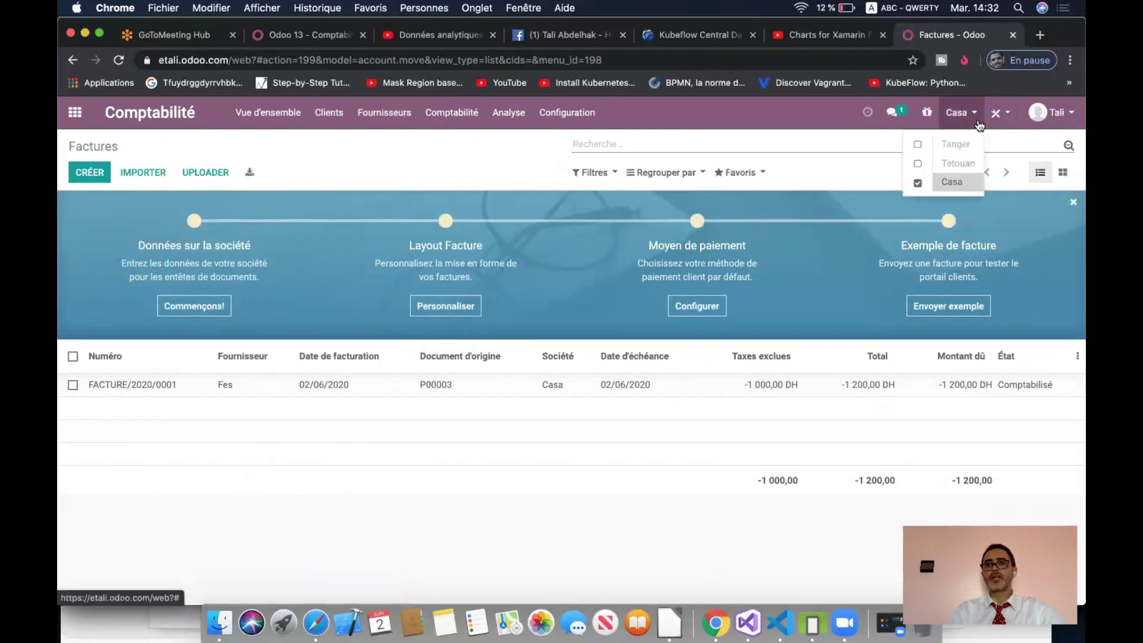
click(918, 144)
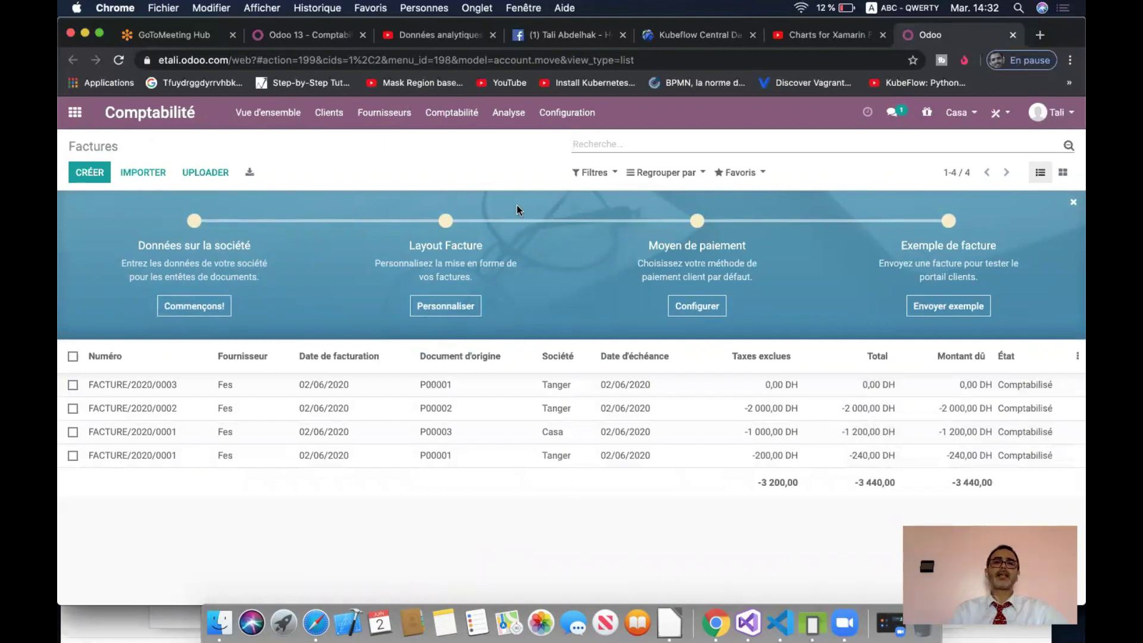
click(508, 112)
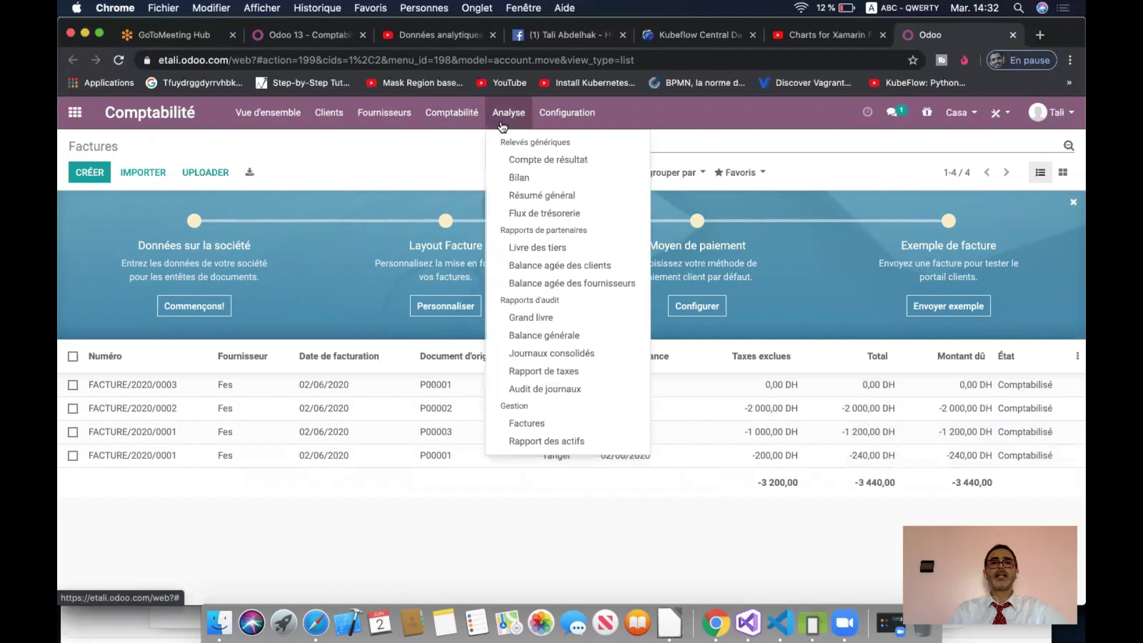
- Show the Compte de résultat for Casa only, expanding Autres revenus to account 711100
click(529, 159)
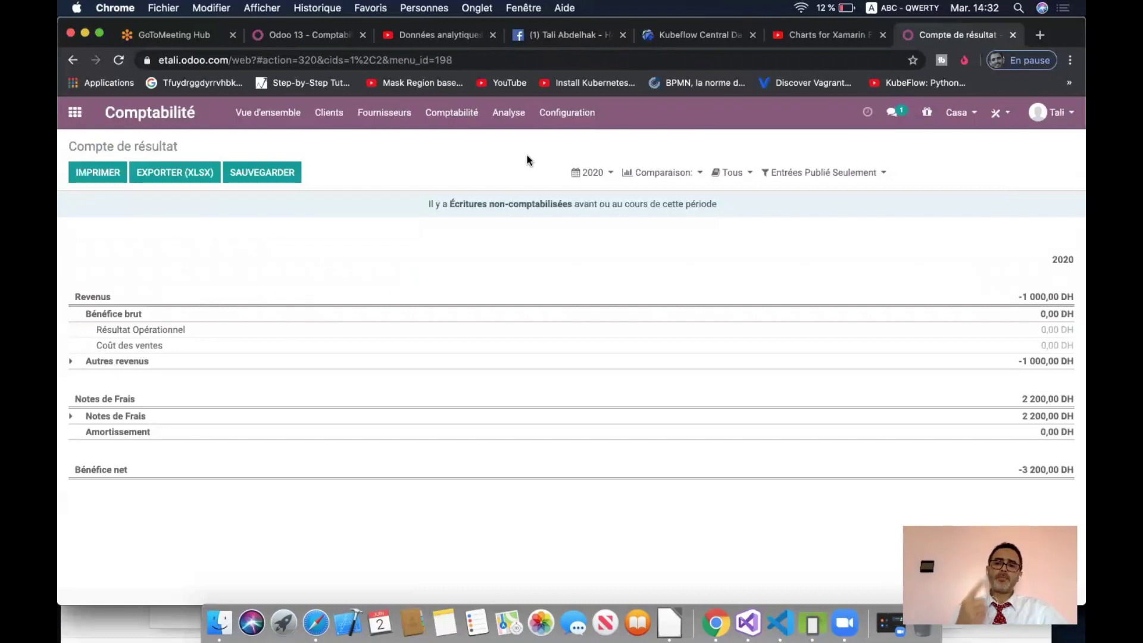
click(972, 114)
click(918, 145)
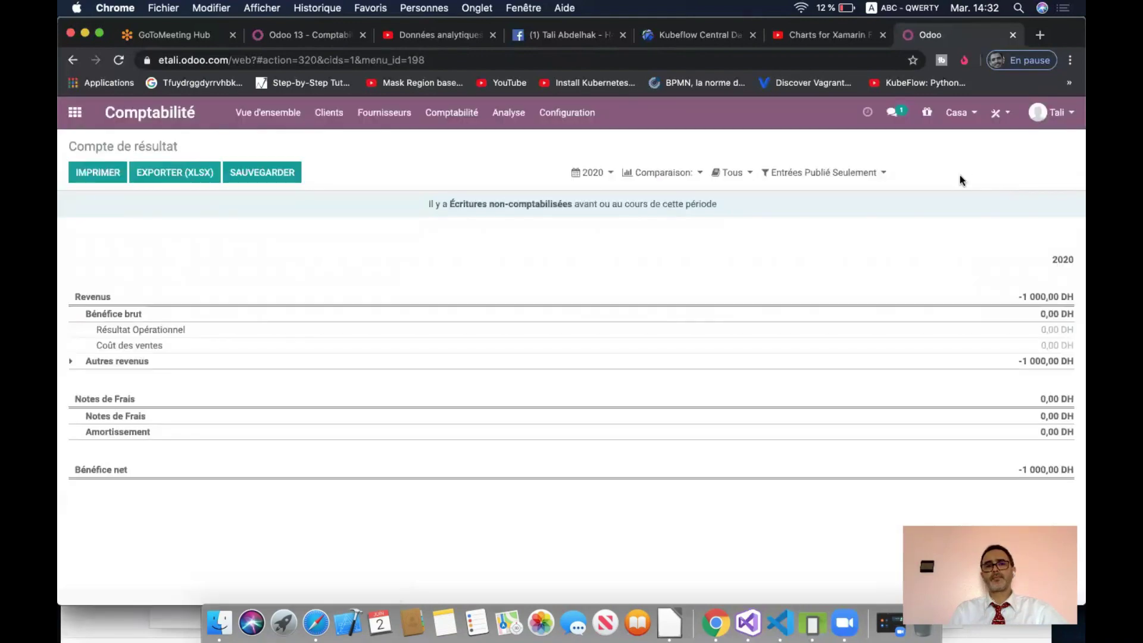
click(71, 361)
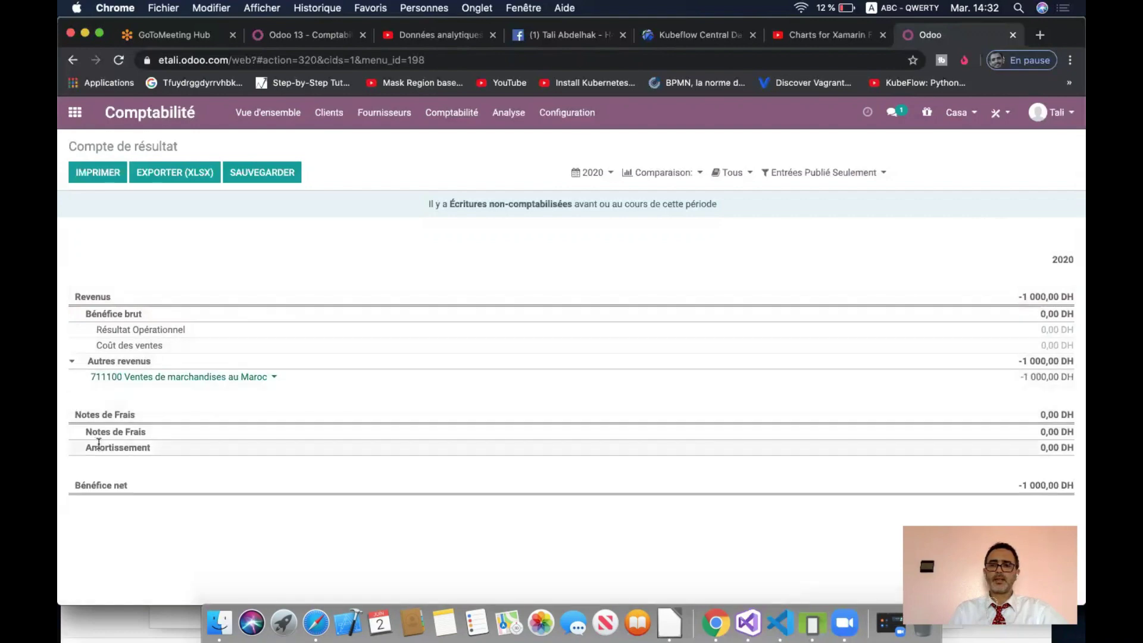
click(957, 112)
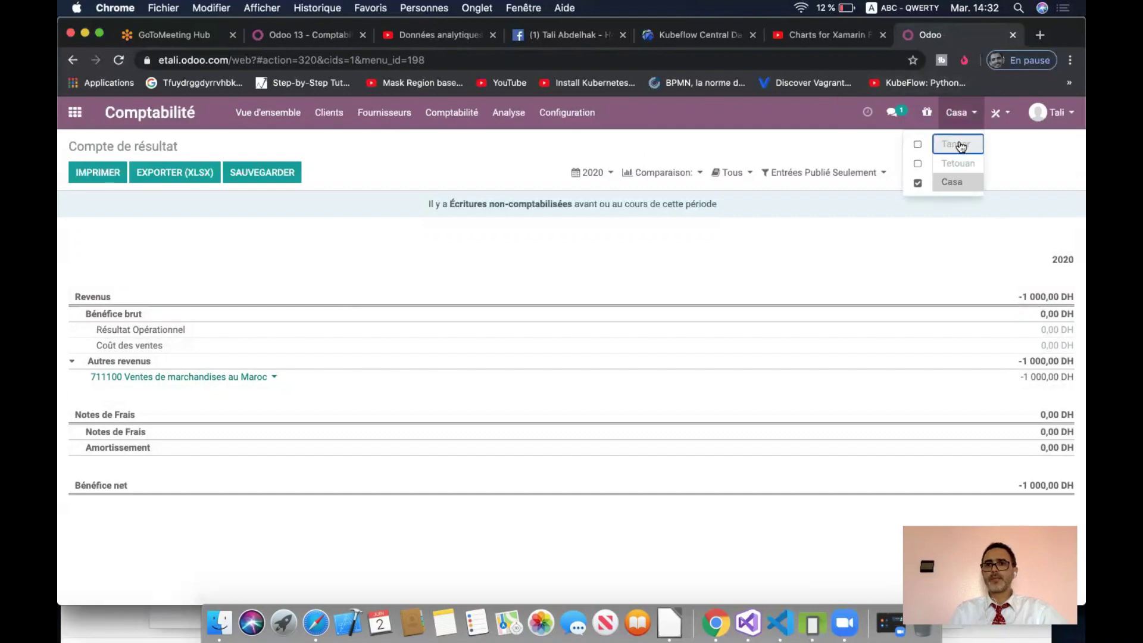
- View Tanger's profit and loss alone, then add Casa for the consolidated -3 200,00 DH result
click(960, 145)
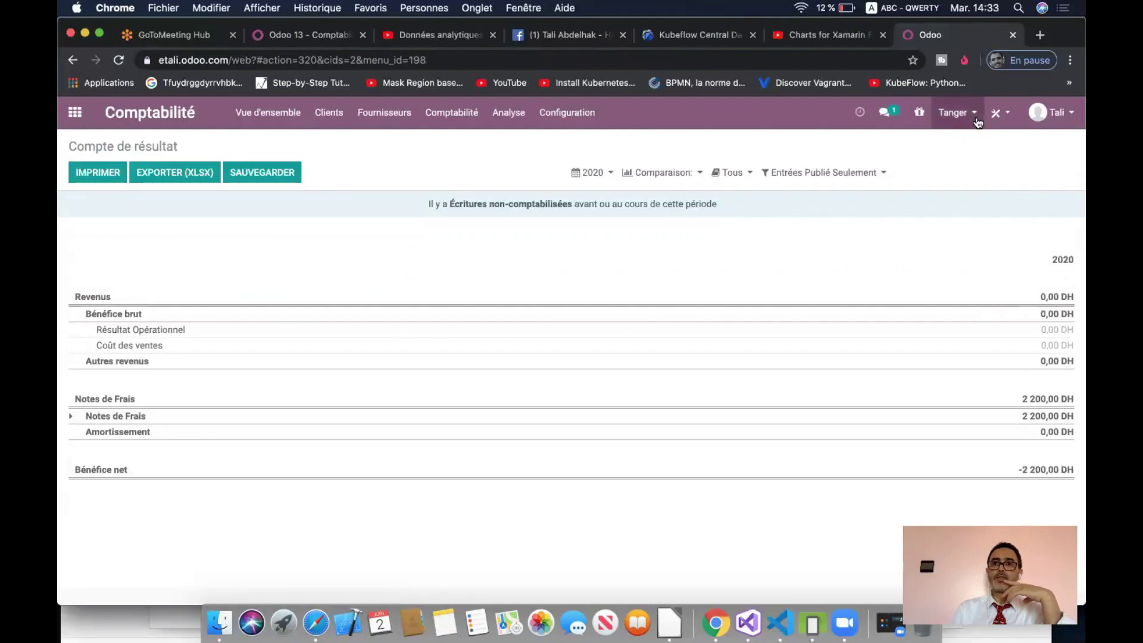
click(955, 112)
click(917, 183)
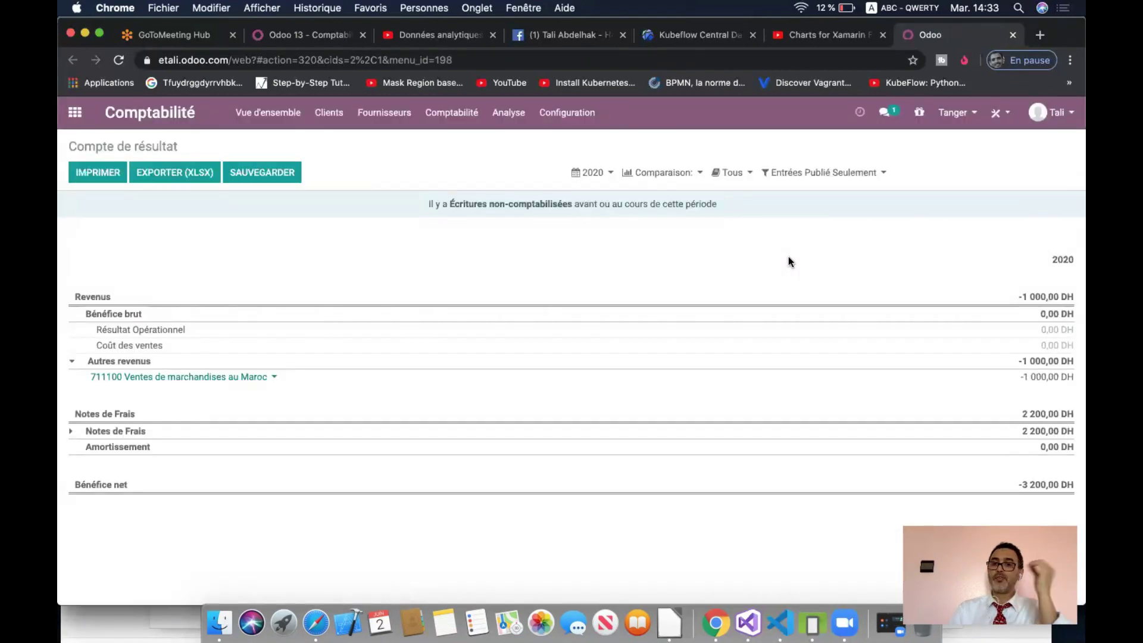
- Check the posted-entries filter options without changing them, then return to the apps home menu
click(851, 175)
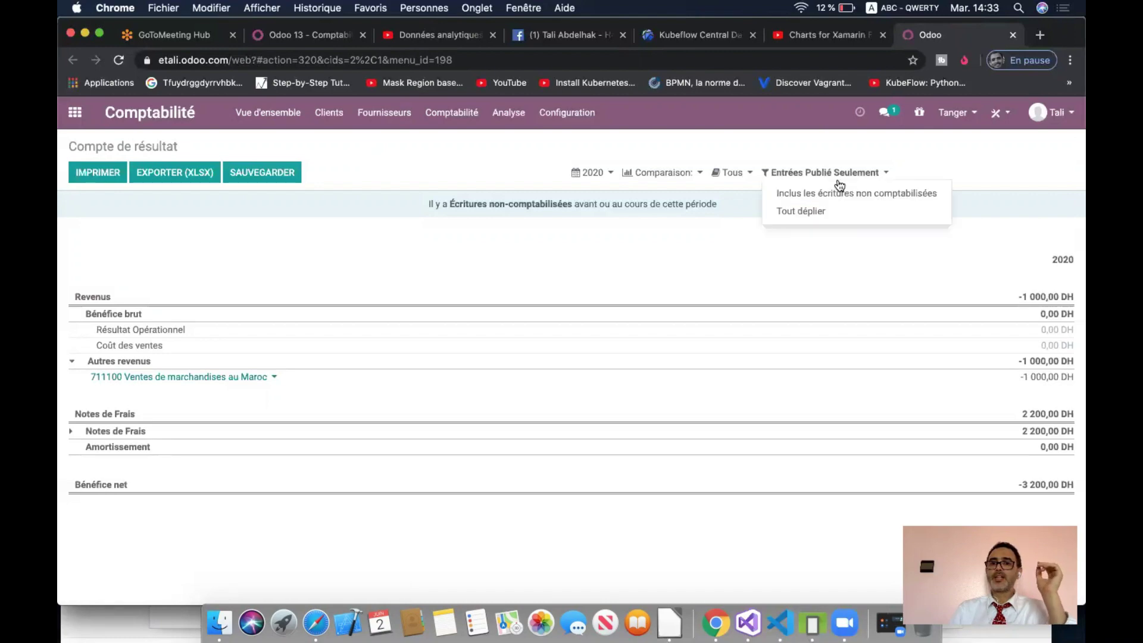
click(758, 237)
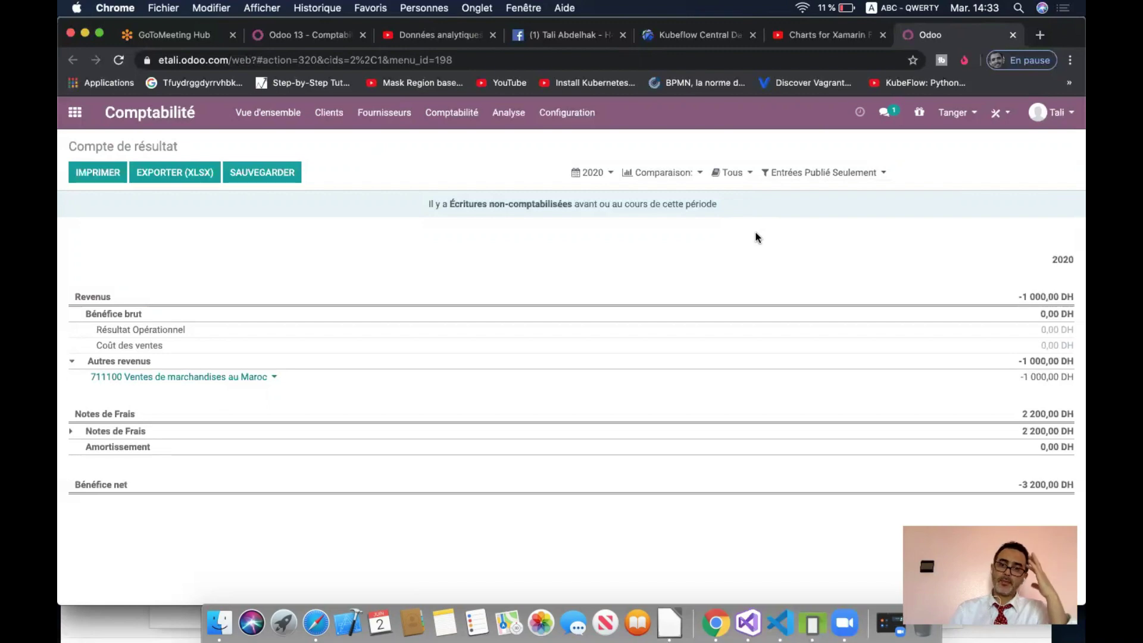
click(75, 112)
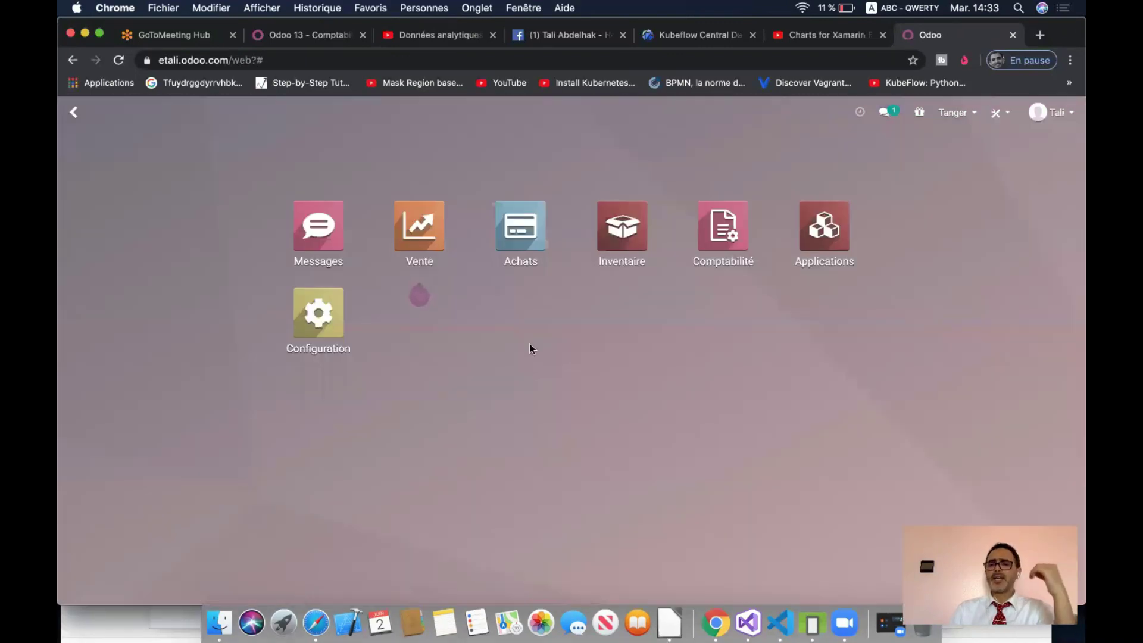